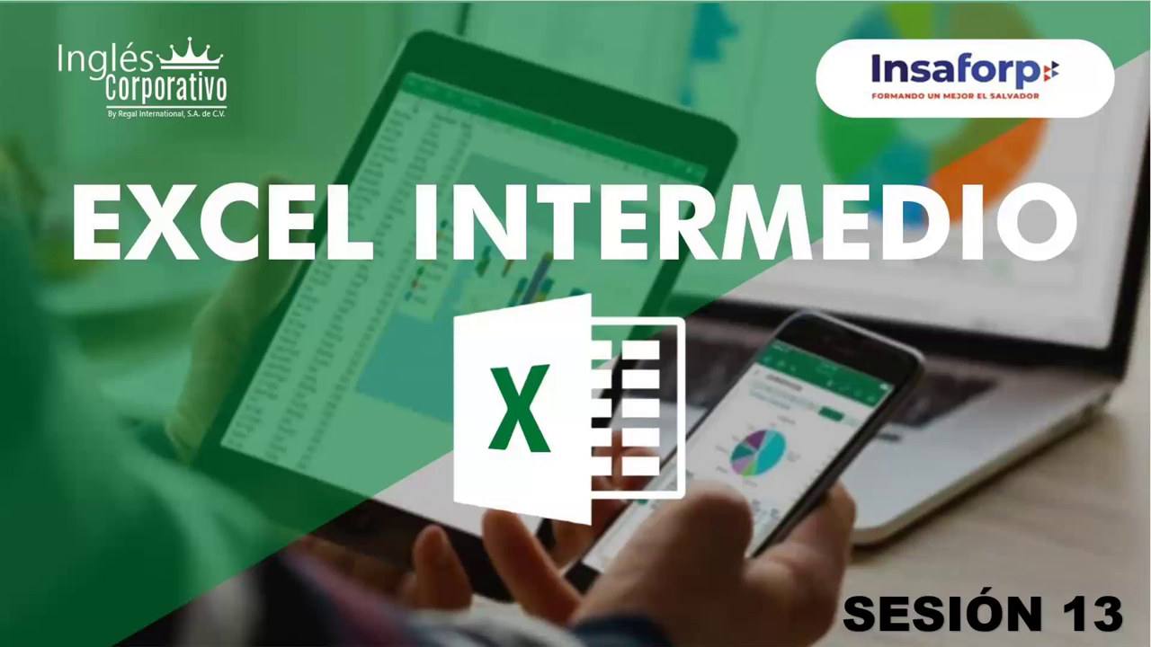
# Step: Advance the slideshow past the title and AGENDA slides to the TABLAS DINÁMICAS (TD) slide
pyautogui.press('Right')
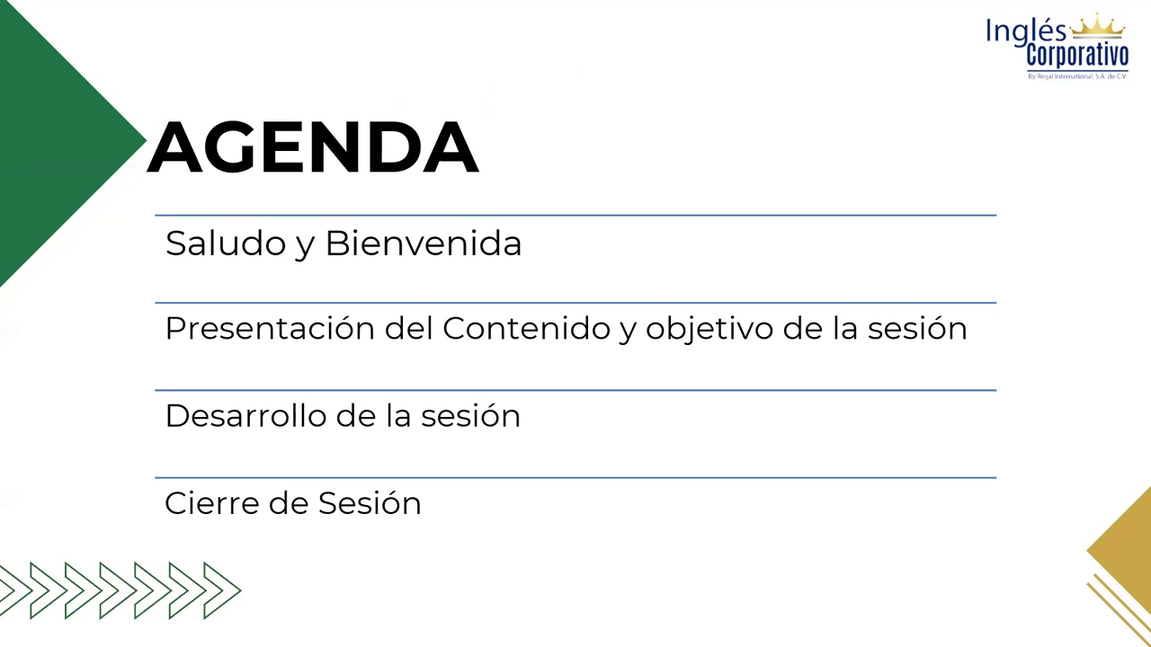
pyautogui.press('Right')
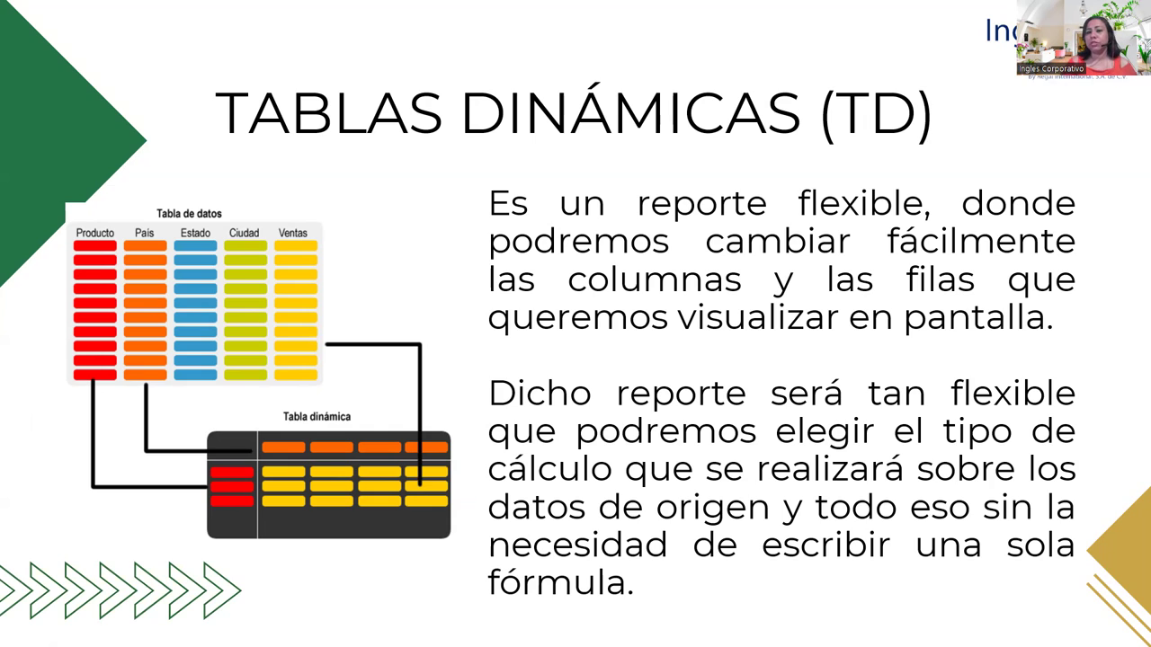
# Step: Advance the slideshow to the PASOS PARA CREAR UNA TD slide
pyautogui.press('Right')
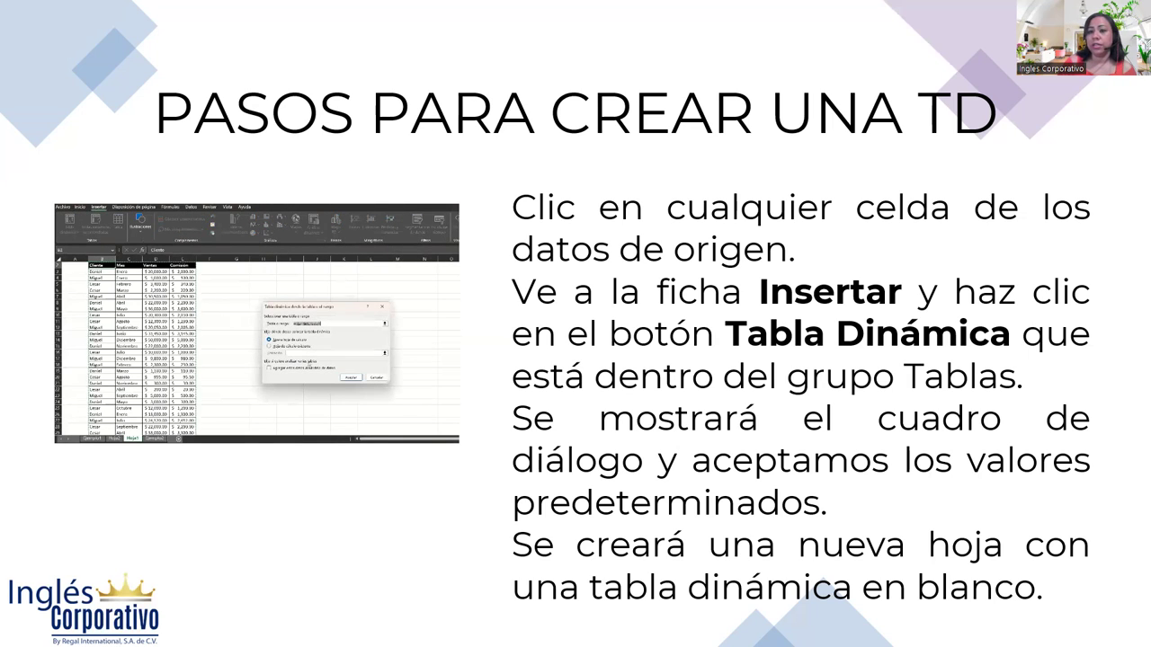
# Step: Advance through the Campos de tabla dinámica slide to the DESARROLLO practice slide
pyautogui.press('Right')
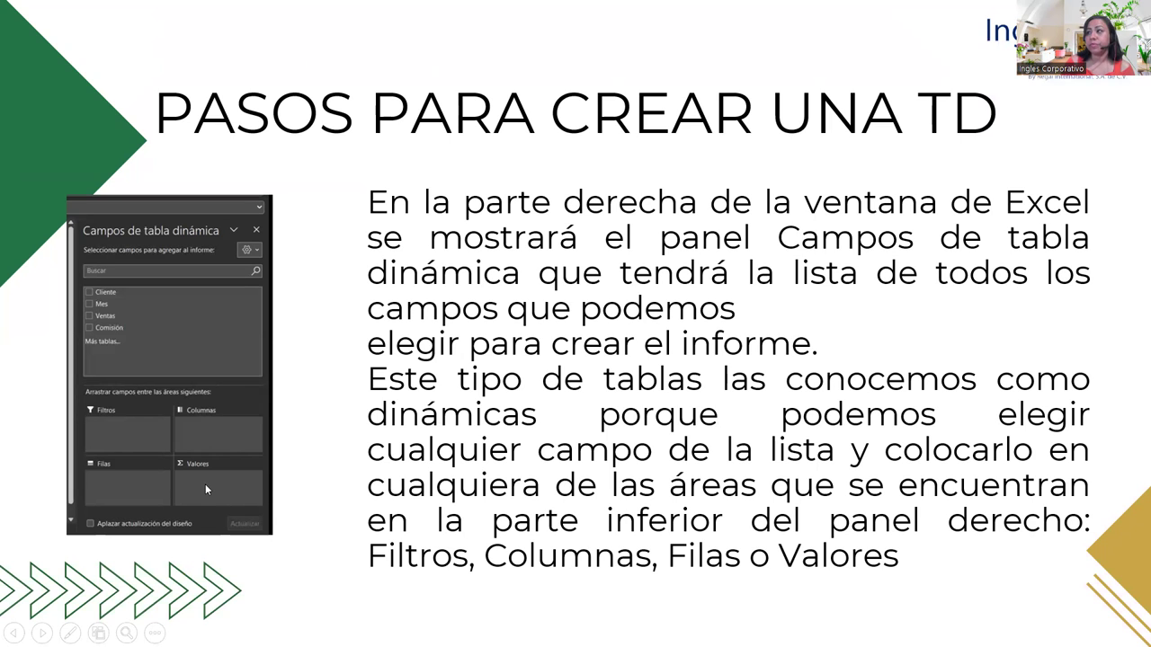
pyautogui.press('Right')
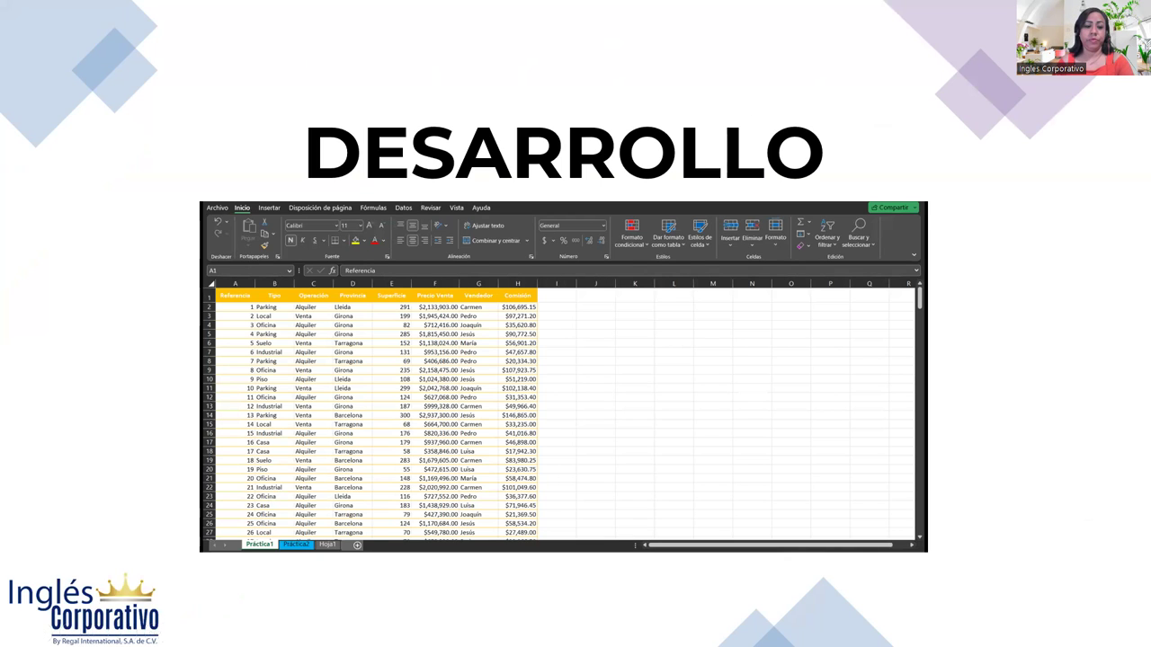
# Step: Leave the slideshow for the Práctica Sesión 13 Excel workbook on sheet Práctica1
pyautogui.hotkey('alt', 'Tab')
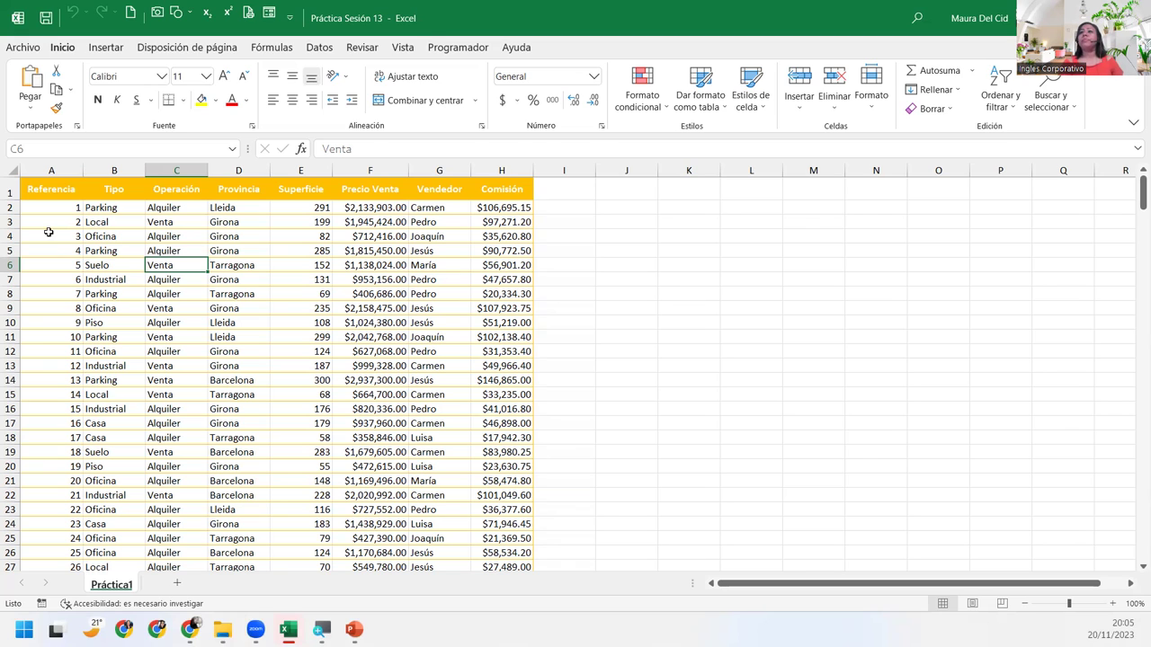
pyautogui.click(52, 222)
pyautogui.scroll(-11, 54, 223)
pyautogui.scroll(-9, 57, 224)
pyautogui.scroll(-10, 57, 224)
pyautogui.scroll(-17, 54, 225)
pyautogui.scroll(-18, 50, 227)
pyautogui.scroll(-18, 43, 228)
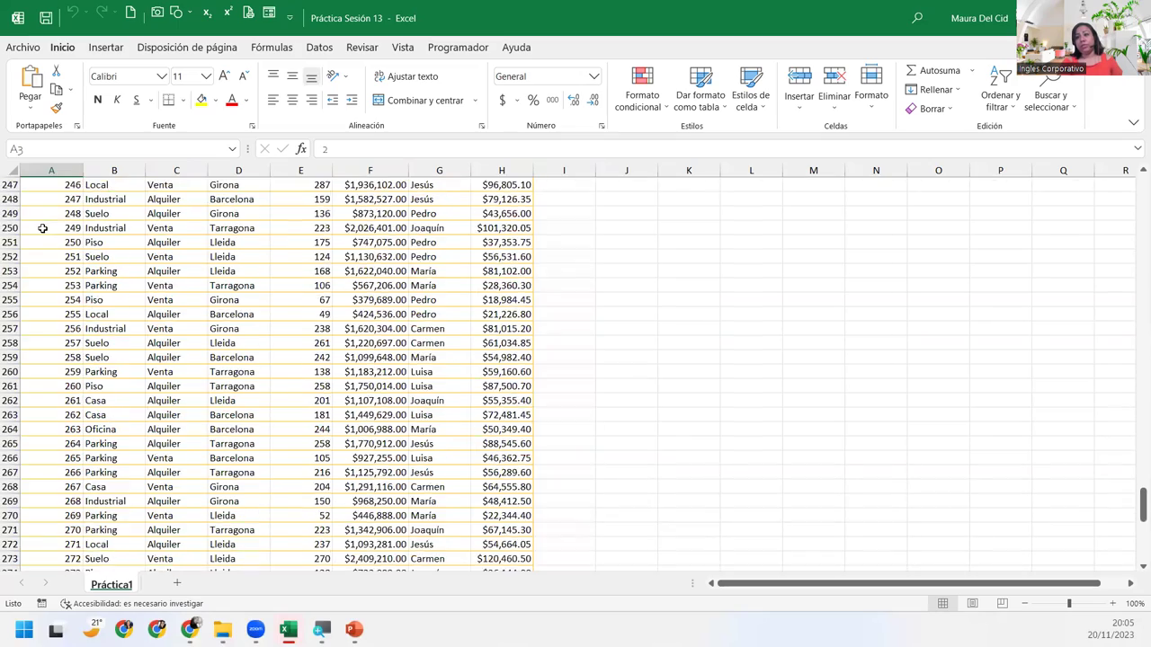
pyautogui.scroll(-17, 43, 228)
pyautogui.scroll(-7, 42, 228)
pyautogui.scroll(9, 41, 228)
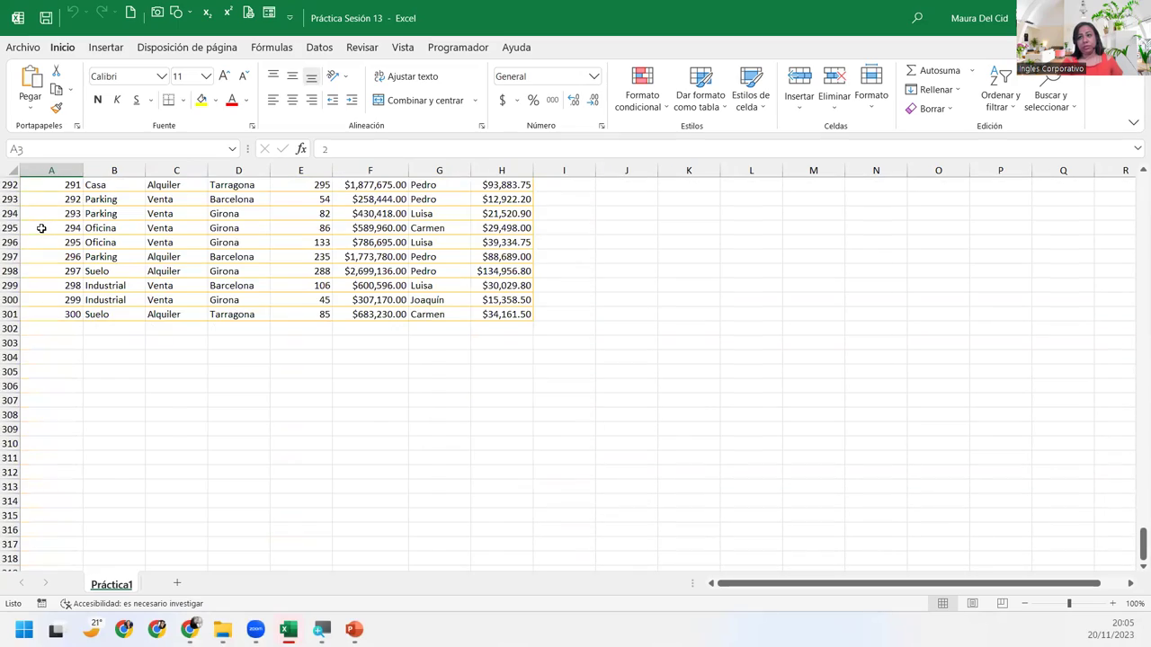
pyautogui.scroll(8, 42, 228)
pyautogui.scroll(8, 41, 228)
pyautogui.scroll(19, 41, 229)
pyautogui.scroll(9, 41, 229)
pyautogui.scroll(18, 42, 227)
pyautogui.scroll(8, 42, 228)
pyautogui.scroll(15, 41, 228)
pyautogui.scroll(9, 41, 228)
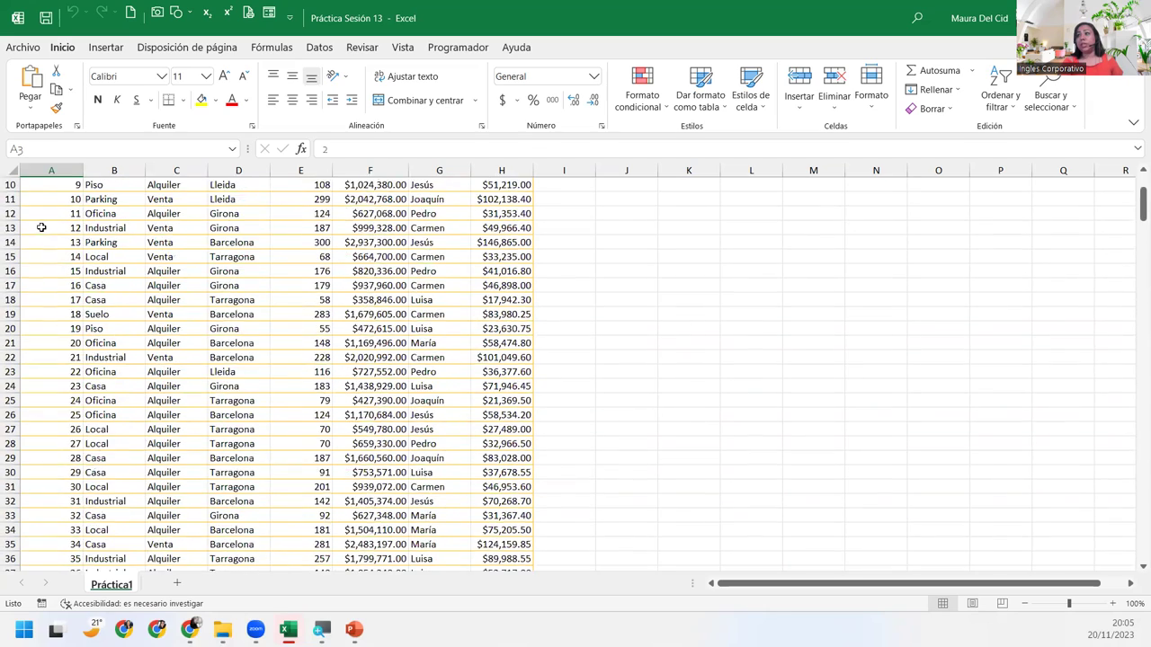
pyautogui.scroll(3, 41, 228)
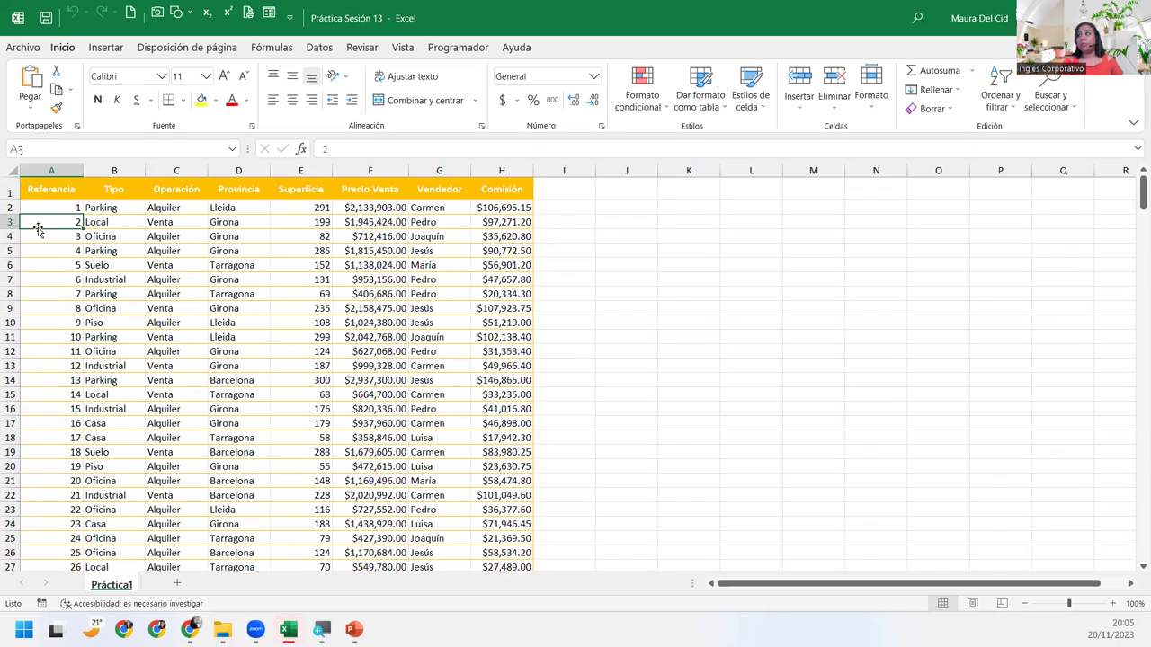
pyautogui.click(100, 171)
pyautogui.click(177, 171)
pyautogui.click(238, 170)
pyautogui.click(291, 169)
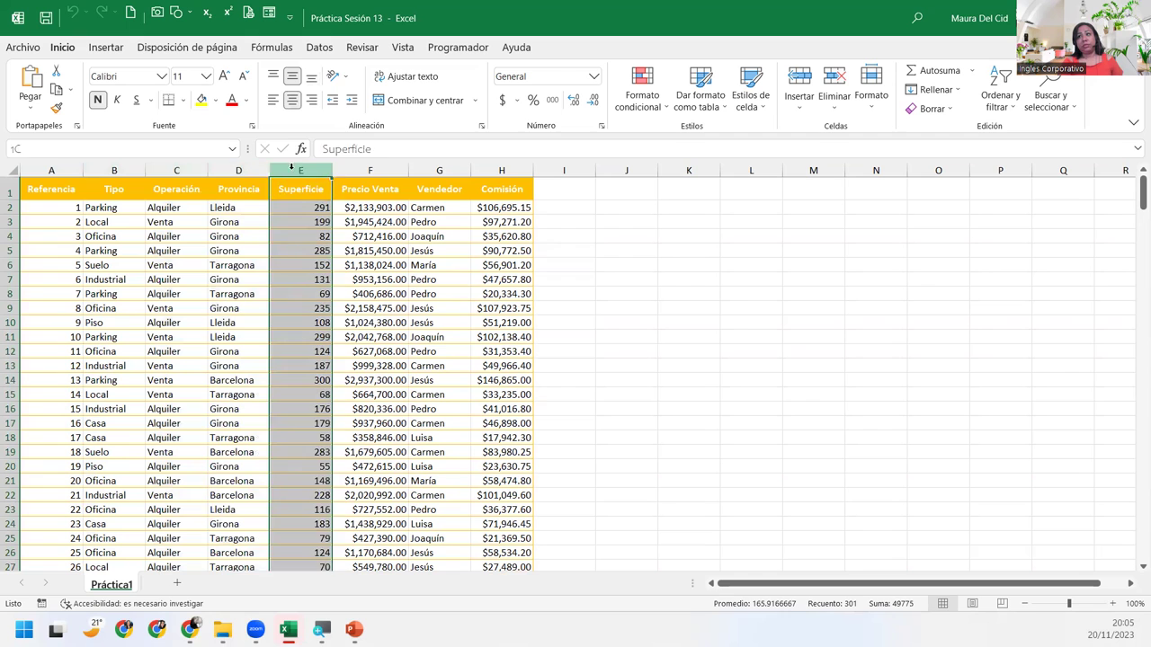
pyautogui.click(369, 170)
pyautogui.click(439, 169)
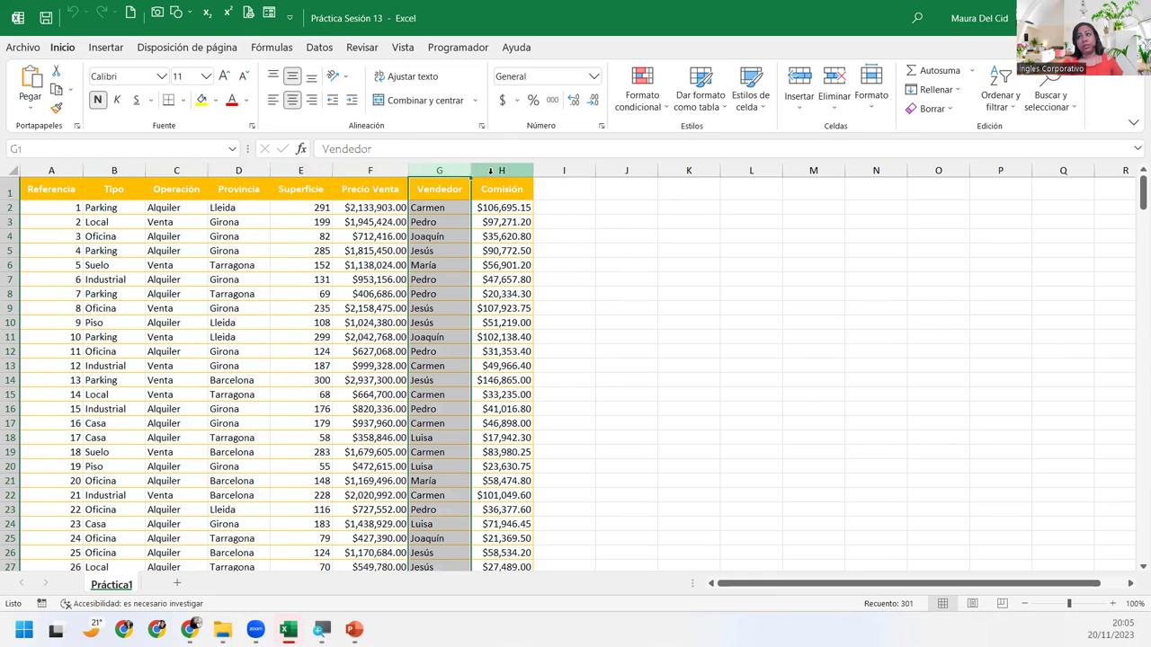
pyautogui.click(490, 171)
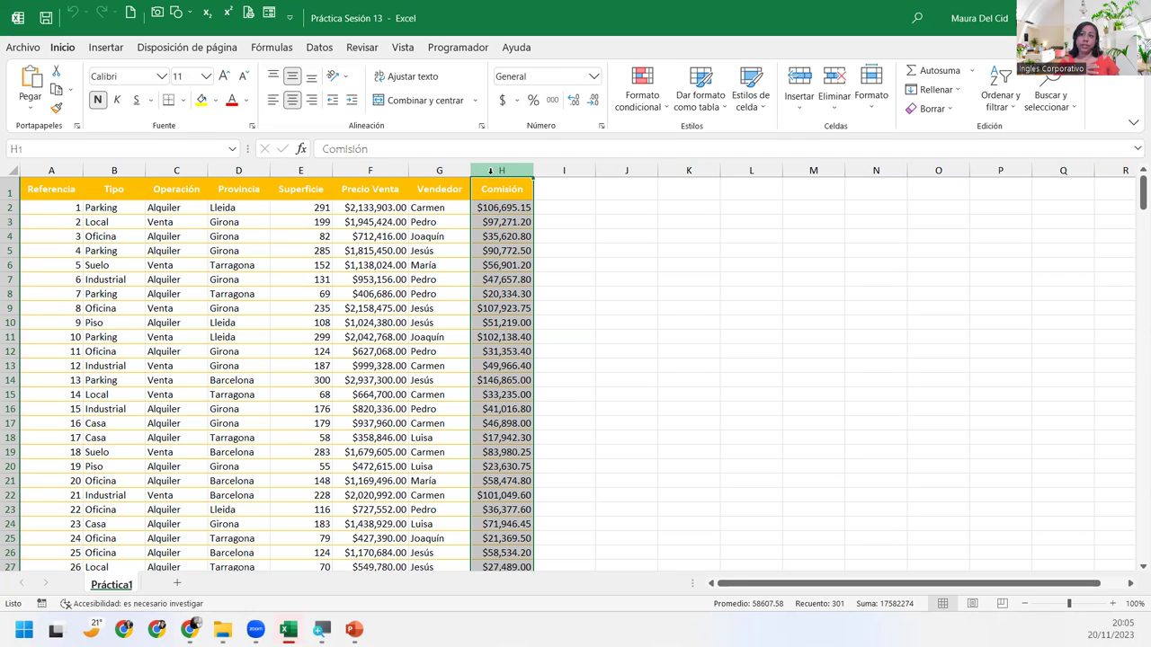
pyautogui.click(133, 205)
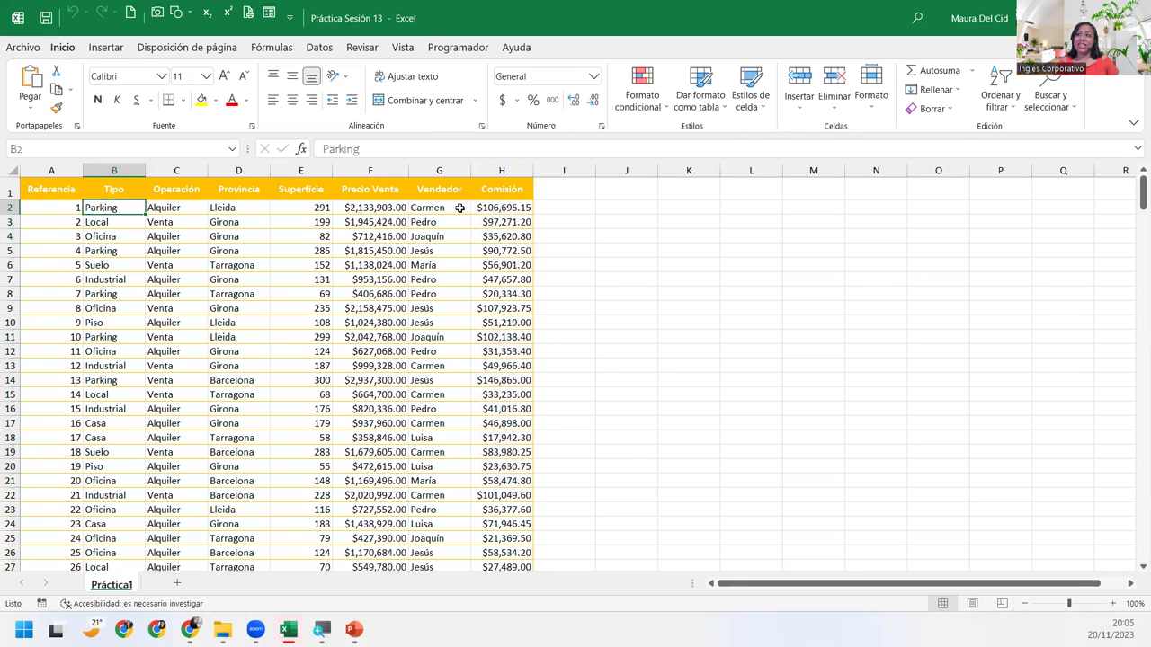
pyautogui.click(30, 167)
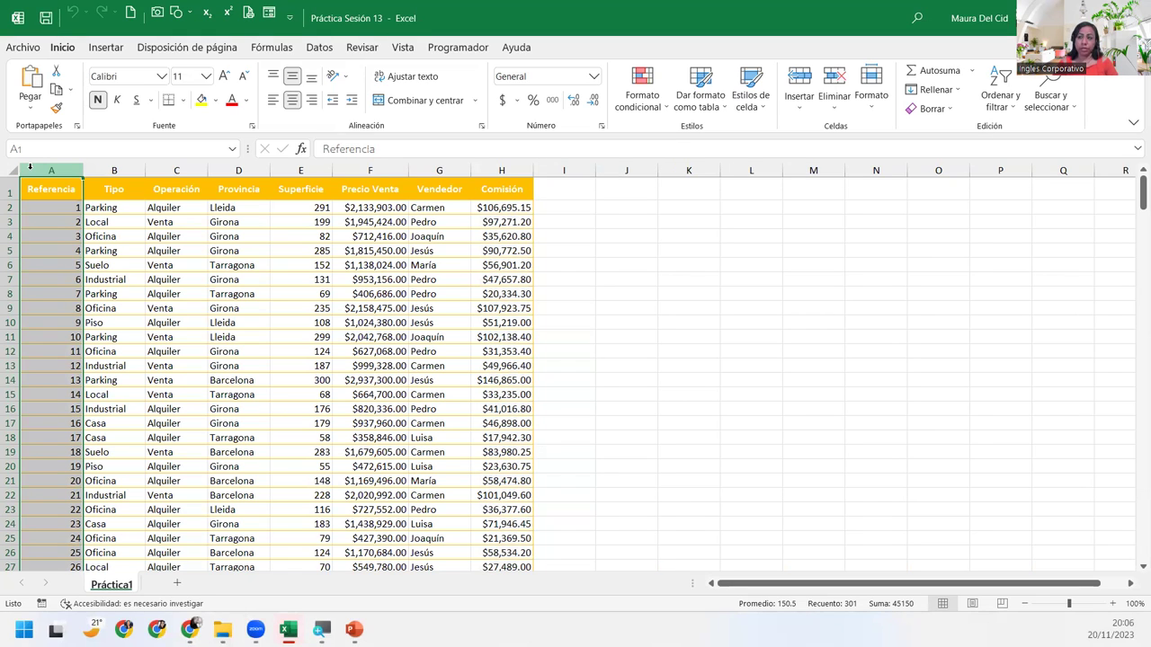
pyautogui.moveTo(353, 629)
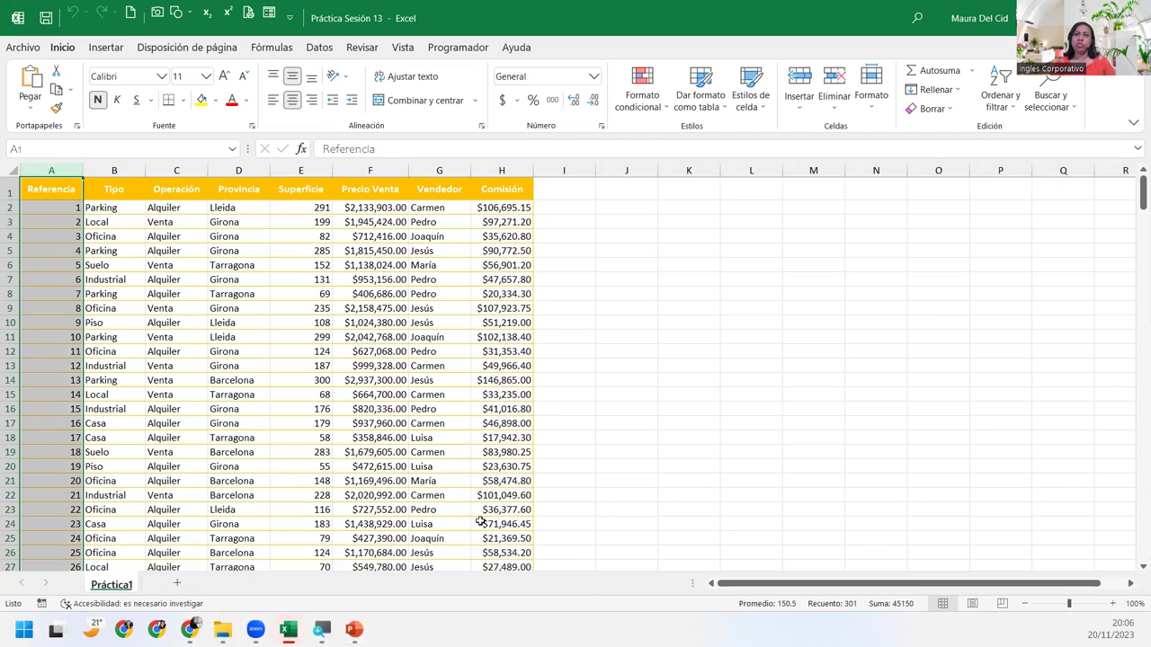
pyautogui.click(34, 185)
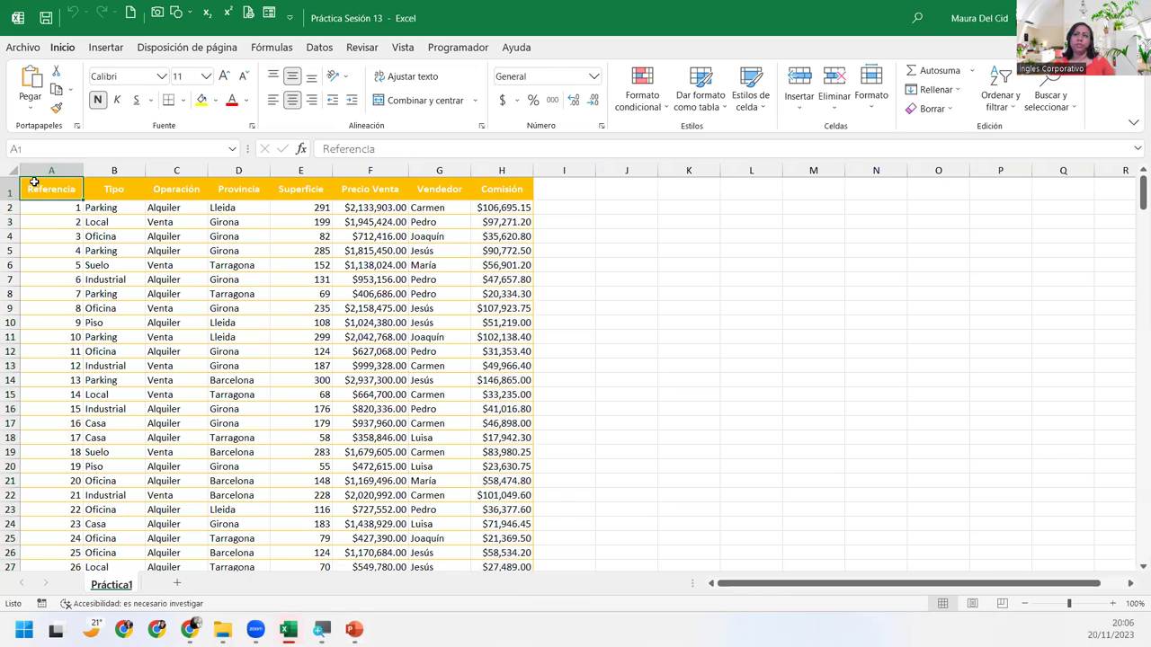
pyautogui.click(95, 53)
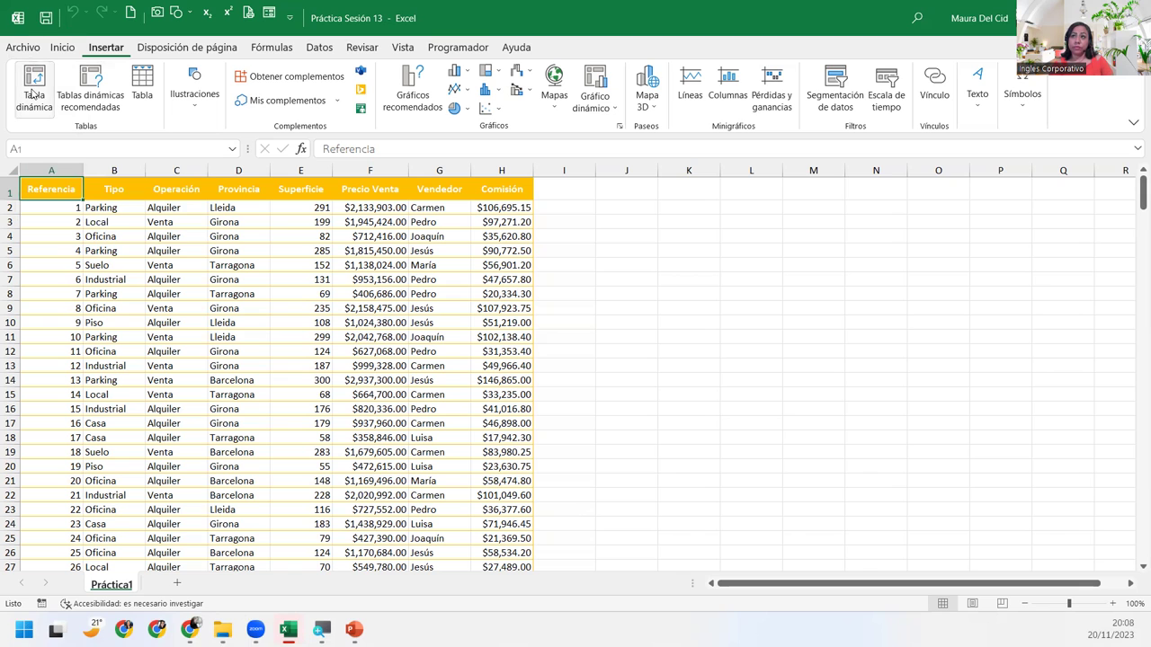
# Step: Open Tabla dinámica for range Práctica1!$A$1:$H$301 on a new sheet, ready to edit the range
pyautogui.click(32, 93)
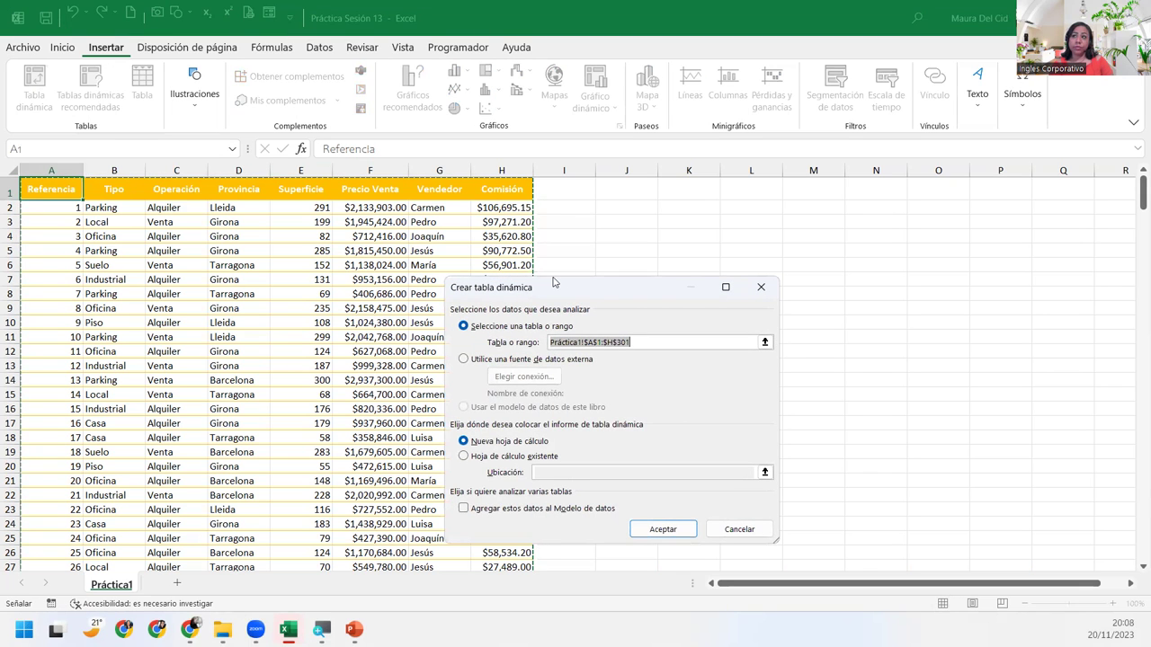
pyautogui.moveTo(552, 282); pyautogui.dragTo(288, 216)
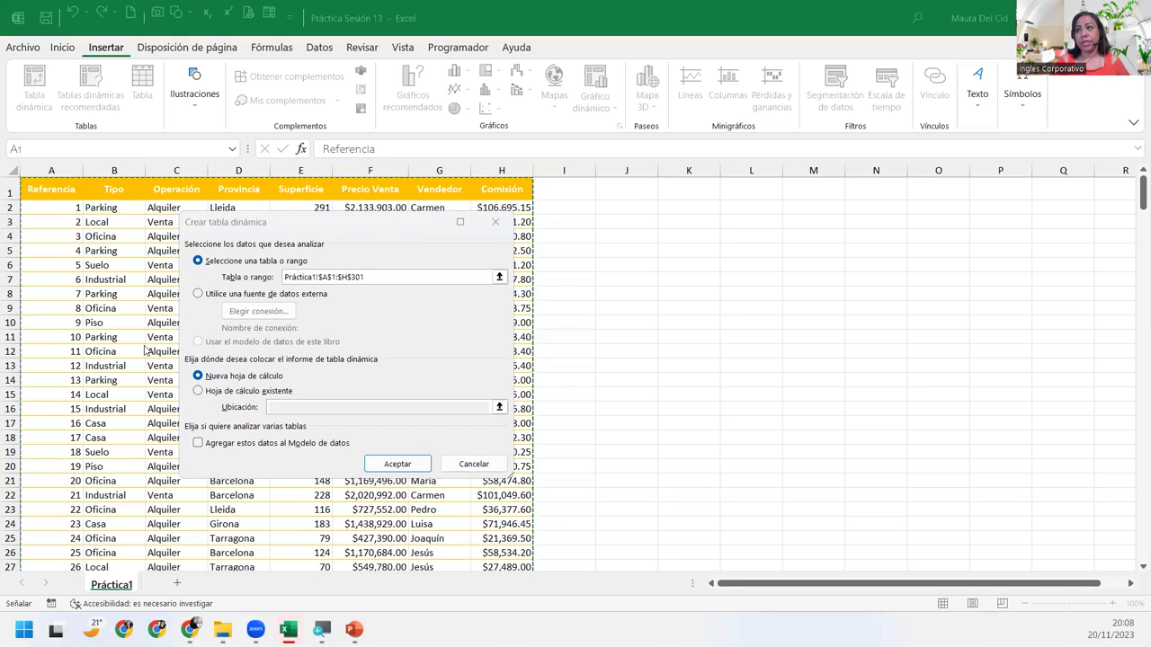
pyautogui.click(414, 277)
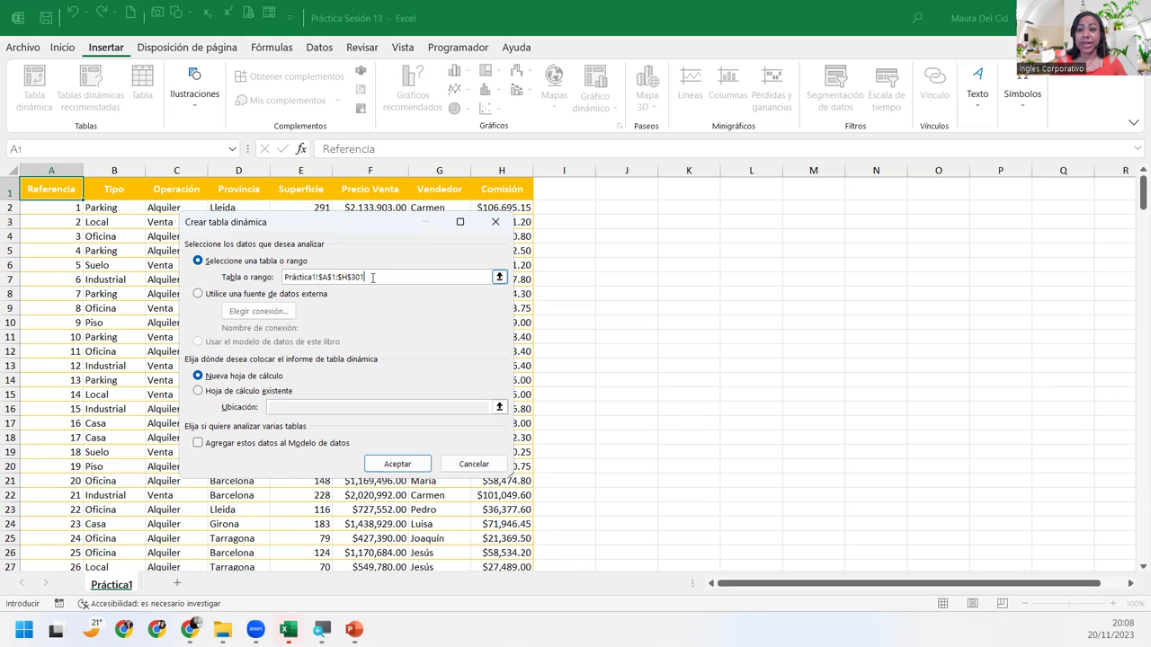
# Step: Reselect the pivot source range as A1:H301, starting from cell A1
pyautogui.moveTo(372, 278); pyautogui.dragTo(281, 277)
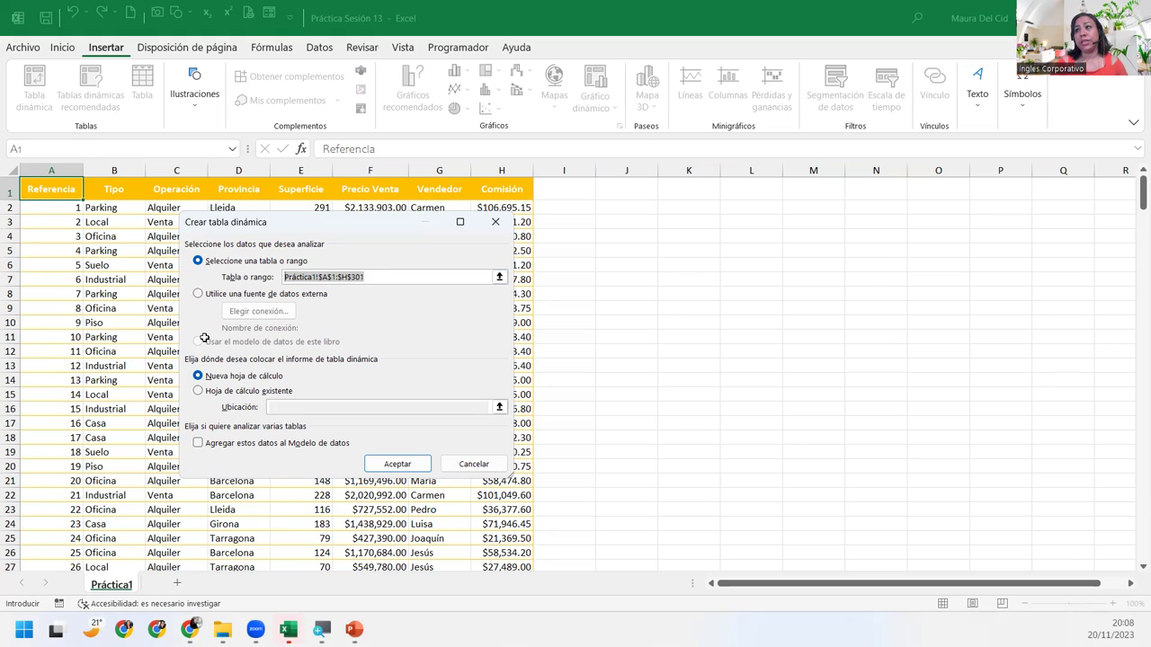
pyautogui.click(387, 277)
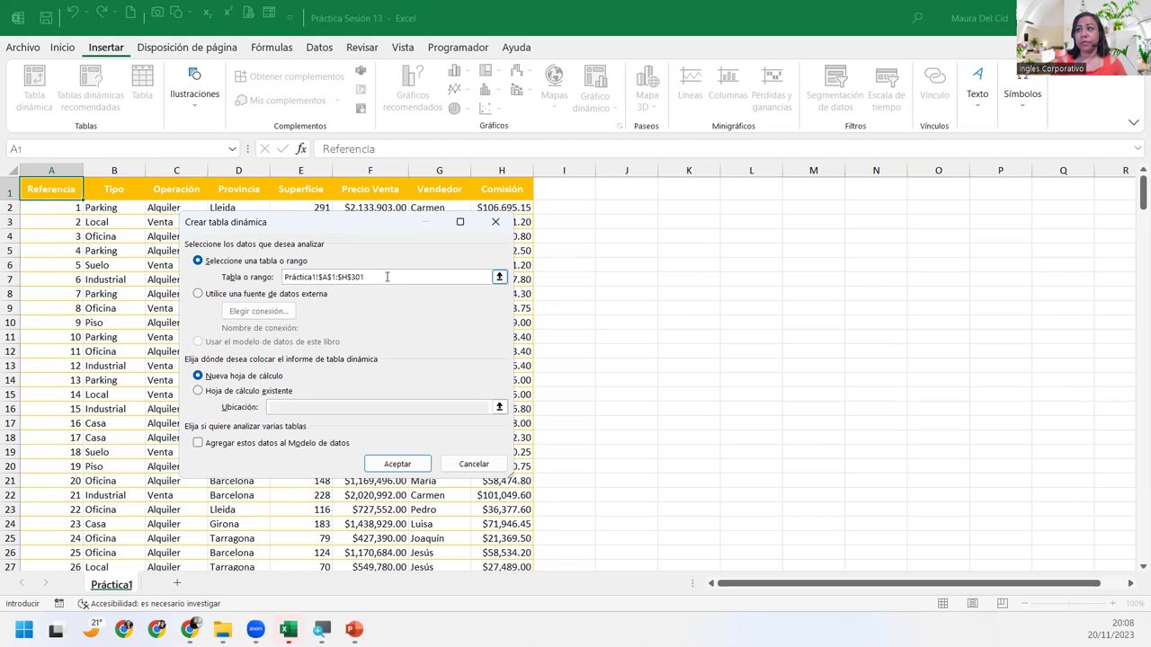
pyautogui.click(27, 188)
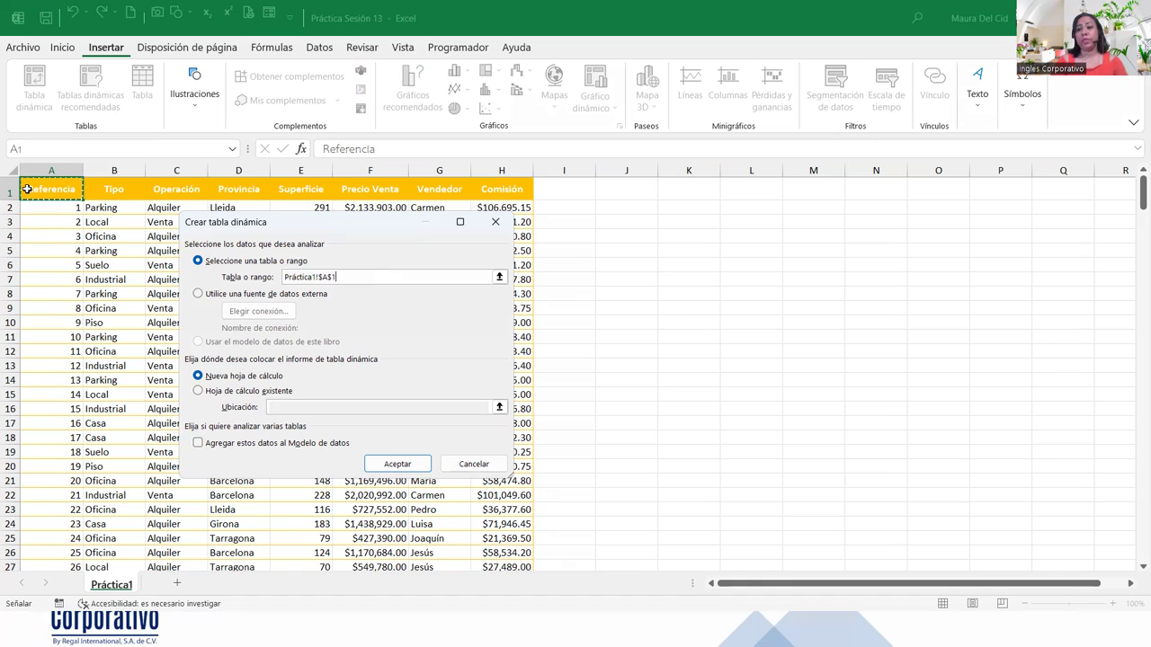
pyautogui.hotkey('ctrl', 'shift', 'Down')
pyautogui.hotkey('ctrl', 'shift', 'Right')
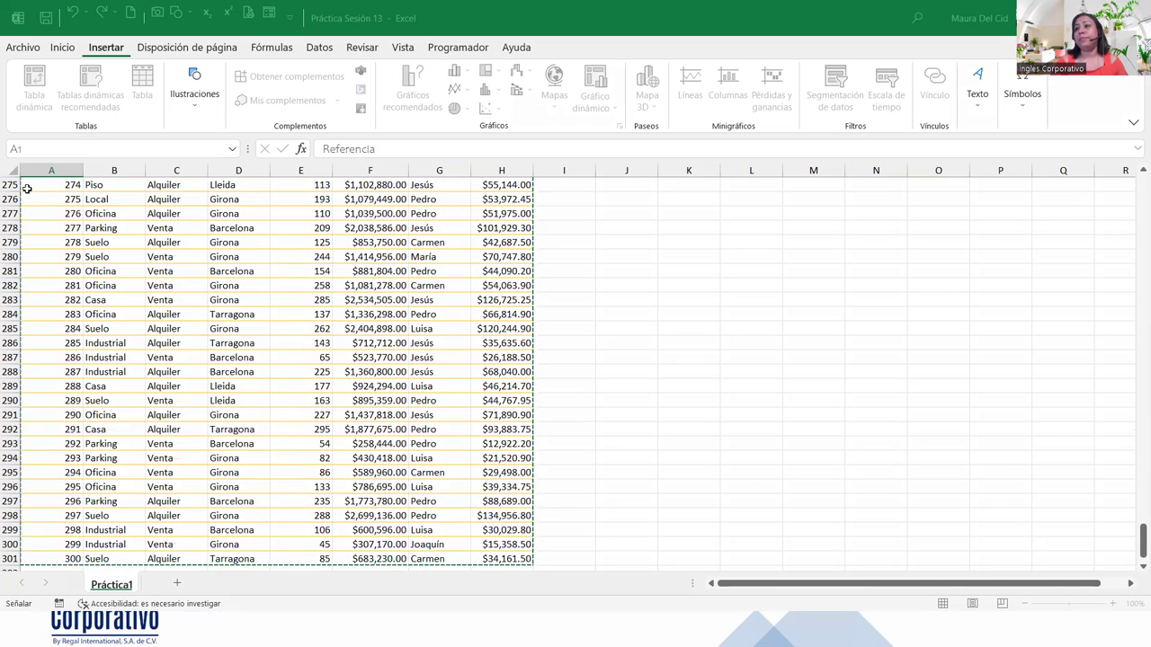
pyautogui.press('Return')
pyautogui.scroll(8, 451, 321)
pyautogui.scroll(8, 451, 322)
pyautogui.scroll(6, 162, 379)
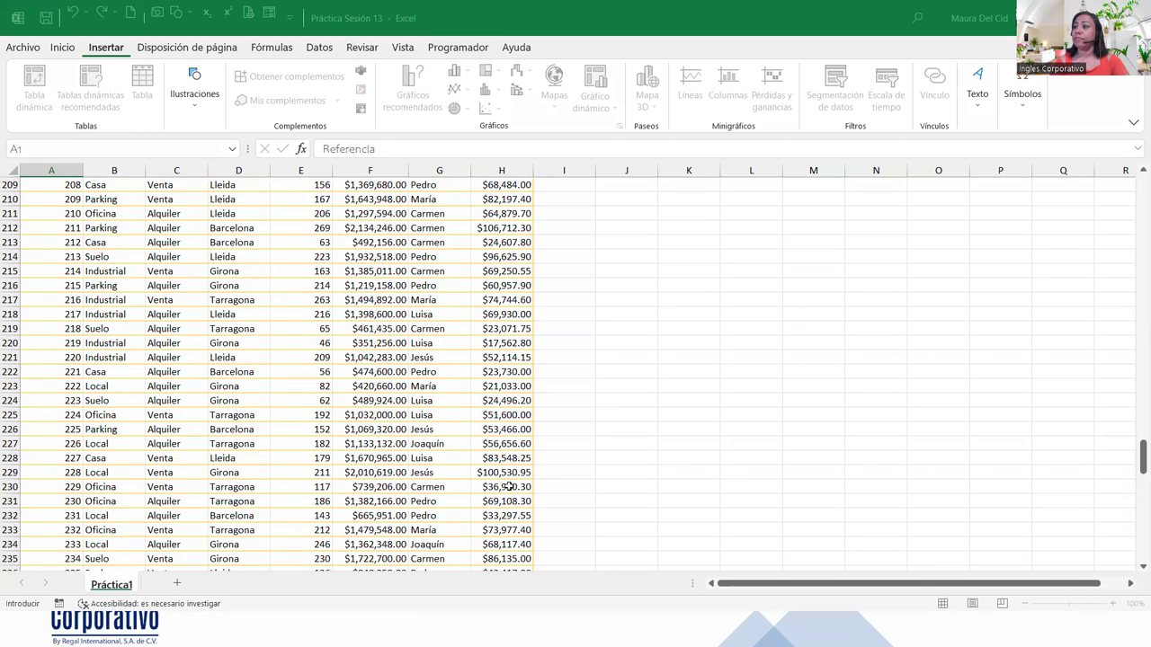
pyautogui.scroll(-7, 546, 487)
pyautogui.scroll(-7, 547, 487)
pyautogui.scroll(-10, 546, 487)
pyautogui.scroll(-5, 547, 488)
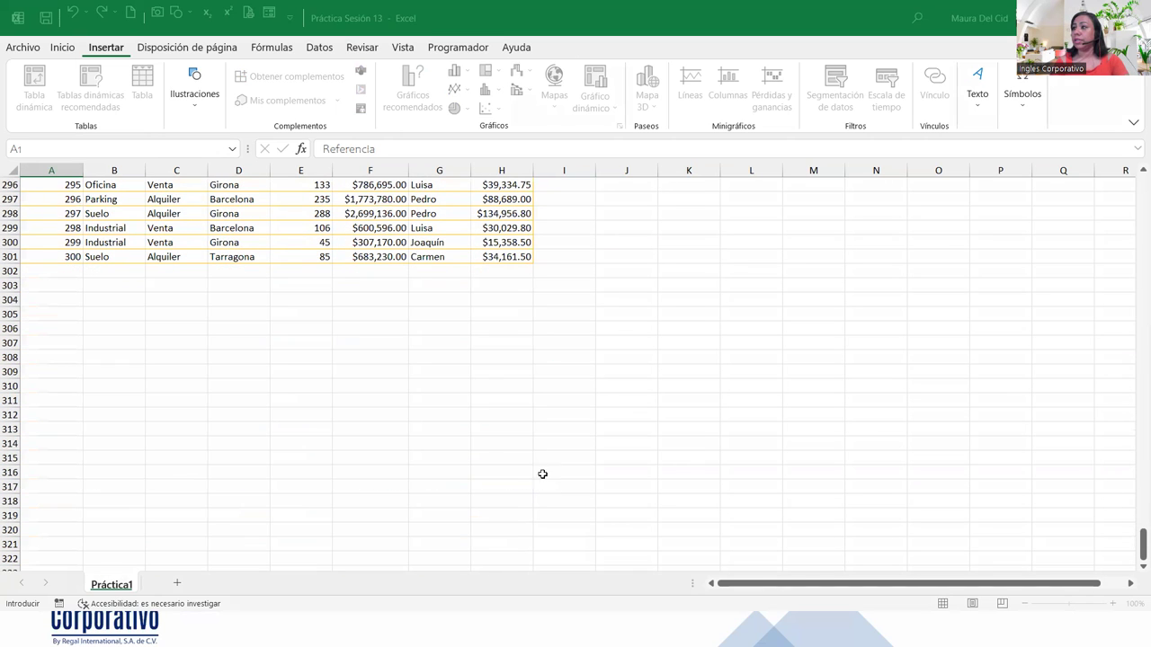
pyautogui.hotkey('ctrl', 'Home')
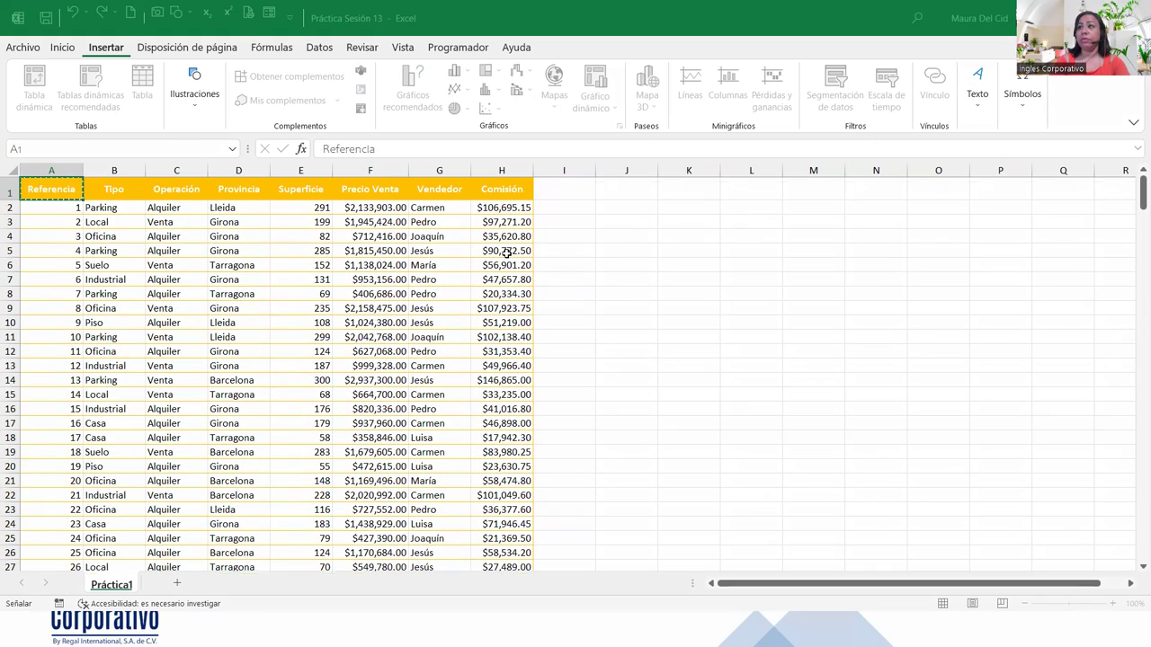
pyautogui.hotkey('ctrl', 'shift', 'End')
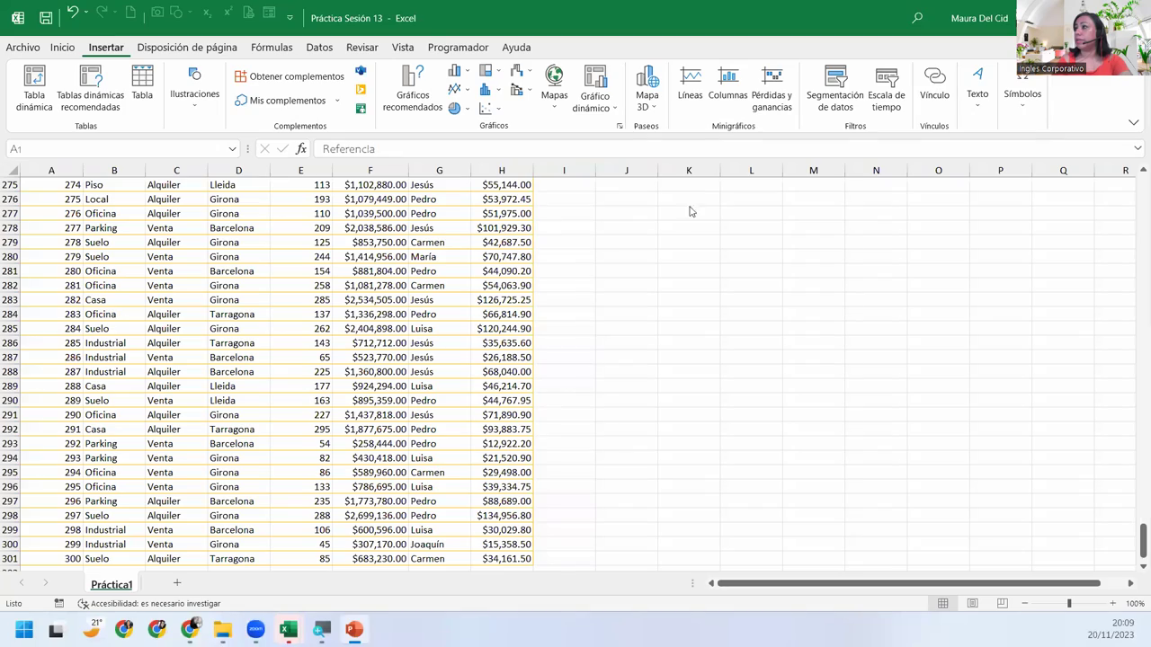
# Step: Scroll the Práctica1 data table back up to its first row
pyautogui.click(231, 329)
pyautogui.scroll(6, 231, 329)
pyautogui.scroll(9, 231, 329)
pyautogui.scroll(16, 231, 323)
pyautogui.scroll(11, 230, 320)
pyautogui.scroll(16, 229, 319)
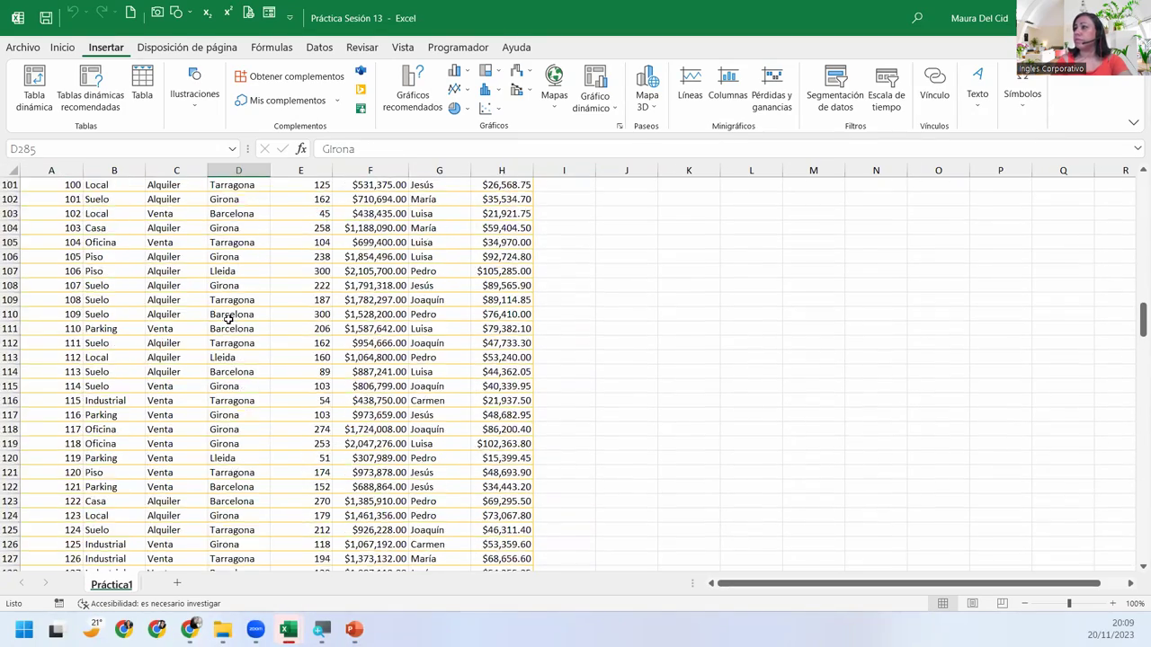
pyautogui.scroll(16, 229, 319)
pyautogui.click(1133, 258)
pyautogui.moveTo(1133, 258); pyautogui.dragTo(1133, 194)
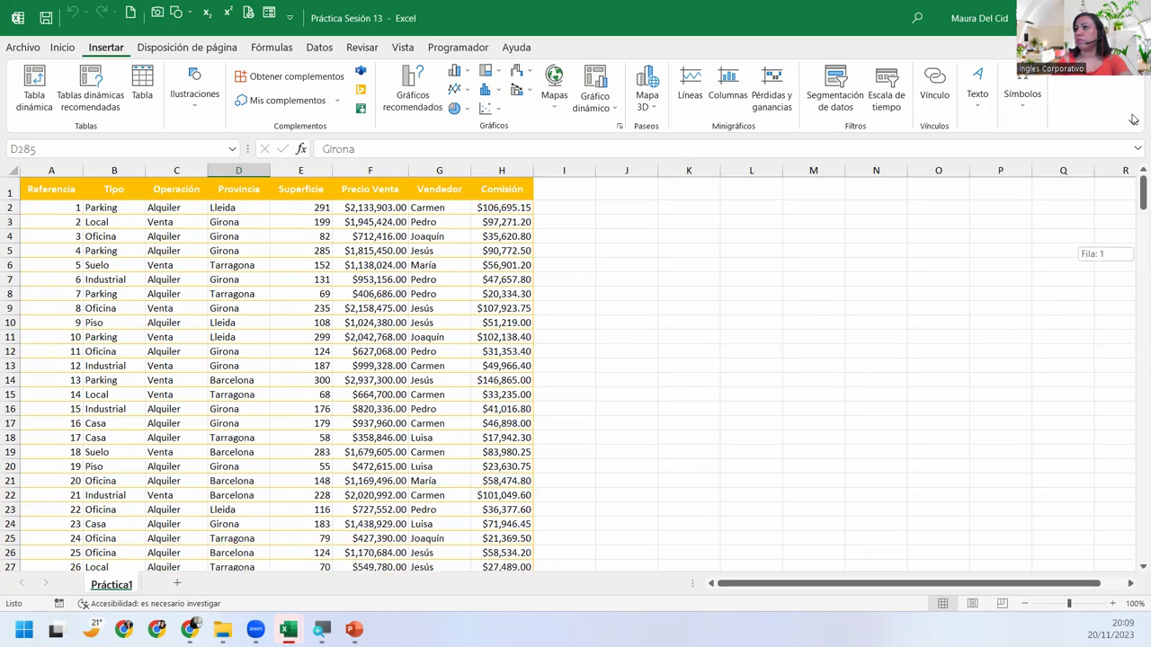
# Step: Set up a pivot table on Práctica1!$A$1:$H$301, keeping Nueva hoja de cálculo selected
pyautogui.click(36, 80)
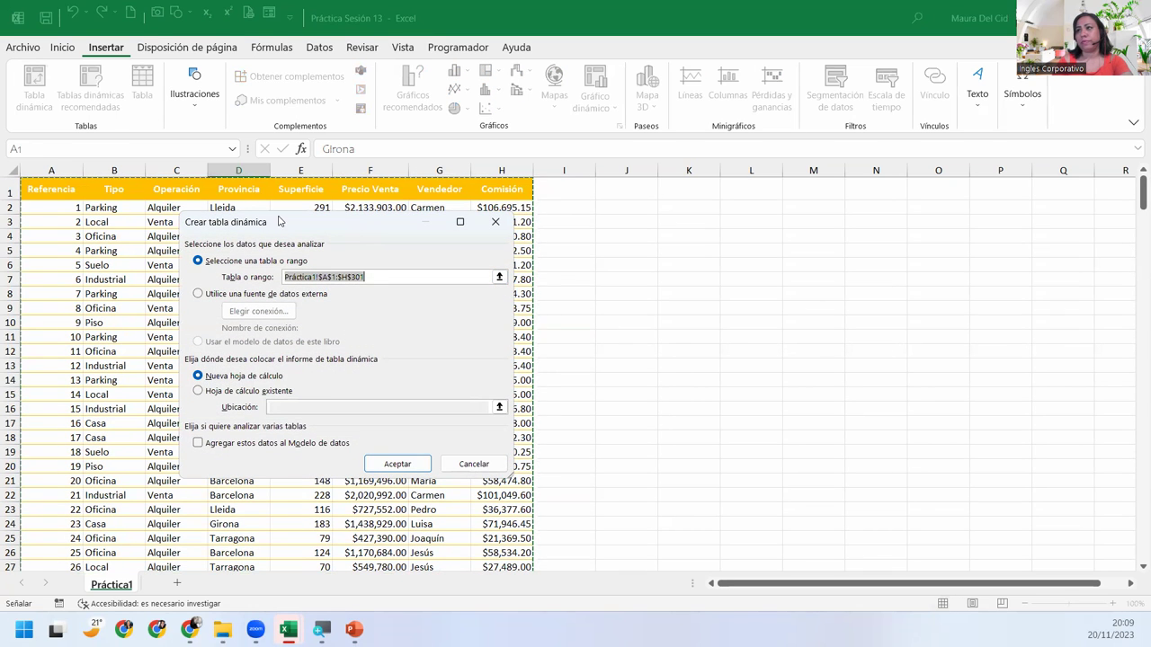
pyautogui.moveTo(287, 222); pyautogui.dragTo(559, 208)
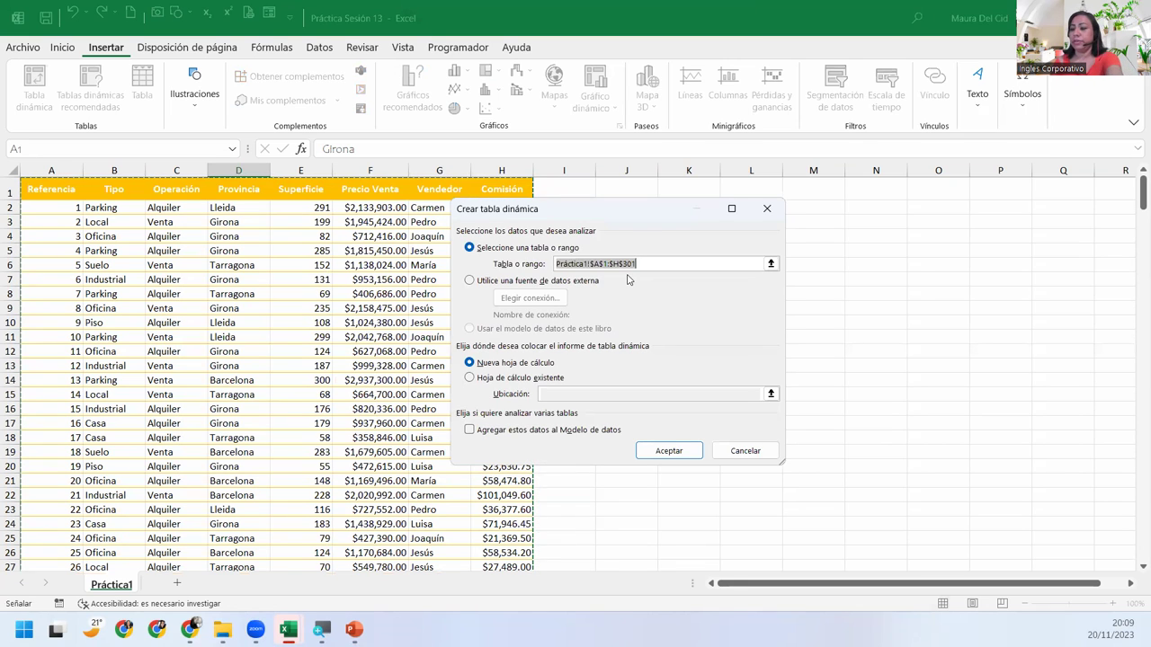
pyautogui.press('BackSpace')
pyautogui.click(43, 201)
pyautogui.press('Up')
pyautogui.hotkey('ctrl', 'shift', 'Right')
pyautogui.hotkey('ctrl', 'shift', 'Down')
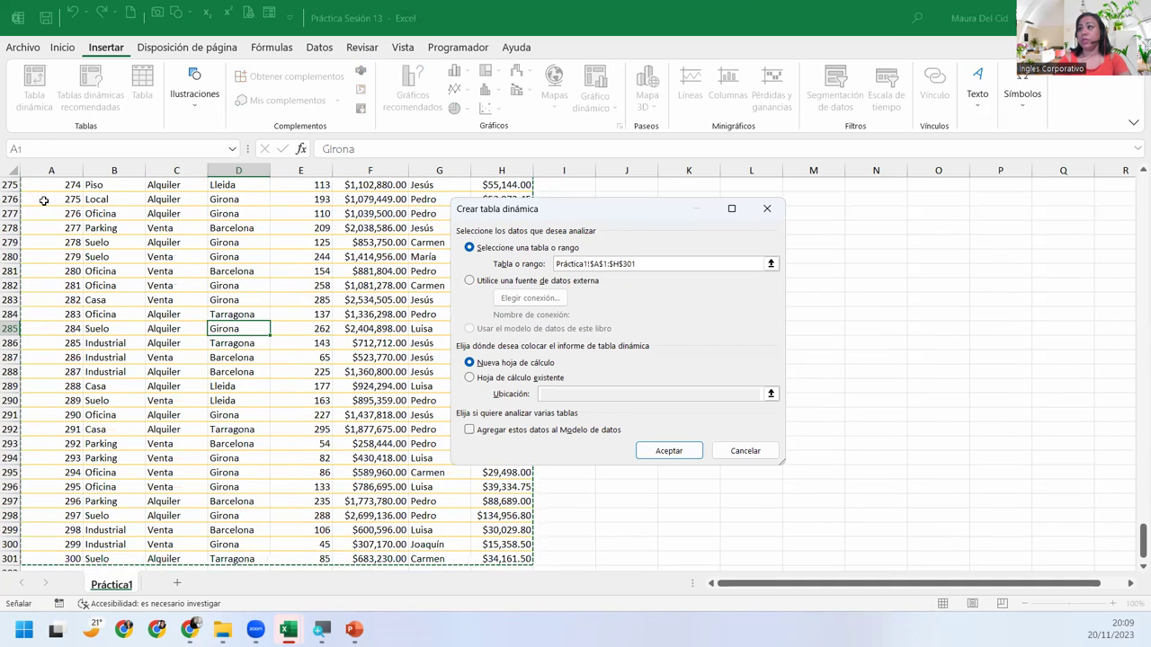
pyautogui.click(657, 265)
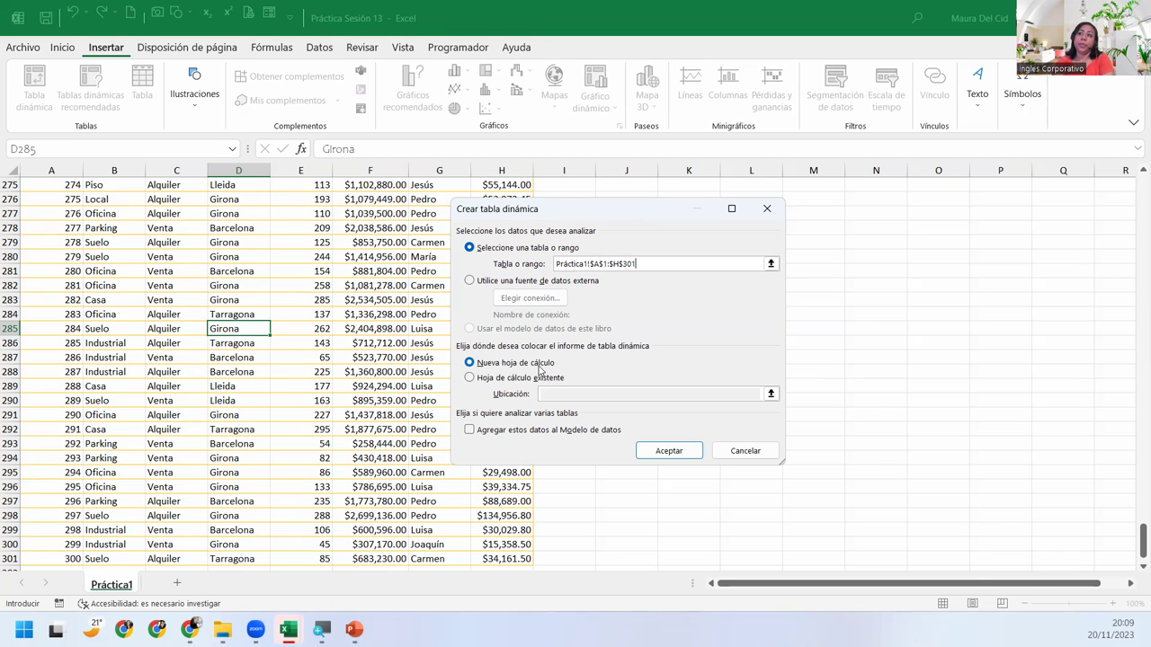
pyautogui.click(491, 364)
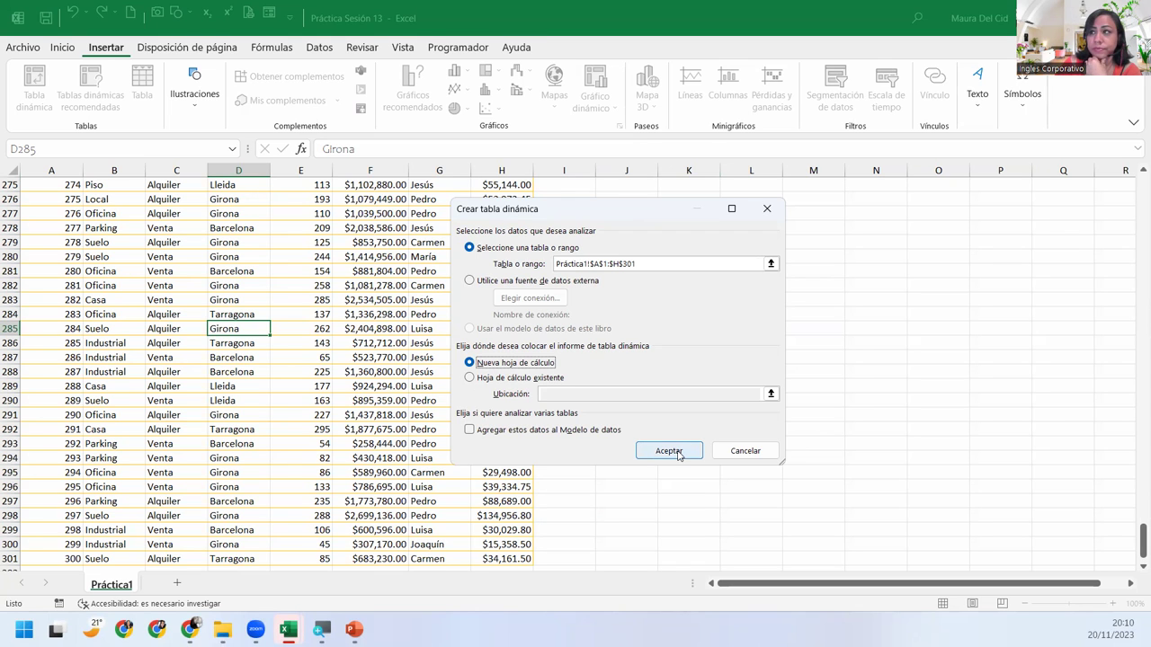
# Step: Create the empty TablaDinámica1 on new sheet Hoja1 and zoom to 130%
pyautogui.click(668, 451)
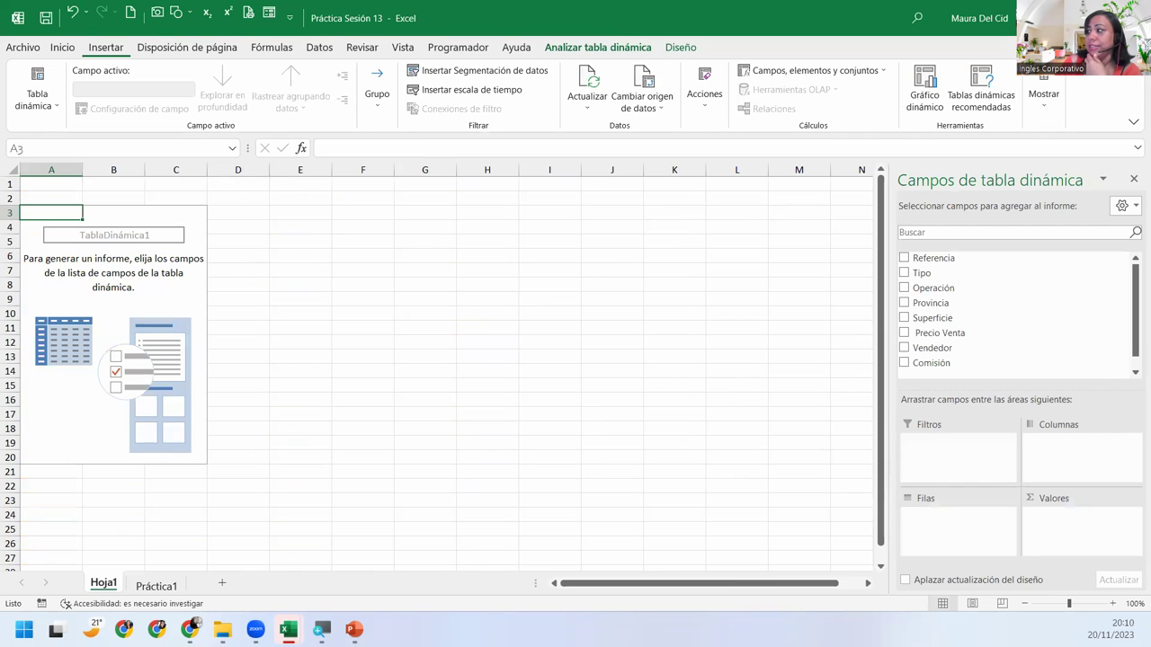
pyautogui.click(1113, 603)
pyautogui.click(1112, 603)
pyautogui.click(1113, 603)
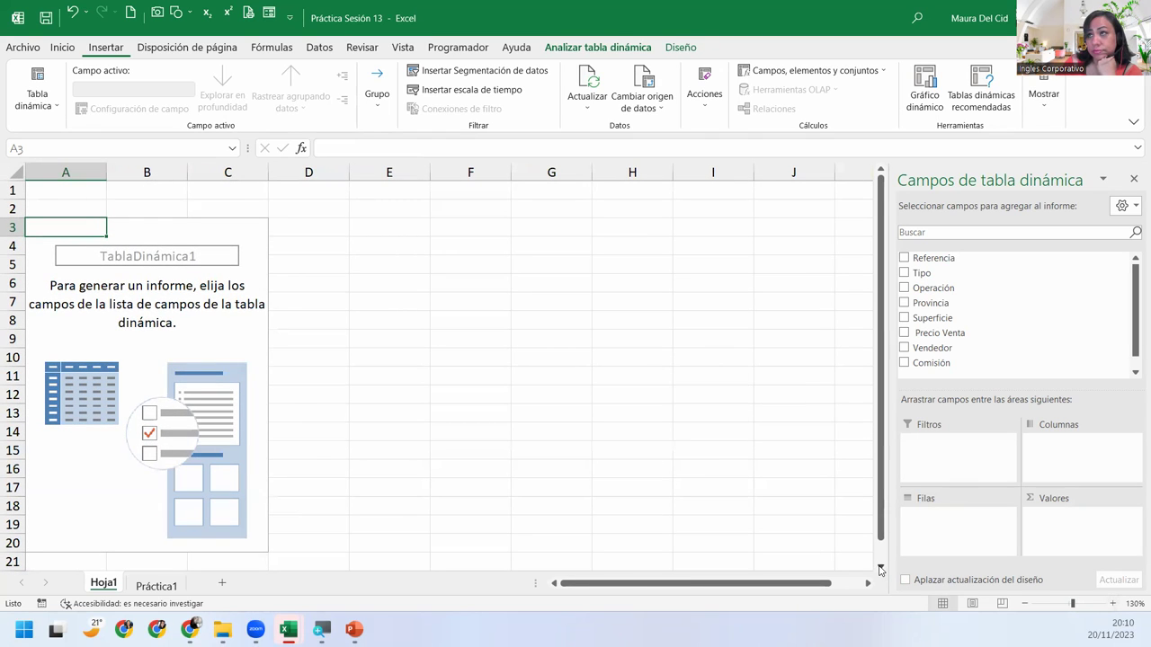
pyautogui.click(881, 569)
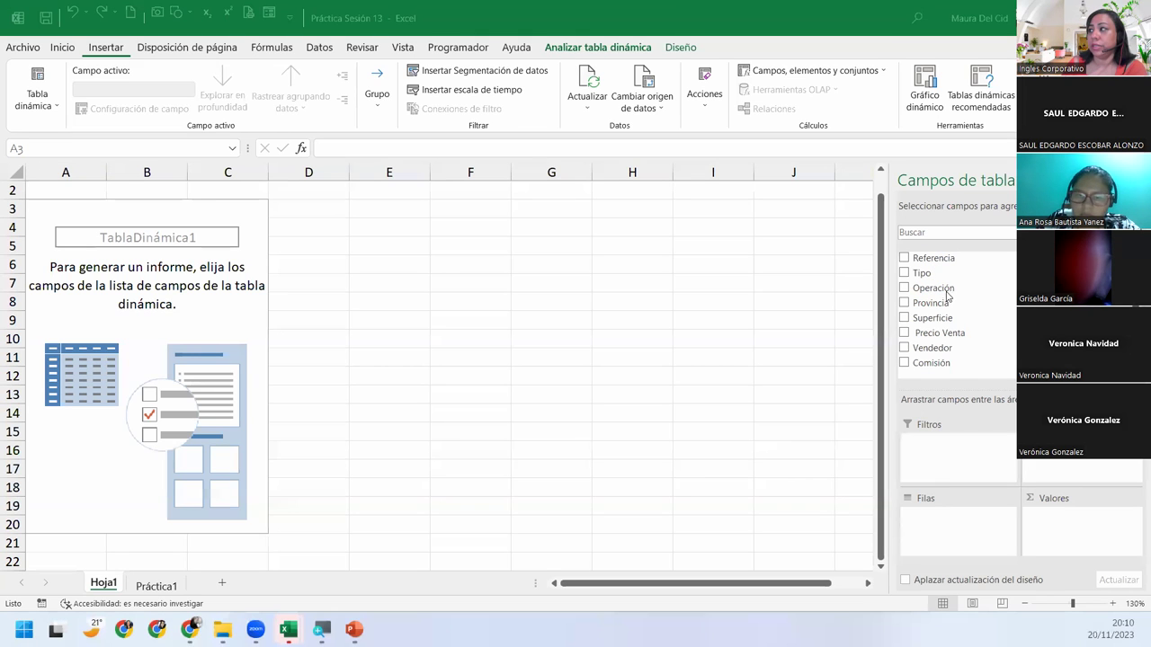
# Step: Go to the Práctica1 sheet and jump up to the table's header row
pyautogui.click(156, 585)
pyautogui.scroll(7, 183, 319)
pyautogui.scroll(17, 184, 321)
pyautogui.scroll(7, 185, 321)
pyautogui.scroll(15, 189, 296)
pyautogui.scroll(-7, 189, 285)
pyautogui.scroll(-17, 189, 279)
pyautogui.scroll(-16, 190, 270)
pyautogui.press('Up')
pyautogui.press('Up')
pyautogui.press('Up')
pyautogui.press('Up')
pyautogui.press('Up')
pyautogui.press('Up')
pyautogui.hotkey('ctrl', 'Up')
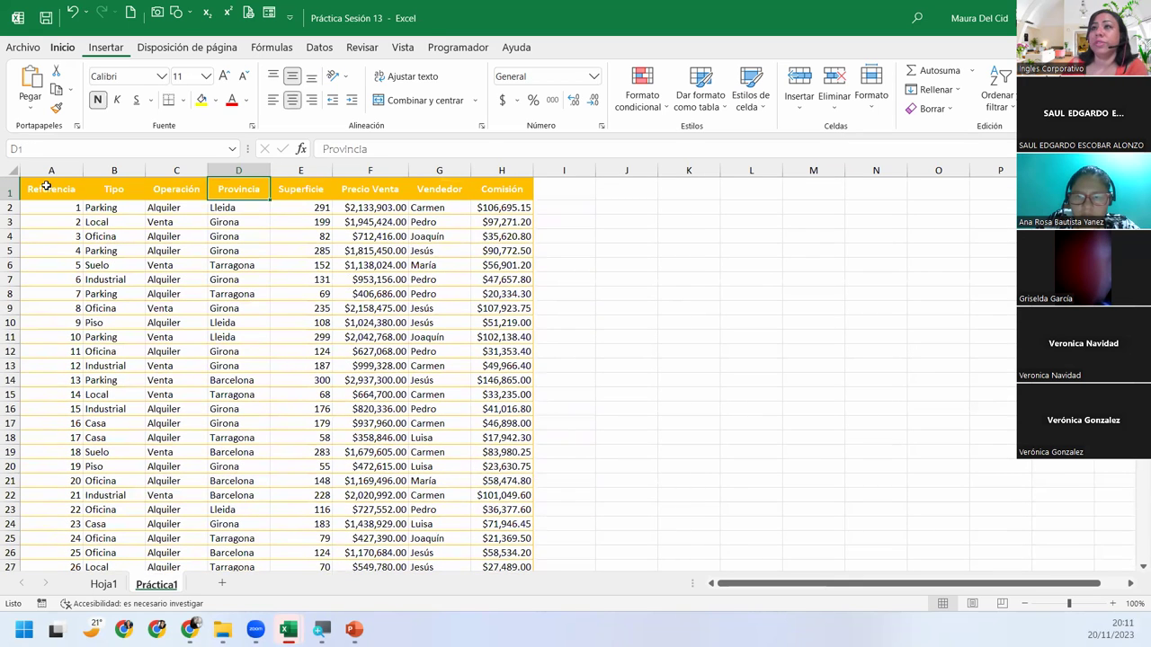
# Step: Check each heading from Referencia to Comisión, then visit Hoja1 and return to Práctica1
pyautogui.click(54, 186)
pyautogui.click(102, 189)
pyautogui.click(184, 192)
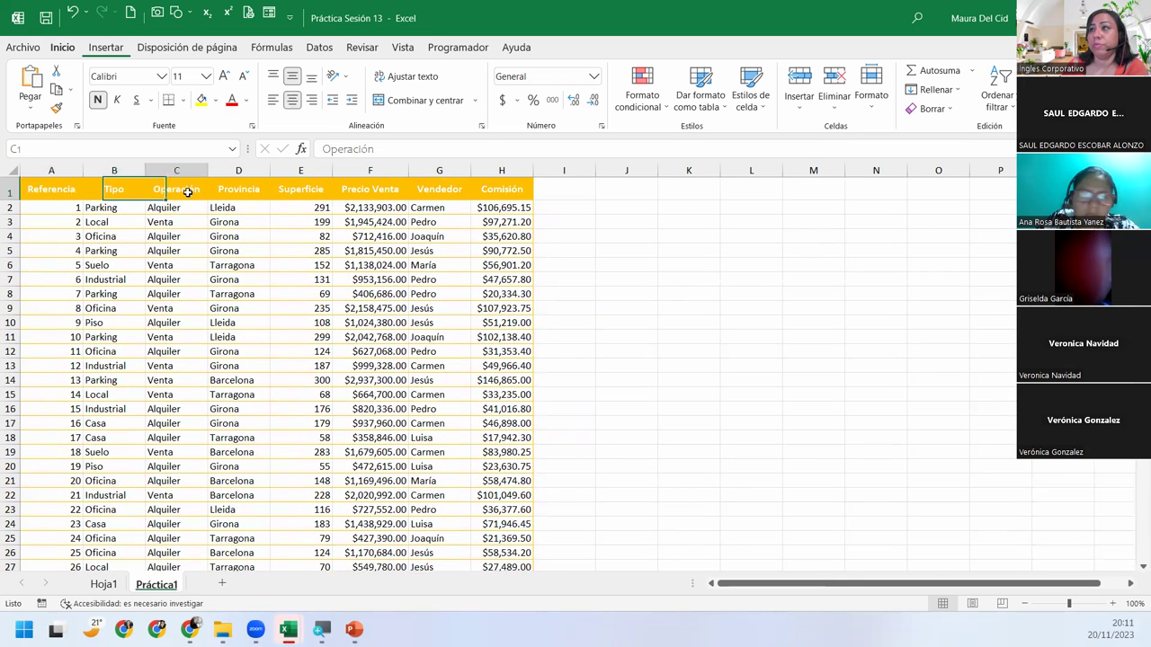
pyautogui.click(229, 185)
pyautogui.click(292, 181)
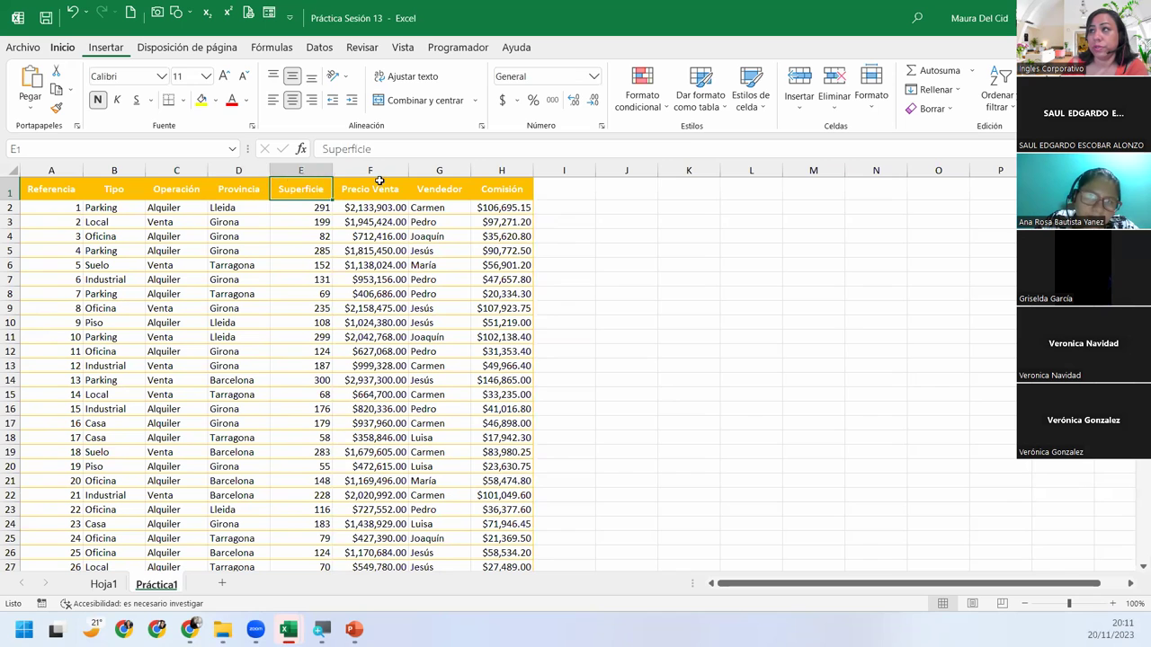
pyautogui.click(377, 185)
pyautogui.click(438, 188)
pyautogui.click(509, 186)
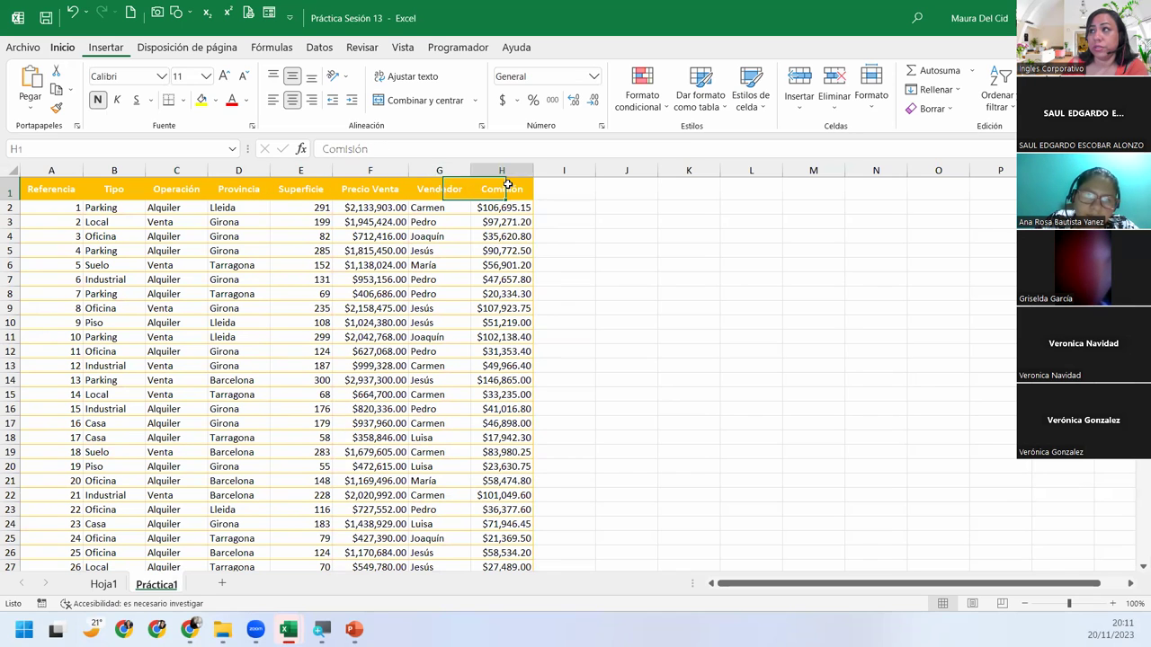
pyautogui.click(105, 584)
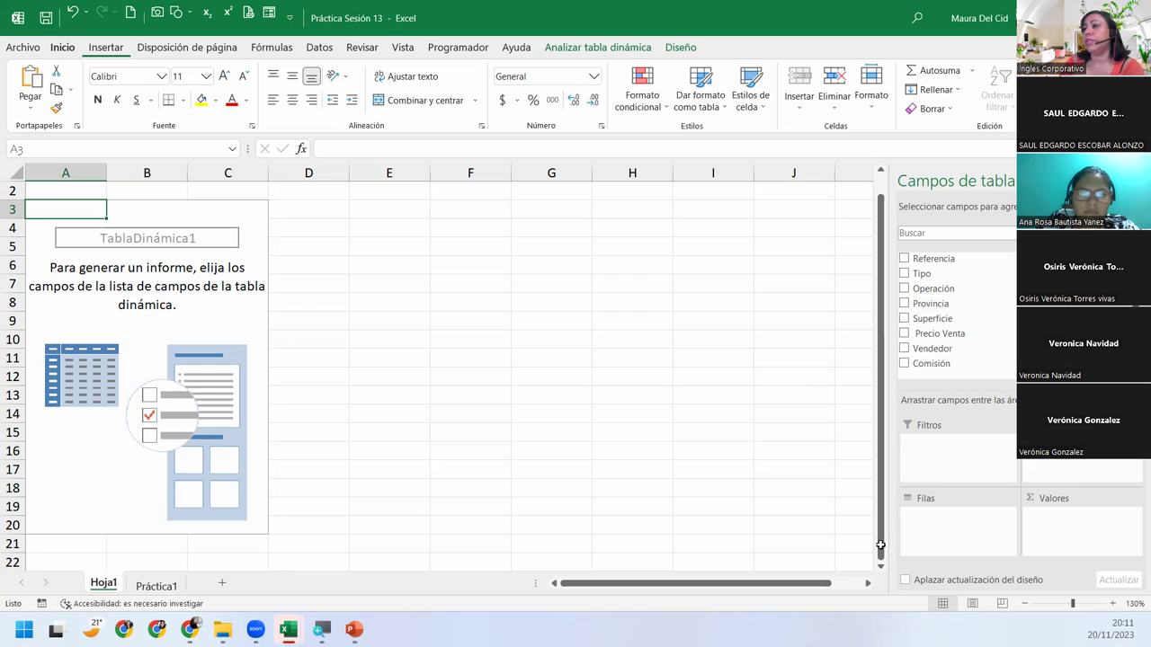
pyautogui.click(152, 588)
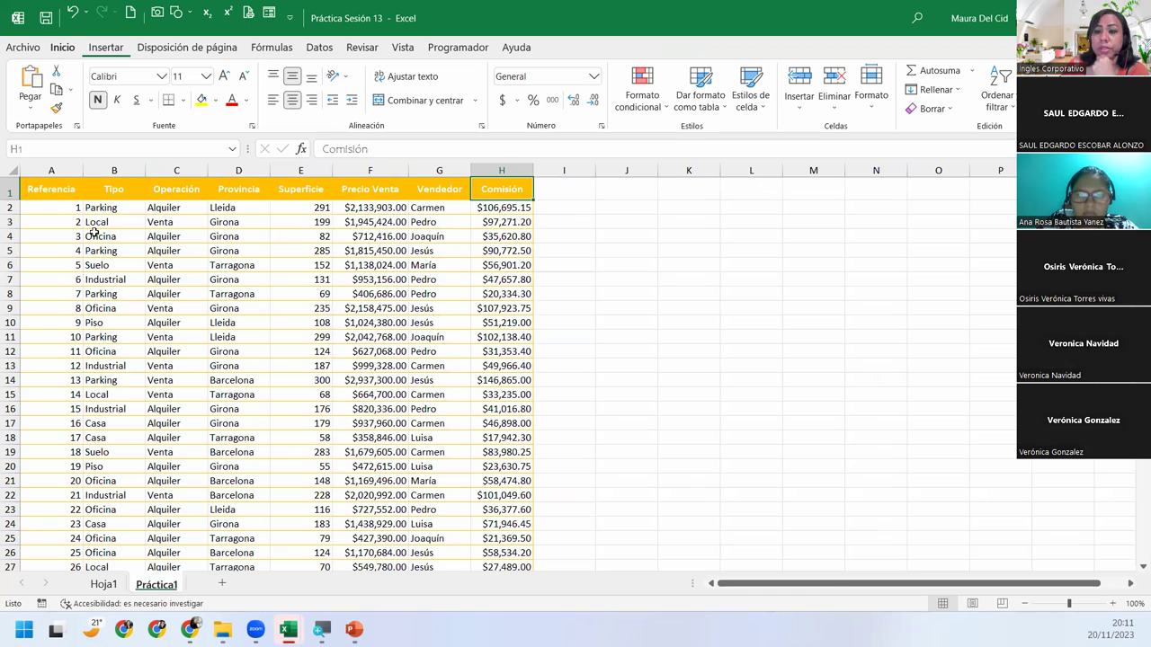
# Step: Place Tipo as the pivot table's row labels on Hoja1
pyautogui.click(101, 586)
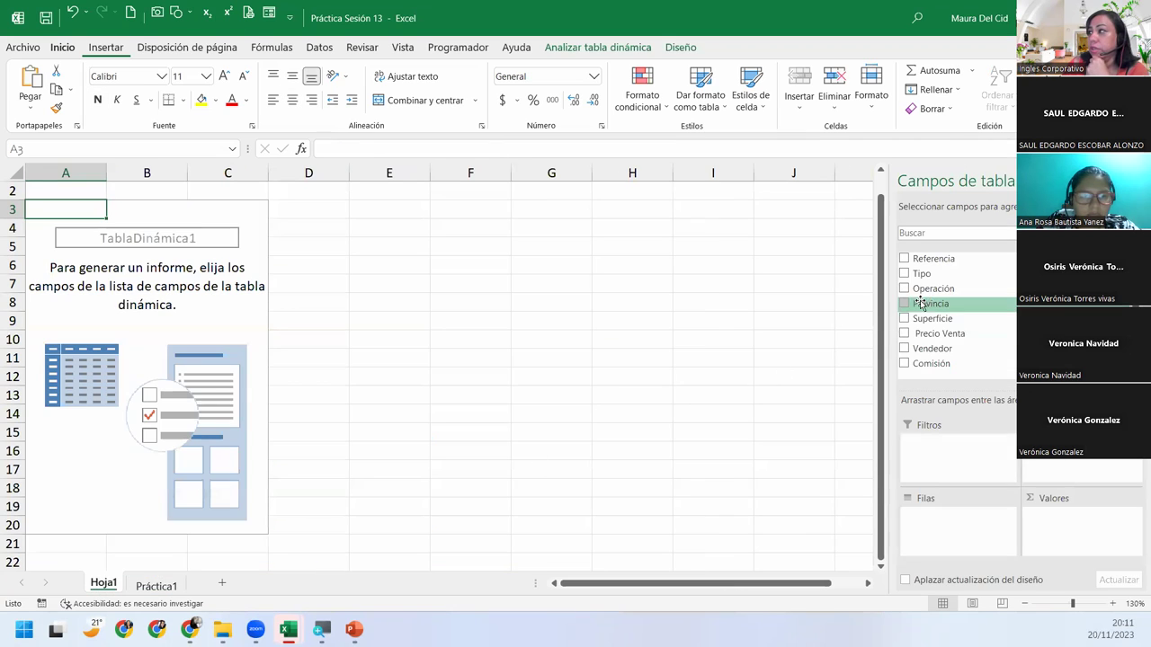
pyautogui.moveTo(923, 275); pyautogui.dragTo(947, 528)
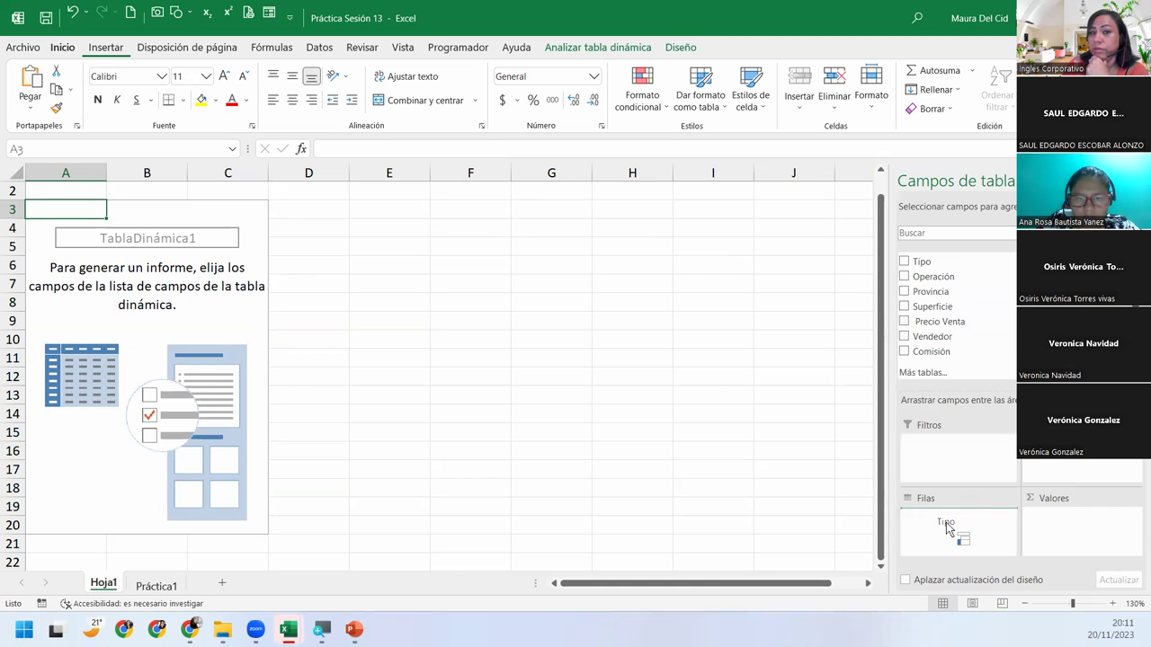
pyautogui.moveTo(945, 527); pyautogui.dragTo(947, 524)
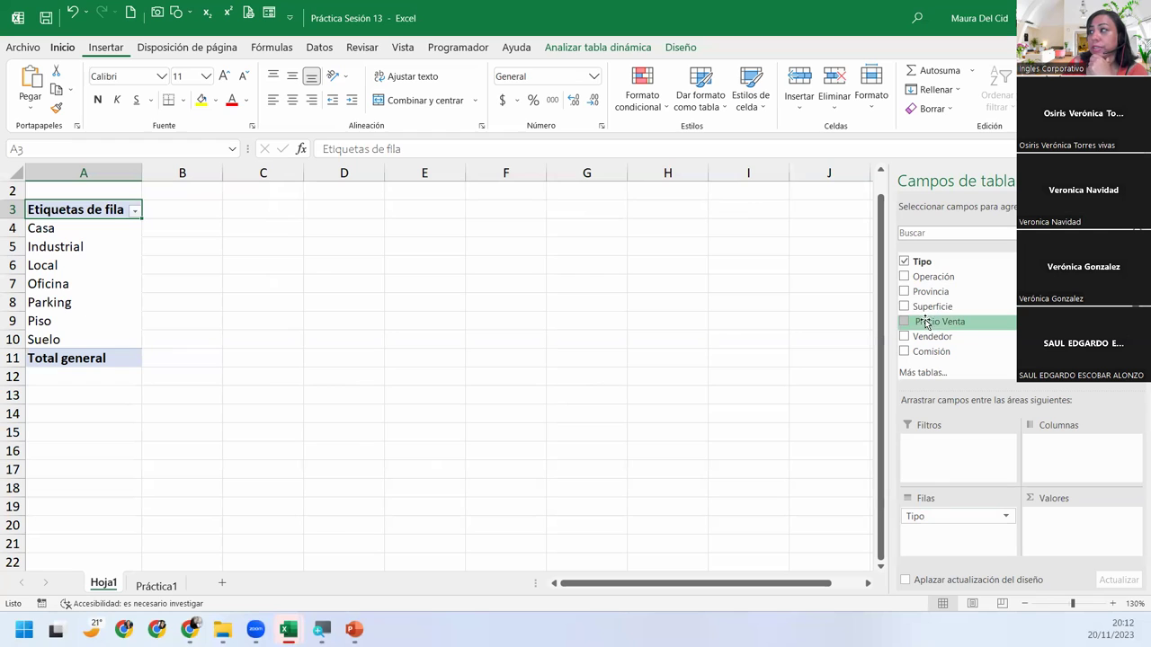
# Step: Add Precio Venta to Valores, summing it per Tipo to a 351645480 total
pyautogui.moveTo(935, 322); pyautogui.dragTo(1011, 361)
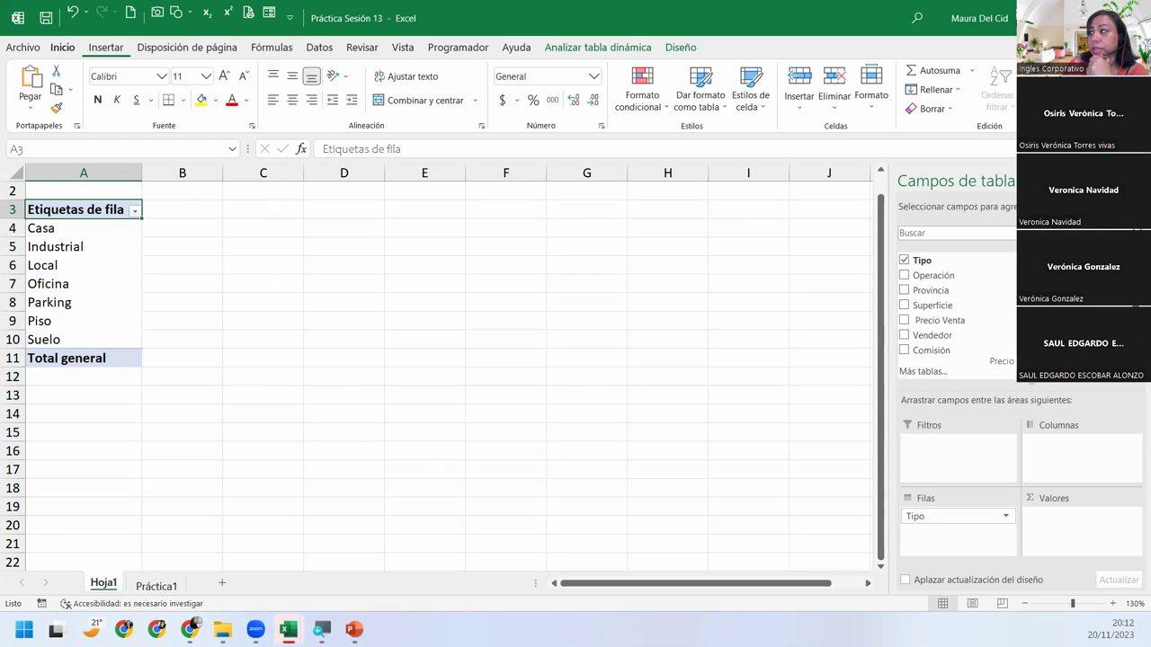
pyautogui.moveTo(1011, 364)
pyautogui.mouseDown()
pyautogui.moveTo(1079, 437)
pyautogui.moveTo(1092, 522)
pyautogui.mouseUp()
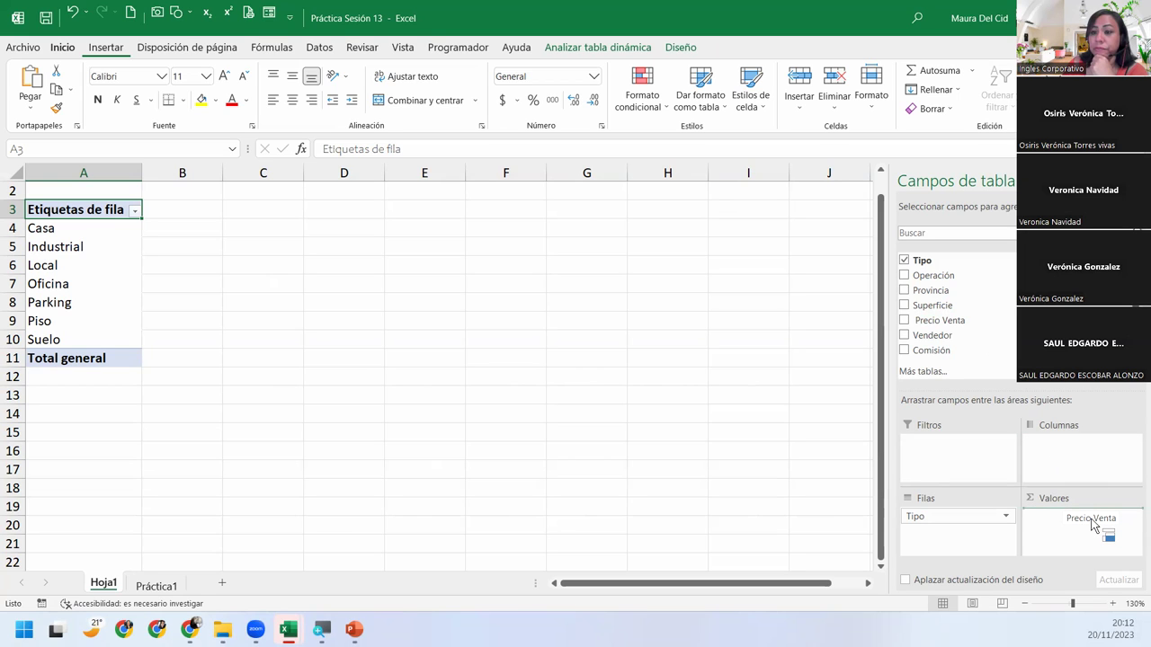
pyautogui.moveTo(1094, 525); pyautogui.dragTo(1094, 526)
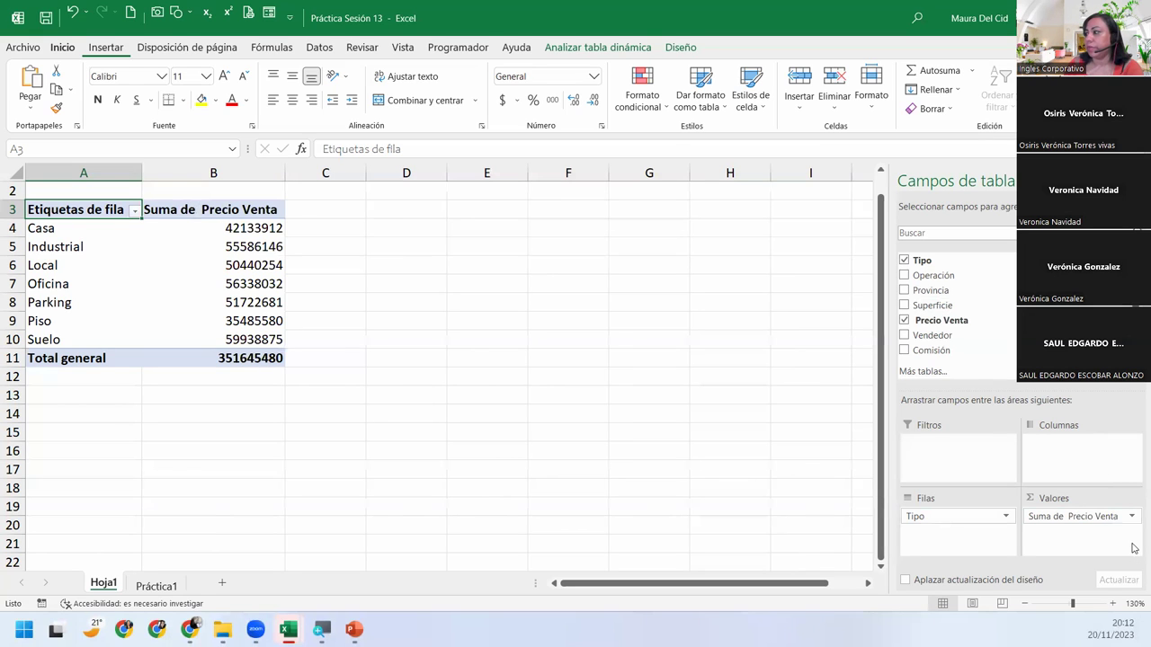
# Step: Review the summed sales in B4–B10, then bring up the Suma de Precio Venta field menu
pyautogui.click(213, 229)
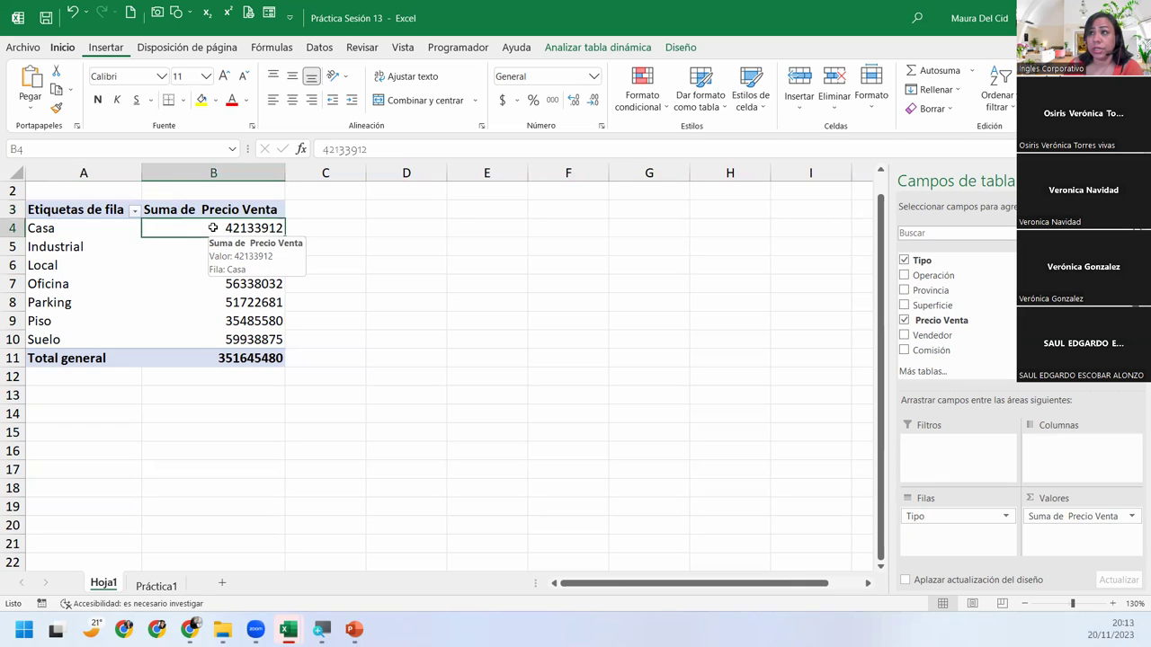
pyautogui.click(180, 246)
pyautogui.click(180, 266)
pyautogui.click(180, 283)
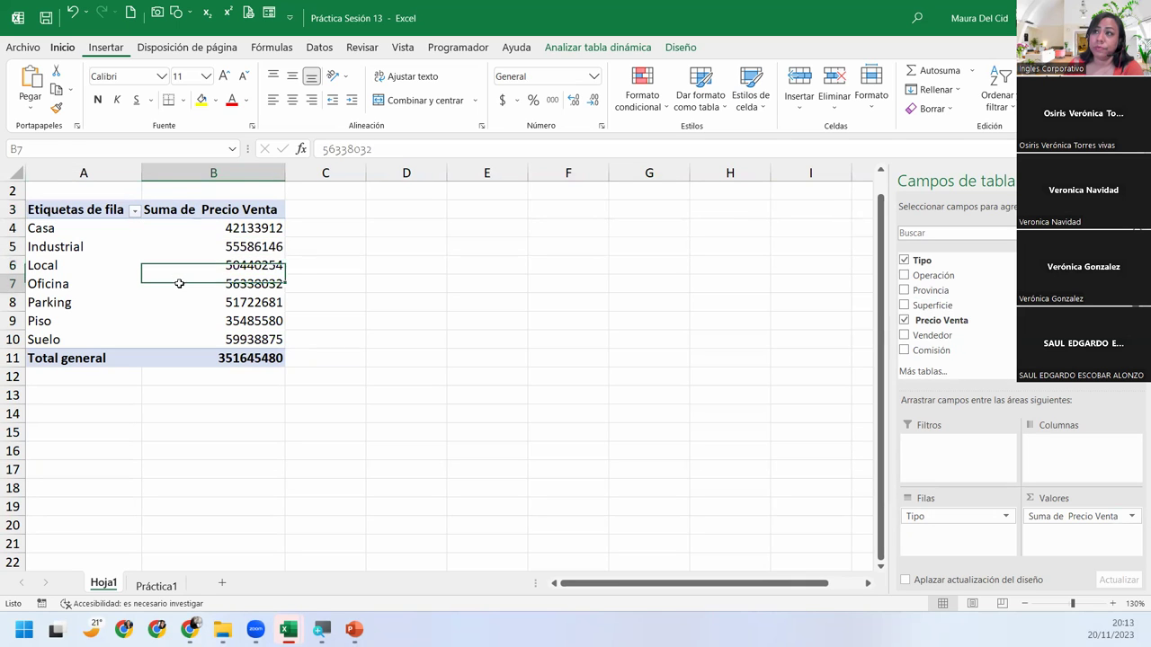
pyautogui.click(175, 302)
pyautogui.click(170, 320)
pyautogui.click(171, 339)
pyautogui.click(169, 264)
pyautogui.click(172, 230)
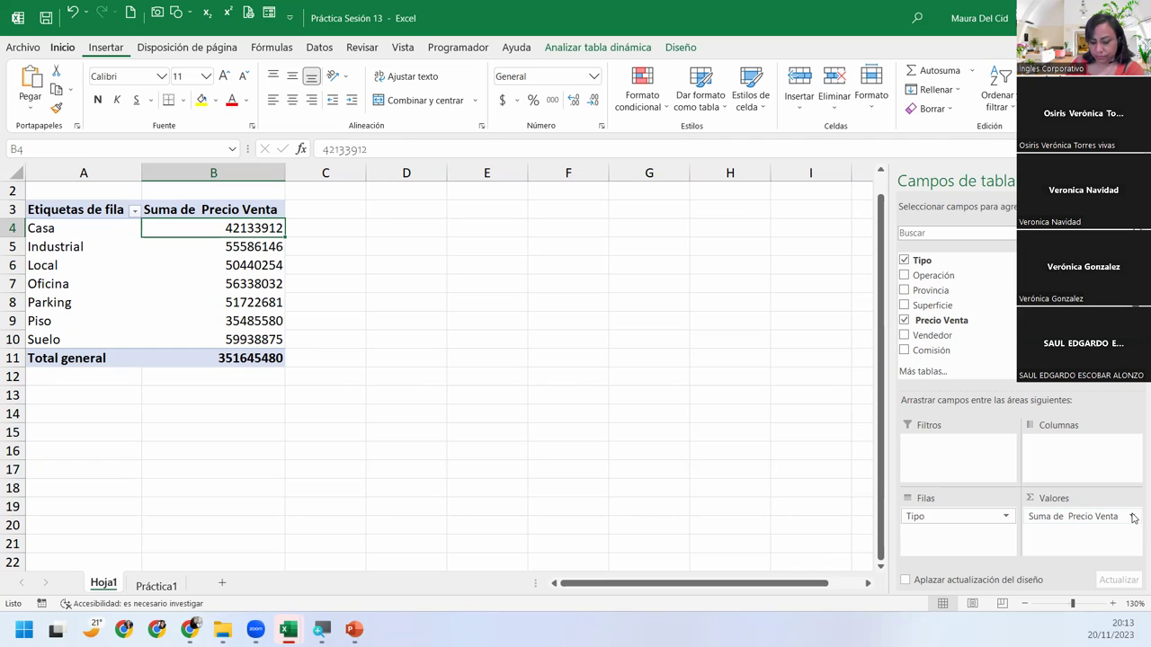
pyautogui.click(1133, 517)
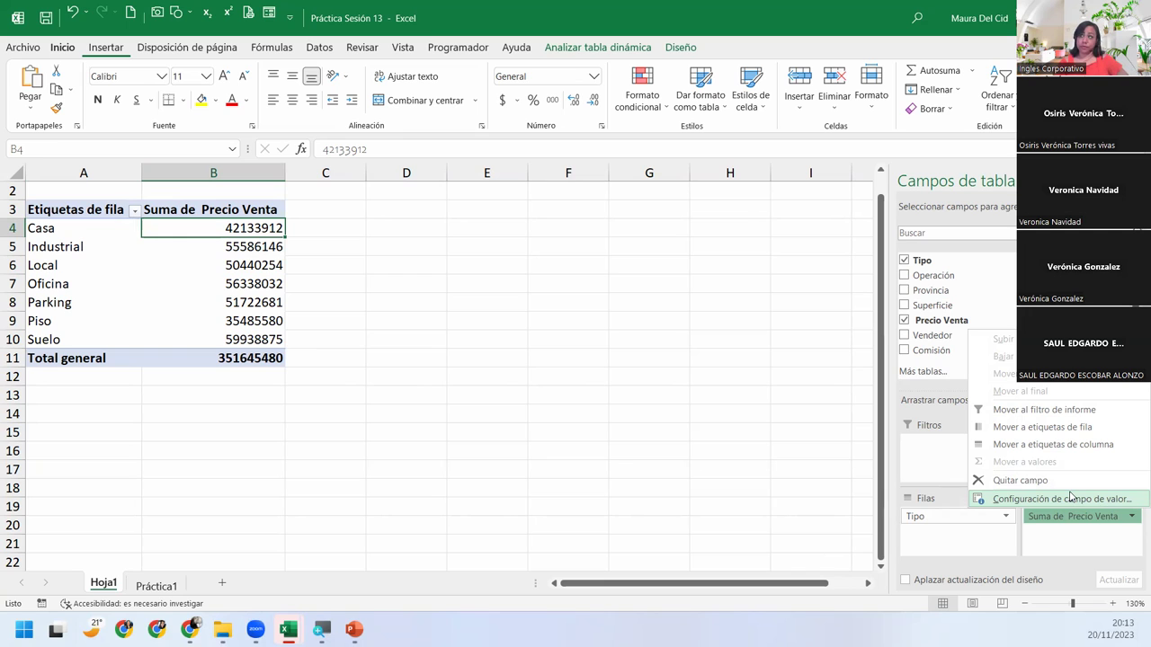
# Step: In Configuración de campo de valor, rename the Precio Venta sum to 'Total de ventas', keeping Suma
pyautogui.click(1070, 496)
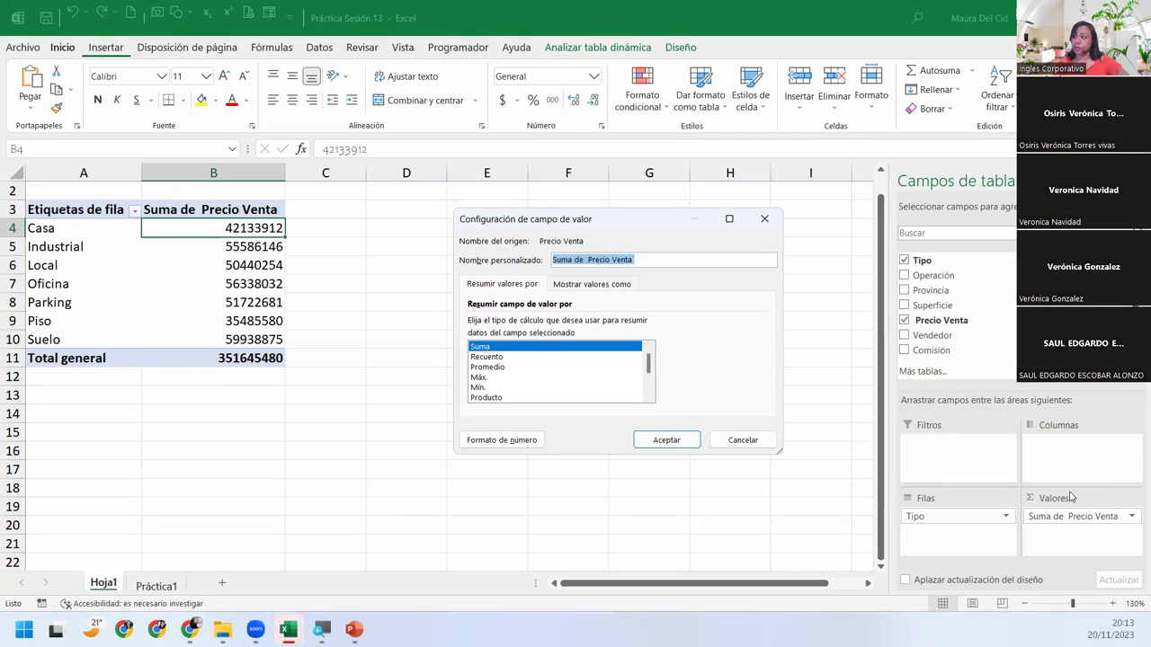
pyautogui.click(751, 448)
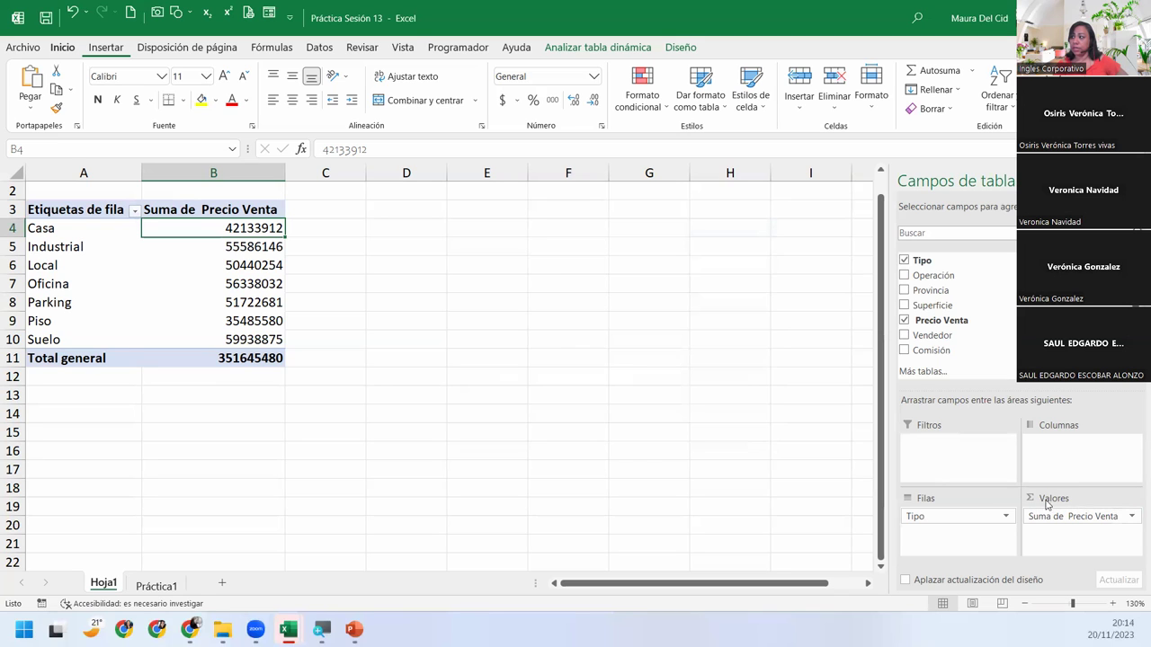
pyautogui.click(1130, 517)
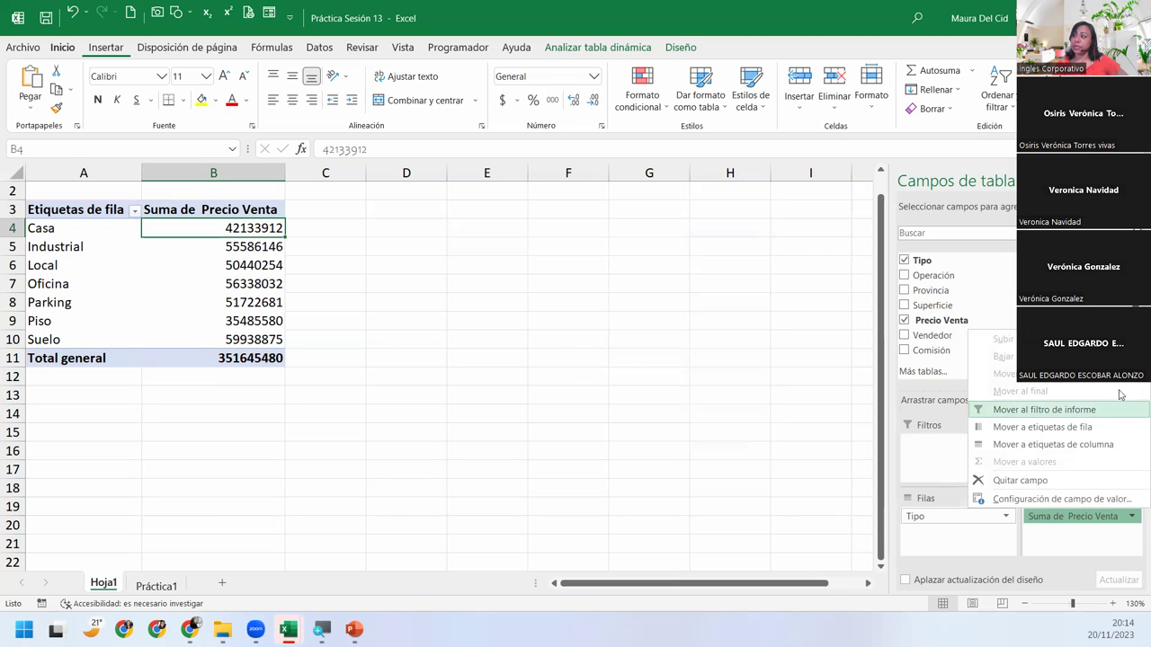
pyautogui.click(1050, 500)
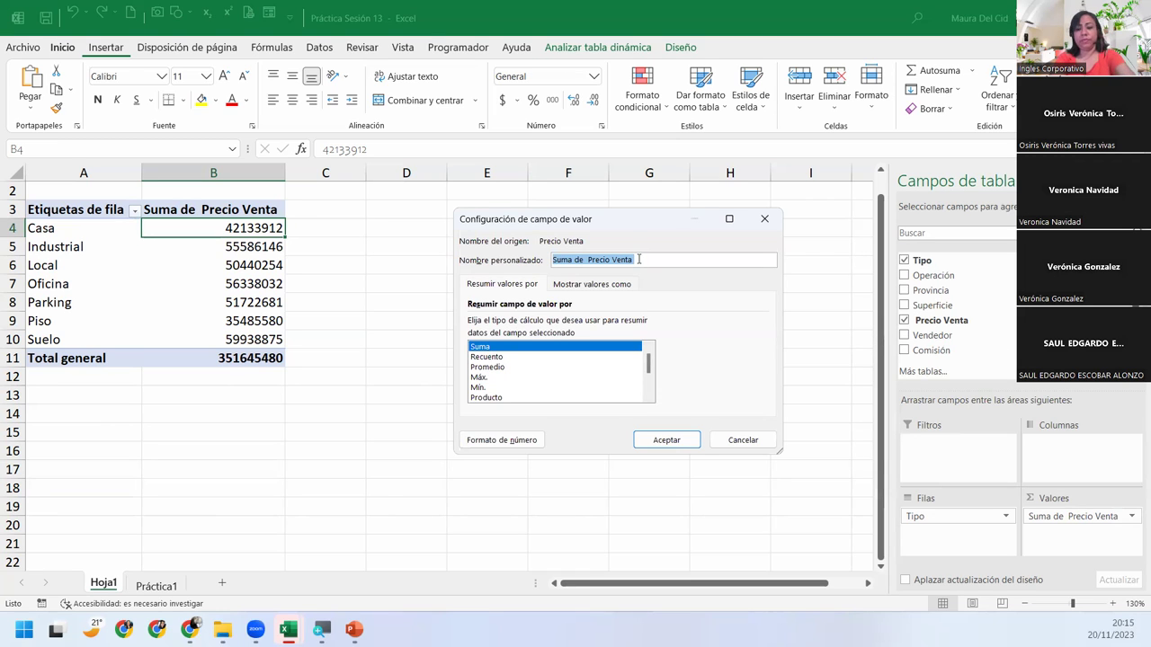
pyautogui.write('Total')
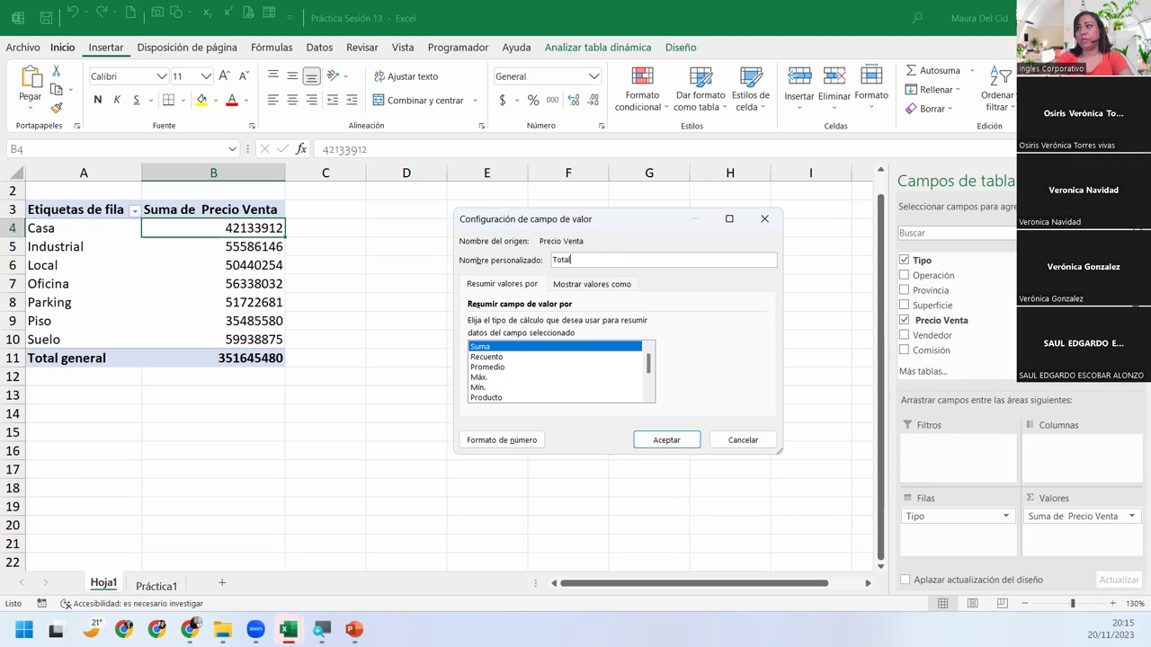
pyautogui.write(' de ventas')
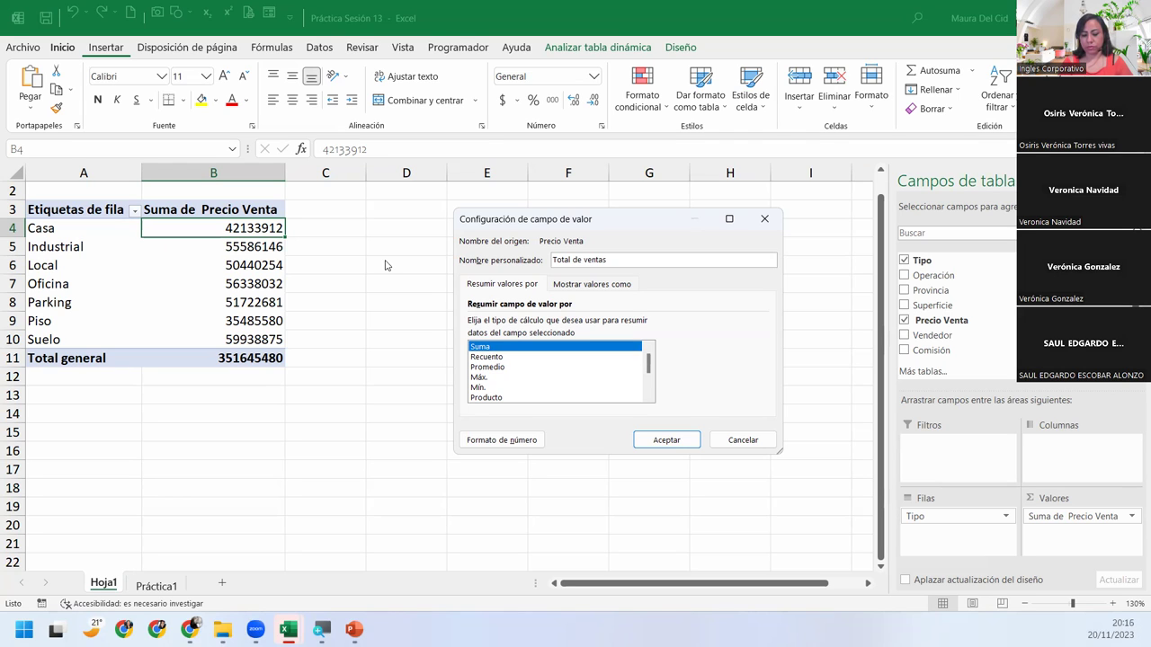
pyautogui.click(499, 345)
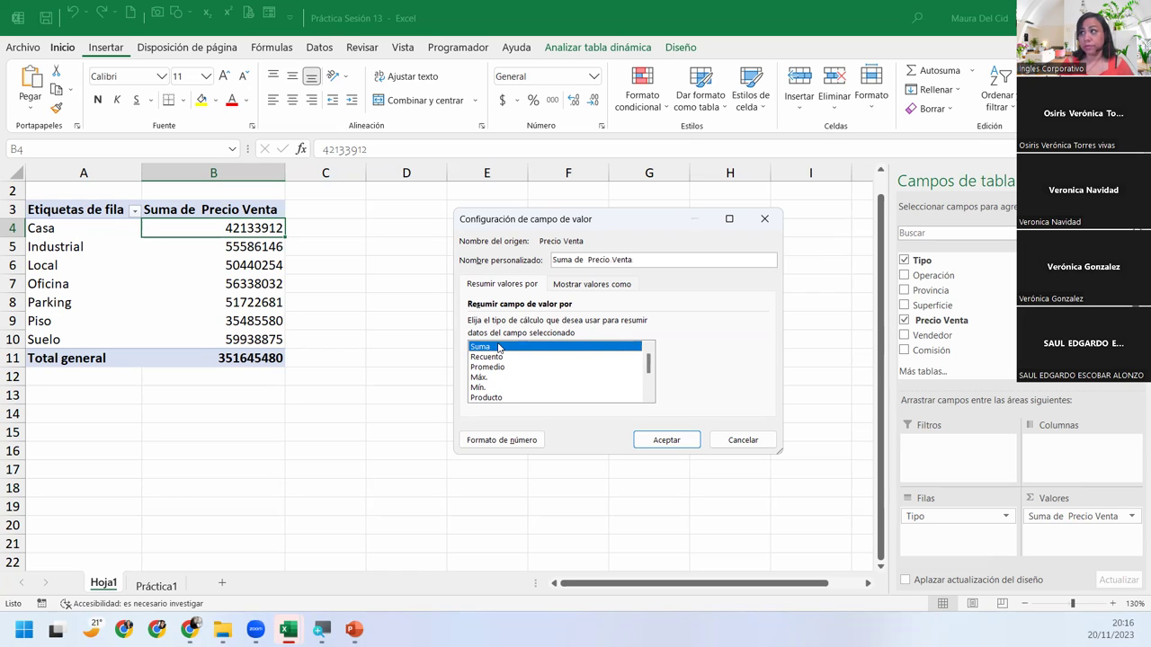
pyautogui.moveTo(647, 257); pyautogui.dragTo(446, 258)
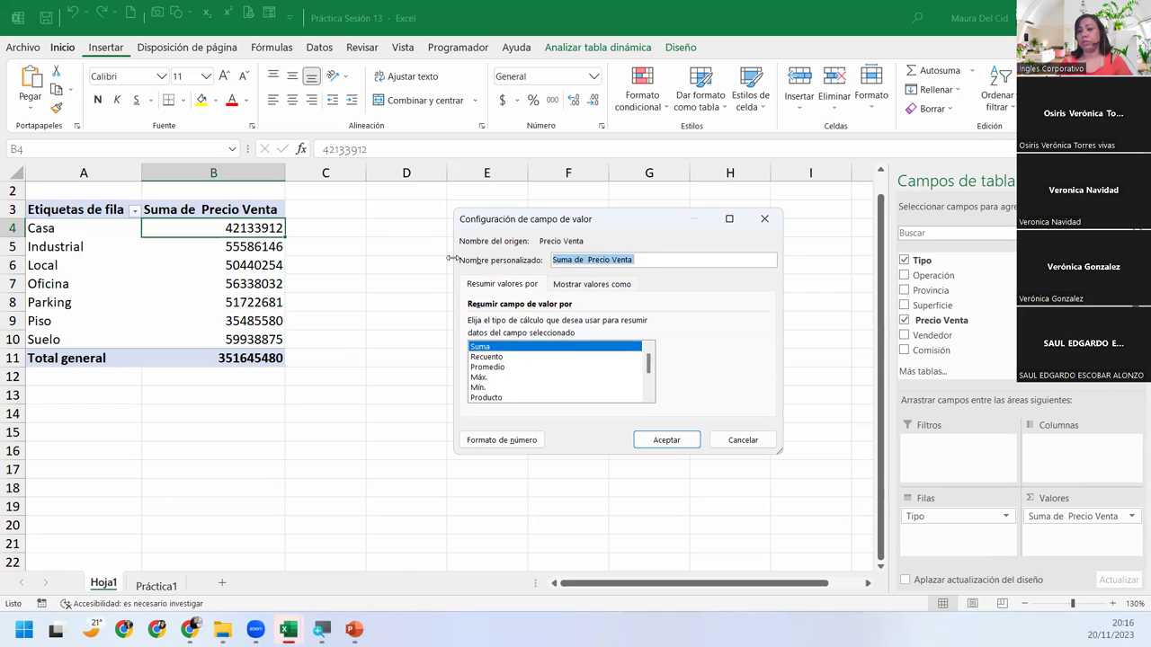
pyautogui.write('Total de ventas')
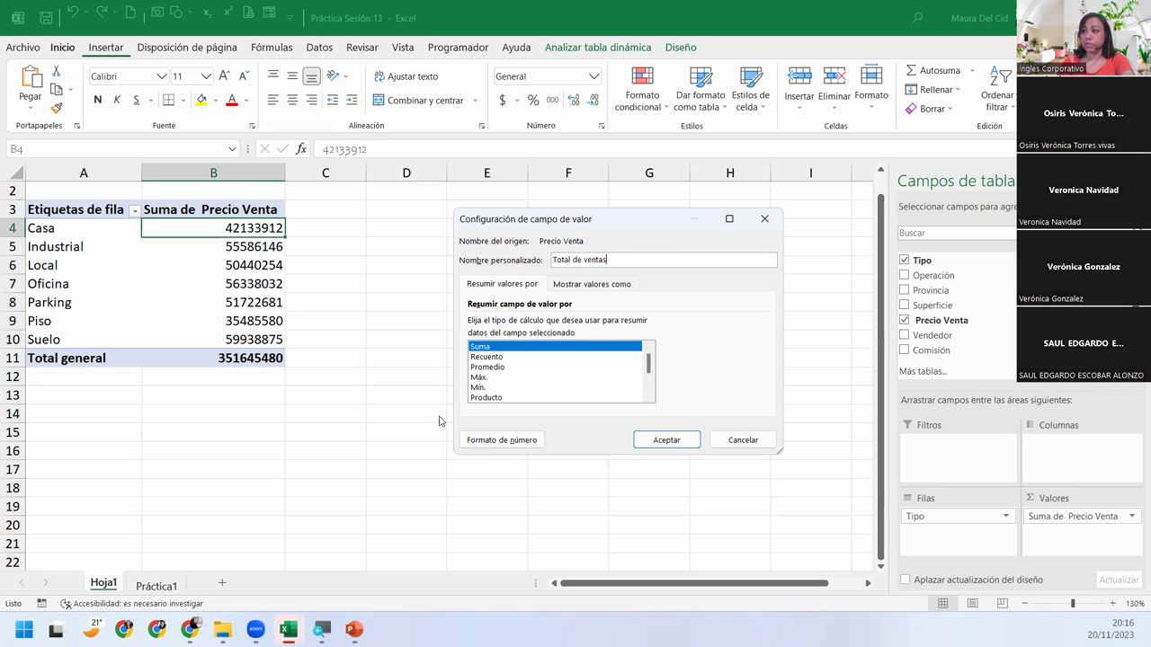
# Step: Format the values as Contabilidad with 2 decimals and the $ Español (El Salvador) symbol, and apply
pyautogui.click(478, 440)
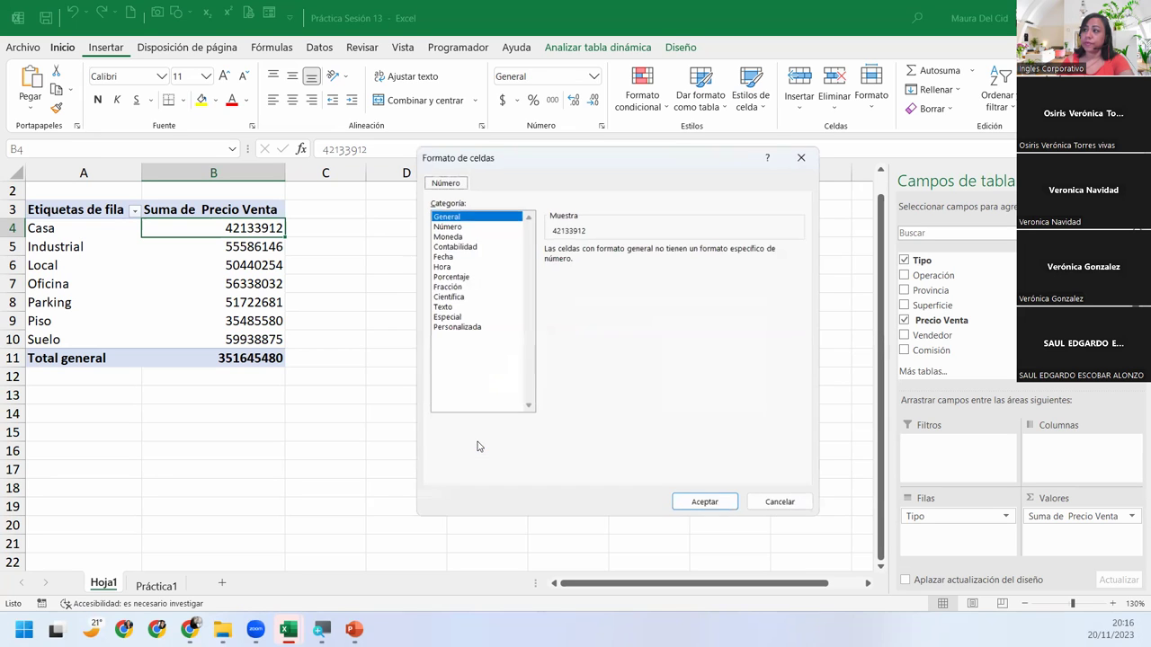
pyautogui.click(453, 246)
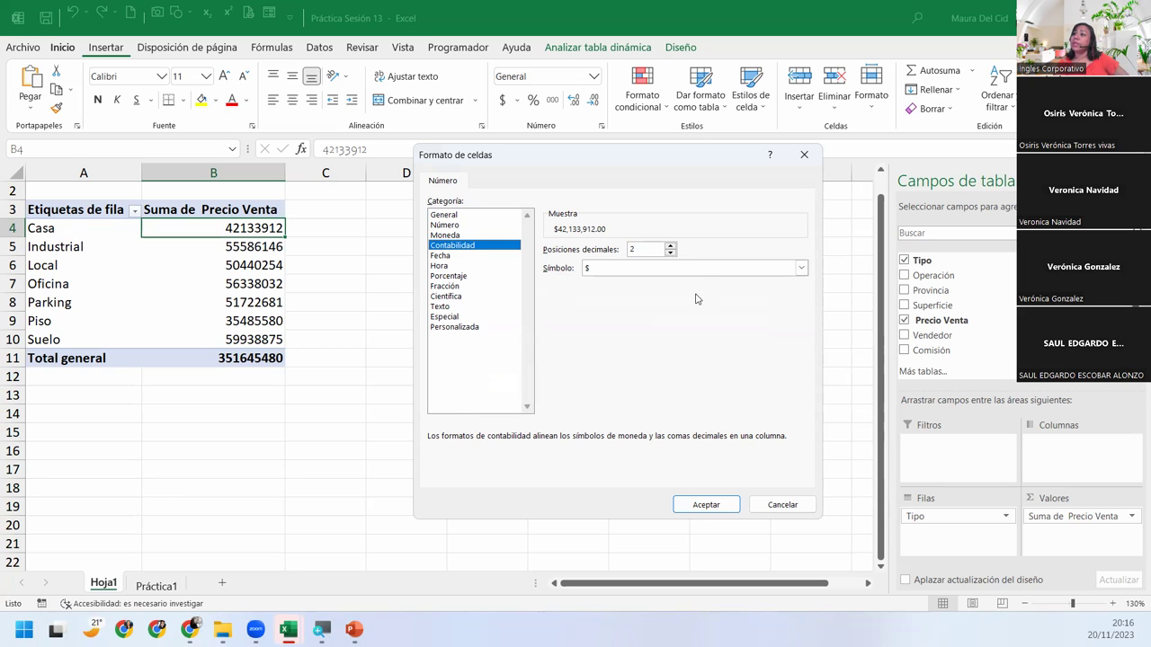
pyautogui.click(700, 268)
pyautogui.scroll(-1, 690, 423)
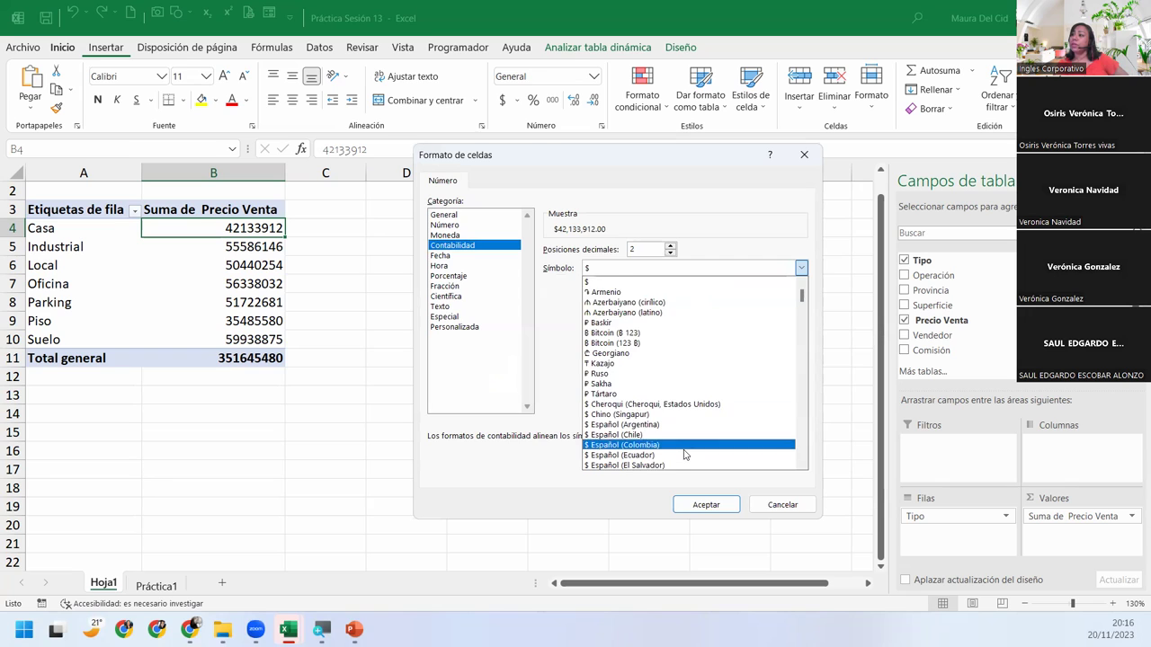
pyautogui.click(677, 455)
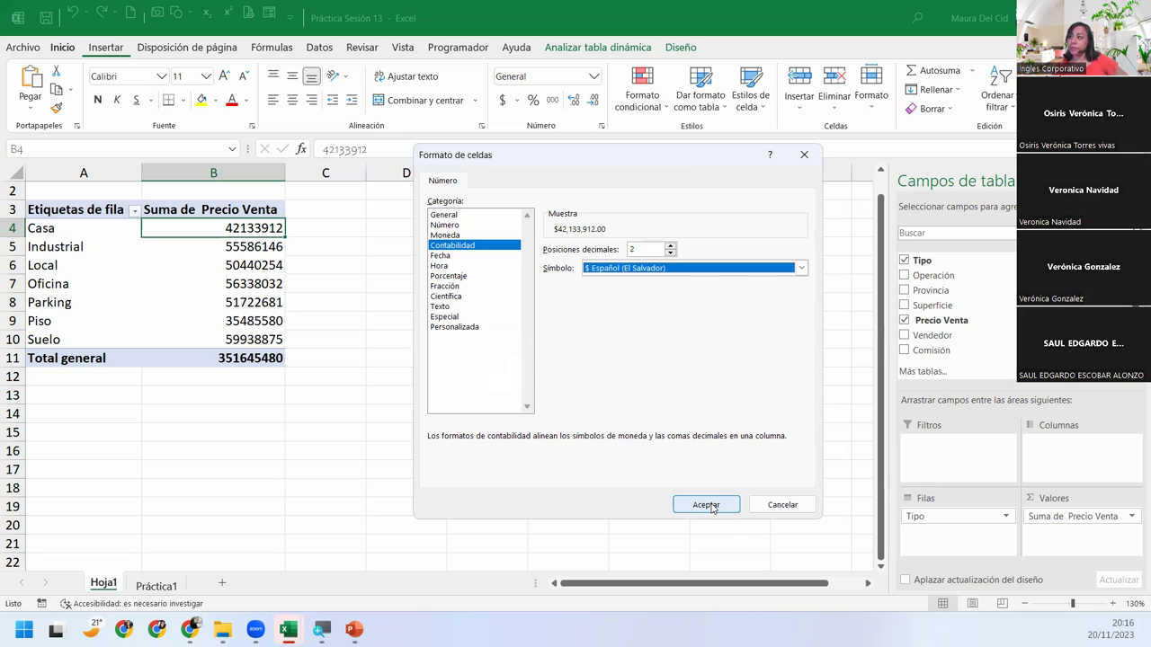
pyautogui.click(718, 505)
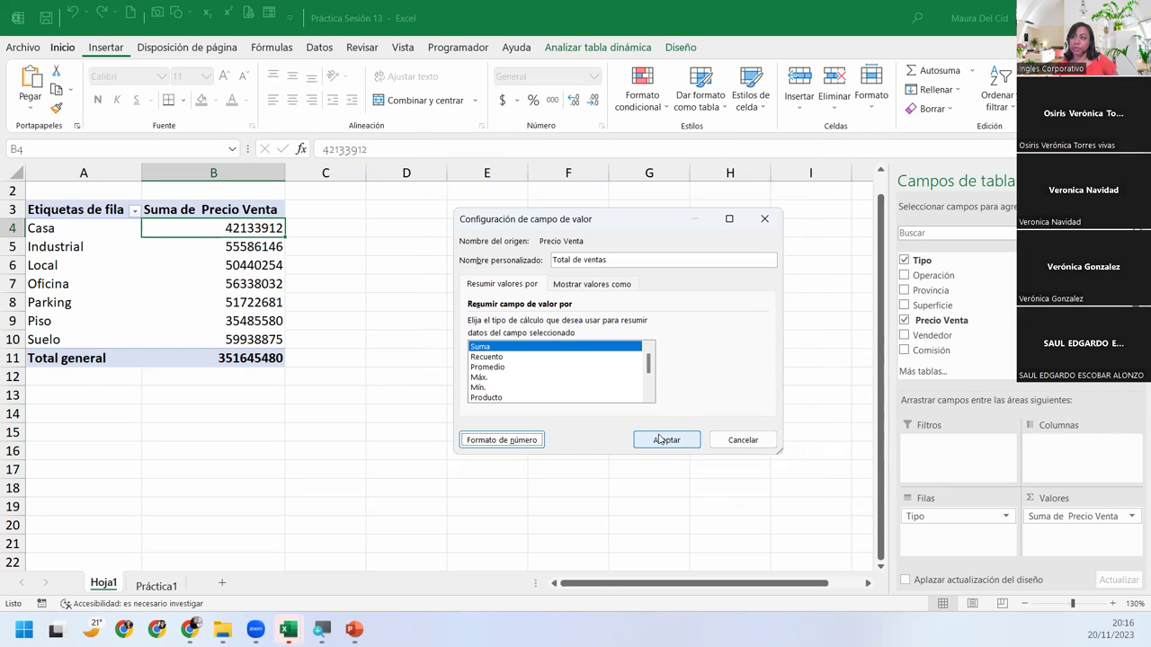
pyautogui.click(665, 439)
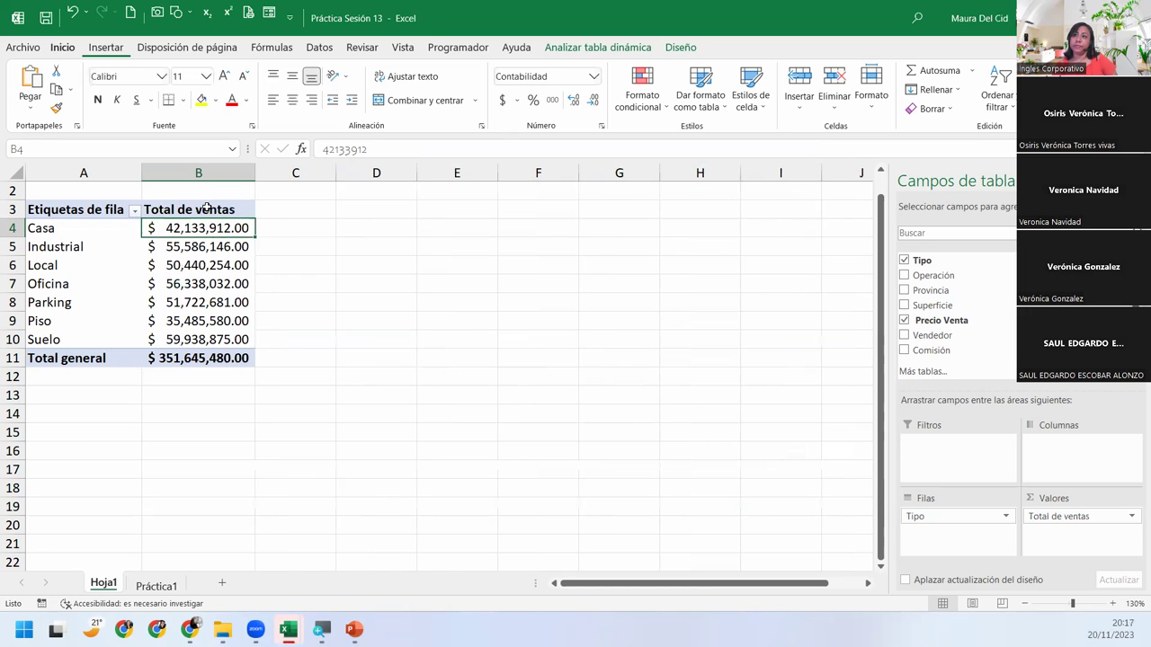
pyautogui.click(207, 207)
pyautogui.click(207, 224)
pyautogui.click(196, 251)
pyautogui.click(189, 284)
pyautogui.click(185, 321)
pyautogui.click(185, 339)
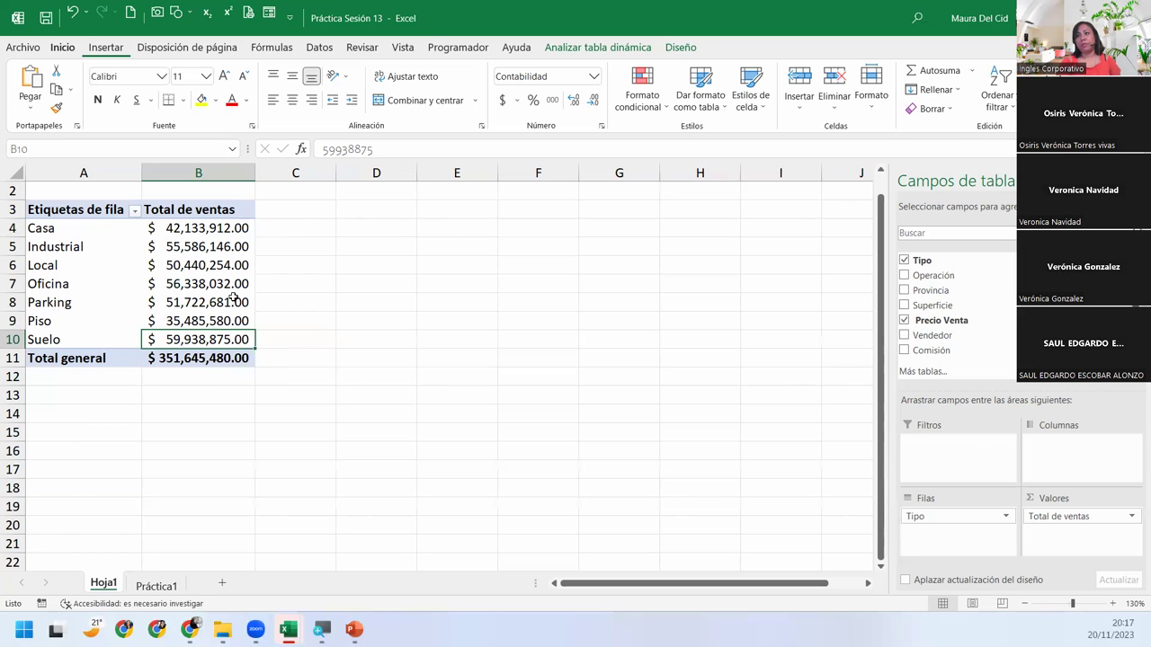
pyautogui.click(89, 277)
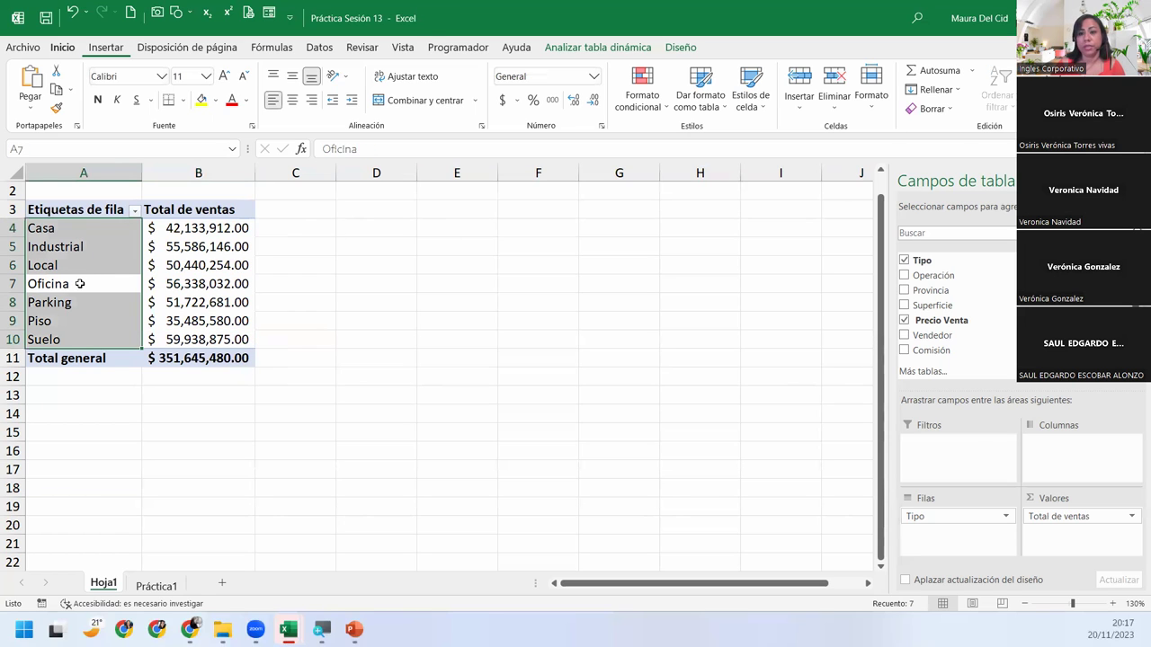
pyautogui.click(79, 284)
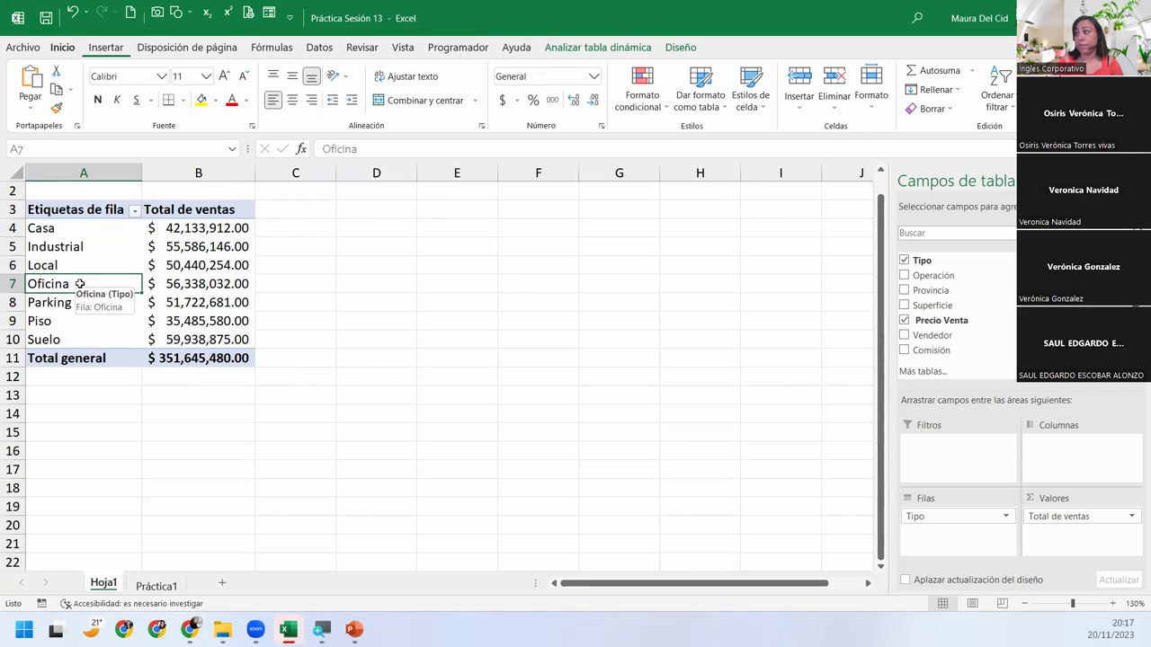
pyautogui.scroll(1, 360, 387)
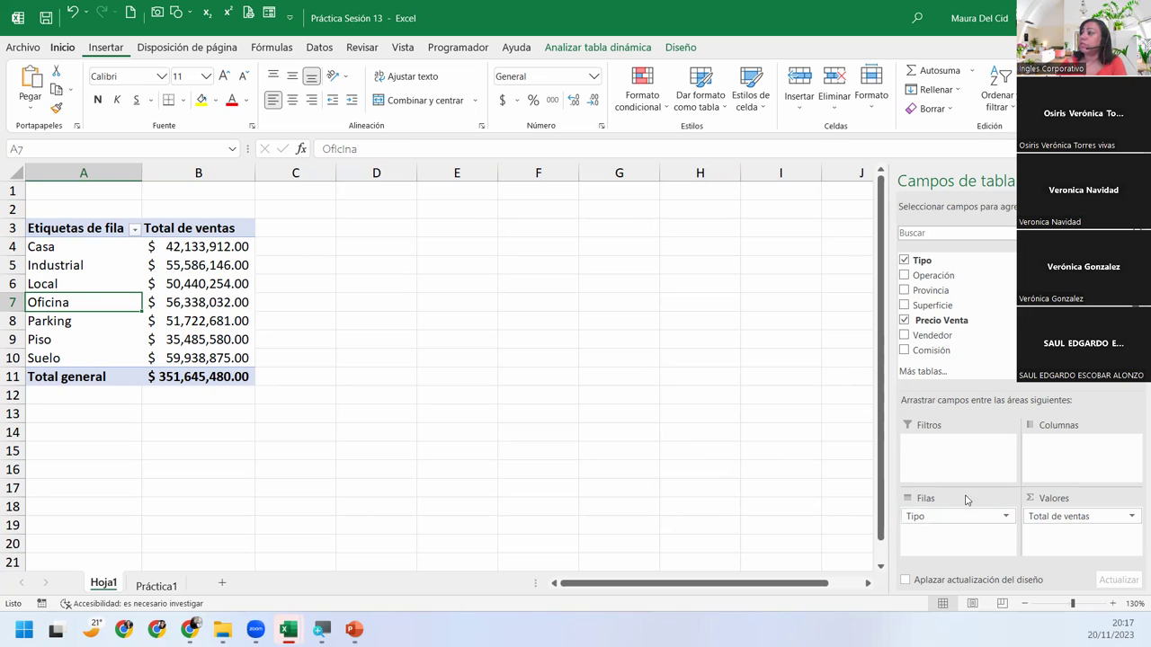
# Step: Replace Tipo with Provincia in the pivot rows to total sales per province
pyautogui.moveTo(926, 516); pyautogui.dragTo(978, 323)
pyautogui.moveTo(931, 290)
pyautogui.mouseDown()
pyautogui.moveTo(960, 342)
pyautogui.moveTo(957, 522)
pyautogui.mouseUp()
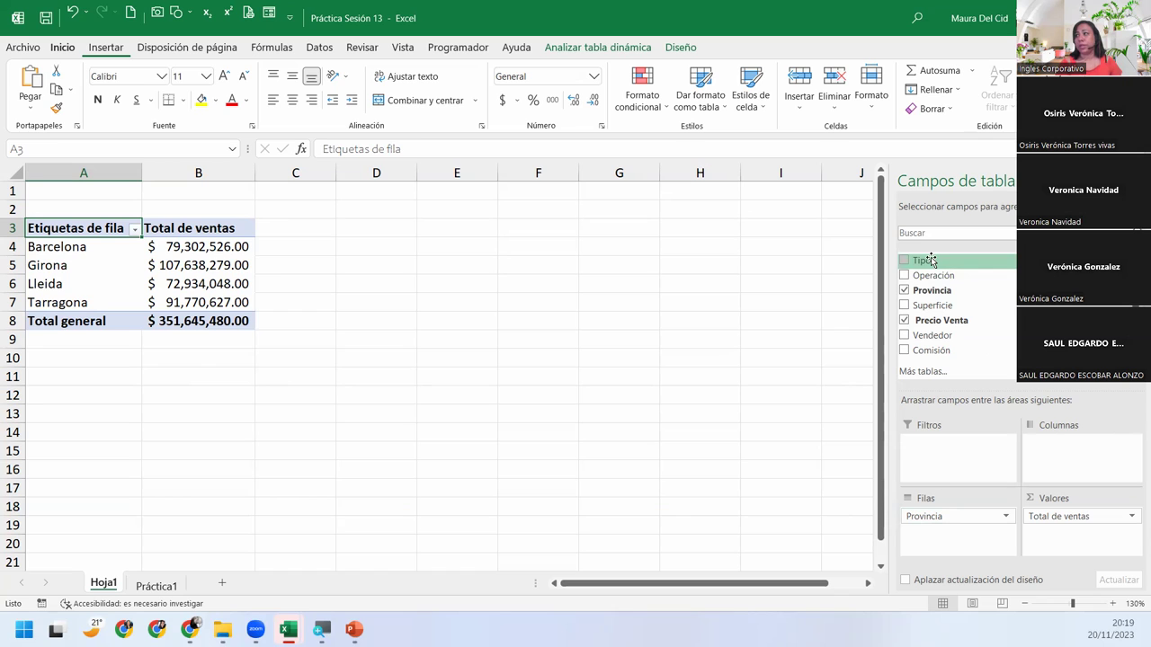
# Step: Add Operación as a report filter and show only Alquiler operations
pyautogui.moveTo(927, 274)
pyautogui.mouseDown()
pyautogui.moveTo(987, 461)
pyautogui.moveTo(970, 448)
pyautogui.mouseUp()
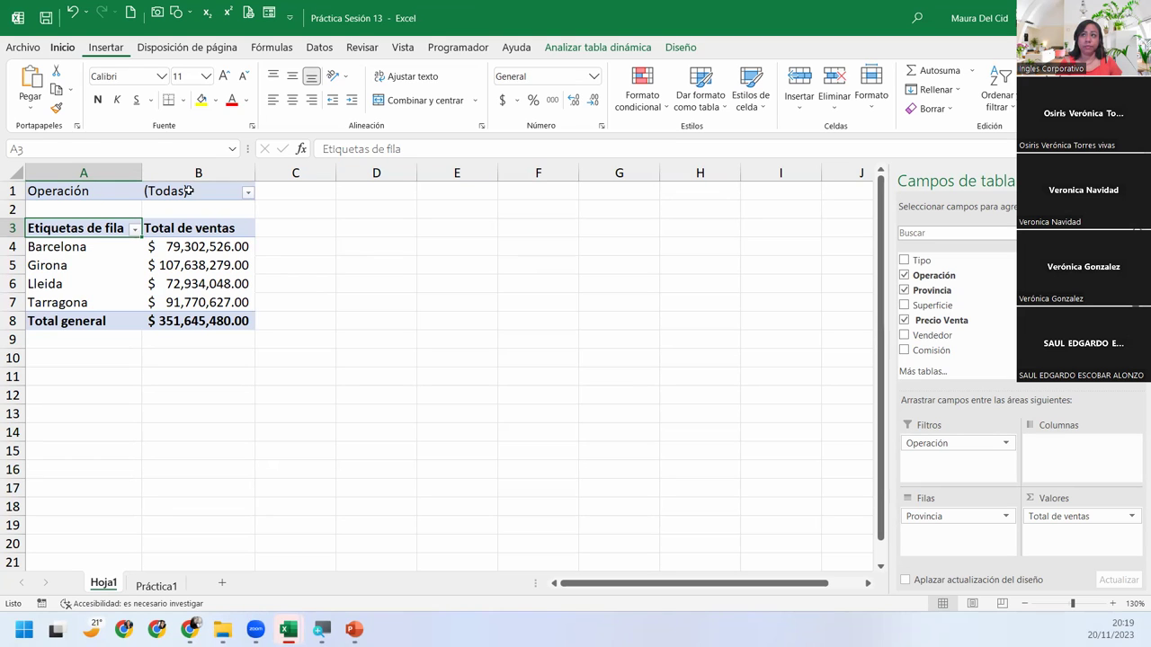
pyautogui.click(247, 196)
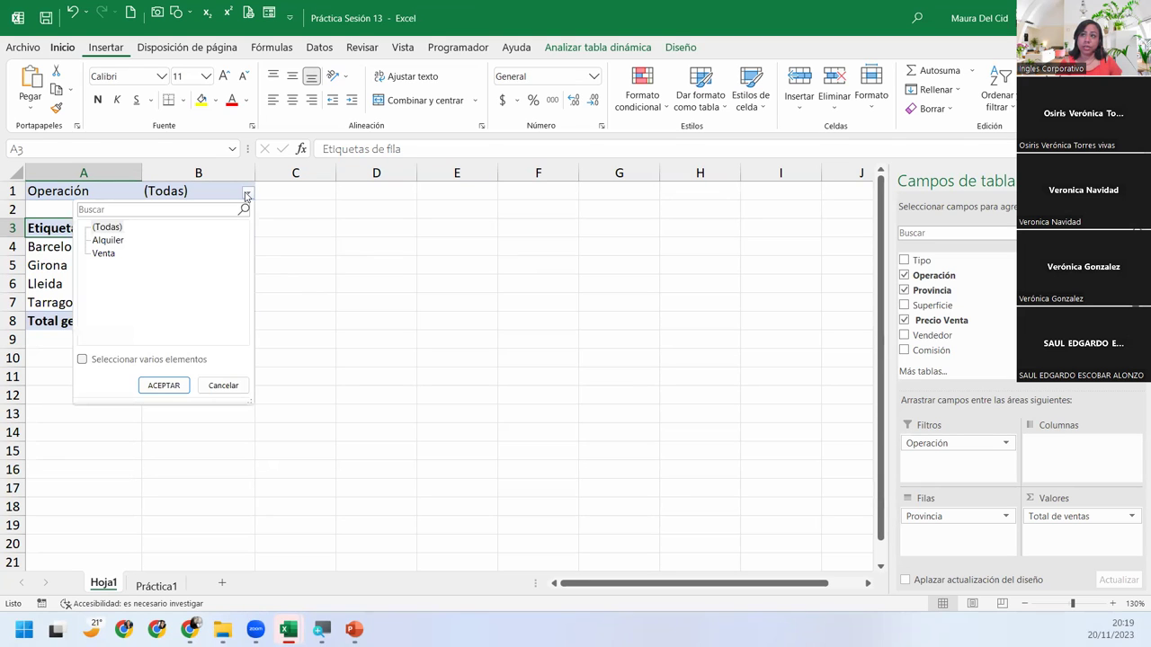
pyautogui.click(106, 241)
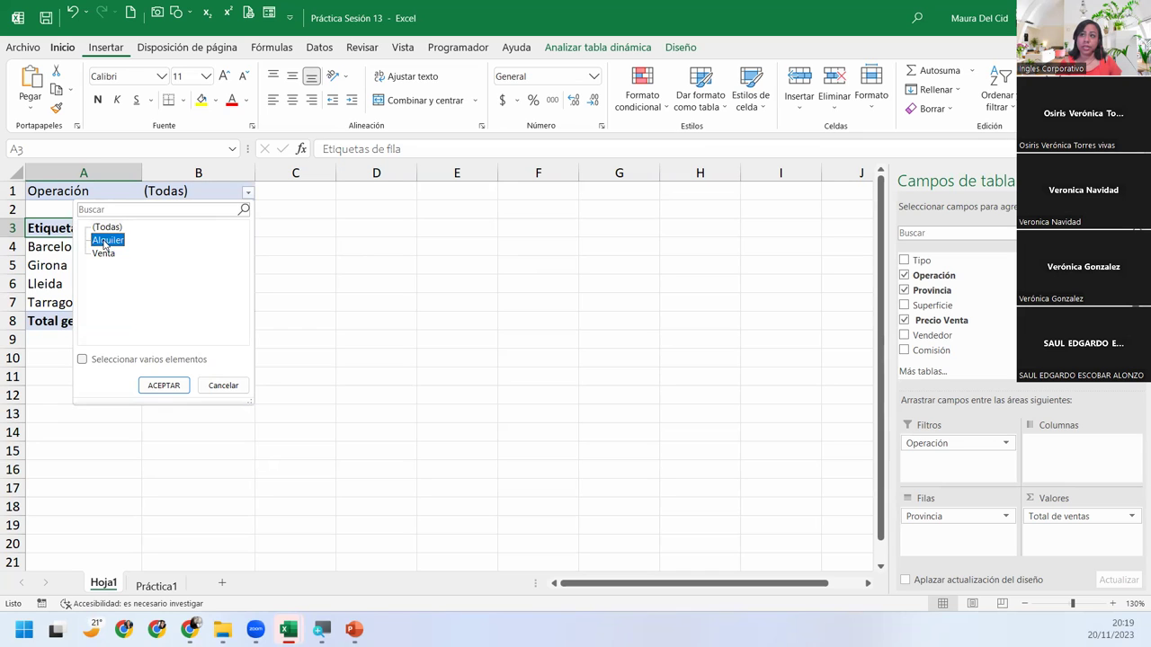
pyautogui.click(168, 384)
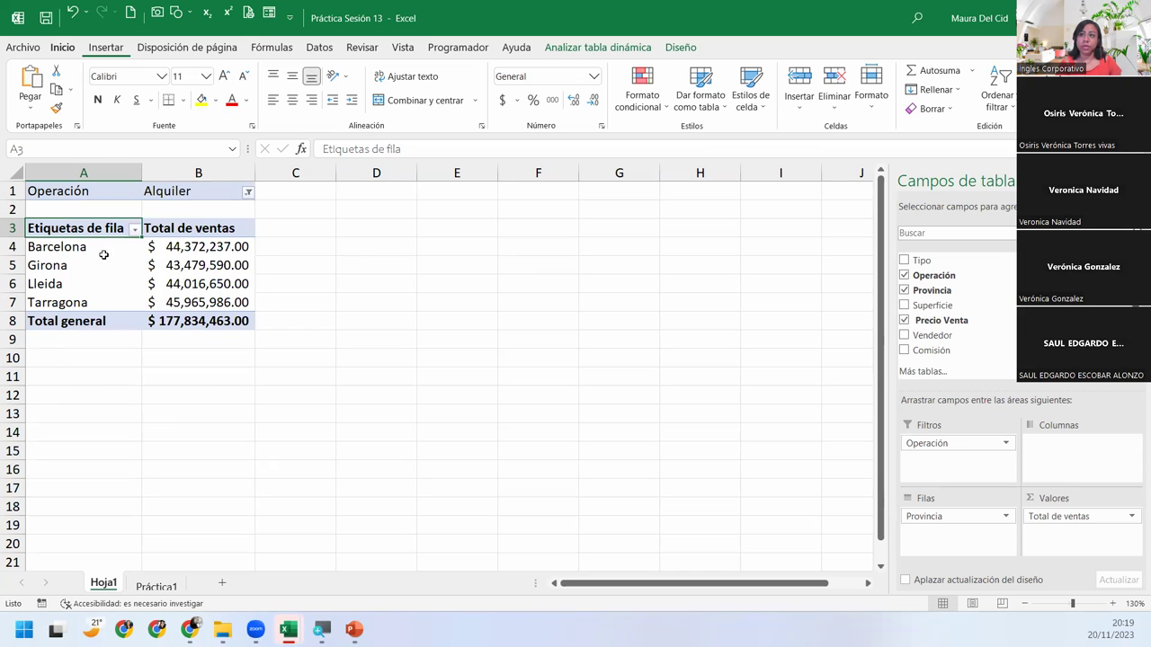
pyautogui.moveTo(208, 302)
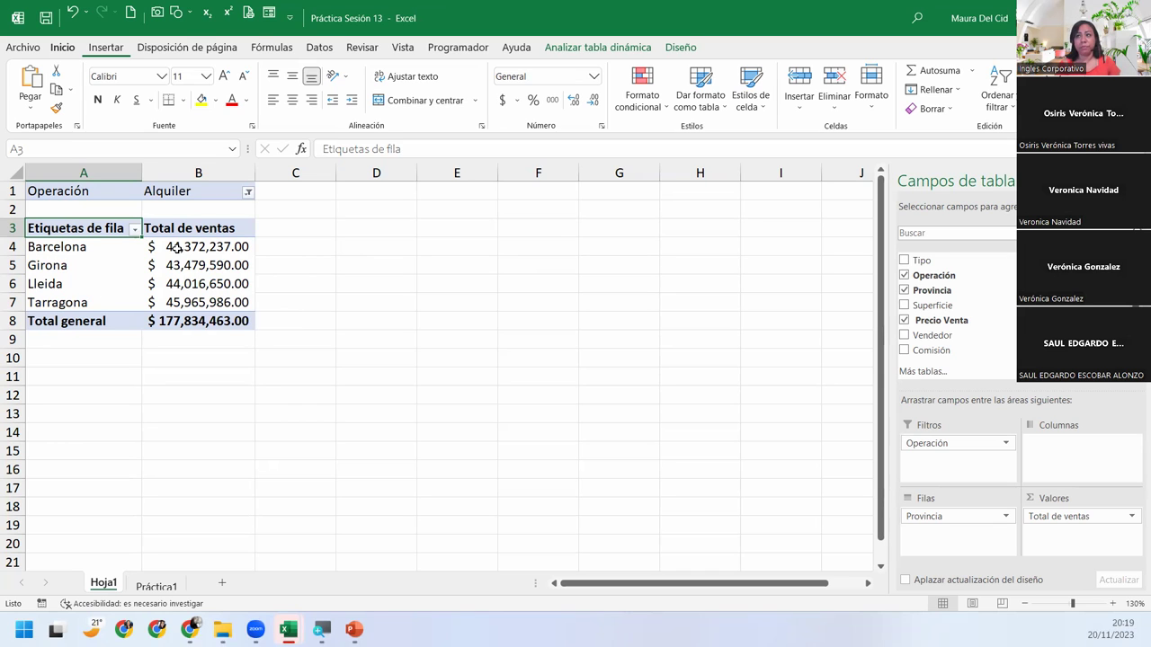
# Step: Switch the Operación filter to Venta, then back to (Todas)
pyautogui.click(248, 193)
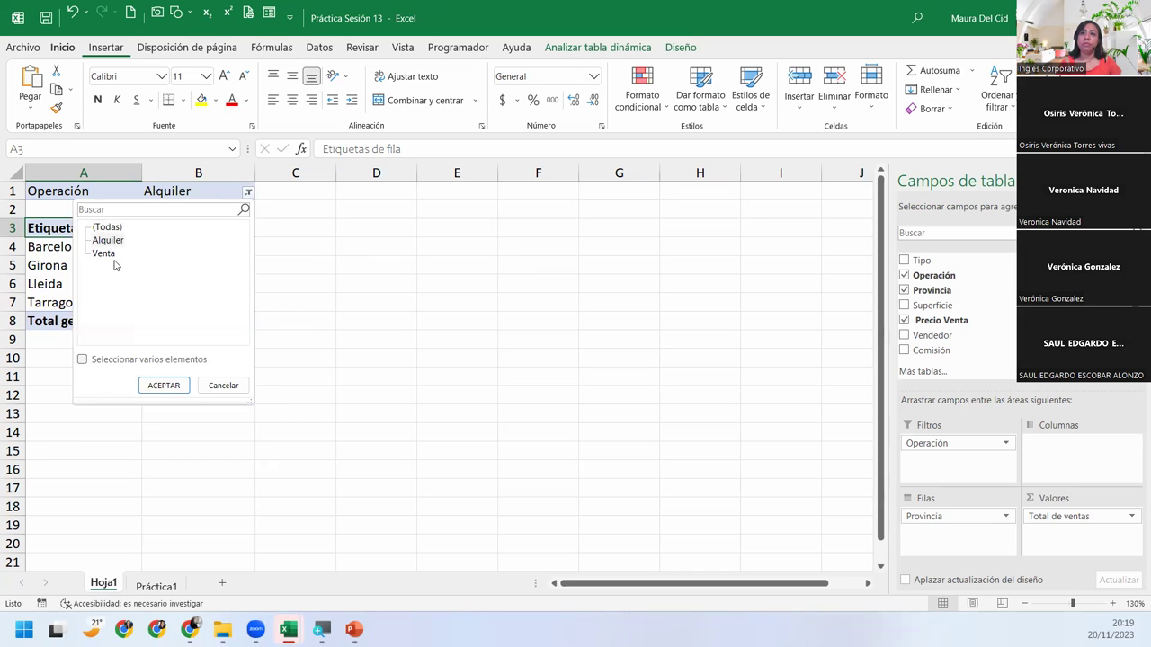
pyautogui.click(111, 256)
pyautogui.click(163, 385)
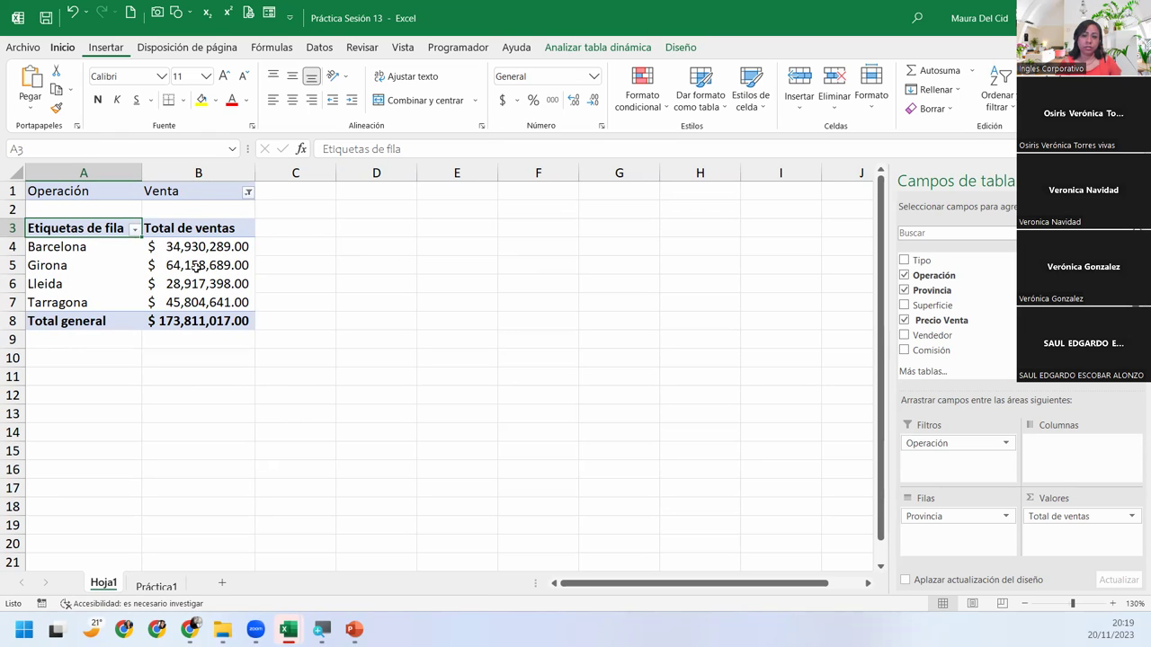
pyautogui.click(247, 194)
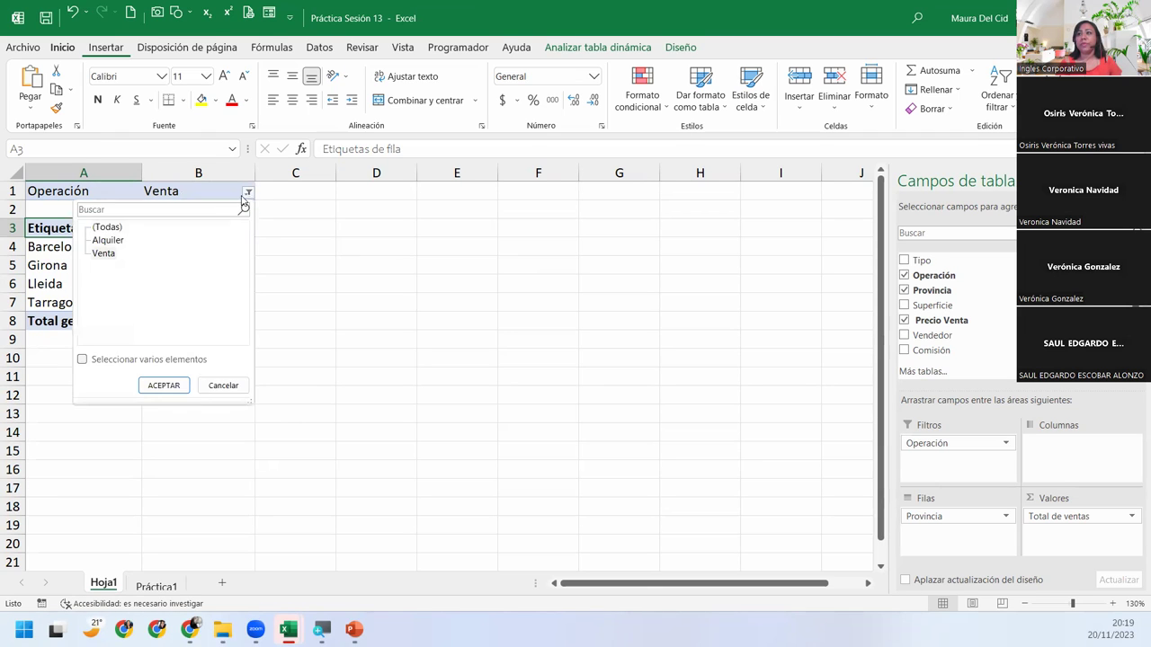
pyautogui.click(107, 227)
pyautogui.click(160, 385)
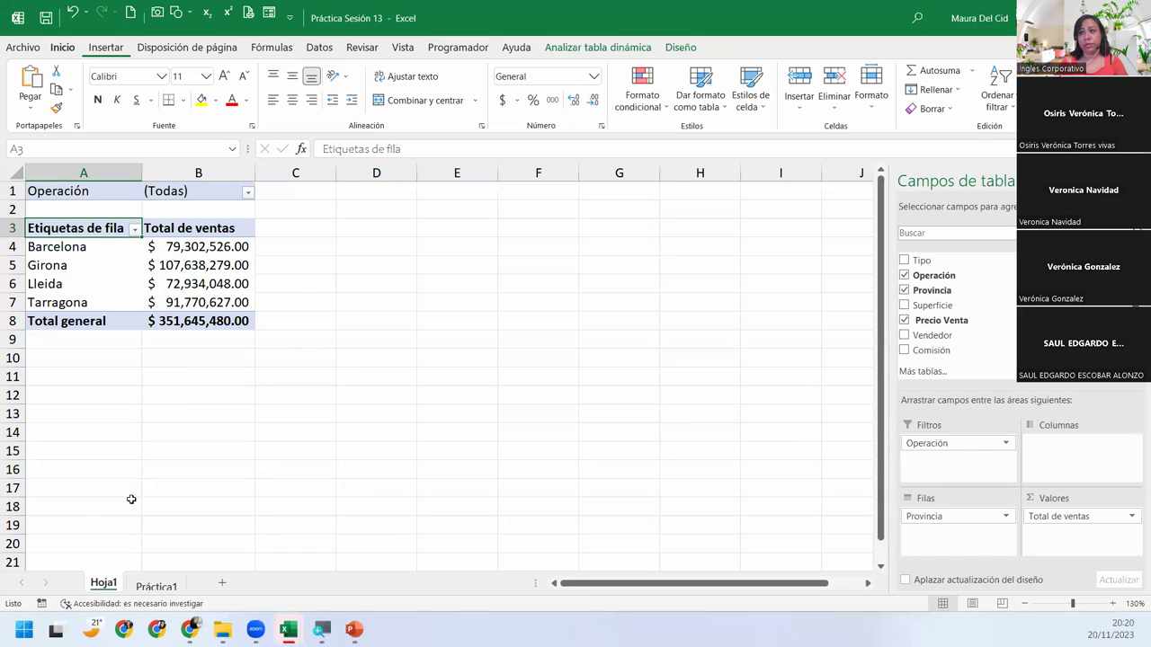
# Step: Rename the Hoja1 sheet tab to 'Tablas Dinámicas'
pyautogui.doubleClick(108, 584)
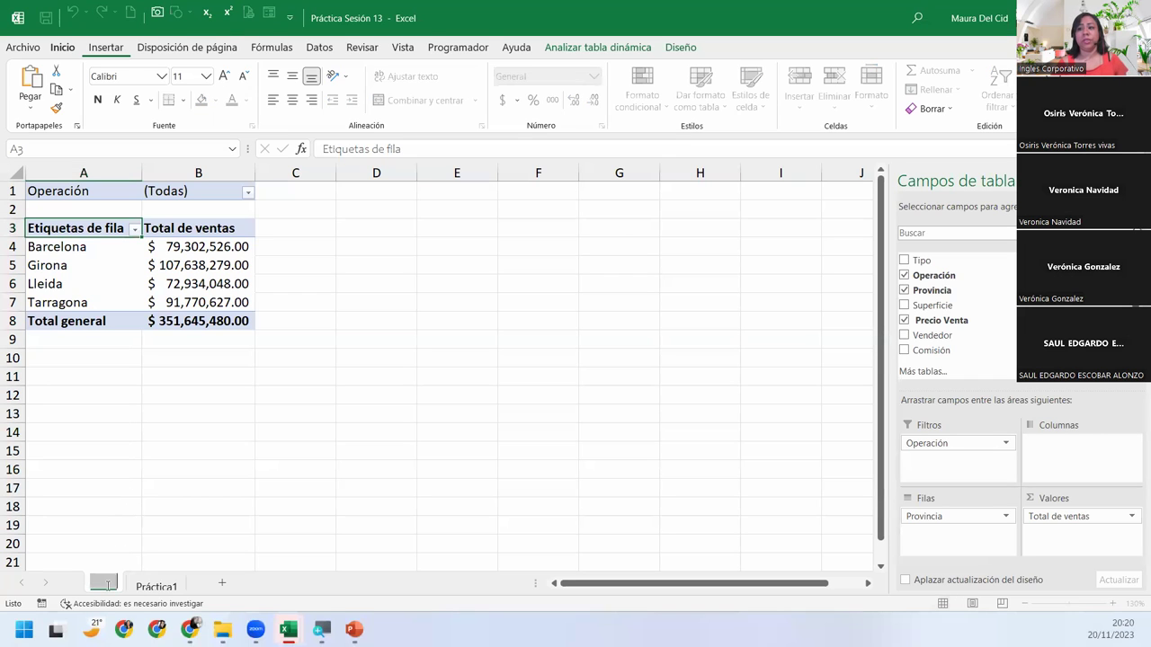
pyautogui.write('Tabla')
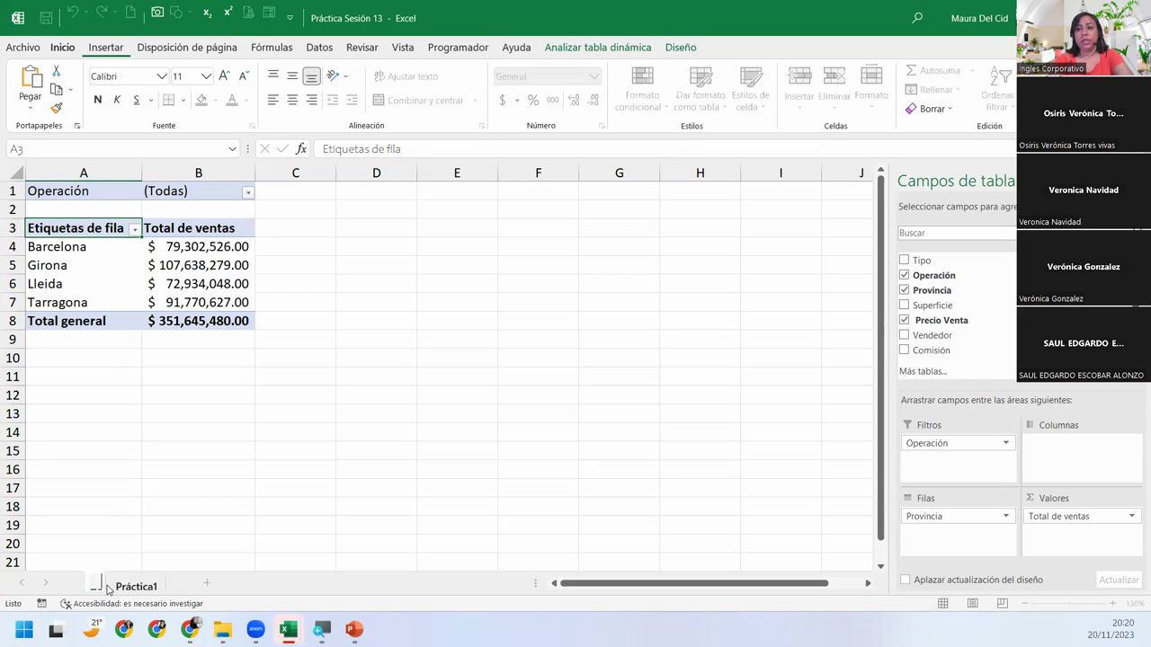
pyautogui.write('s Dinámicas')
pyautogui.press('Return')
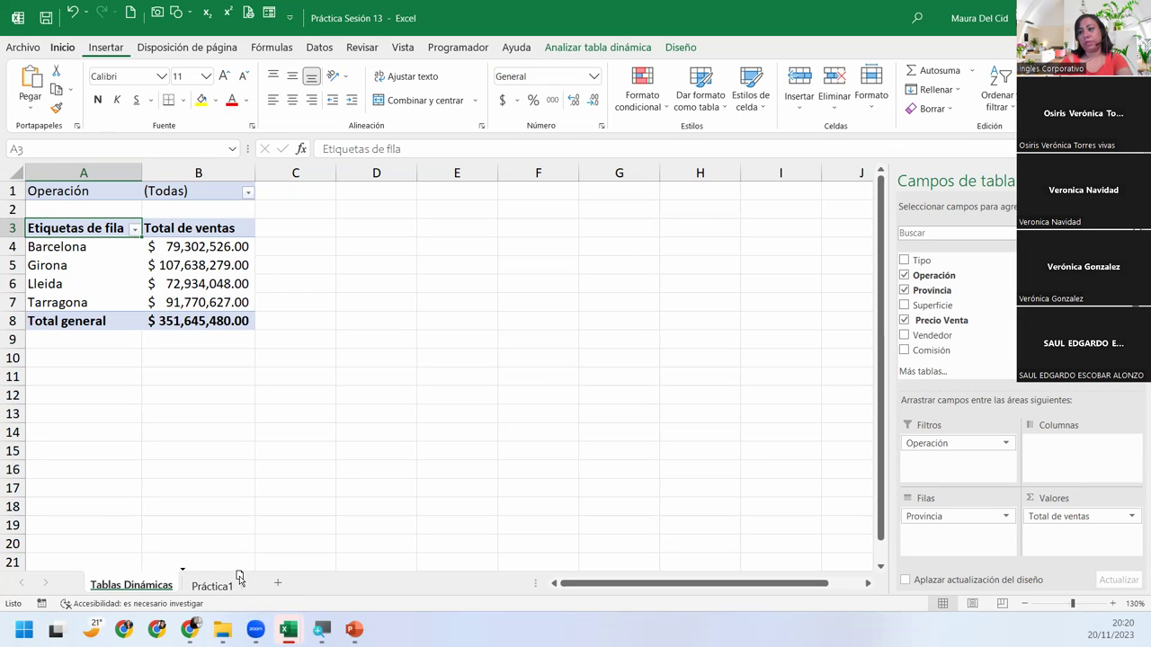
# Step: Move the Tablas Dinámicas sheet after Práctica1 and return to the Práctica1 data
pyautogui.moveTo(248, 584); pyautogui.dragTo(256, 582)
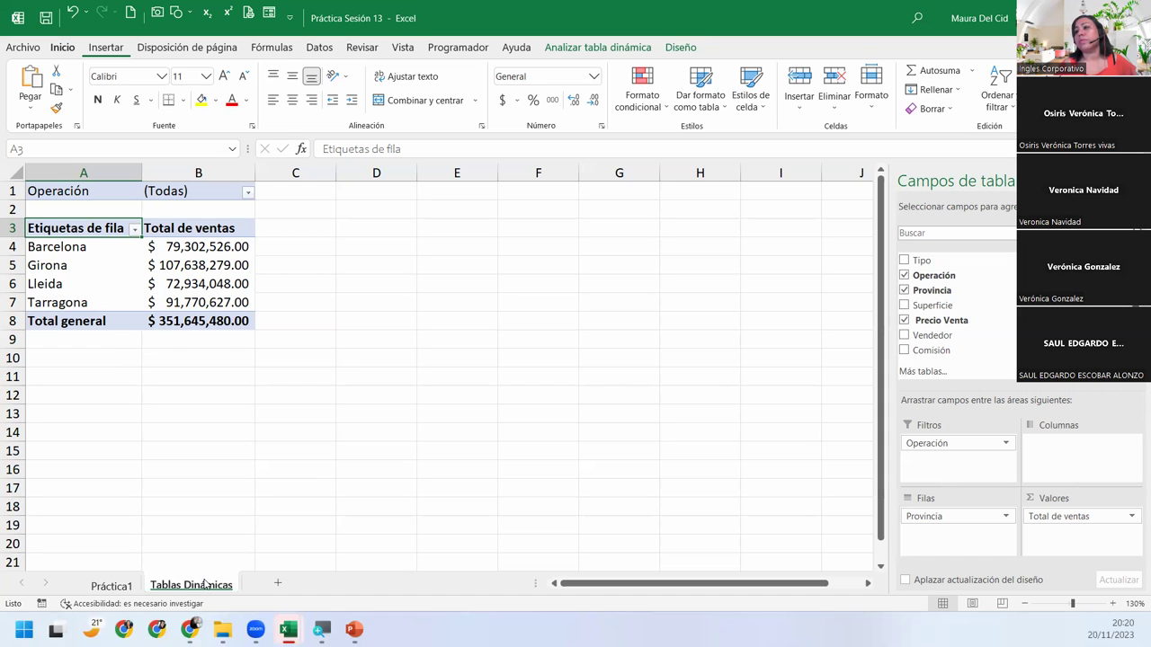
pyautogui.click(99, 584)
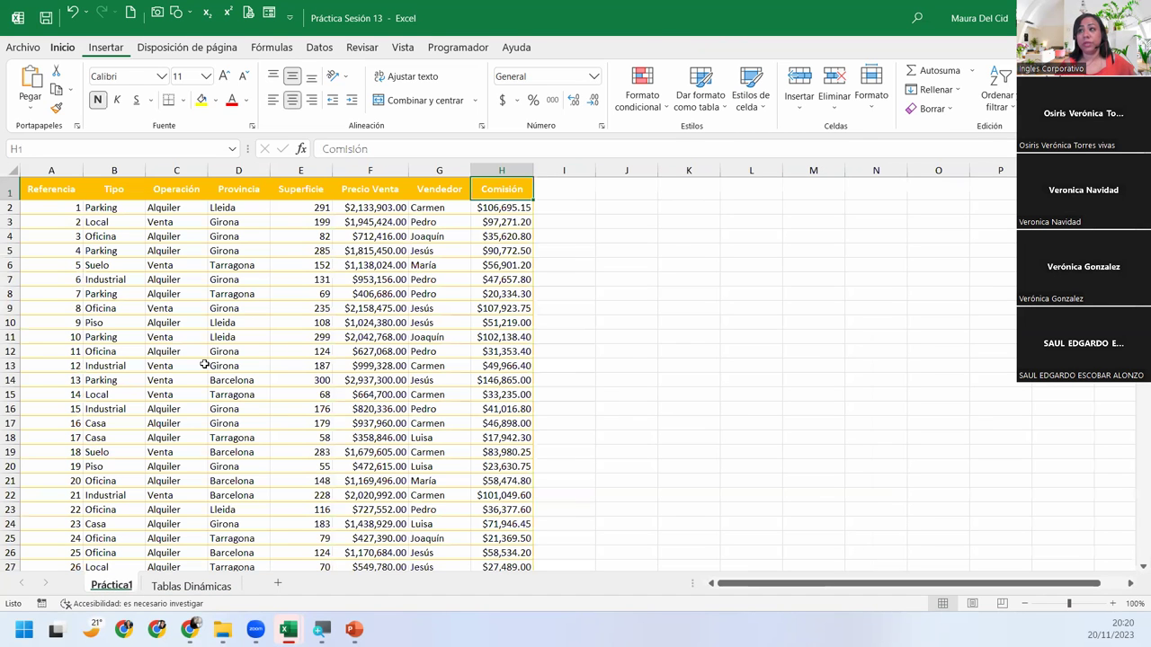
# Step: Select the Vendedor header cell G1 in the data and bring up the Insertar ribbon
pyautogui.click(220, 251)
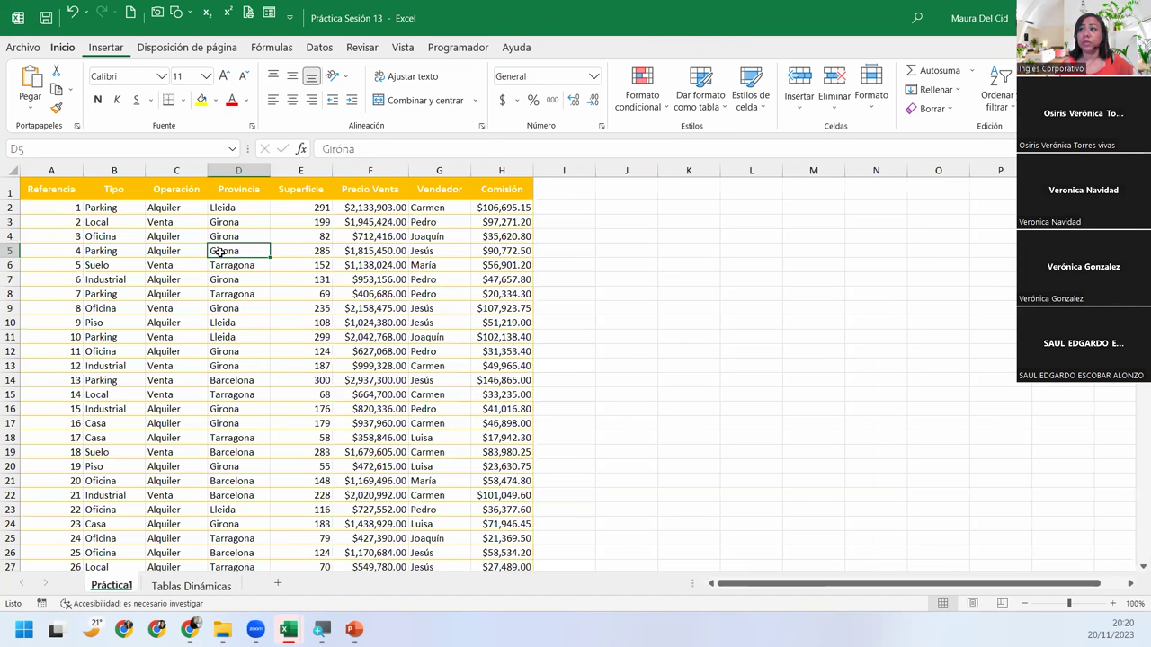
pyautogui.click(429, 183)
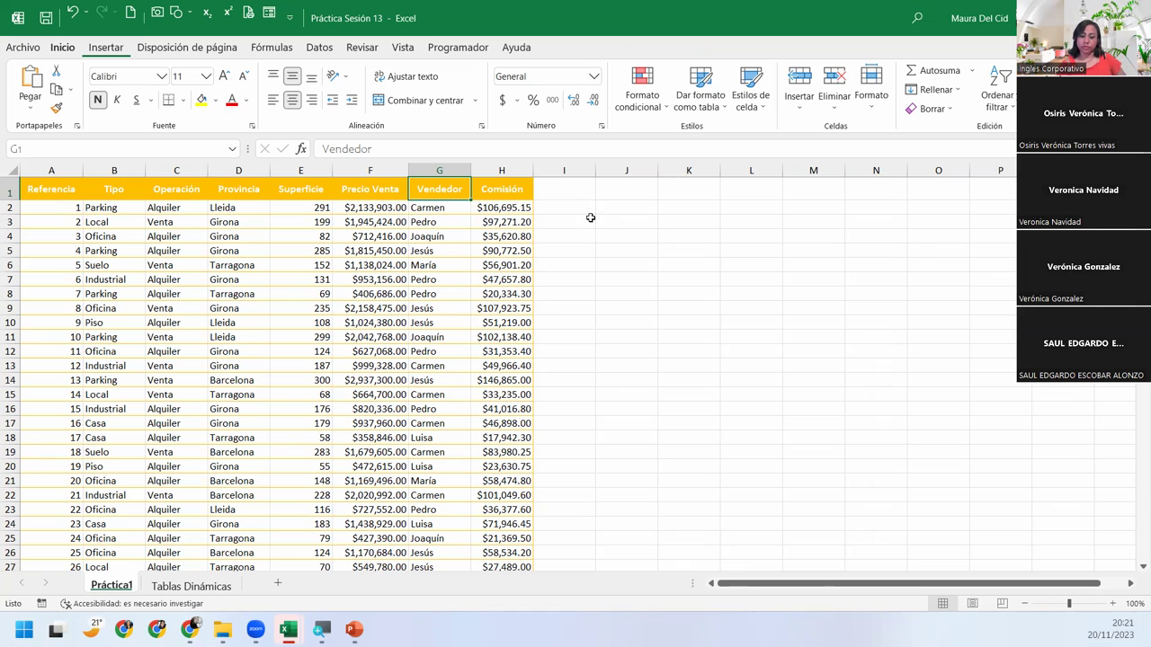
pyautogui.click(98, 45)
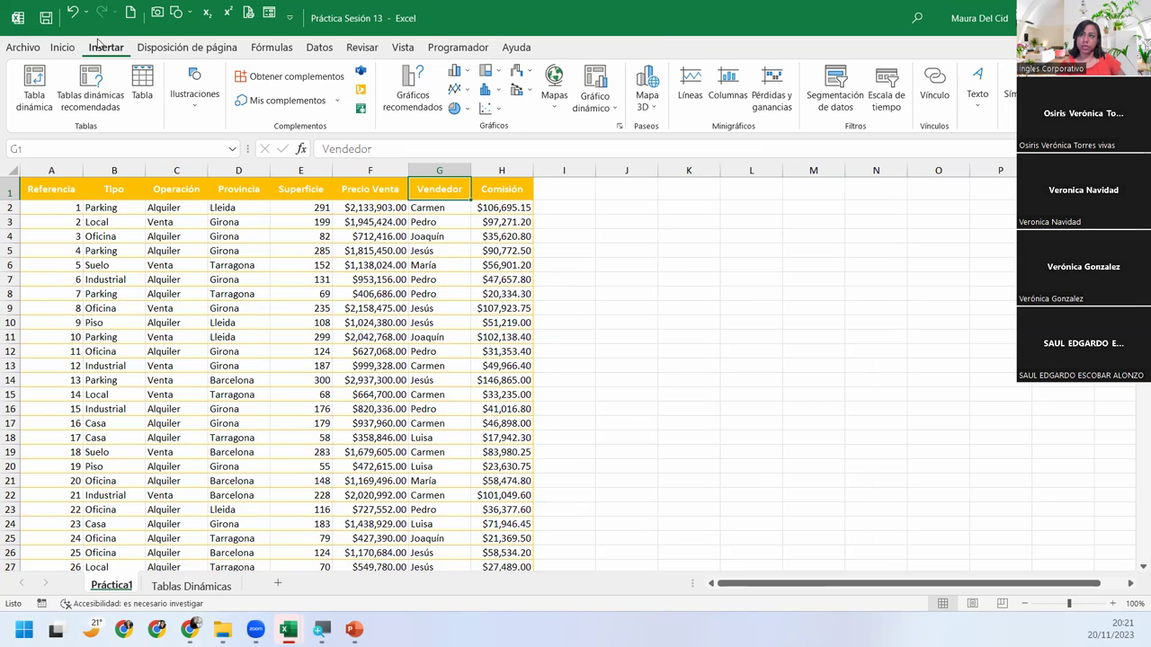
# Step: Start a pivot table from Práctica1!$A$1:$H$301, targeting the existing Tablas Dinámicas sheet
pyautogui.click(39, 87)
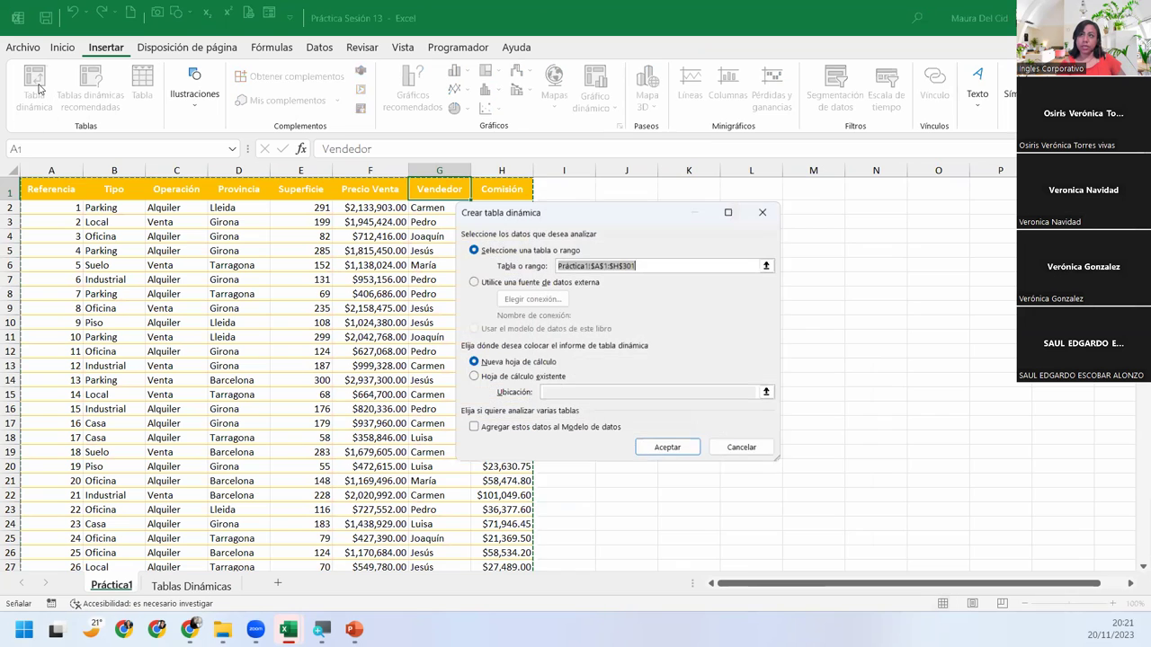
pyautogui.click(506, 381)
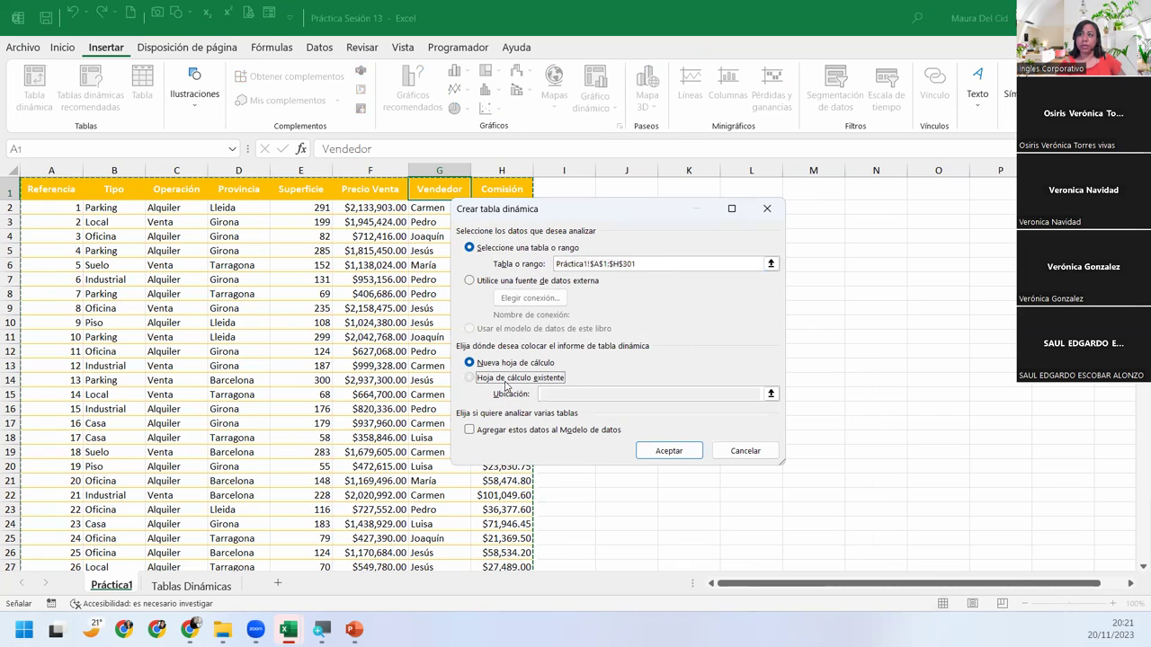
pyautogui.click(551, 392)
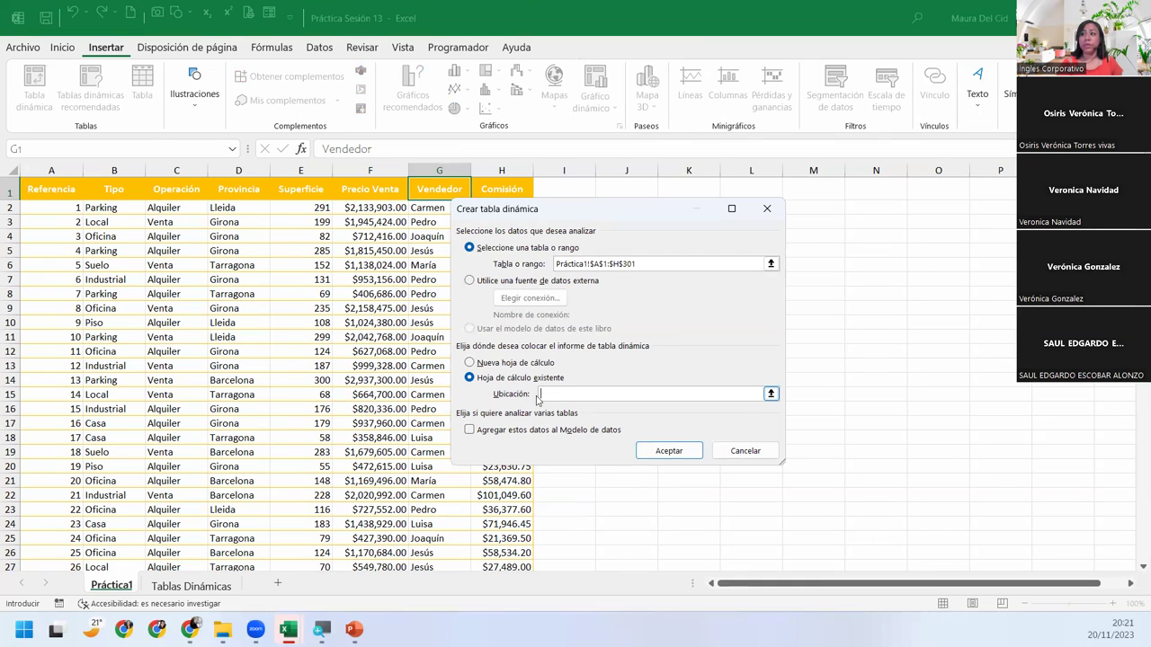
pyautogui.click(191, 587)
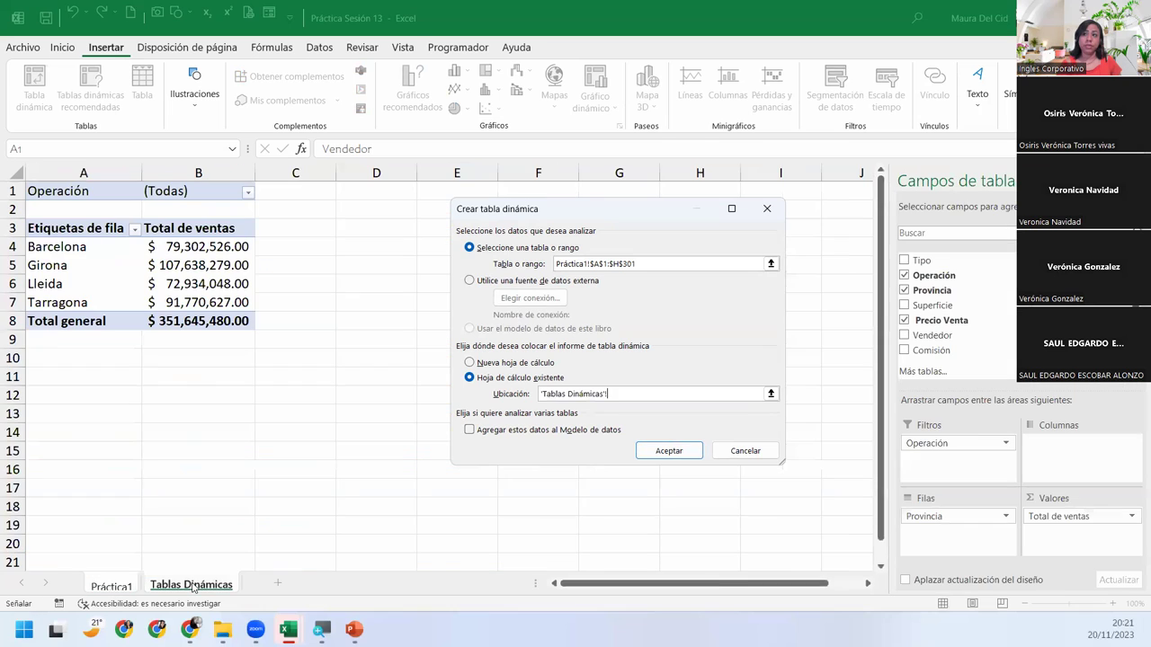
# Step: Place the new pivot at 'Tablas Dinámicas'!$A$15 and create it
pyautogui.click(73, 454)
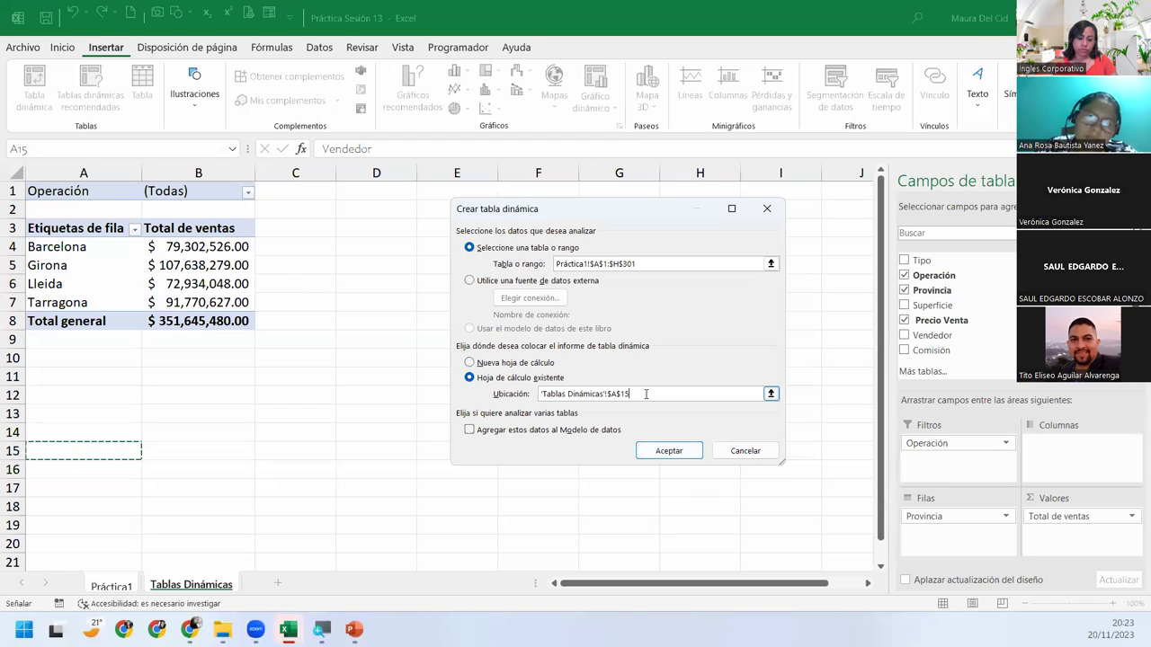
pyautogui.click(670, 449)
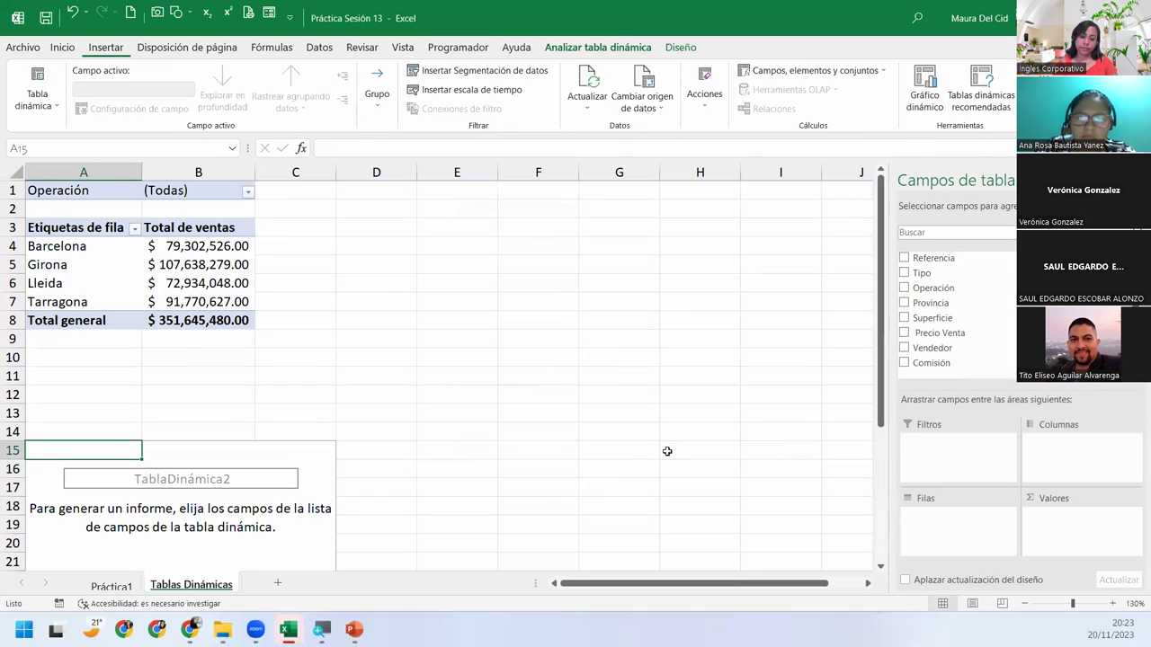
# Step: Put Vendedor in Filas and Comisión in Valores to sum commissions for the six sellers
pyautogui.scroll(-1, 247, 519)
pyautogui.scroll(-3, 246, 518)
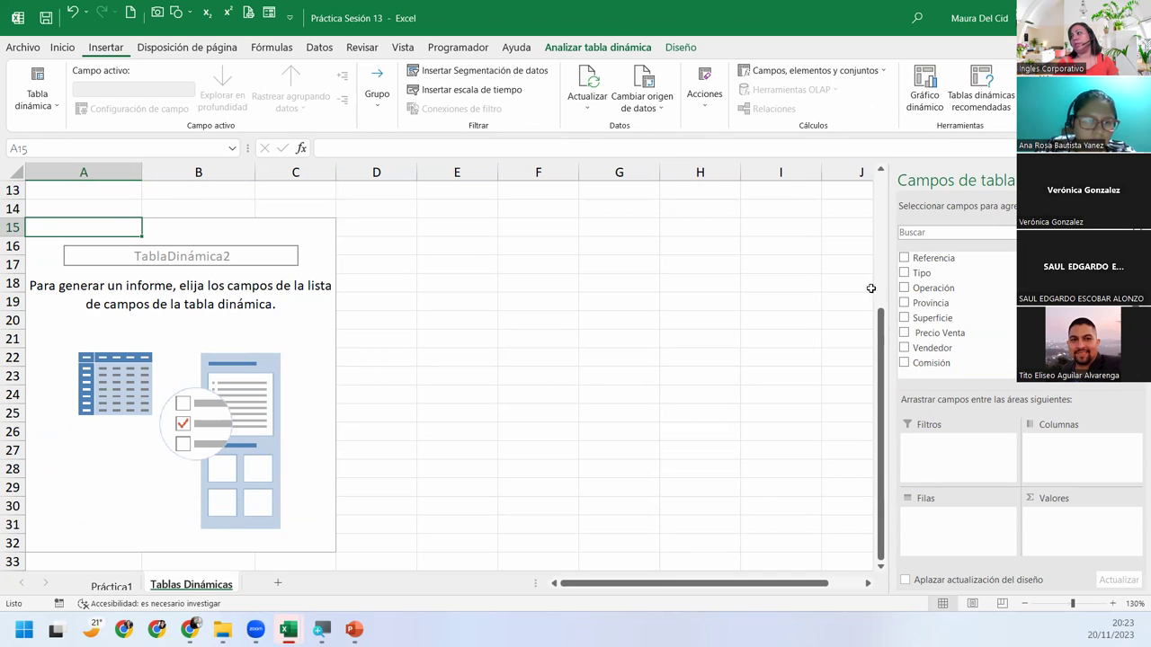
pyautogui.moveTo(935, 348)
pyautogui.mouseDown()
pyautogui.moveTo(963, 531)
pyautogui.moveTo(950, 524)
pyautogui.mouseUp()
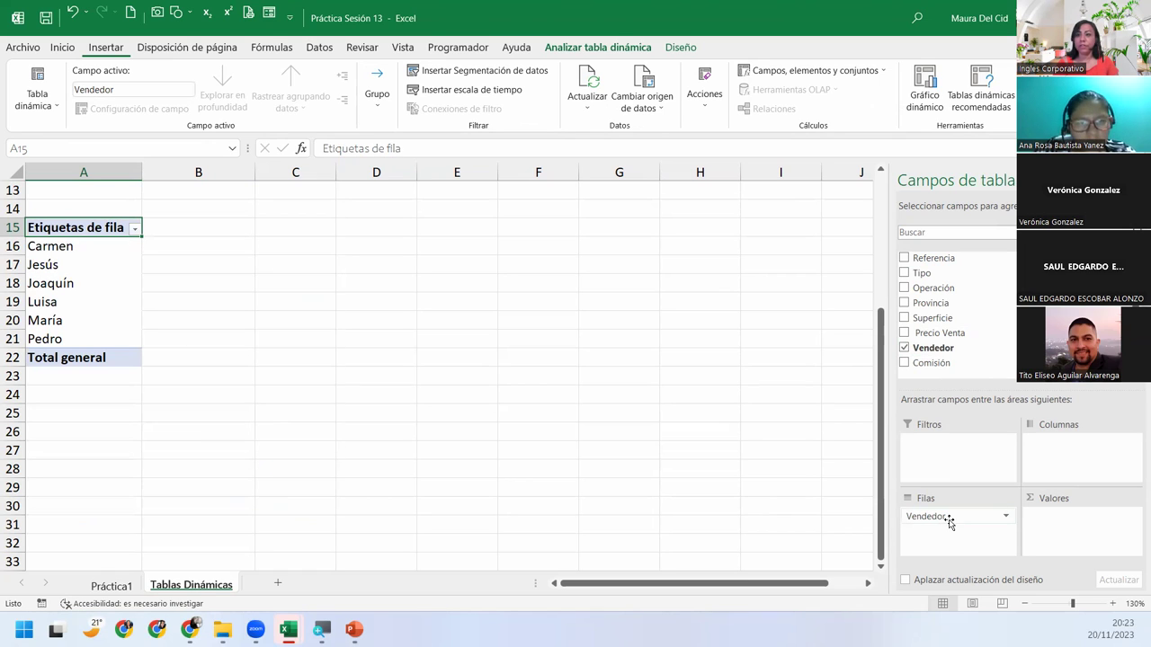
pyautogui.moveTo(931, 362); pyautogui.dragTo(1078, 509)
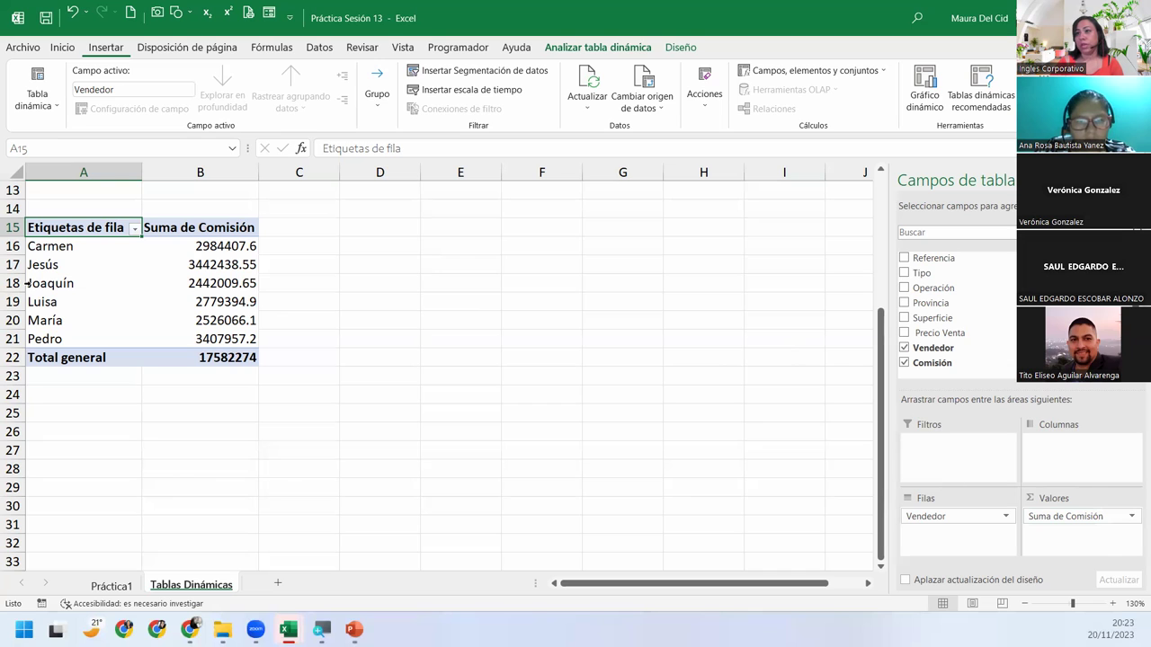
# Step: Rename Suma de Comisión to 'Comisión total' with Contabilidad format and the $ Español (El Salvador) symbol
pyautogui.click(1129, 520)
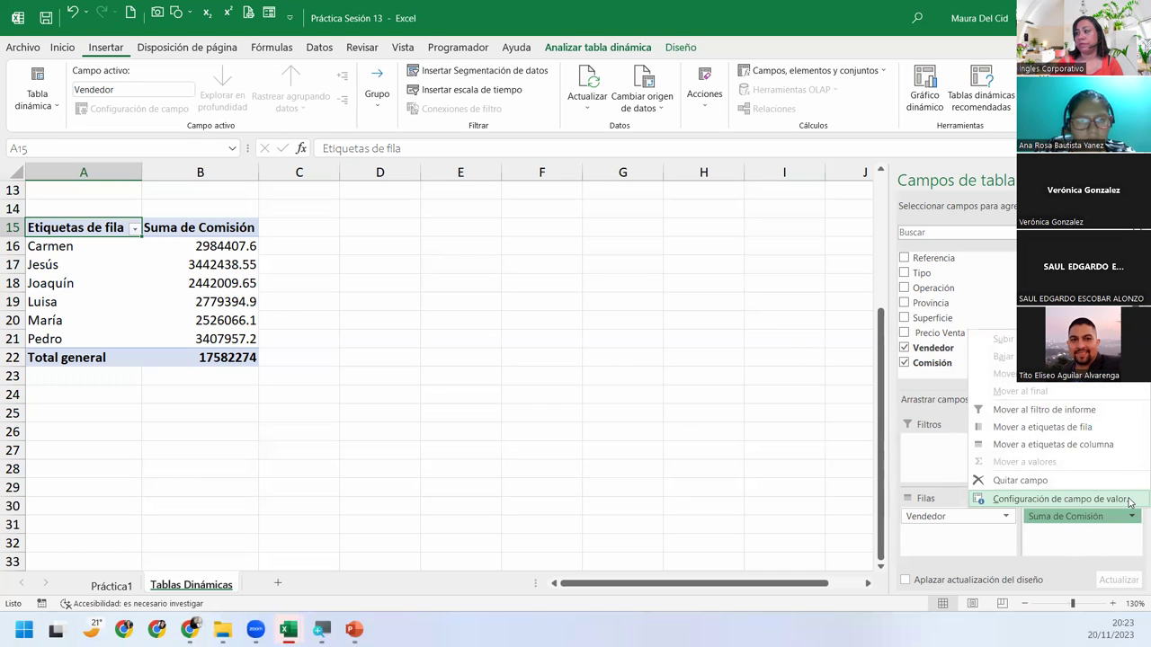
pyautogui.click(1130, 499)
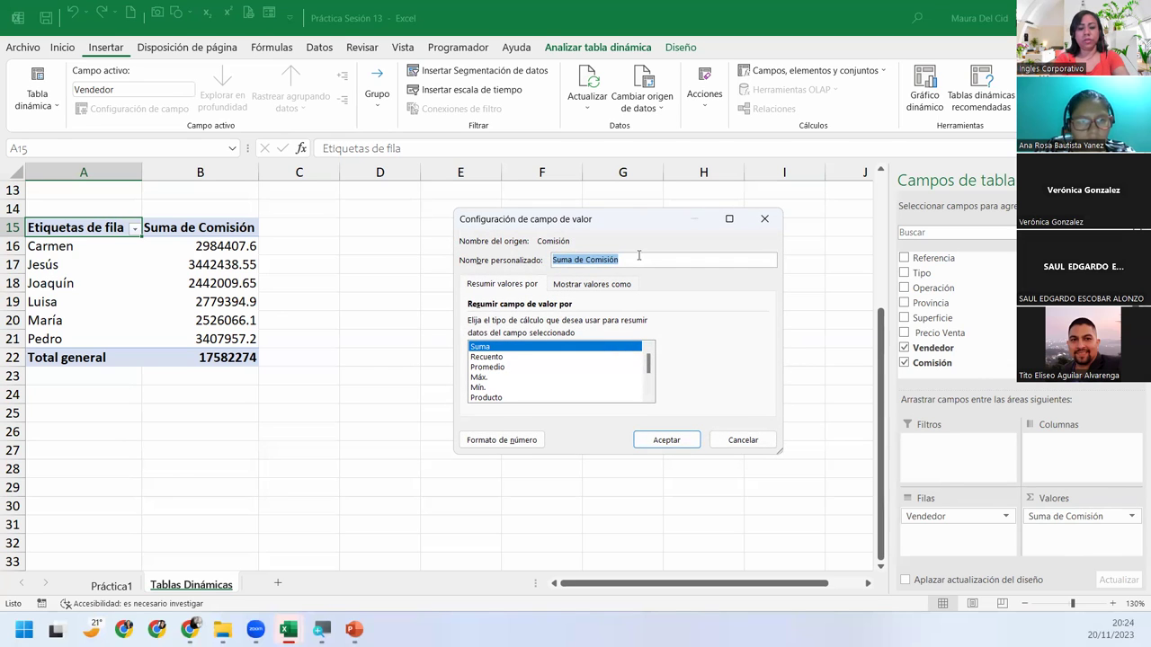
pyautogui.write('Com')
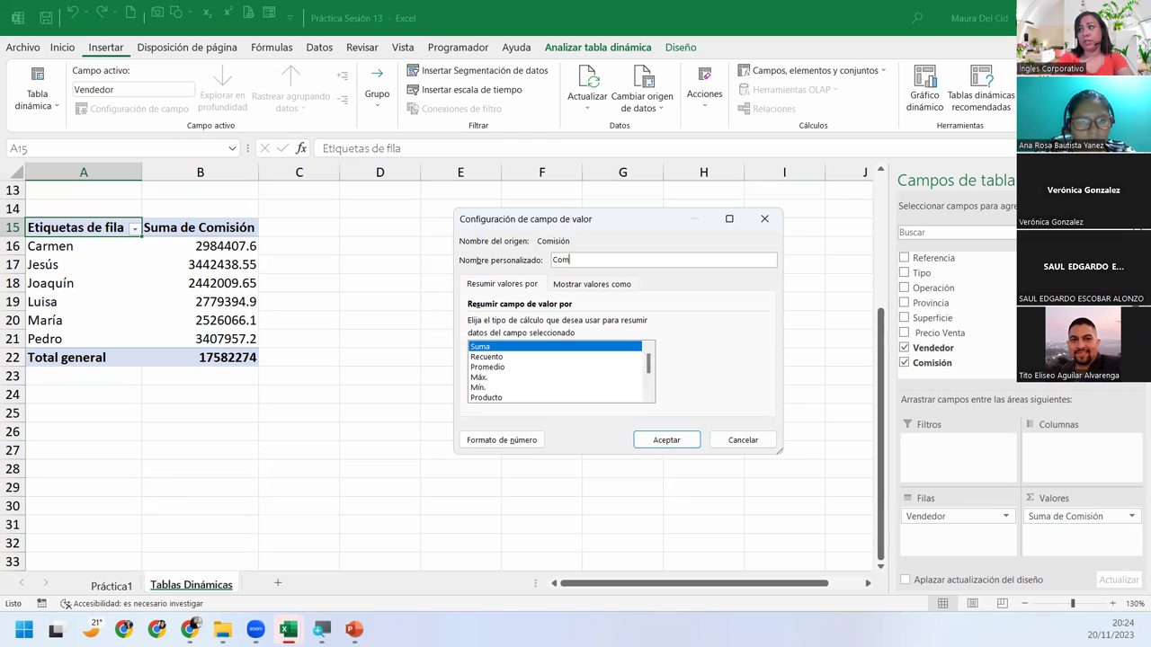
pyautogui.write('n total')
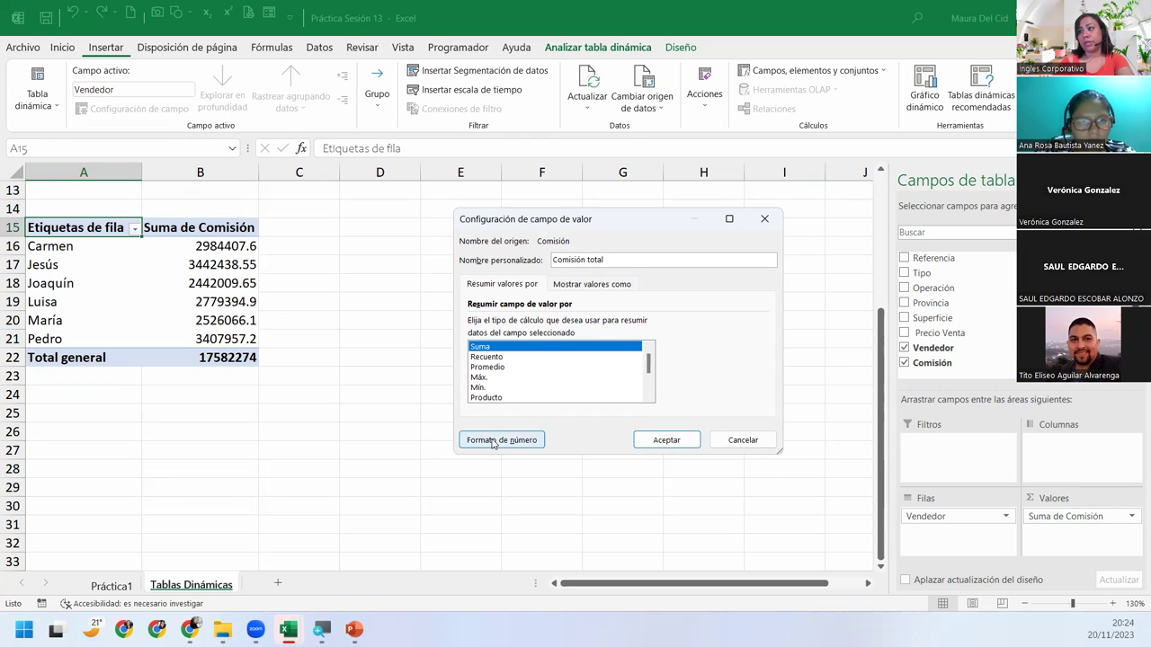
pyautogui.click(492, 439)
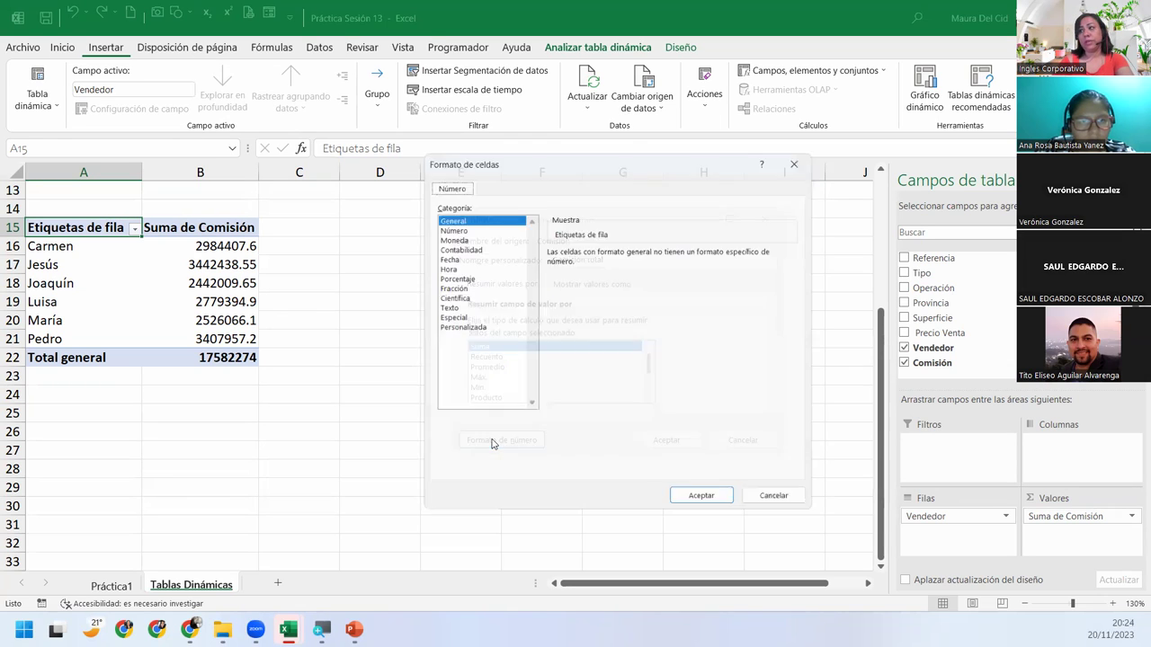
pyautogui.click(465, 249)
pyautogui.click(634, 269)
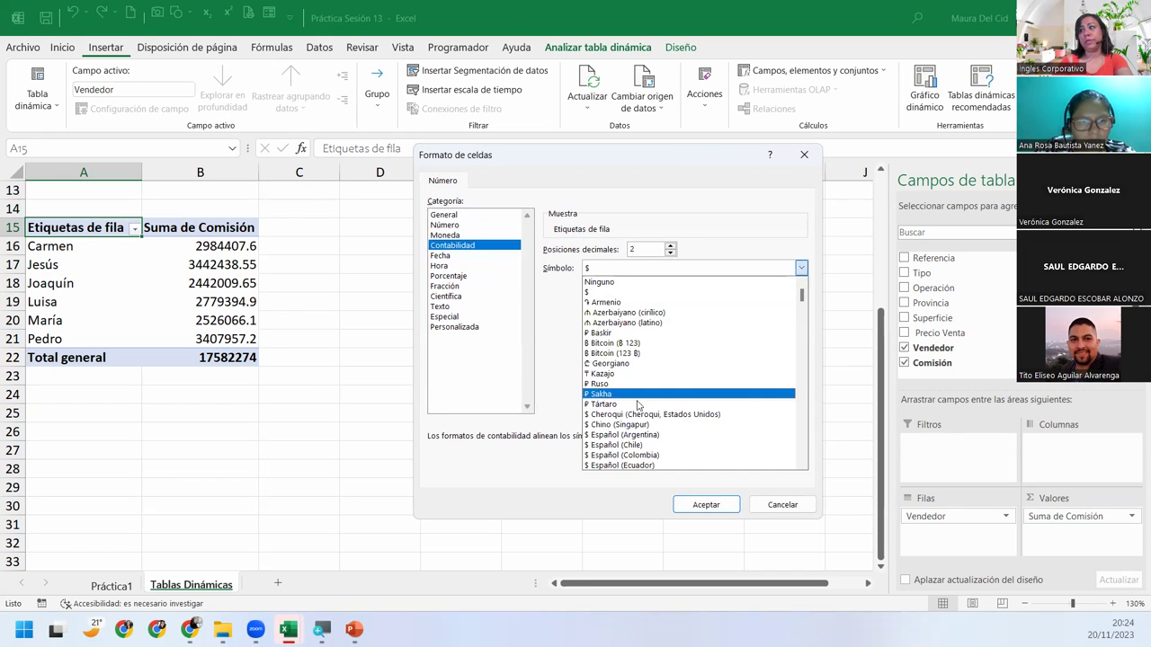
pyautogui.scroll(-1, 640, 463)
pyautogui.click(646, 463)
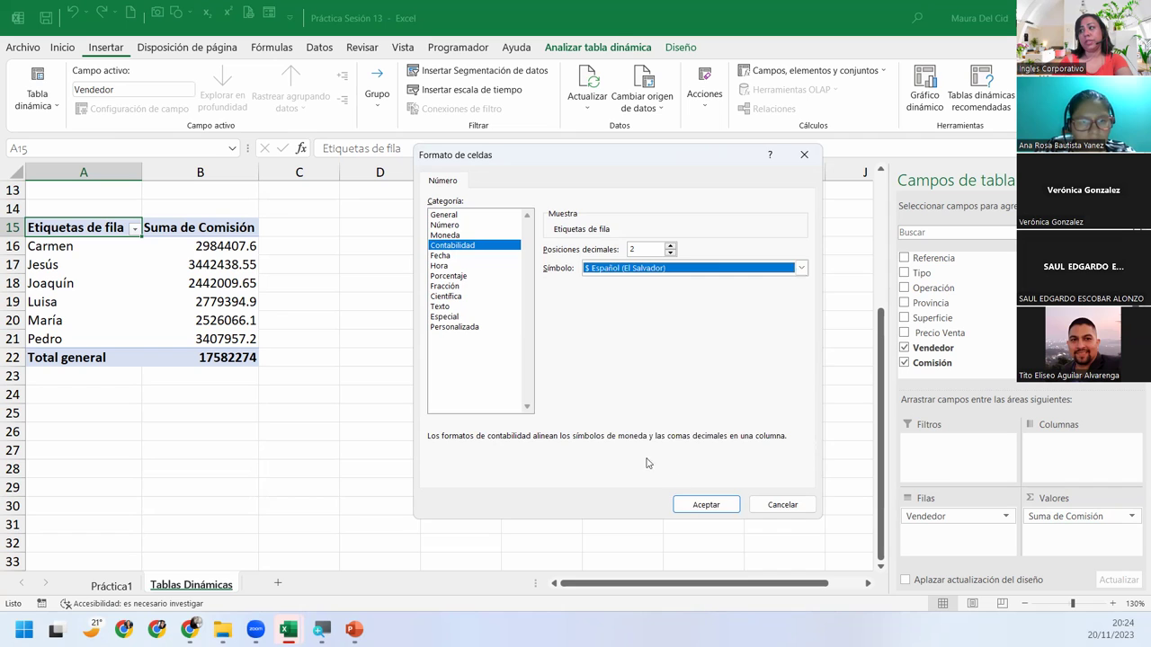
pyautogui.click(717, 505)
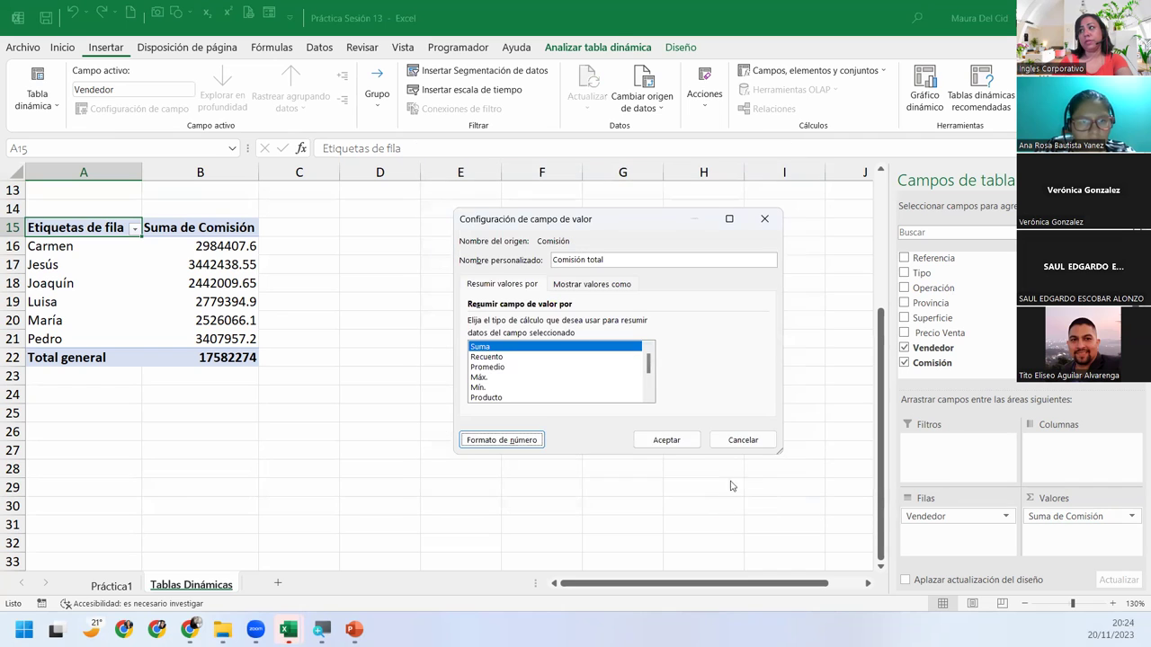
pyautogui.click(667, 440)
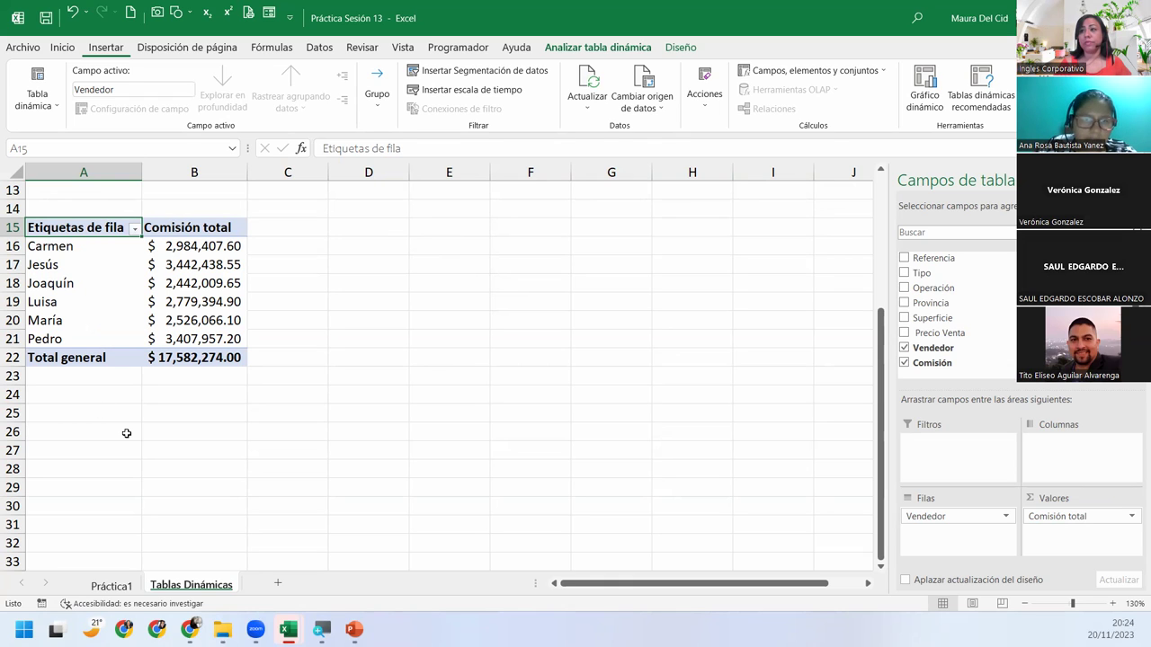
pyautogui.click(57, 266)
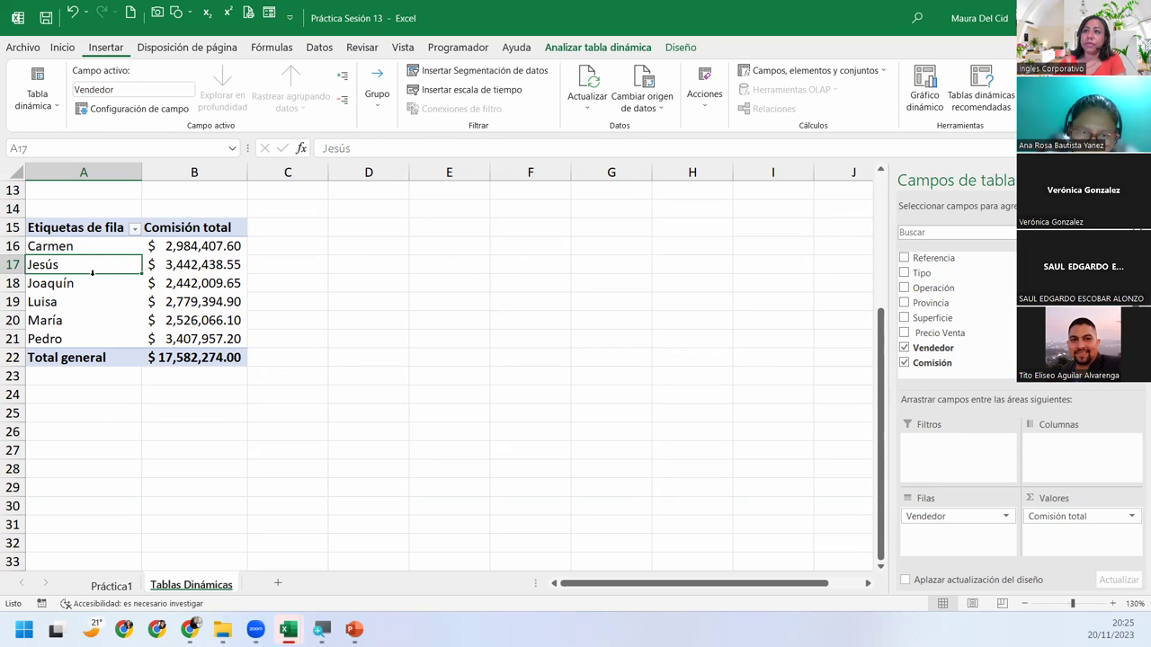
pyautogui.click(180, 250)
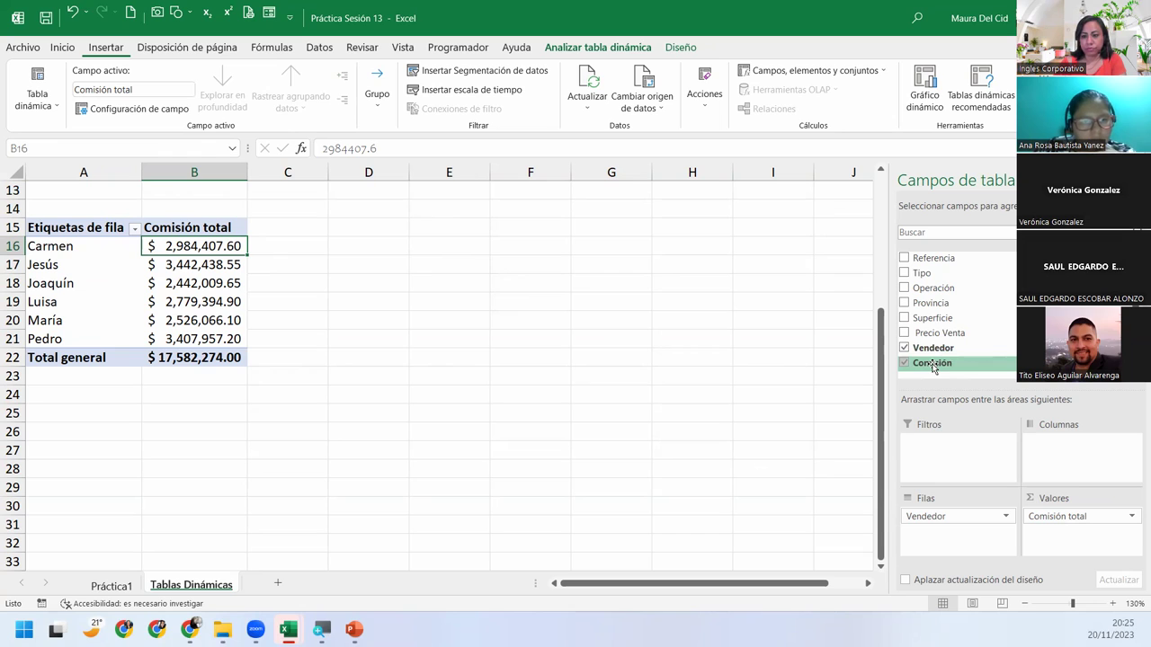
# Step: Drag Comisión into Valores again below Comisión total, creating a second Suma de Comisión column
pyautogui.moveTo(933, 367); pyautogui.dragTo(1073, 550)
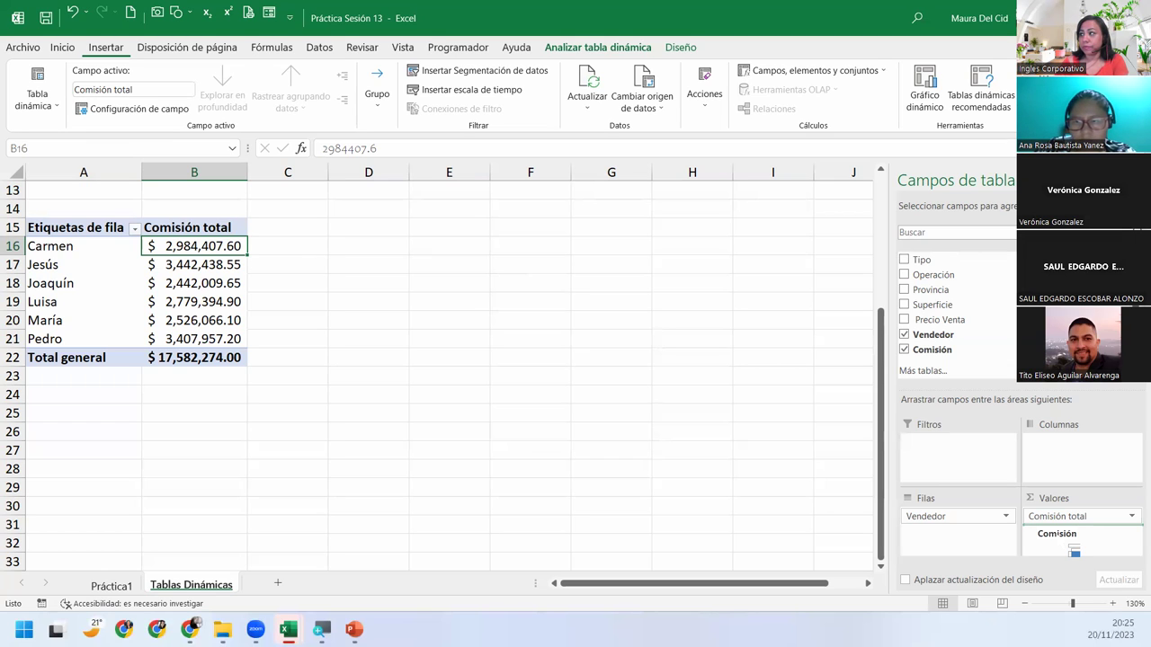
pyautogui.moveTo(1068, 543); pyautogui.dragTo(1058, 536)
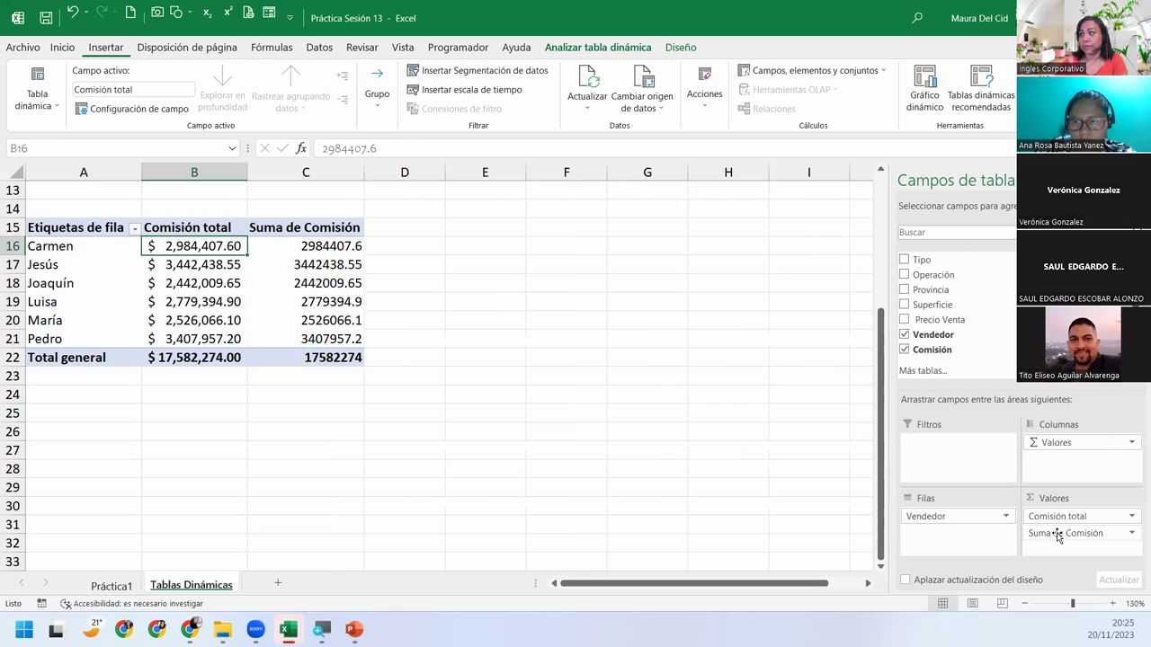
pyautogui.click(1085, 534)
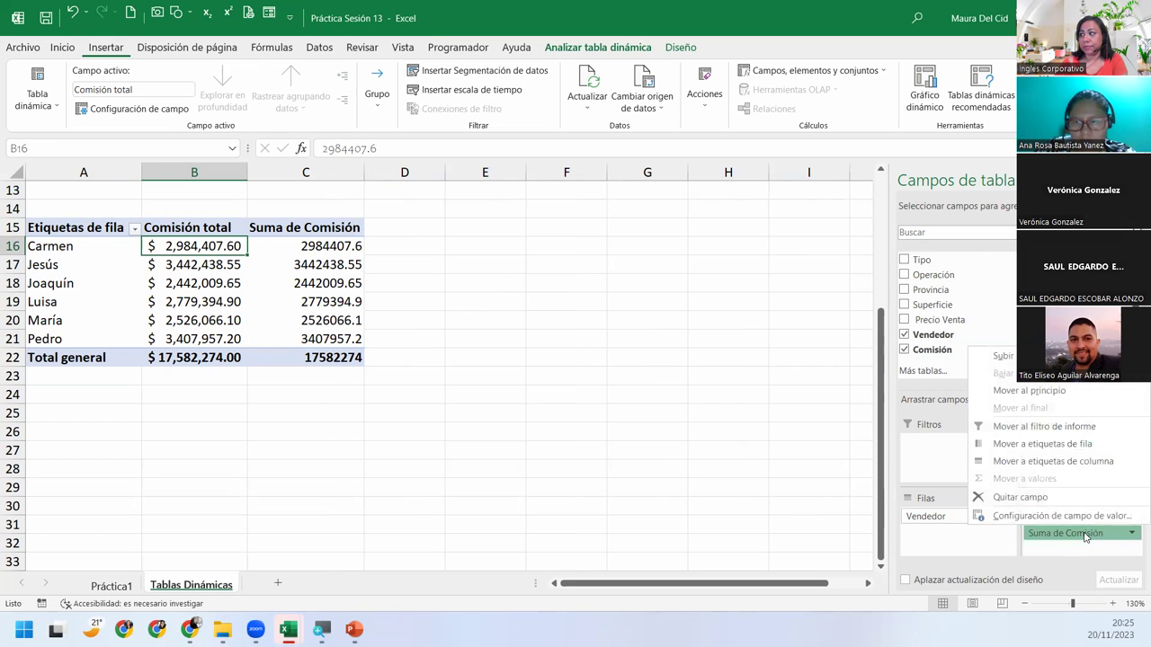
pyautogui.click(1133, 530)
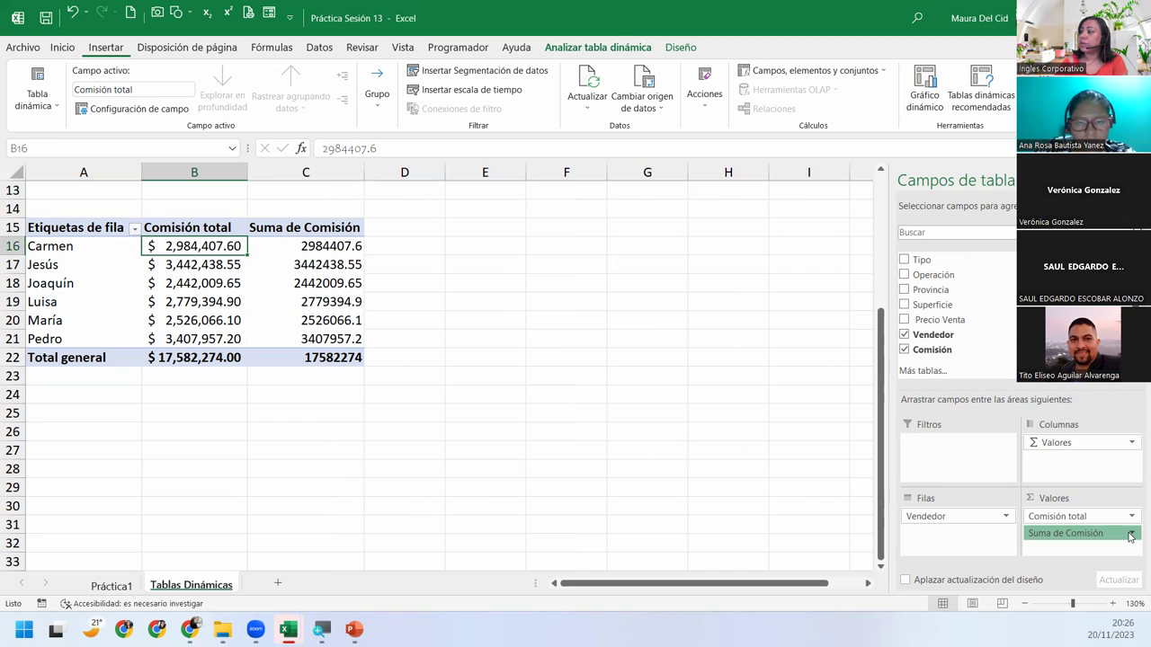
# Step: Summarize the second commission field as Promedio in Contabilidad format with the $ symbol
pyautogui.click(1131, 534)
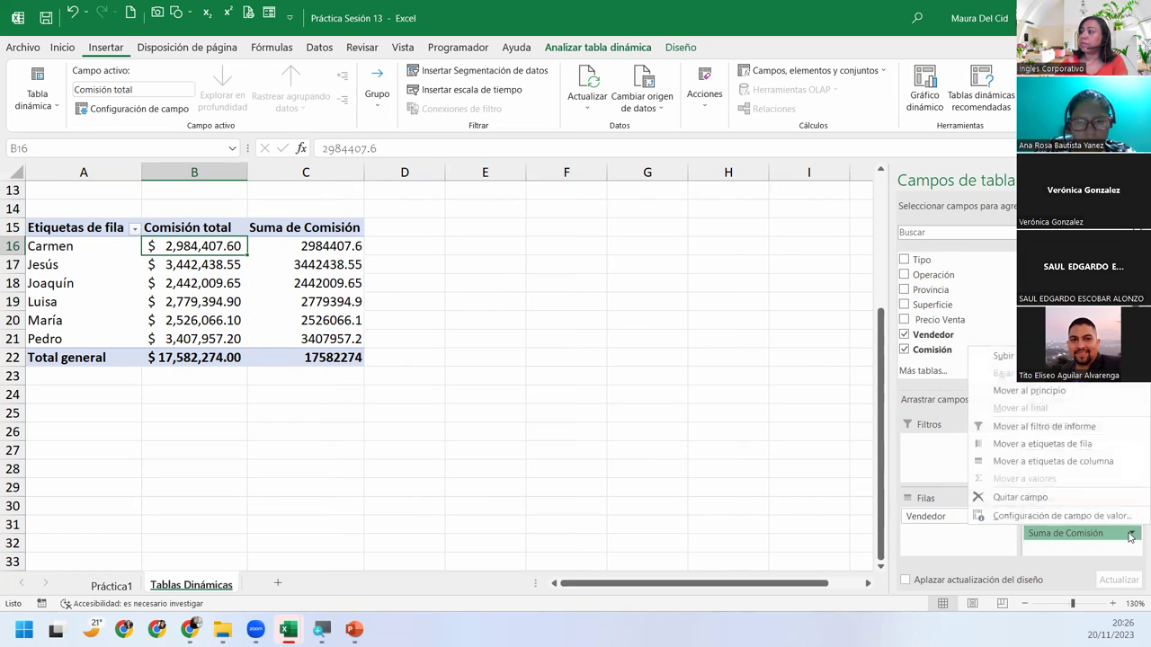
pyautogui.click(1073, 516)
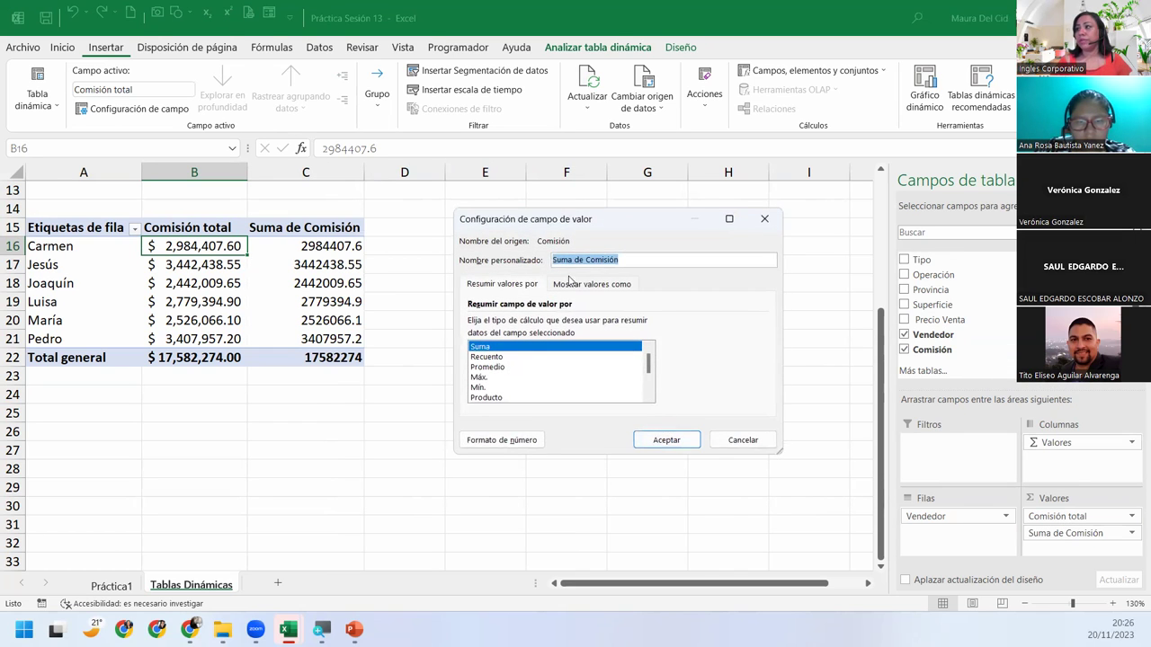
pyautogui.click(499, 367)
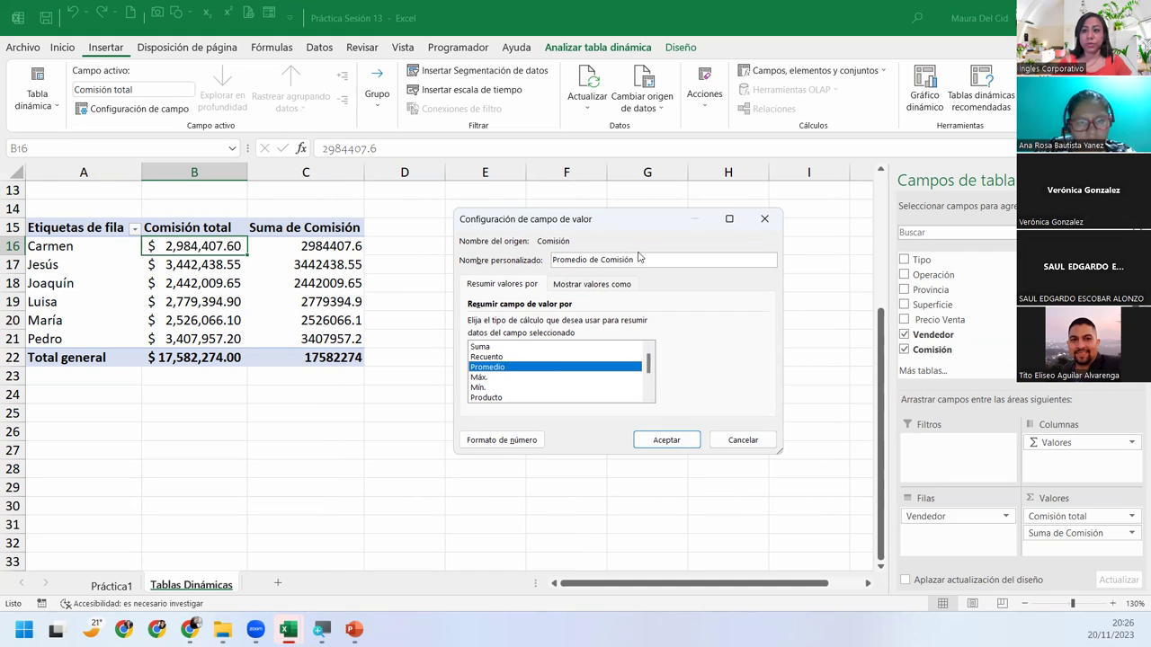
pyautogui.click(499, 443)
pyautogui.click(462, 246)
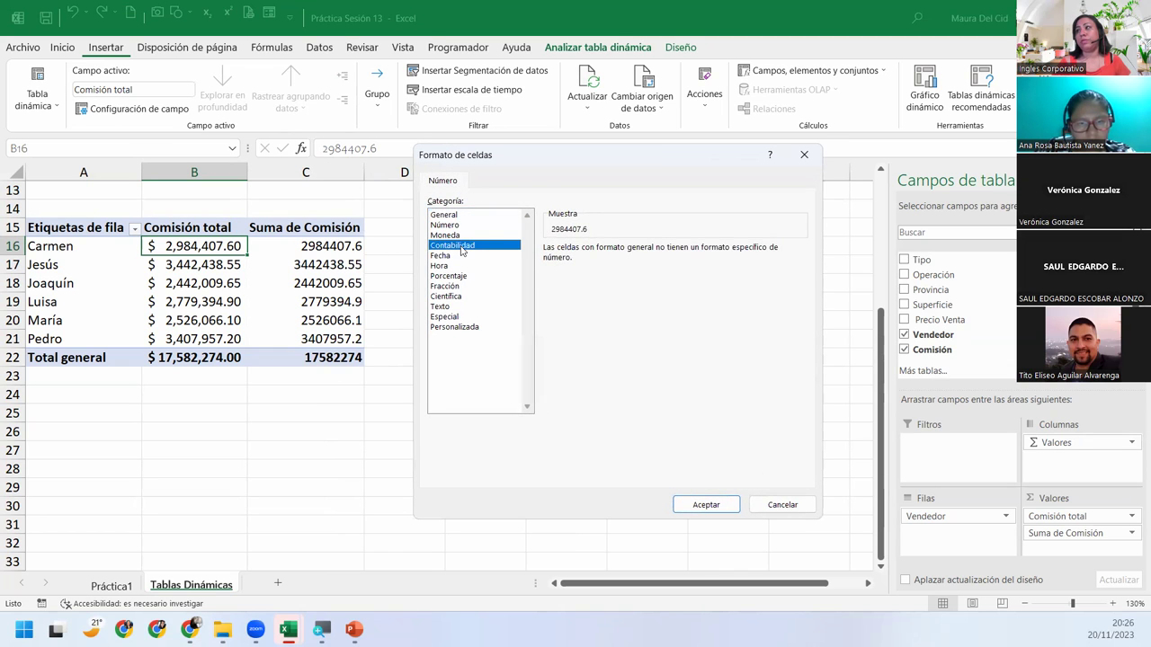
pyautogui.click(701, 267)
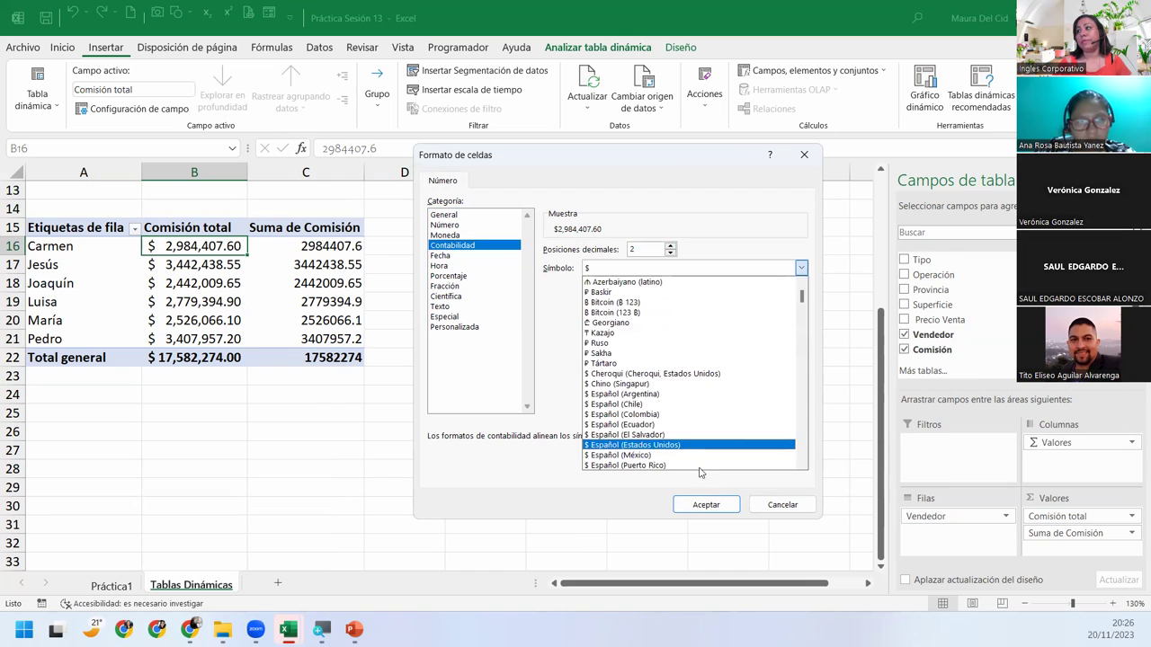
pyautogui.click(679, 446)
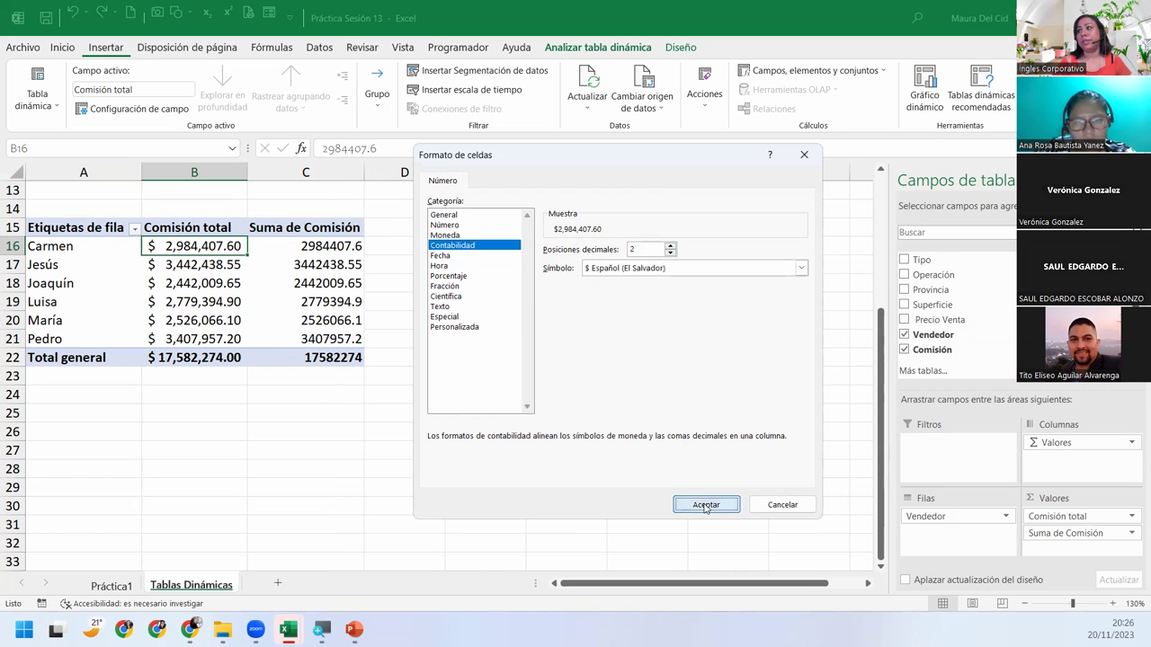
pyautogui.click(706, 504)
pyautogui.click(666, 440)
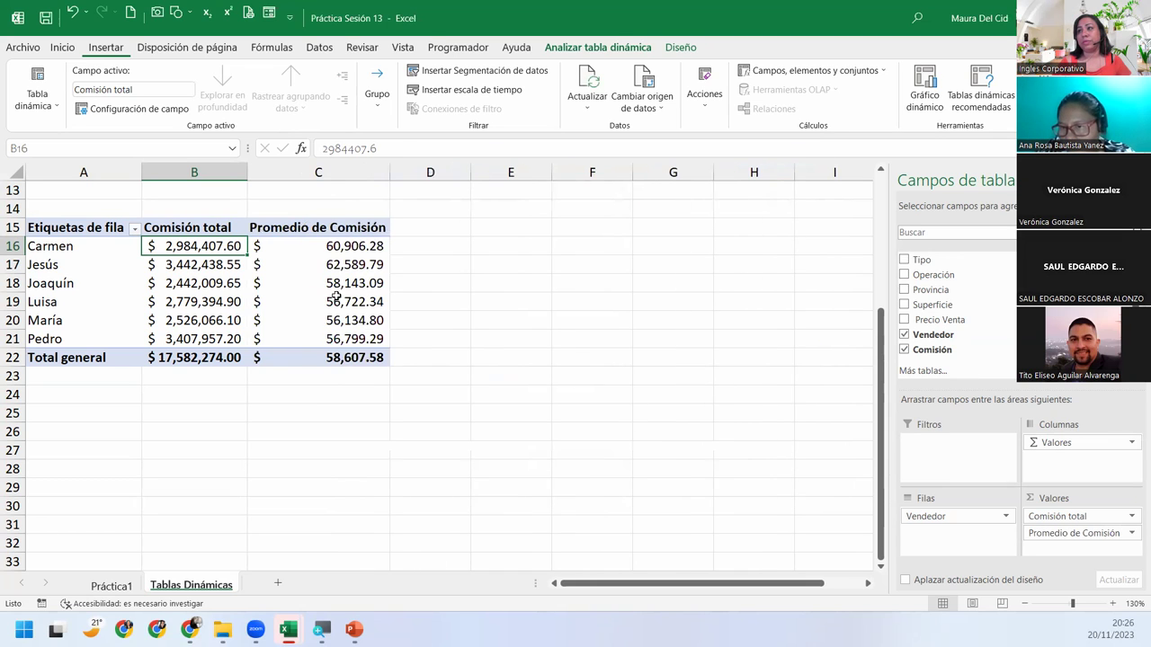
# Step: Inspect Jesús's and Carmen's average and total commission values
pyautogui.click(318, 267)
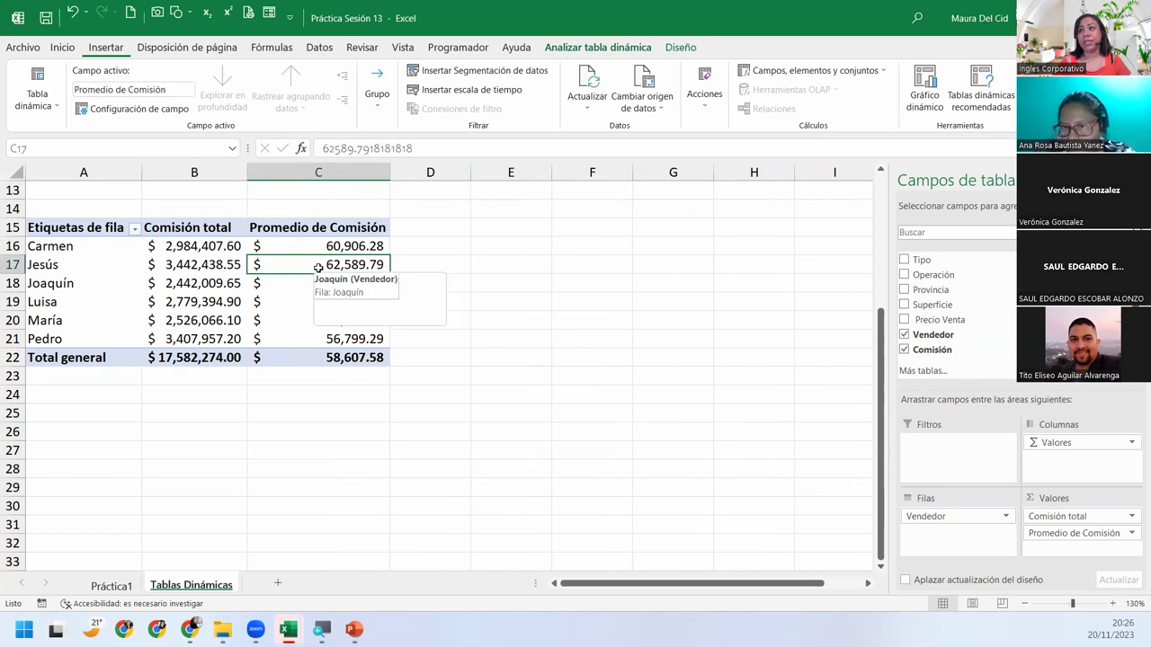
pyautogui.click(196, 249)
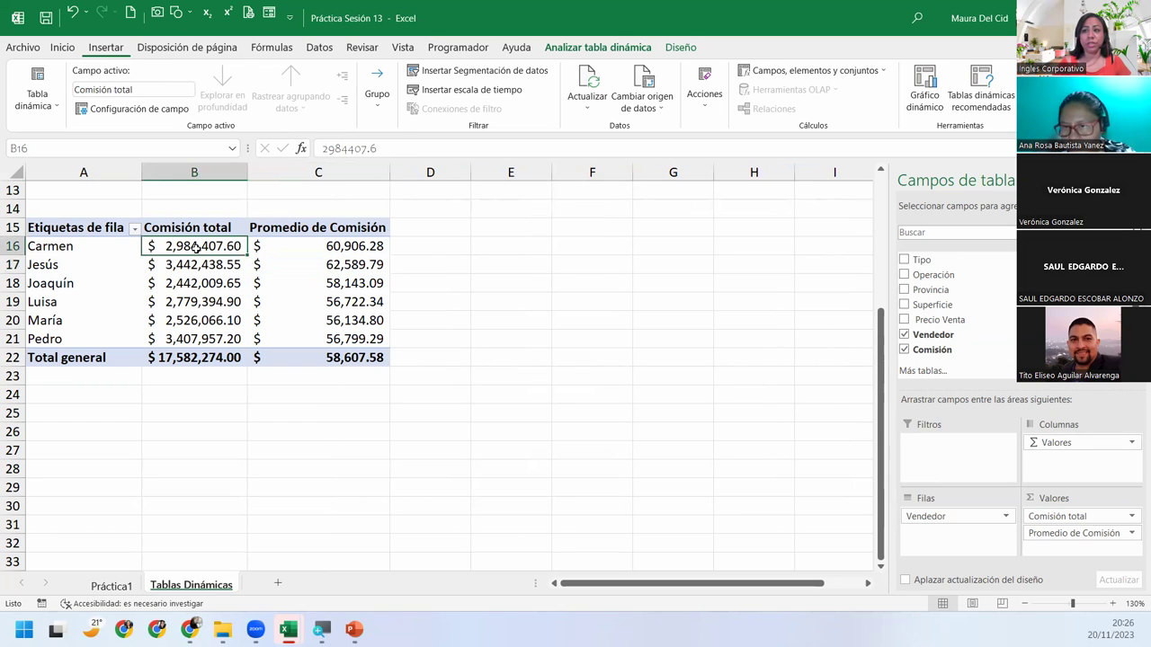
pyautogui.click(278, 240)
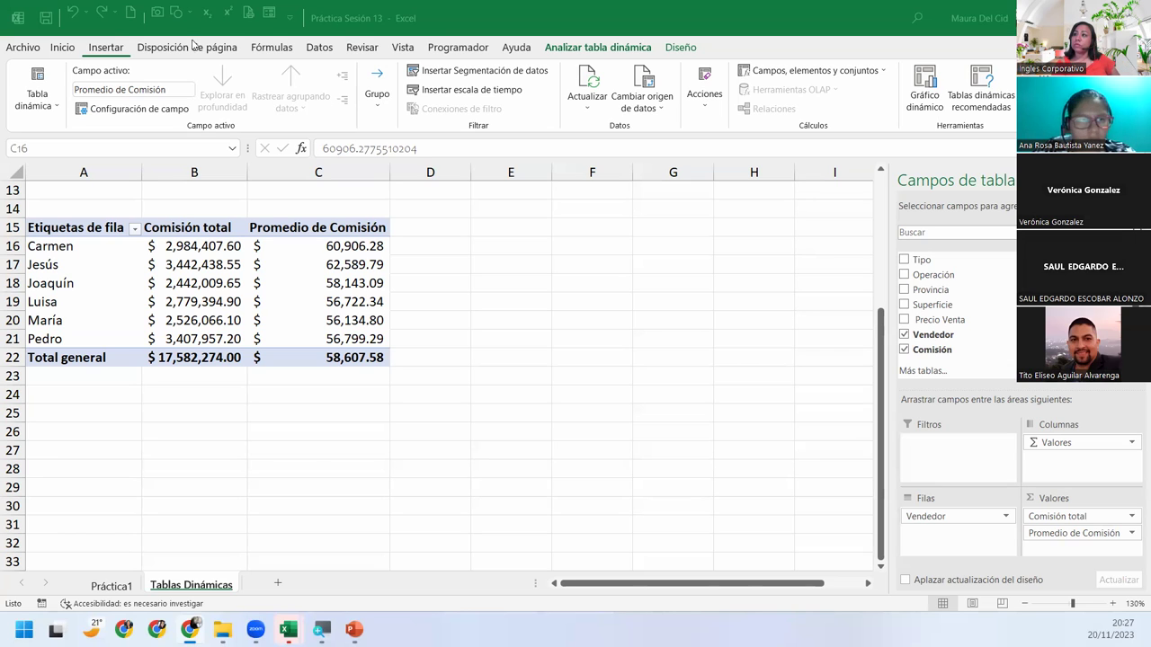
# Step: Return to the Práctica1 sheet with the property sales data
pyautogui.click(341, 254)
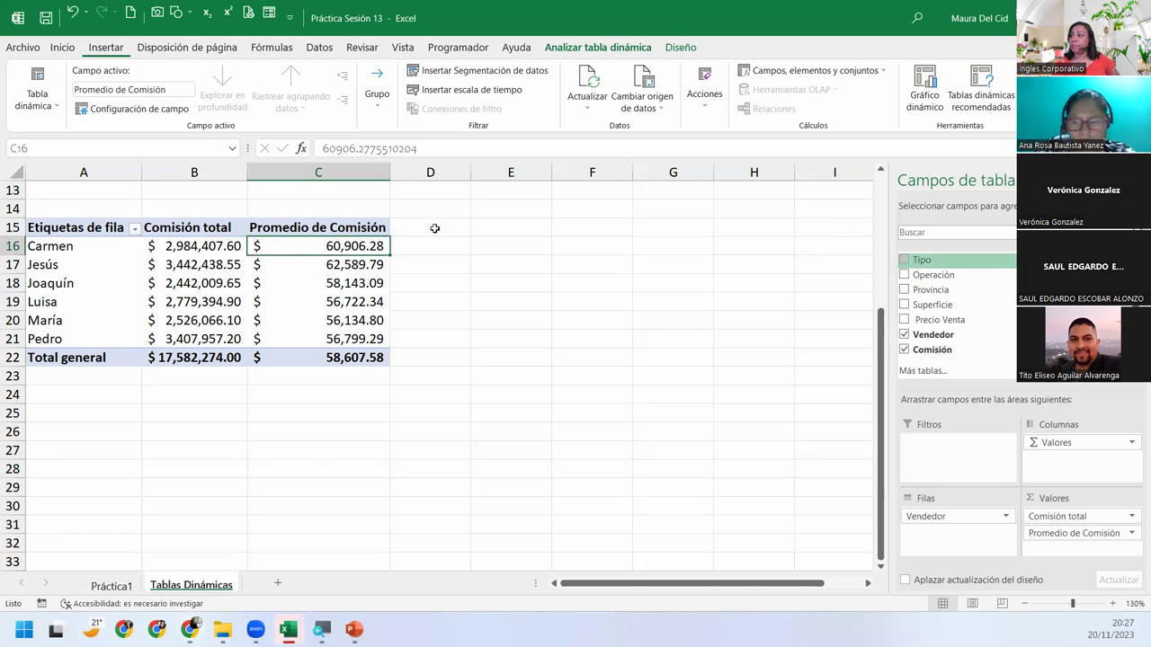
pyautogui.moveTo(290, 321)
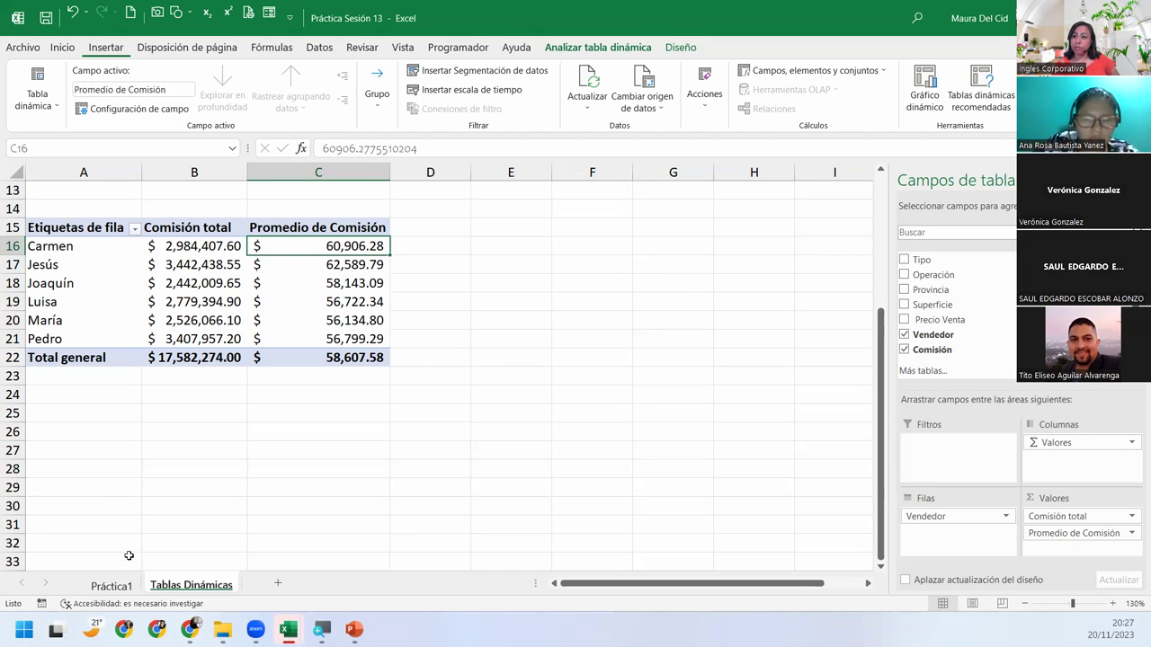
pyautogui.click(114, 586)
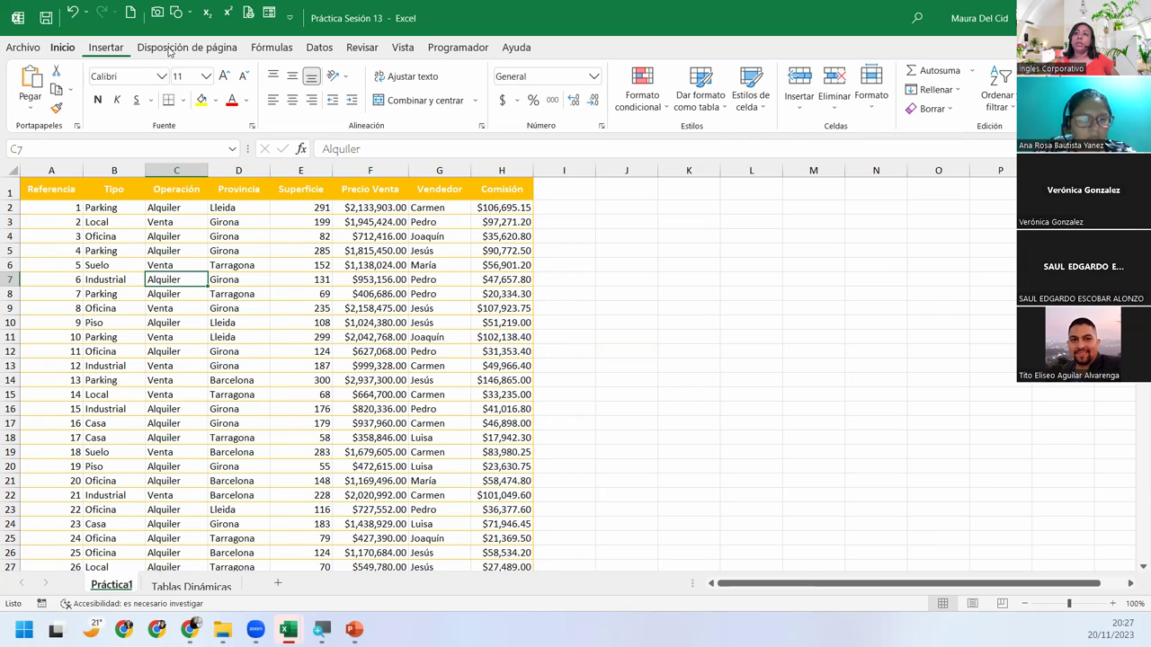
# Step: Open Tablas dinámicas recomendadas from the Insertar ribbon
pyautogui.click(116, 47)
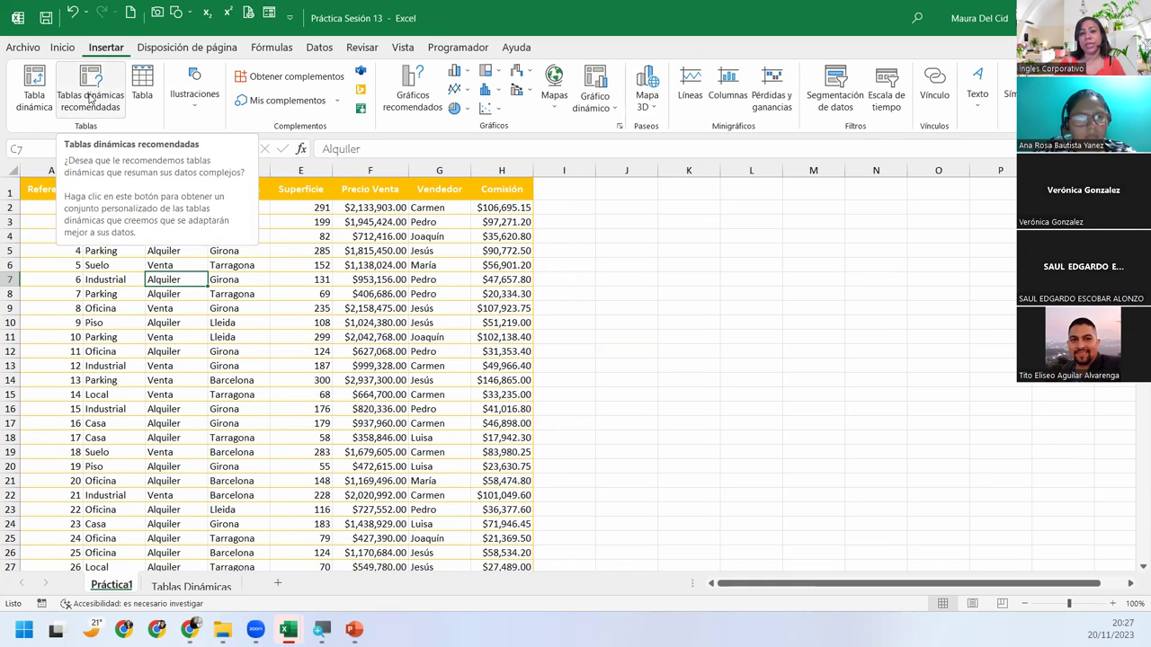
pyautogui.click(90, 97)
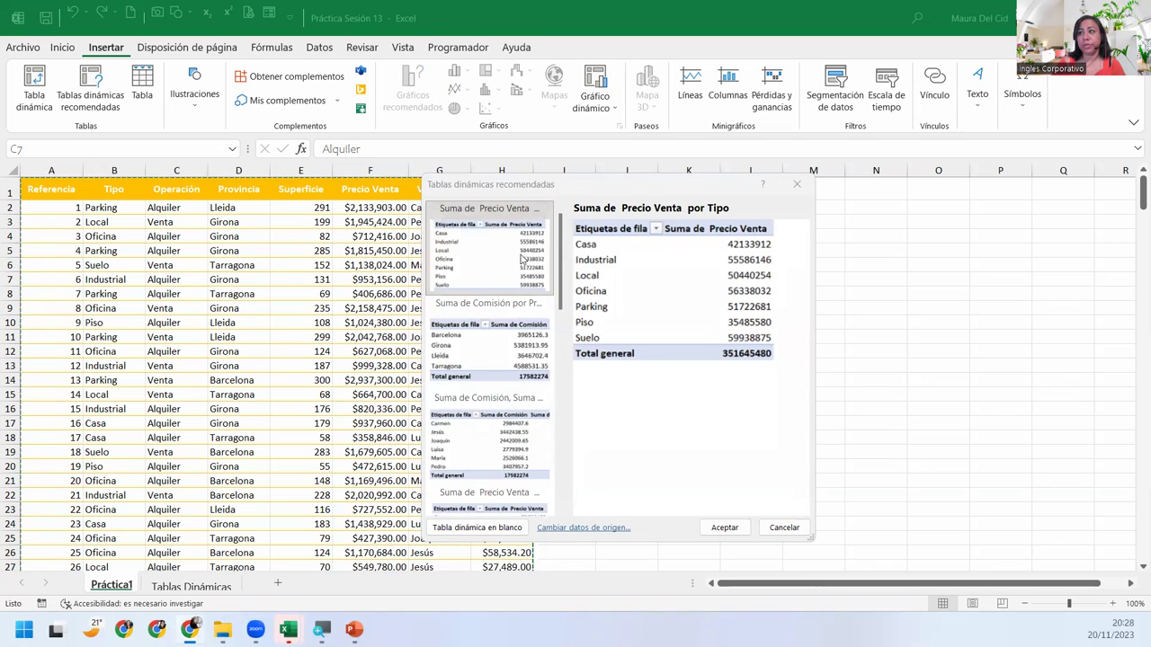
# Step: Compare the recommended pivots: commission by province, combined sums by seller, Precio Venta by seller
pyautogui.click(499, 350)
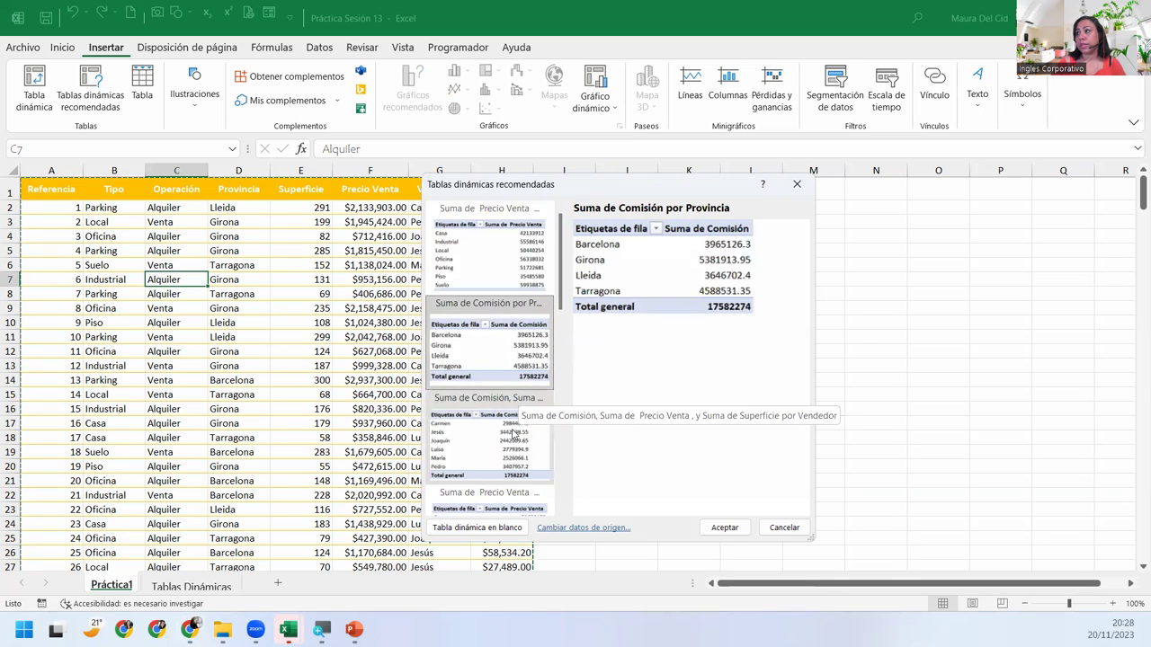
pyautogui.click(514, 433)
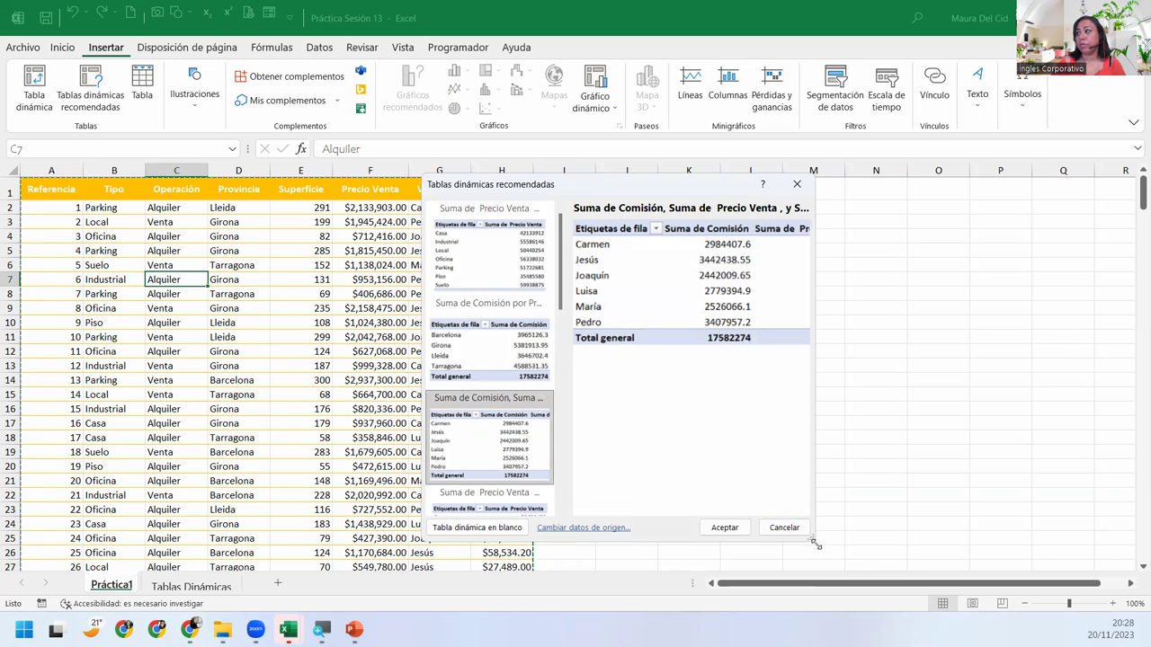
pyautogui.moveTo(814, 542); pyautogui.dragTo(1043, 552)
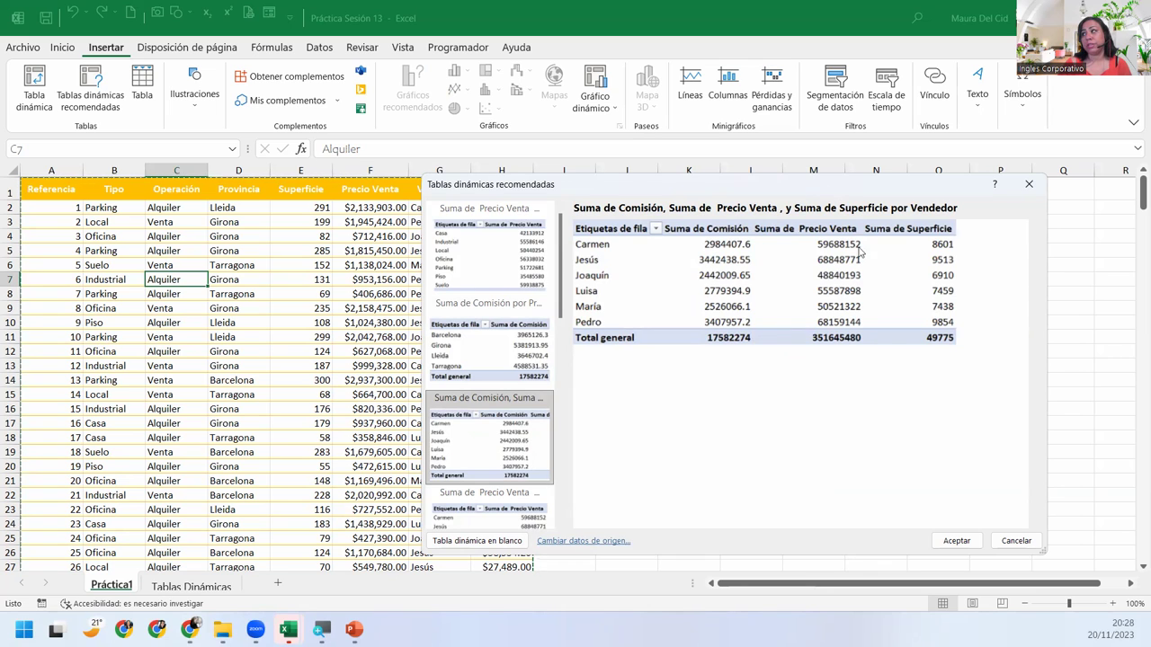
pyautogui.click(500, 493)
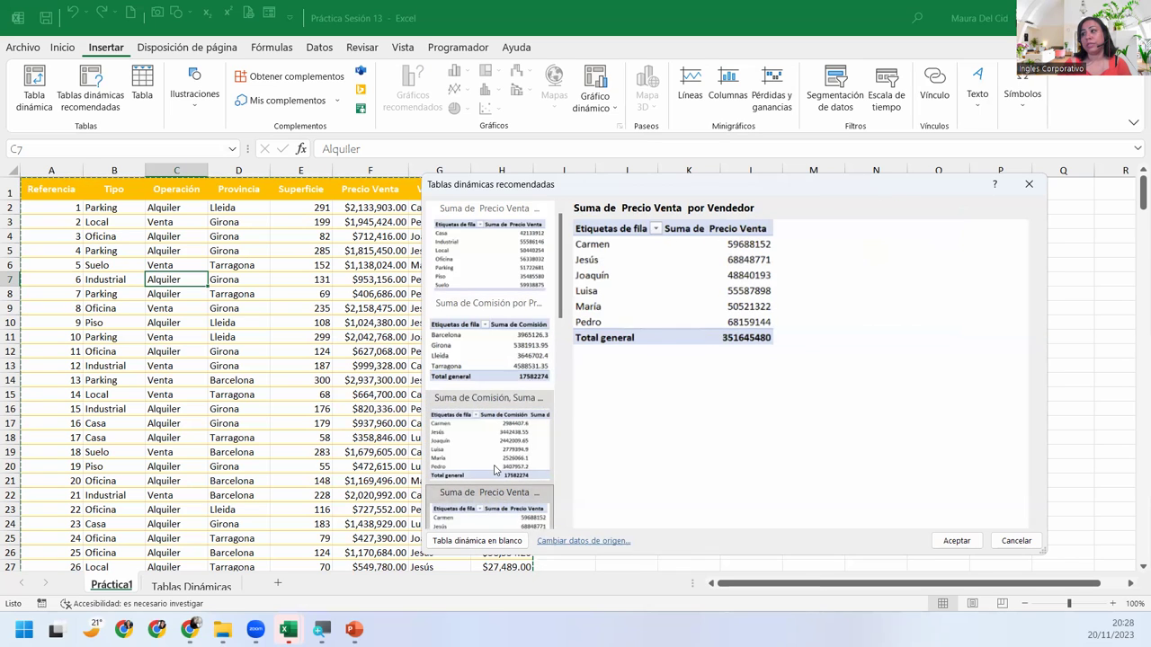
pyautogui.scroll(-3, 494, 469)
pyautogui.scroll(3, 494, 469)
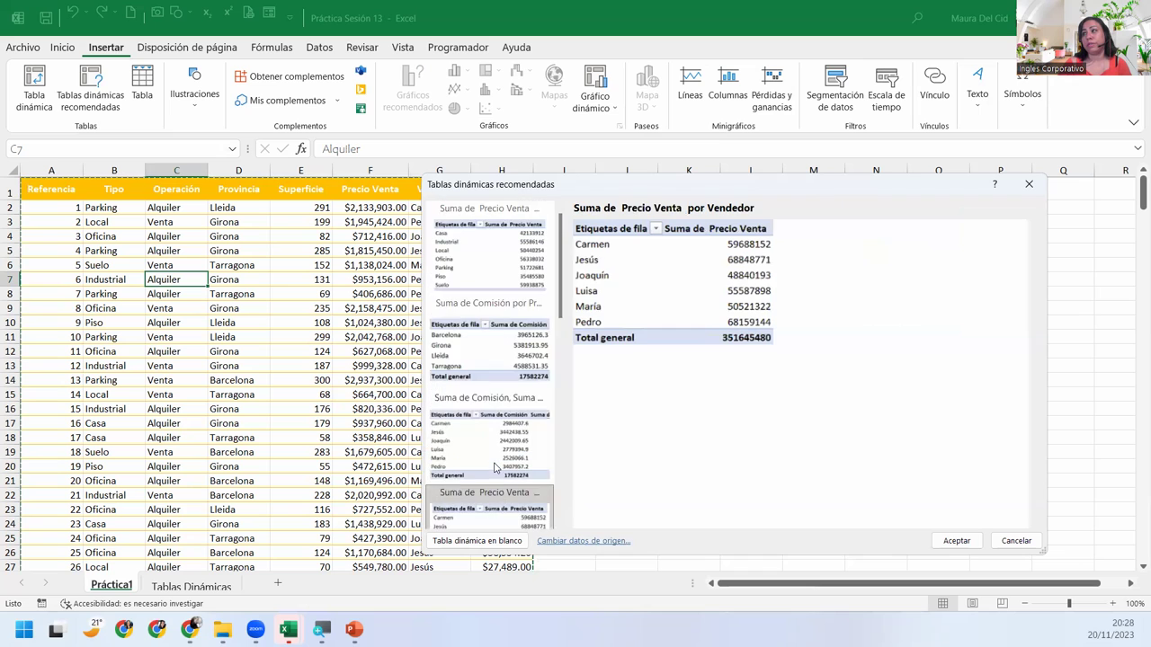
pyautogui.click(488, 331)
pyautogui.click(485, 424)
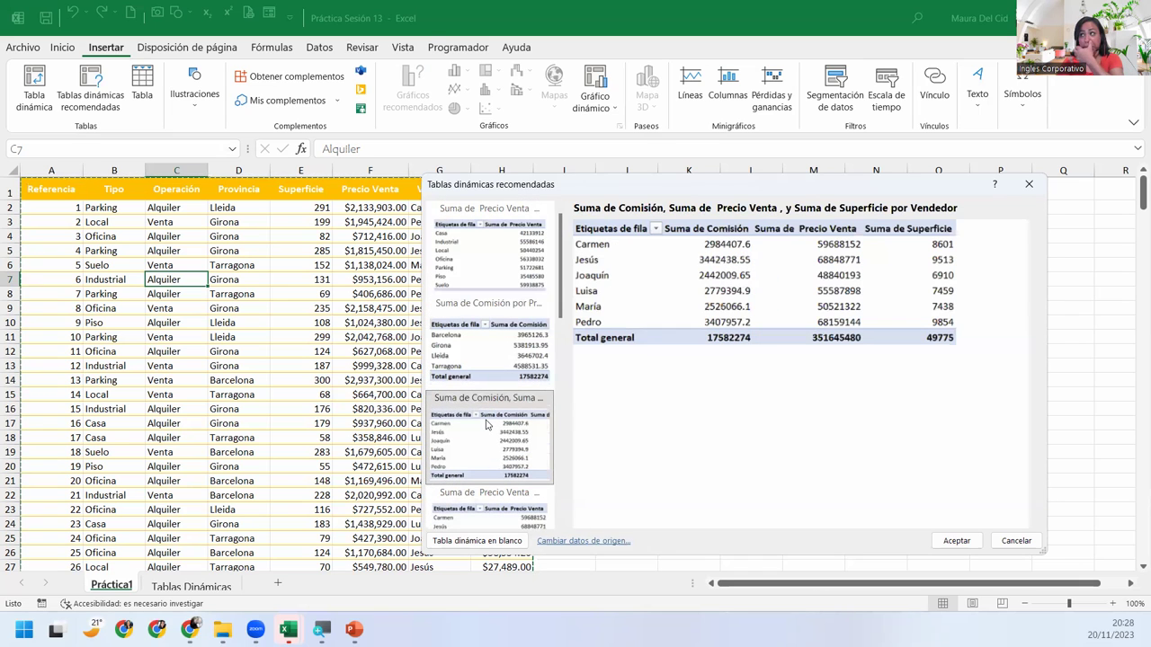
pyautogui.click(492, 514)
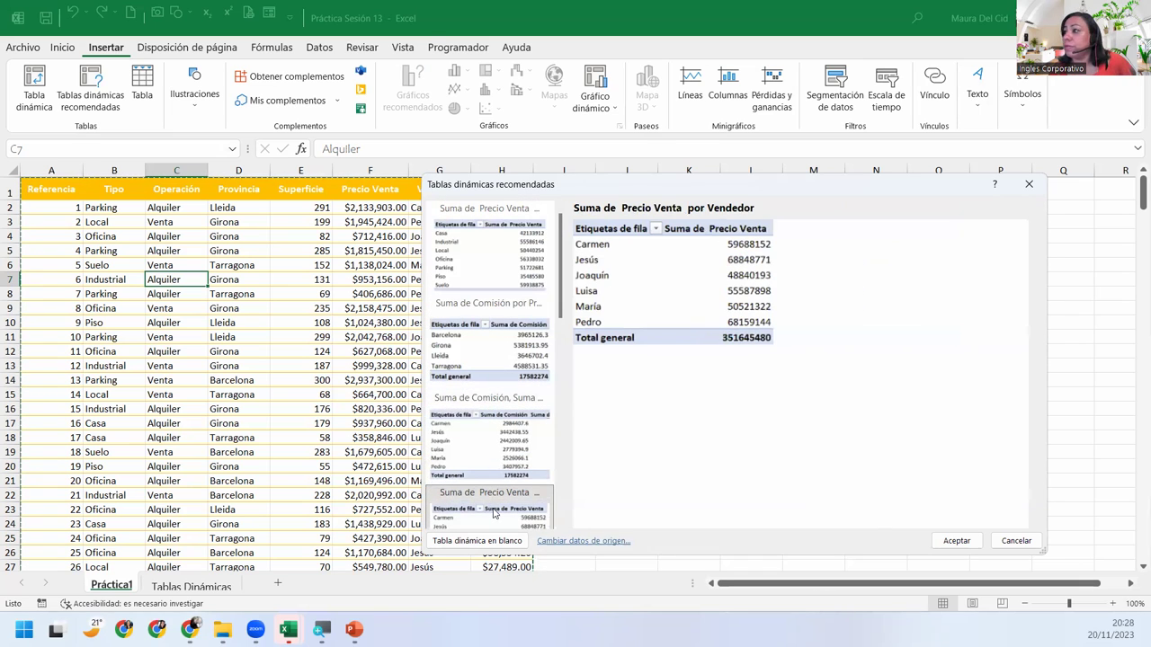
pyautogui.scroll(-5, 492, 513)
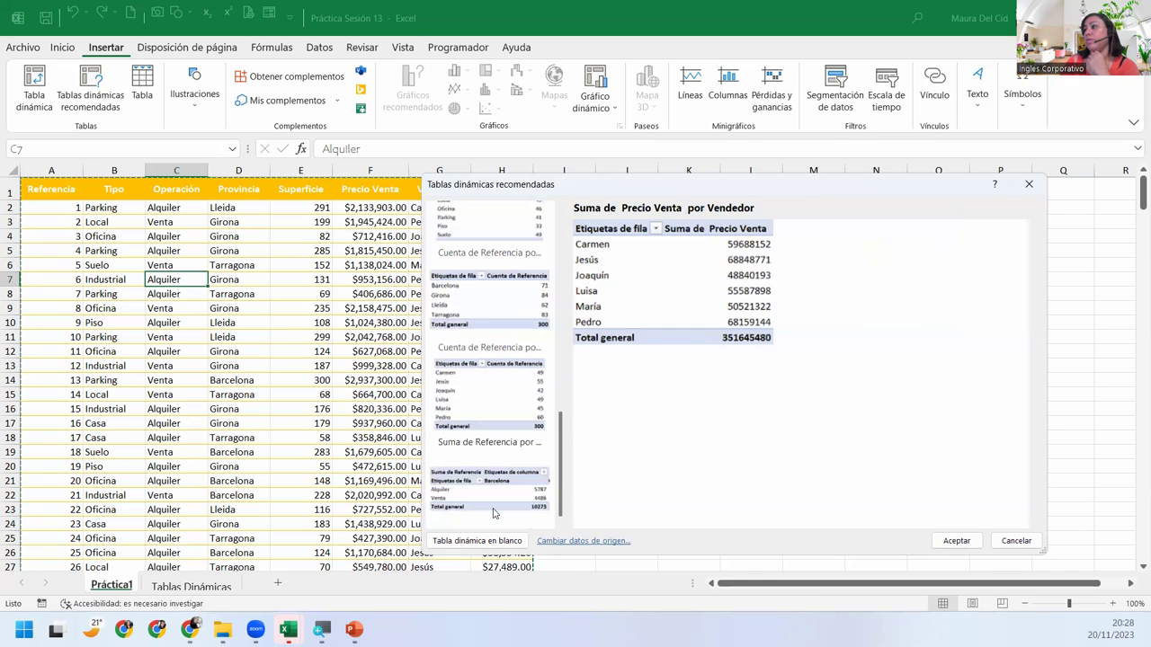
# Step: Create the Cuenta de Referencia por Vendedor pivot on Hoja2 and check Carmen's count of 49
pyautogui.click(509, 421)
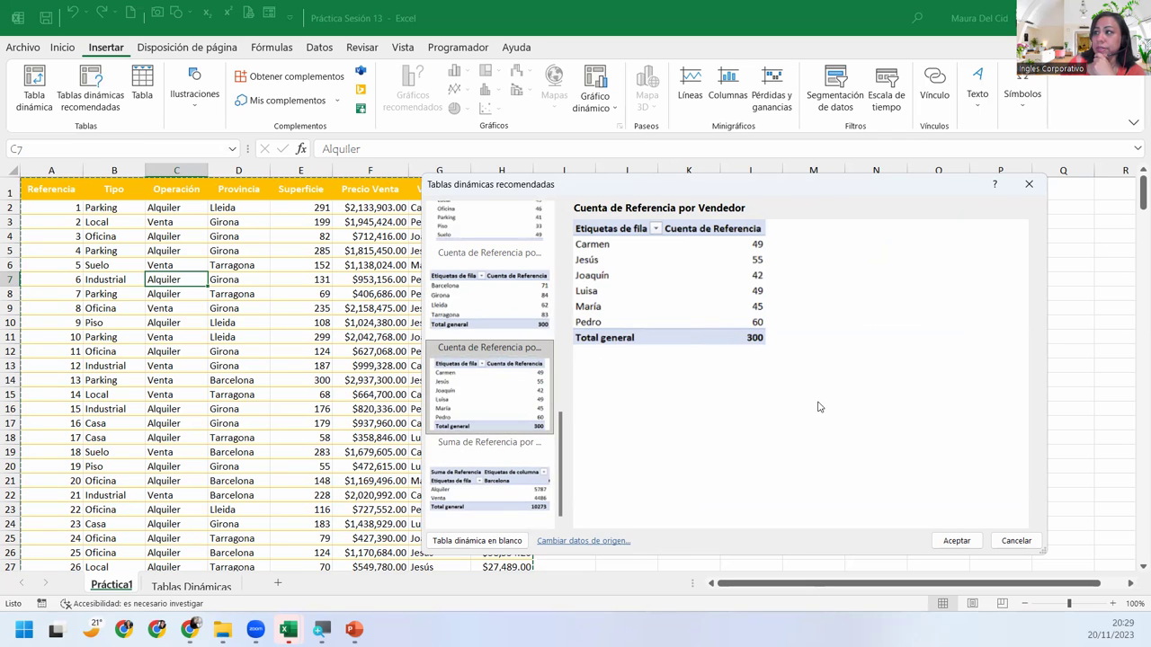
pyautogui.click(967, 552)
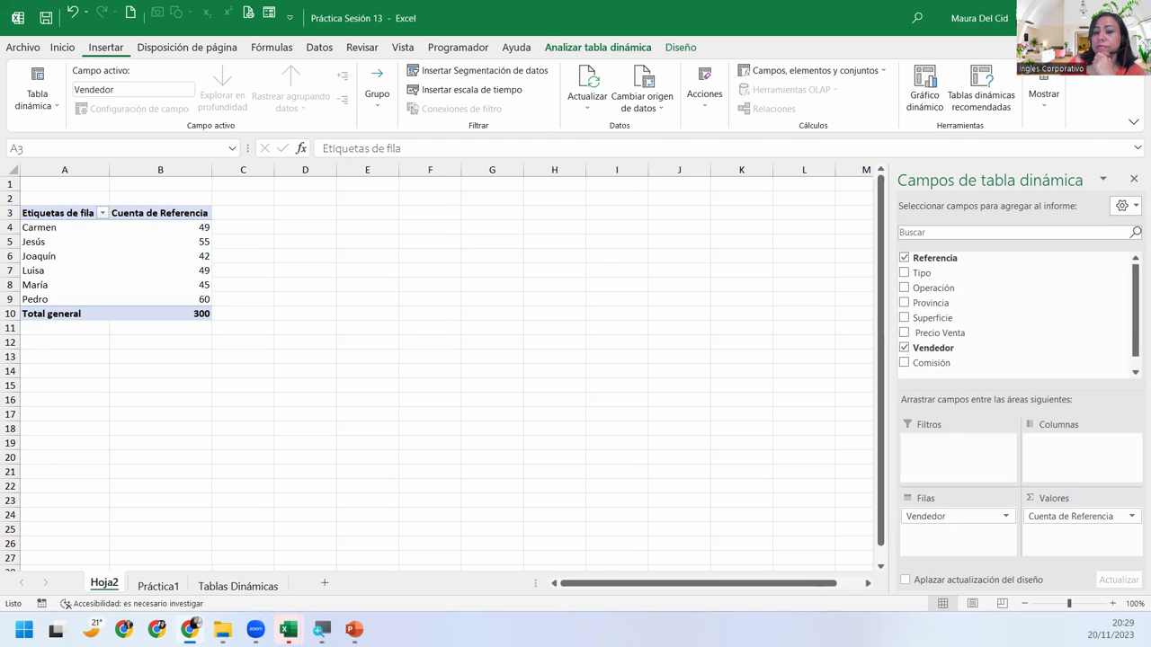
pyautogui.click(156, 264)
pyautogui.click(168, 226)
pyautogui.moveTo(168, 227)
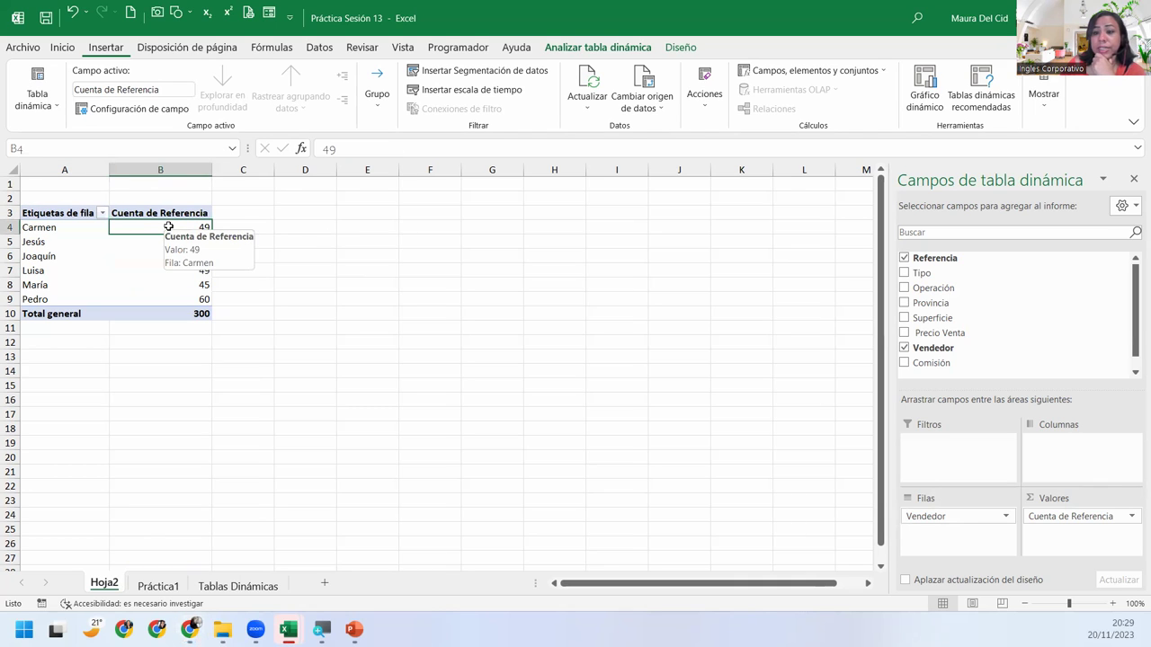
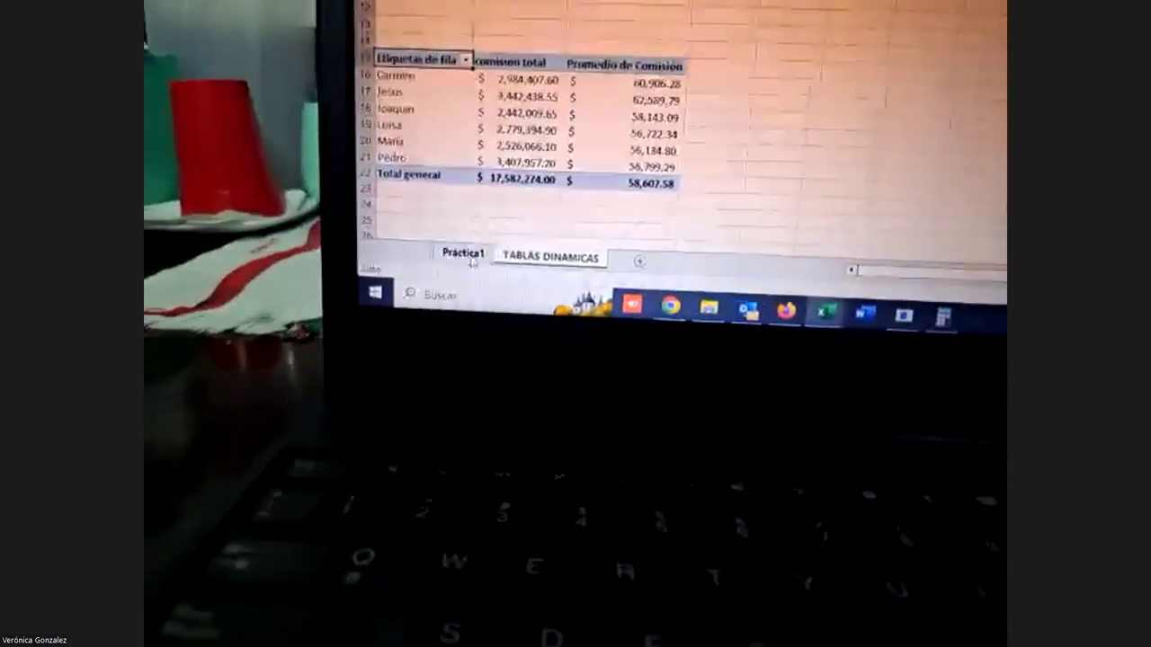
# Step: Switch to the Práctica1 sheet and open Recommended PivotTables for its data
pyautogui.click(468, 272)
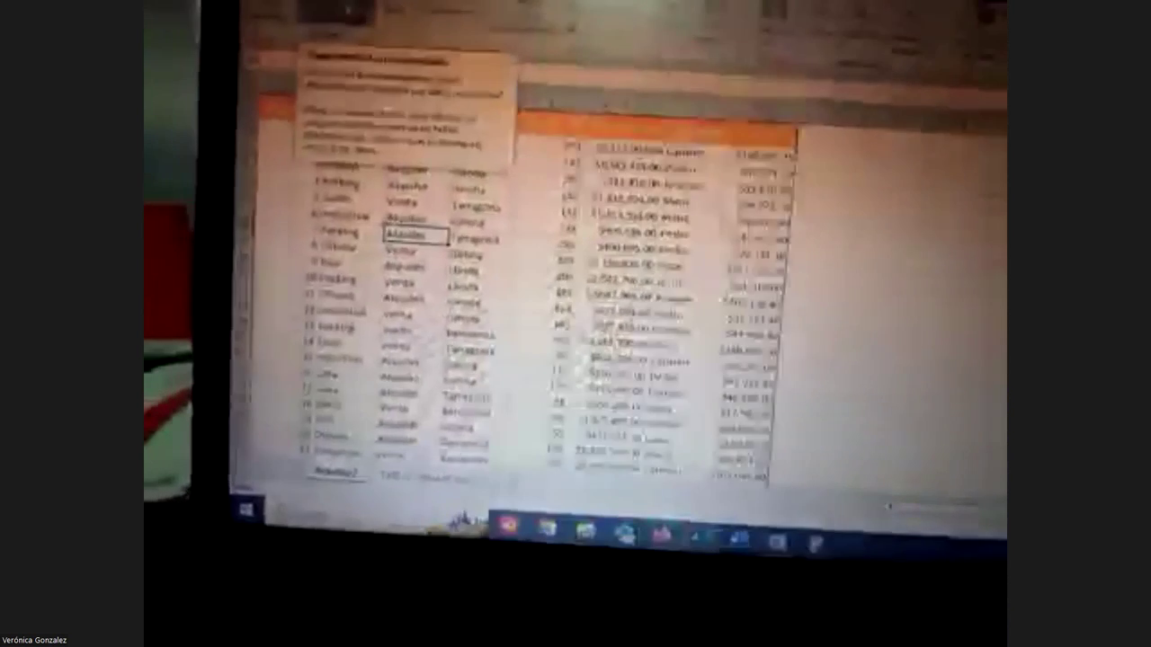
pyautogui.click(346, 15)
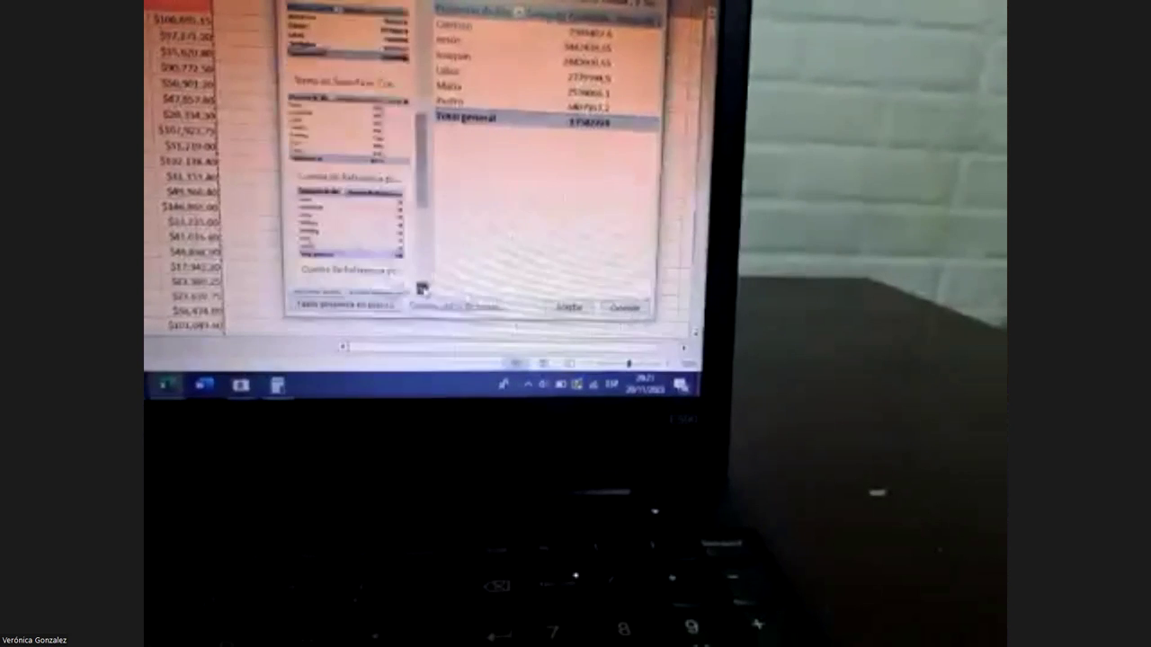
# Step: Compare the suggested pivots and create 'Cuenta de Referencia por Vendedor' on a new sheet
pyautogui.scroll(-3, 374, 224)
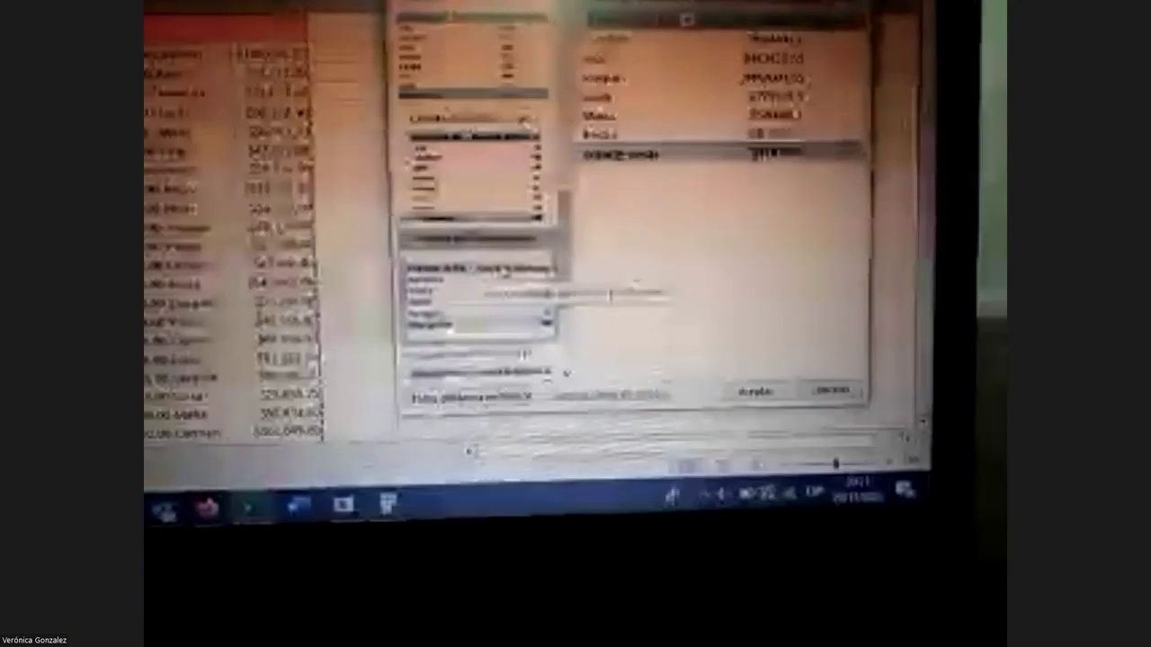
pyautogui.click(506, 274)
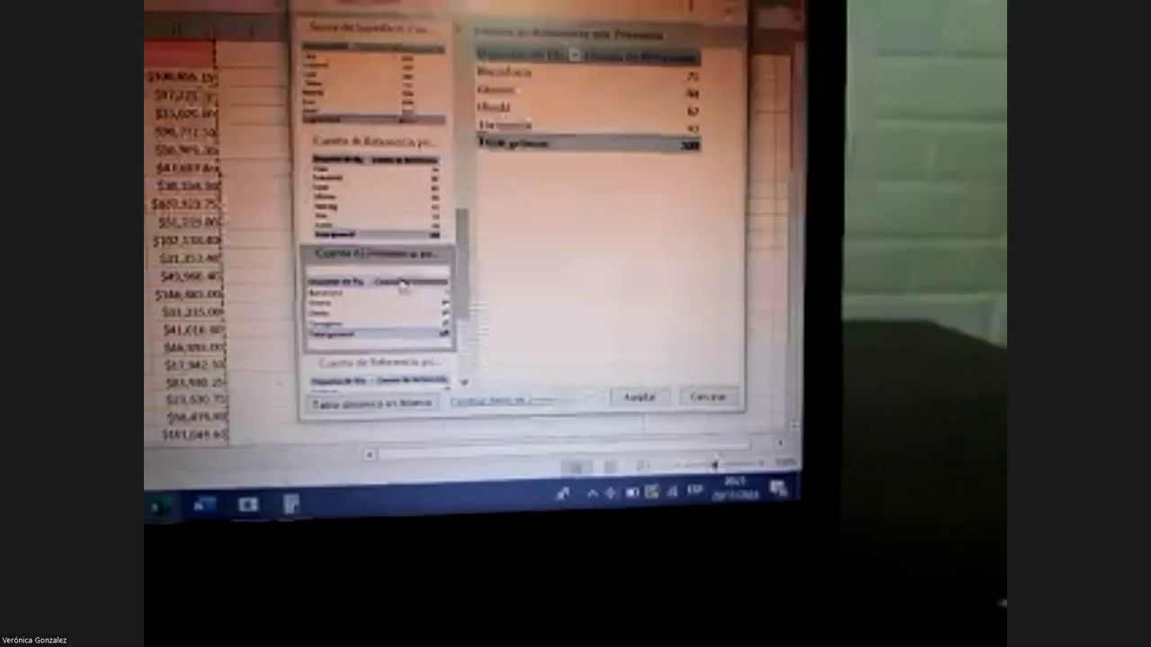
pyautogui.click(386, 193)
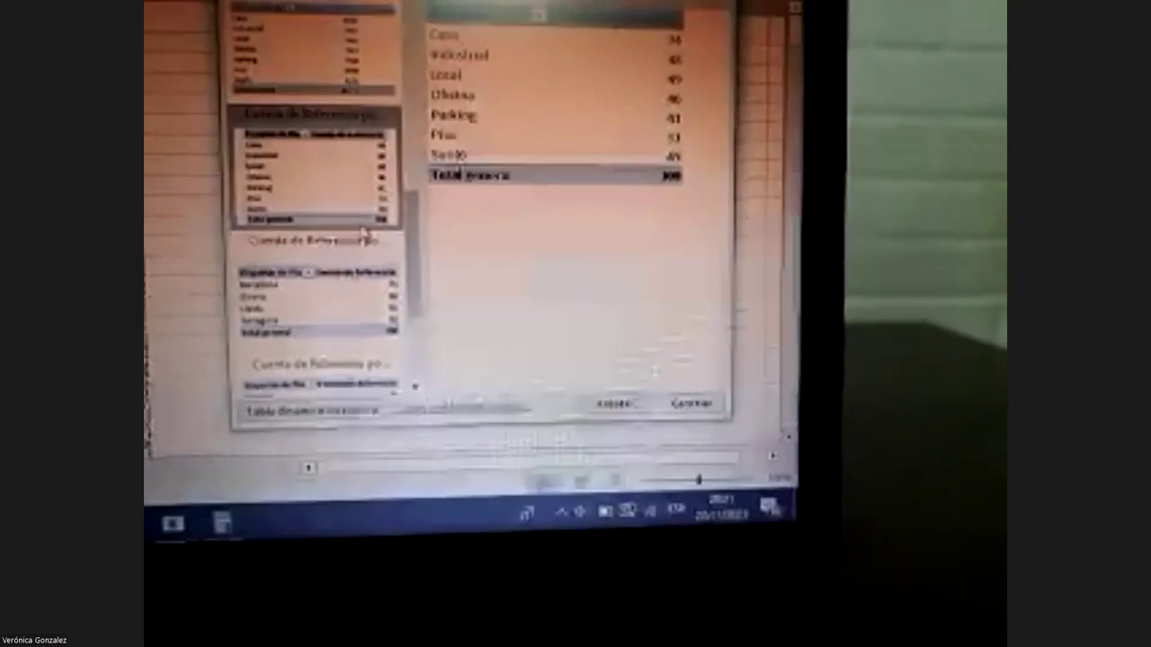
pyautogui.click(362, 292)
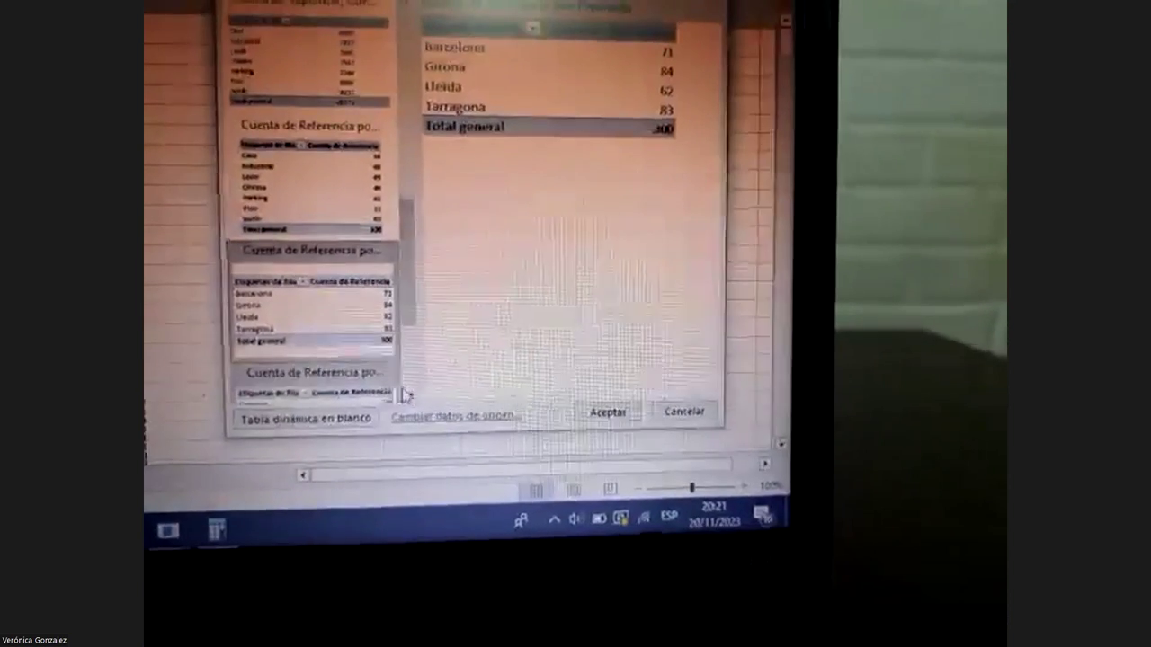
pyautogui.click(330, 72)
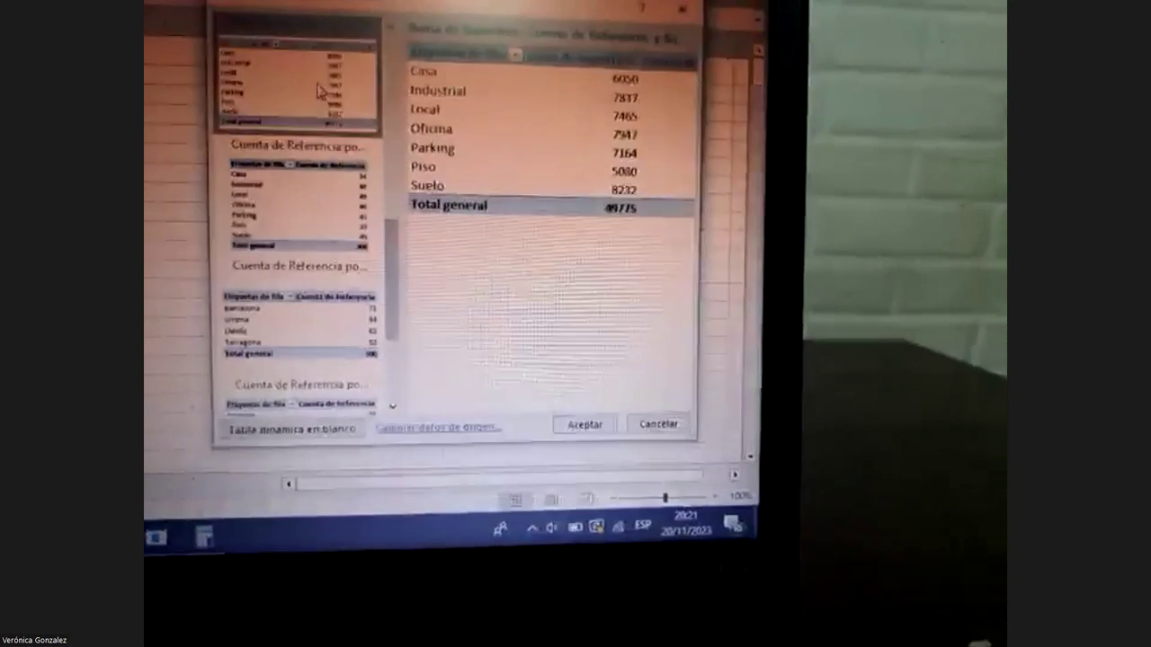
pyautogui.click(385, 394)
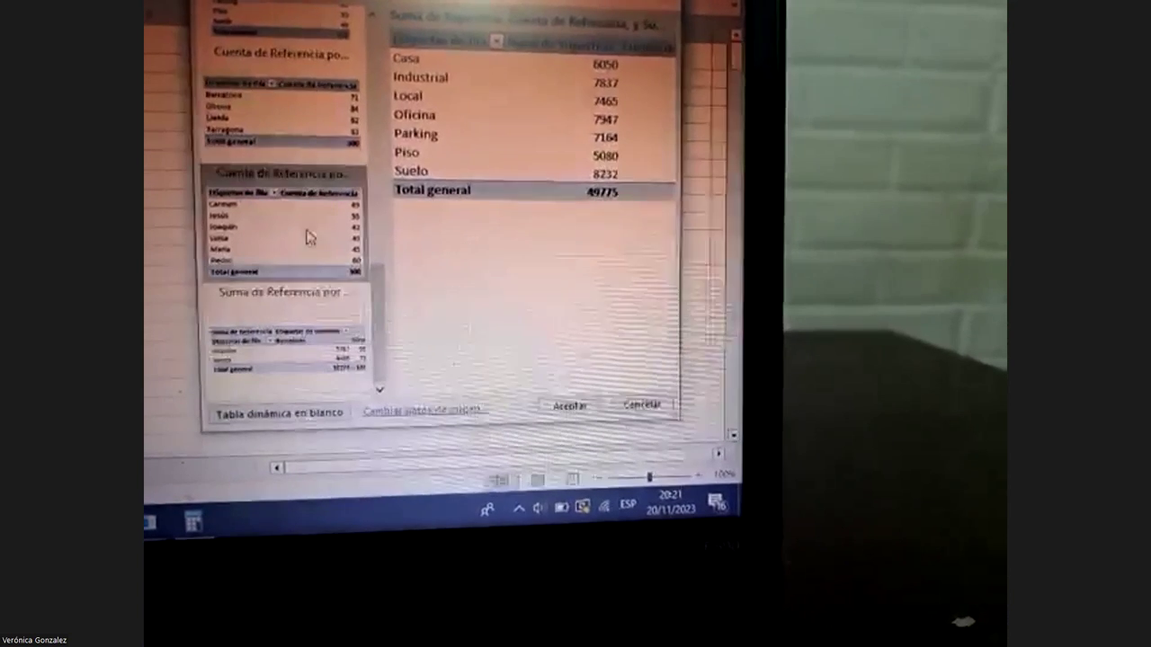
pyautogui.click(310, 236)
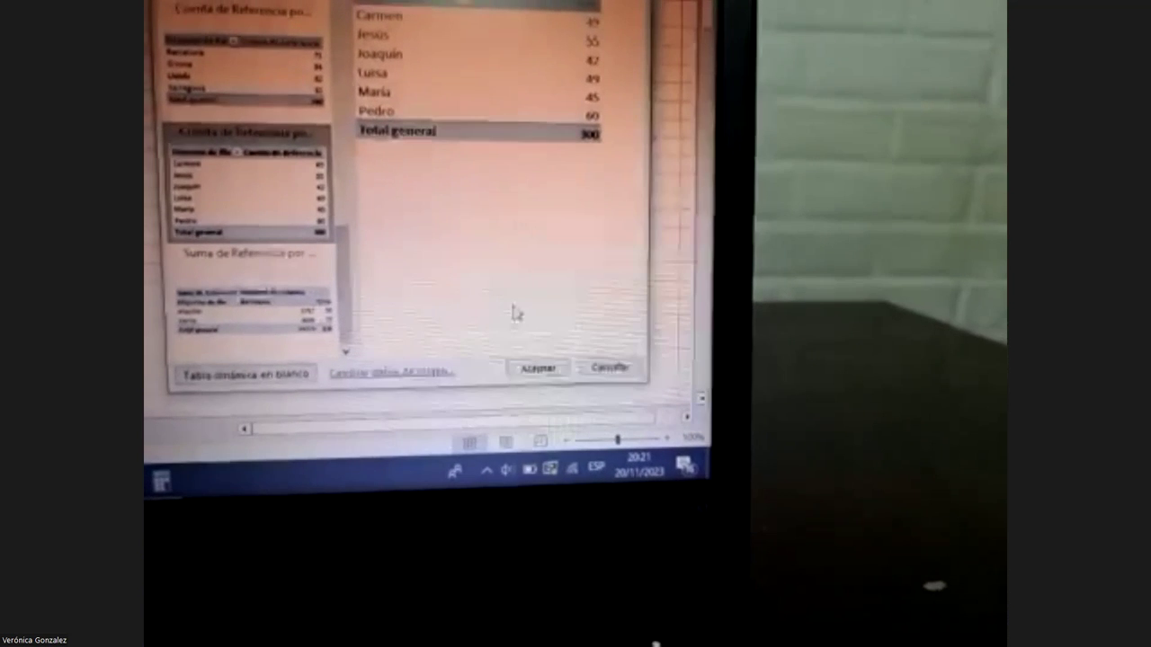
pyautogui.click(535, 371)
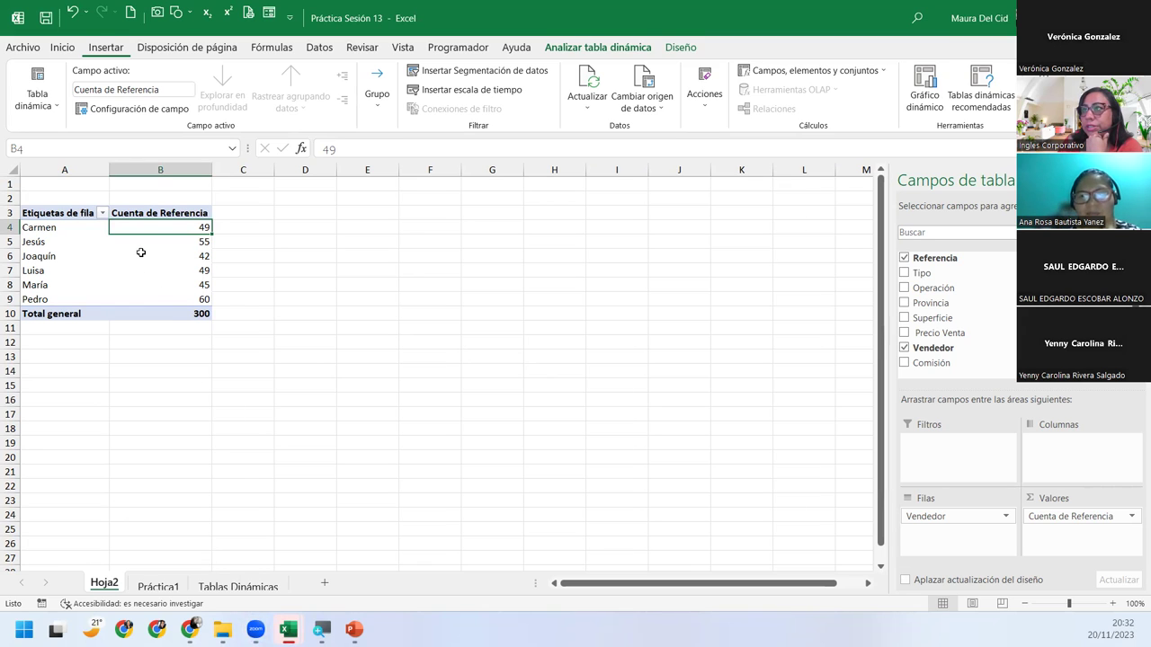
pyautogui.click(54, 221)
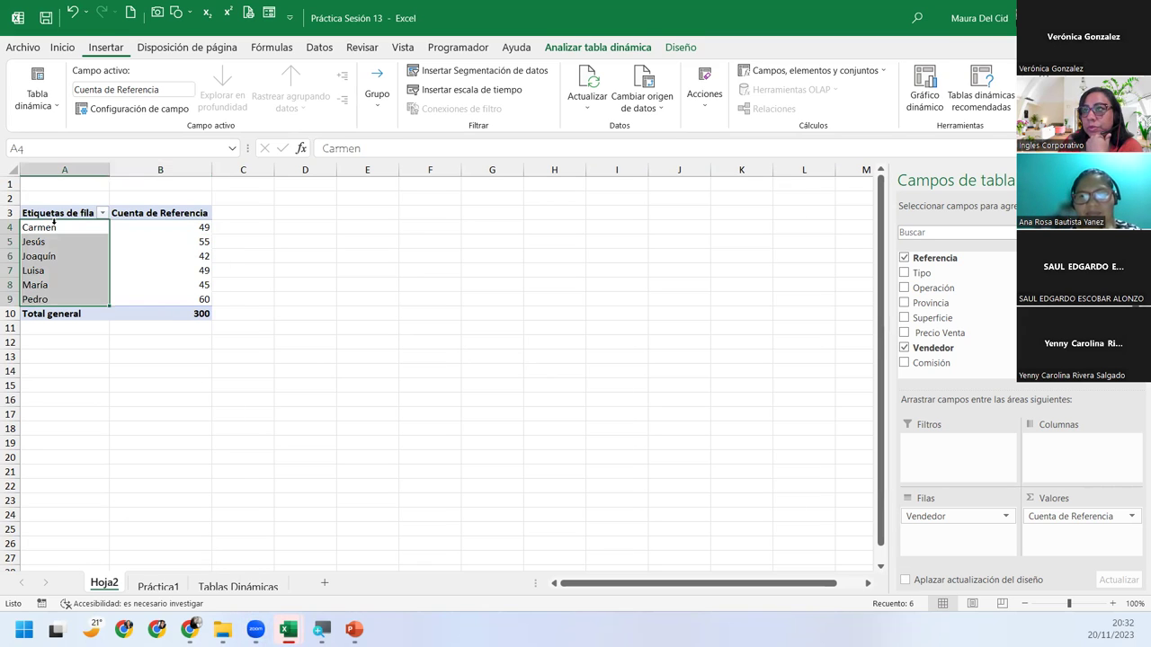
pyautogui.click(43, 229)
pyautogui.click(61, 242)
pyautogui.click(60, 256)
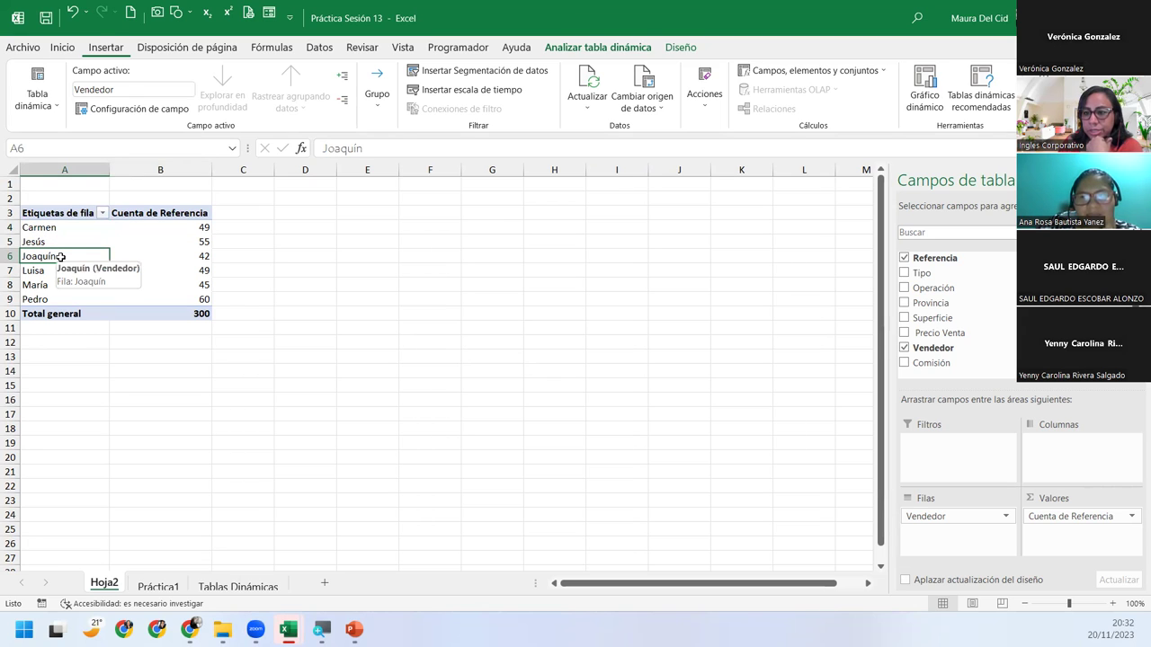
pyautogui.click(171, 213)
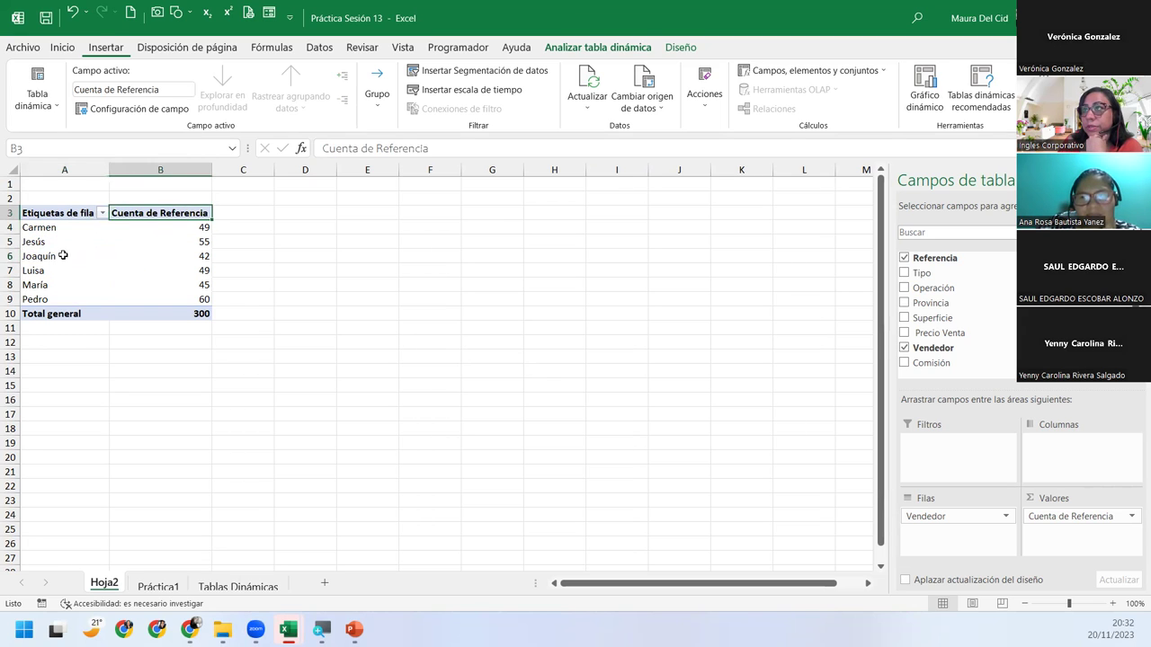
pyautogui.click(150, 231)
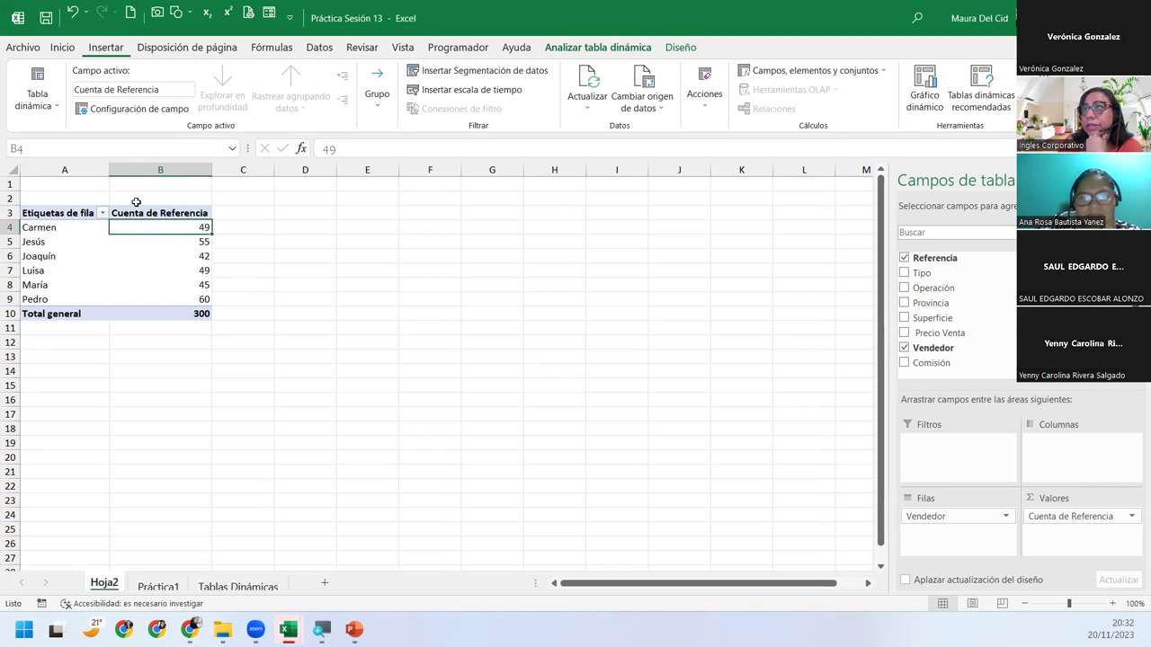
pyautogui.click(150, 210)
pyautogui.click(143, 230)
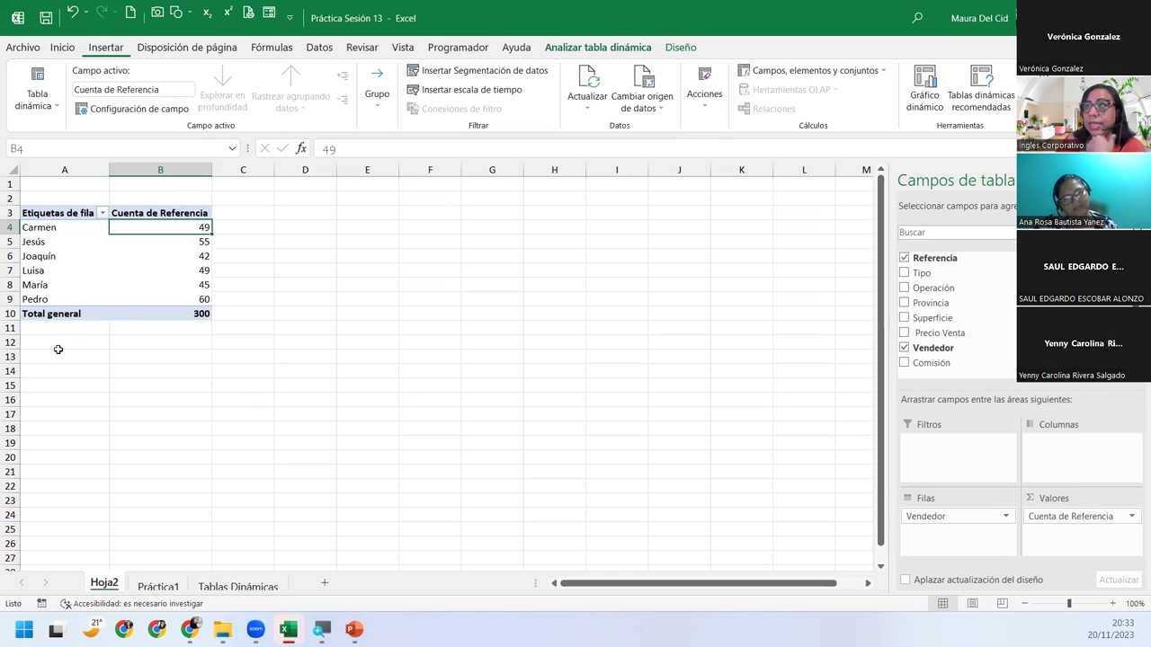
pyautogui.click(65, 245)
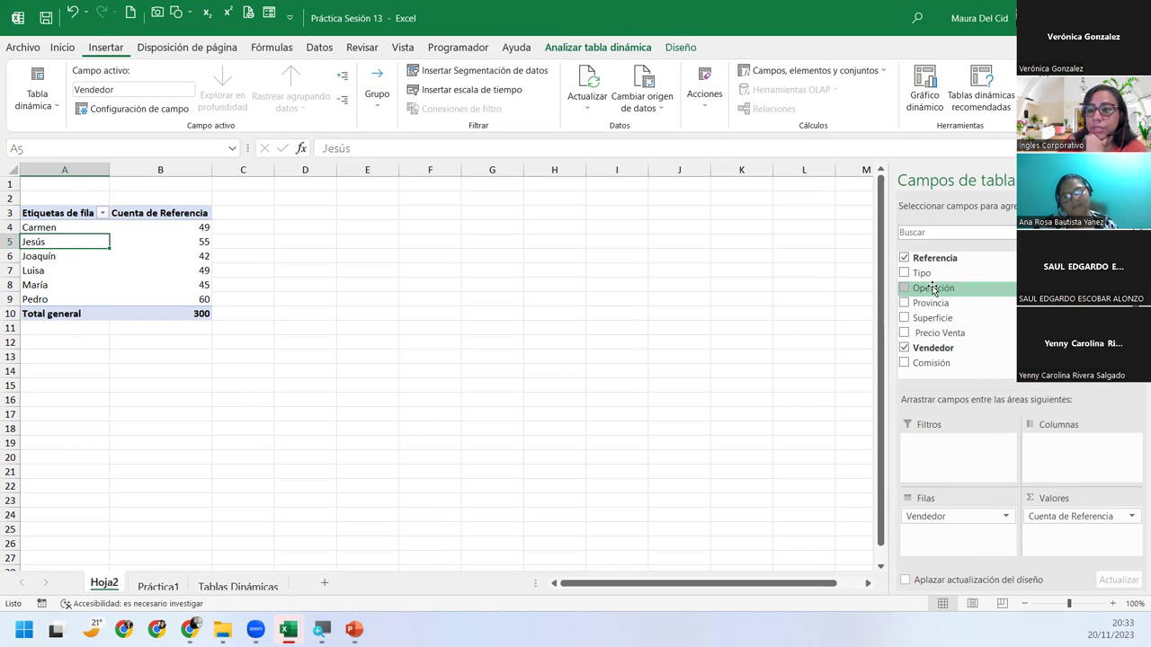
# Step: Move Operación into Columnas and check counts such as Carmen's Alquiler 20 and Venta 29
pyautogui.moveTo(940, 289); pyautogui.dragTo(1098, 404)
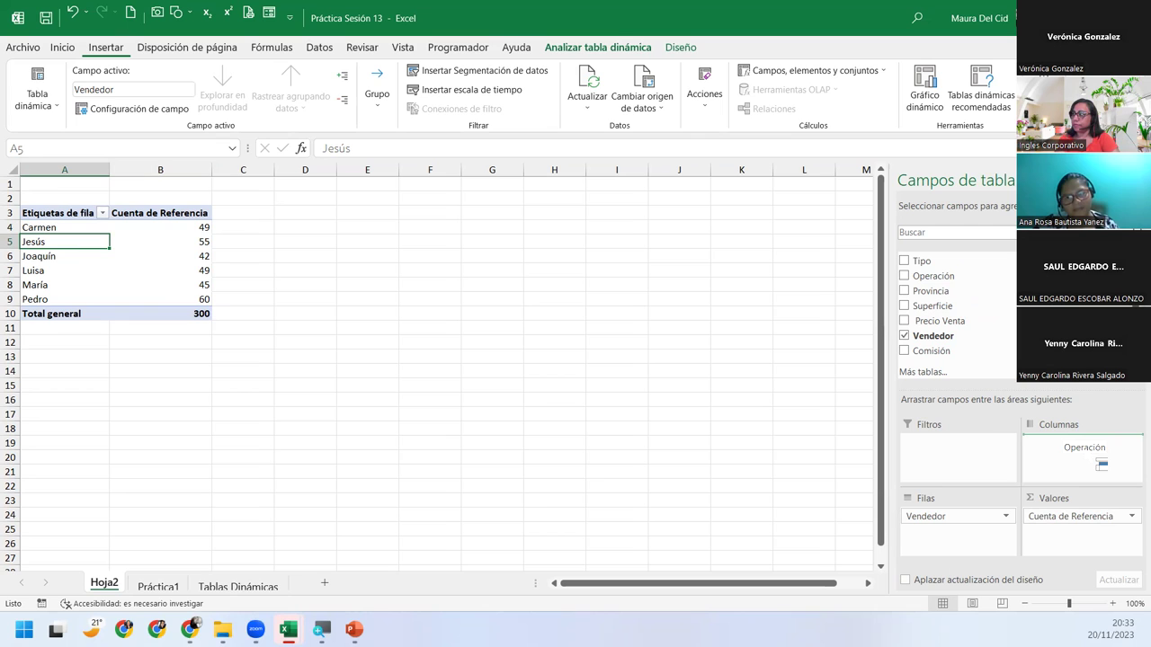
pyautogui.moveTo(1100, 462); pyautogui.dragTo(1085, 451)
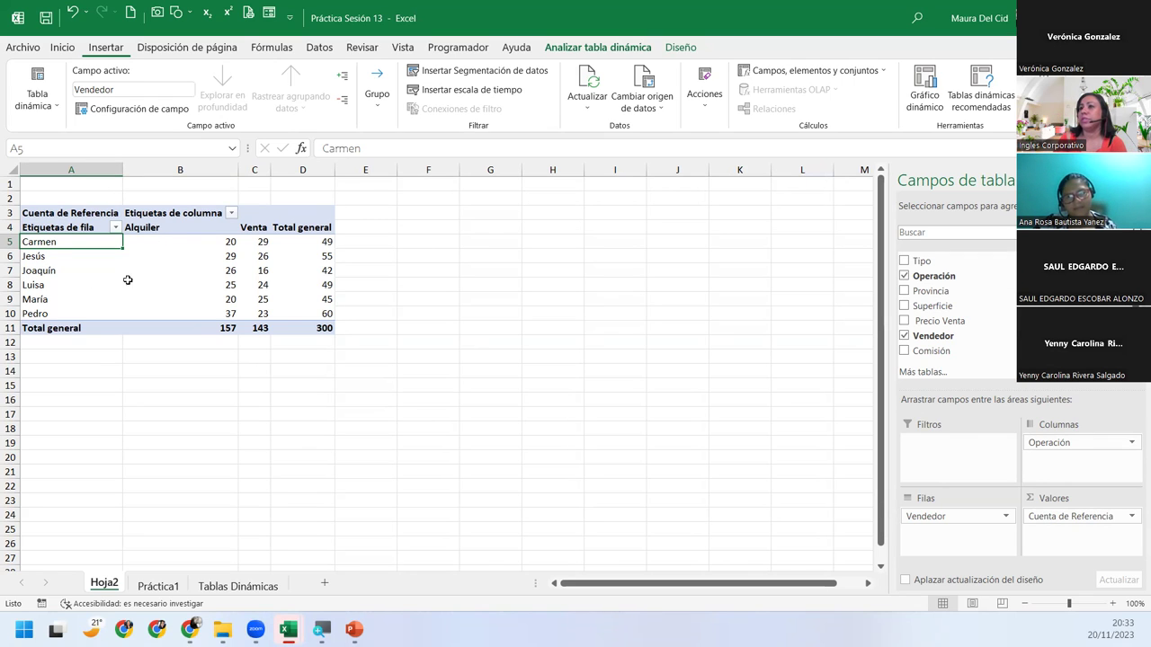
pyautogui.click(182, 238)
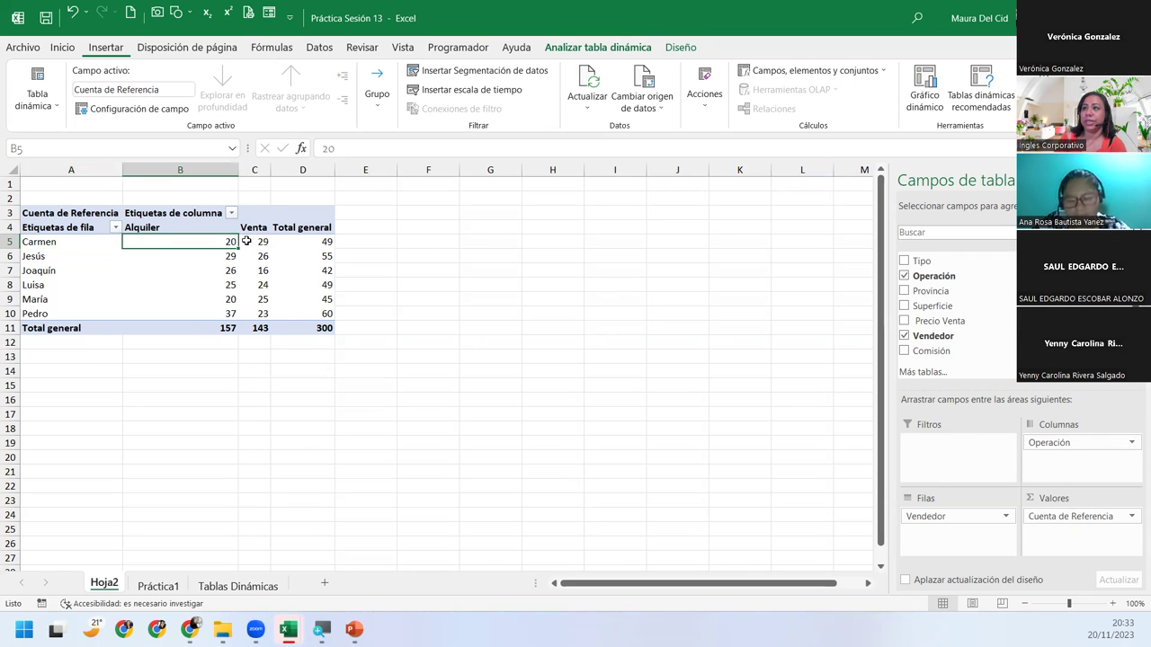
pyautogui.click(248, 240)
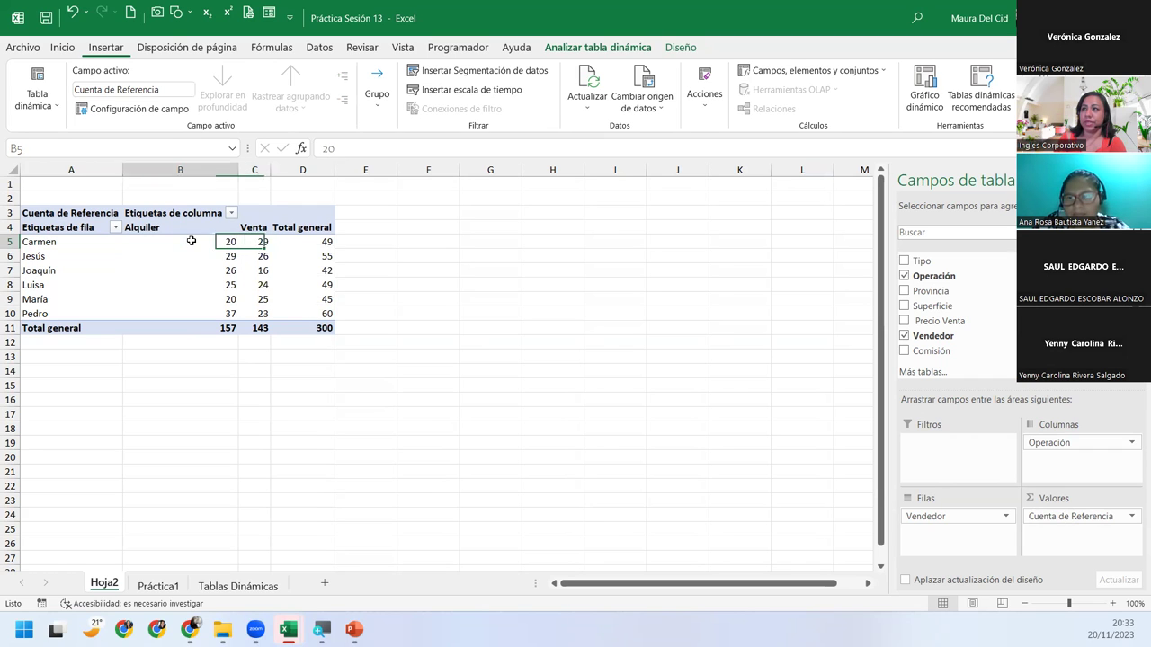
pyautogui.click(244, 256)
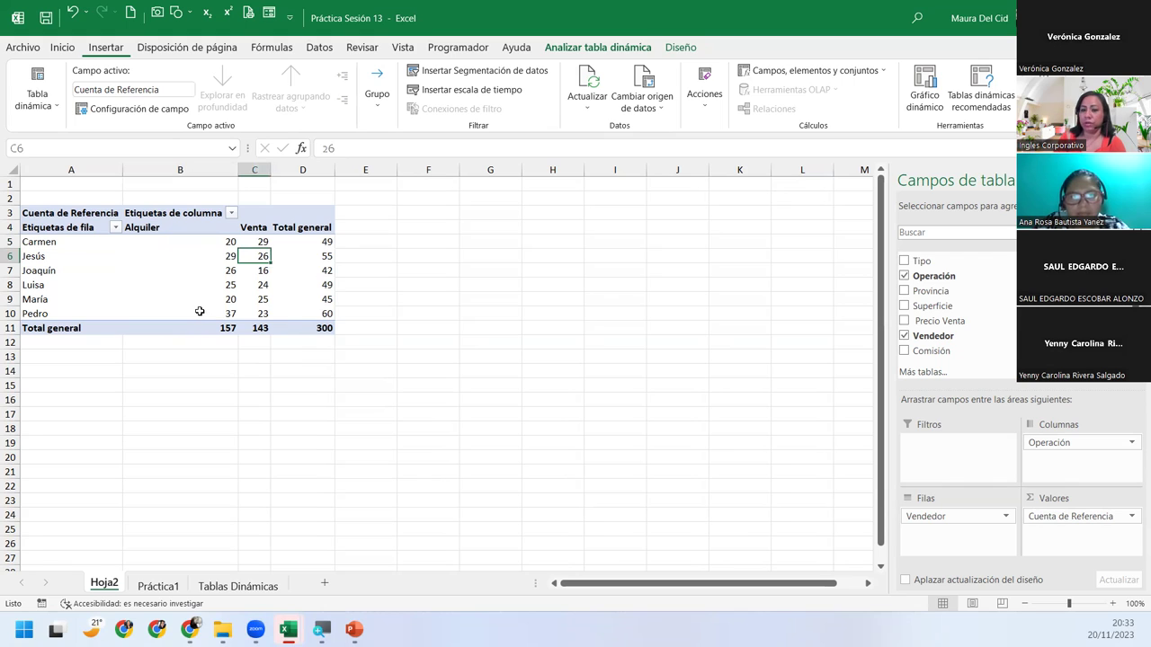
pyautogui.moveTo(200, 309)
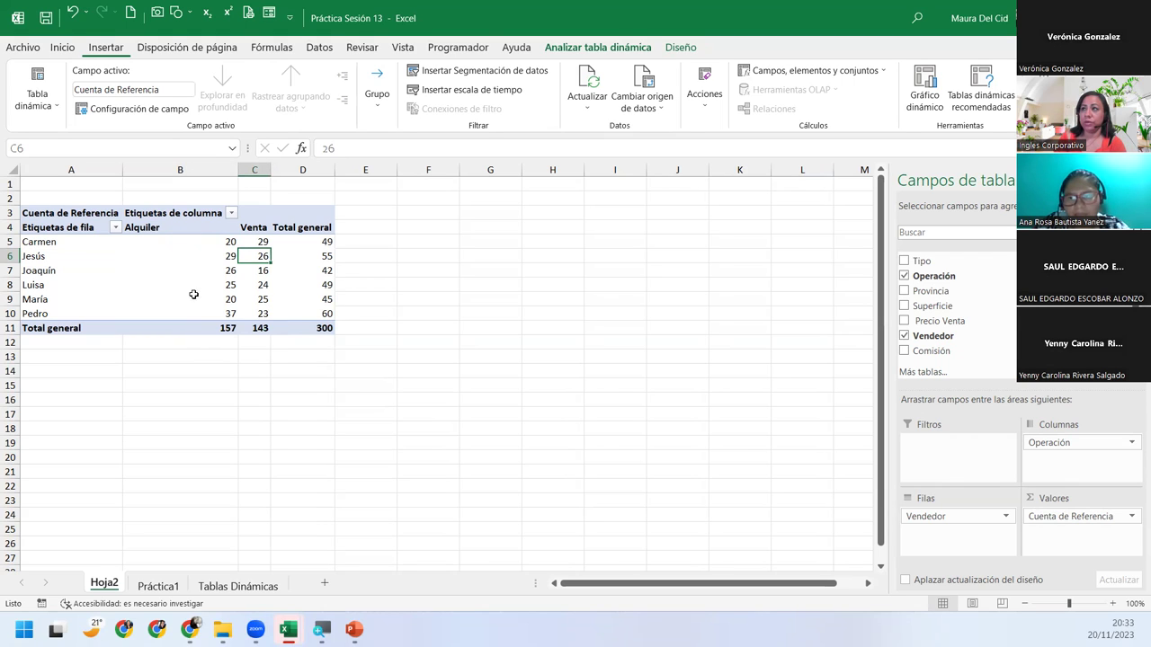
pyautogui.moveTo(209, 291)
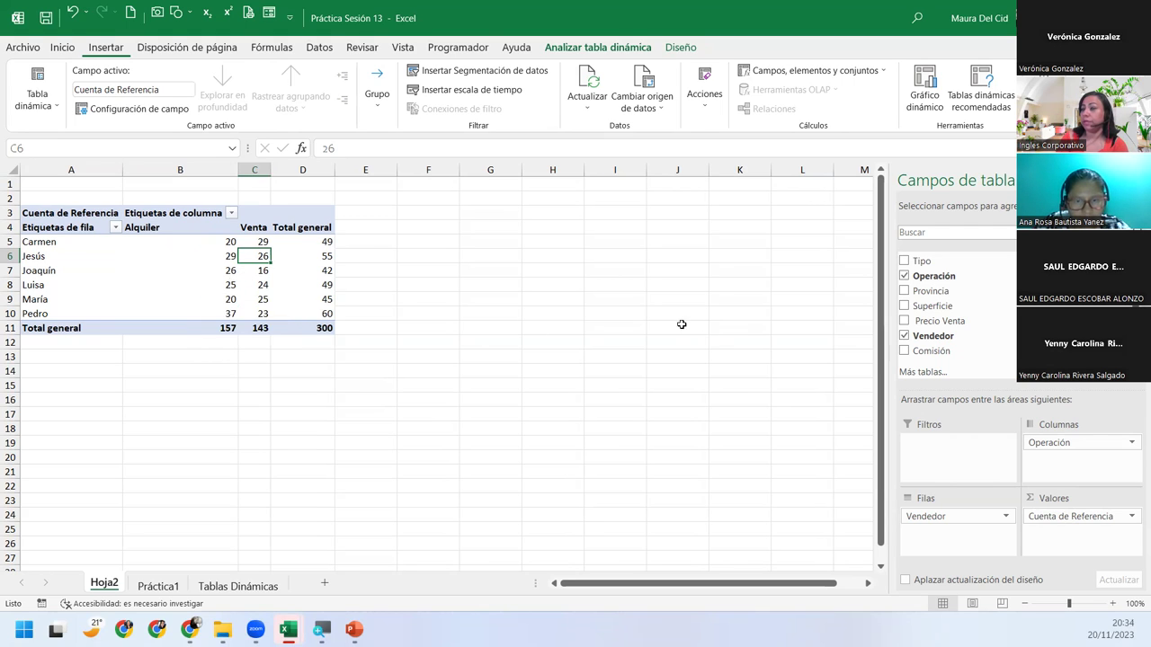
pyautogui.moveTo(1067, 444)
pyautogui.mouseDown()
pyautogui.moveTo(933, 545)
pyautogui.moveTo(942, 535)
pyautogui.mouseUp()
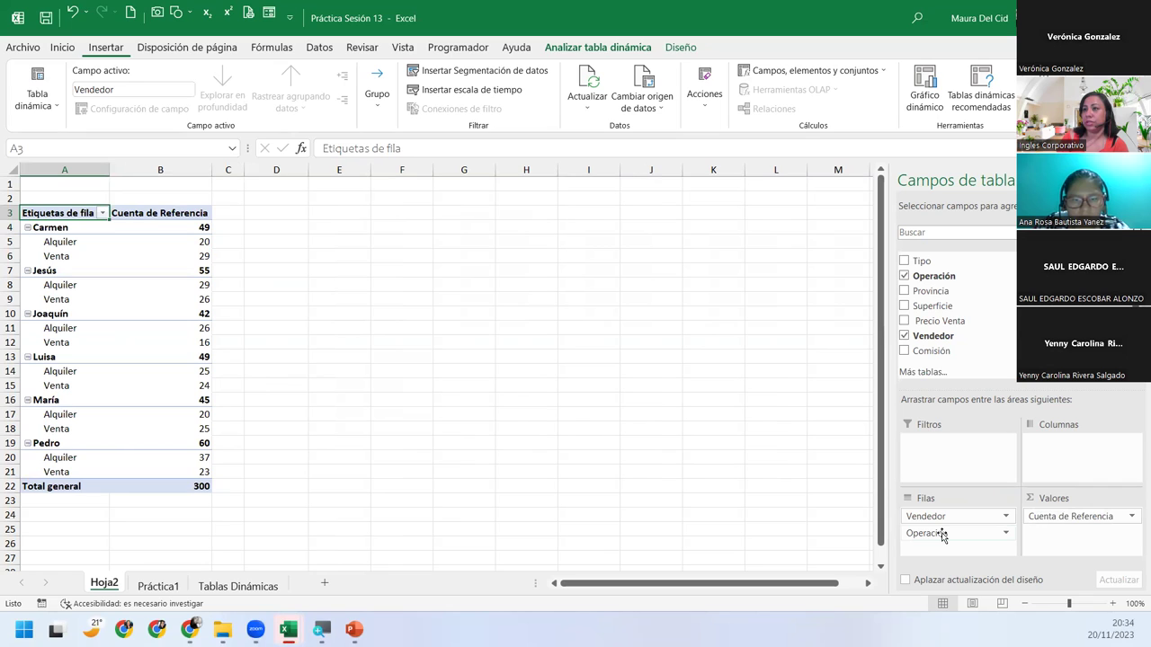
pyautogui.moveTo(942, 536); pyautogui.dragTo(939, 510)
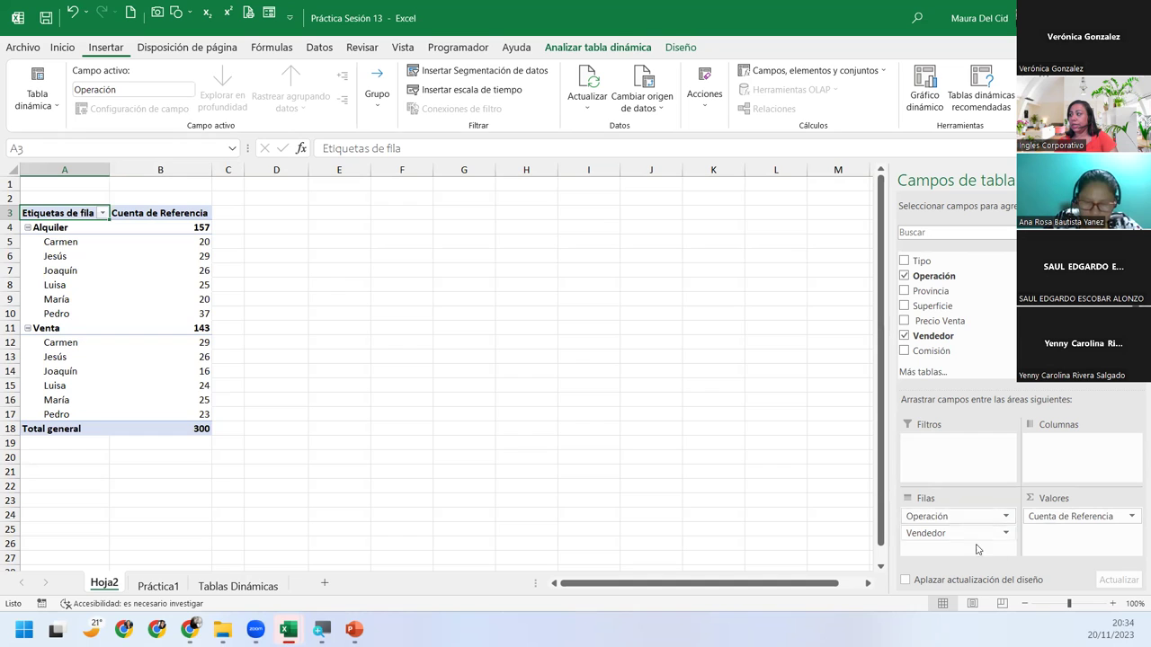
pyautogui.click(1112, 603)
pyautogui.click(1112, 603)
pyautogui.click(1112, 603)
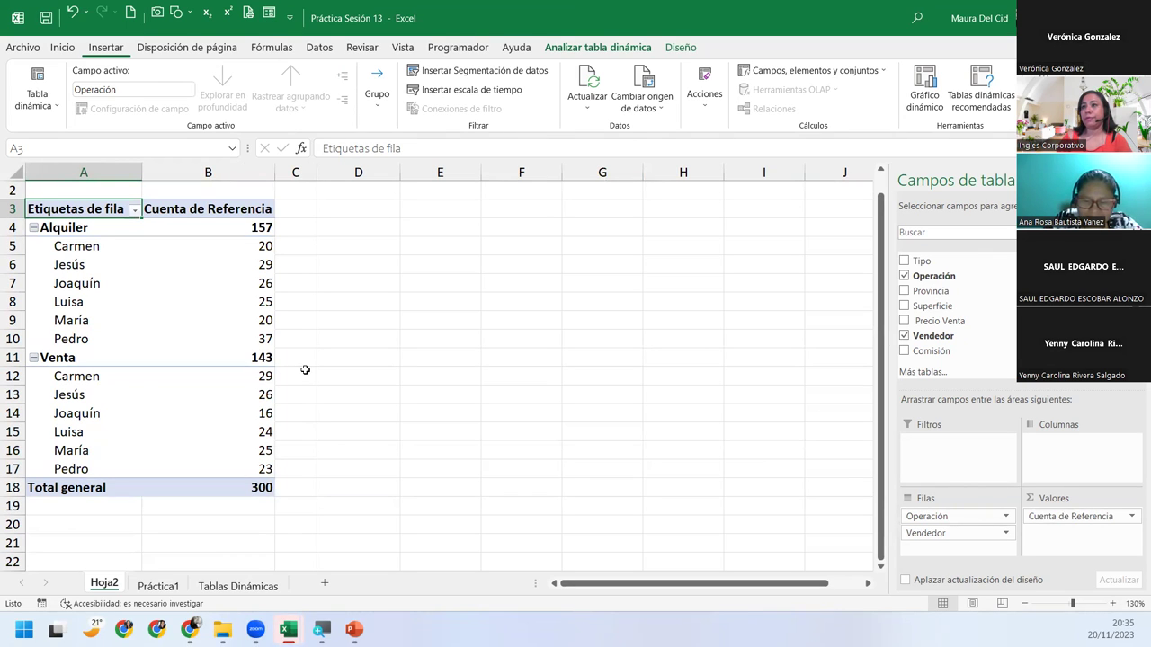
pyautogui.click(252, 224)
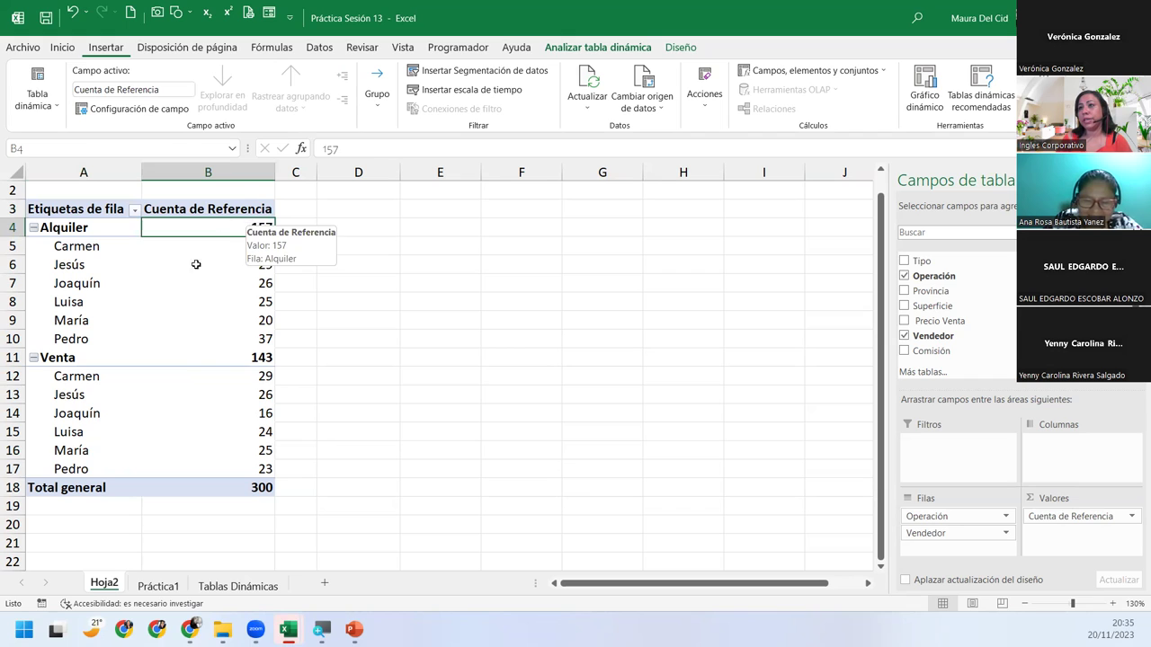
pyautogui.click(212, 358)
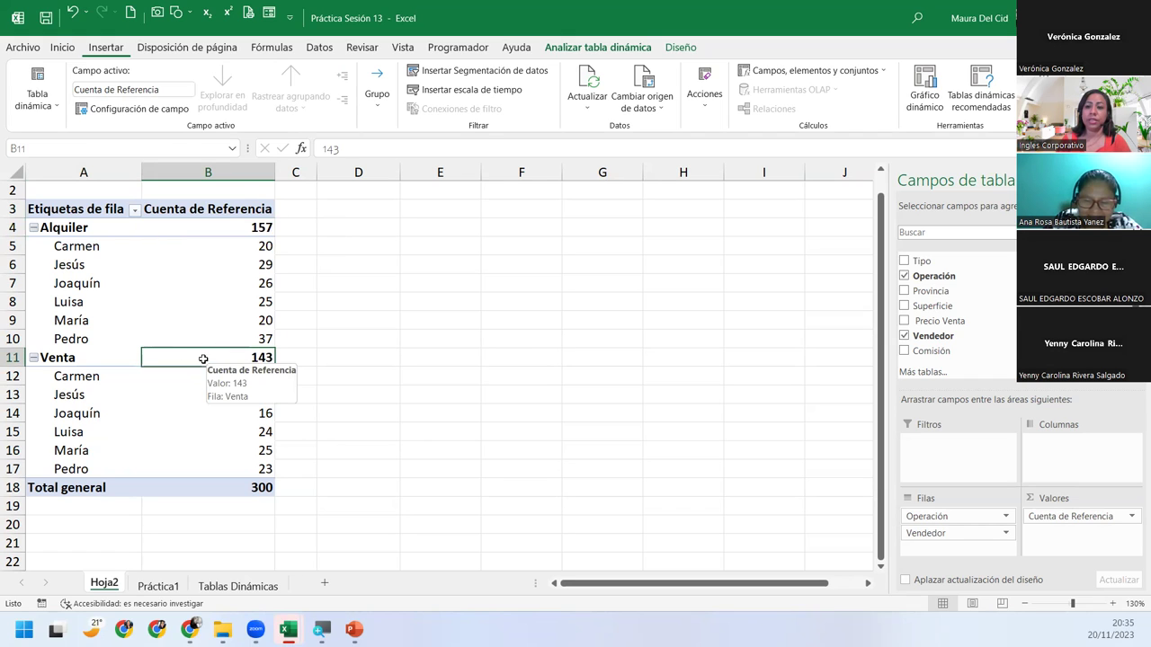
pyautogui.click(172, 248)
pyautogui.click(180, 281)
pyautogui.click(180, 300)
pyautogui.click(180, 339)
pyautogui.click(179, 313)
pyautogui.click(178, 300)
pyautogui.click(176, 278)
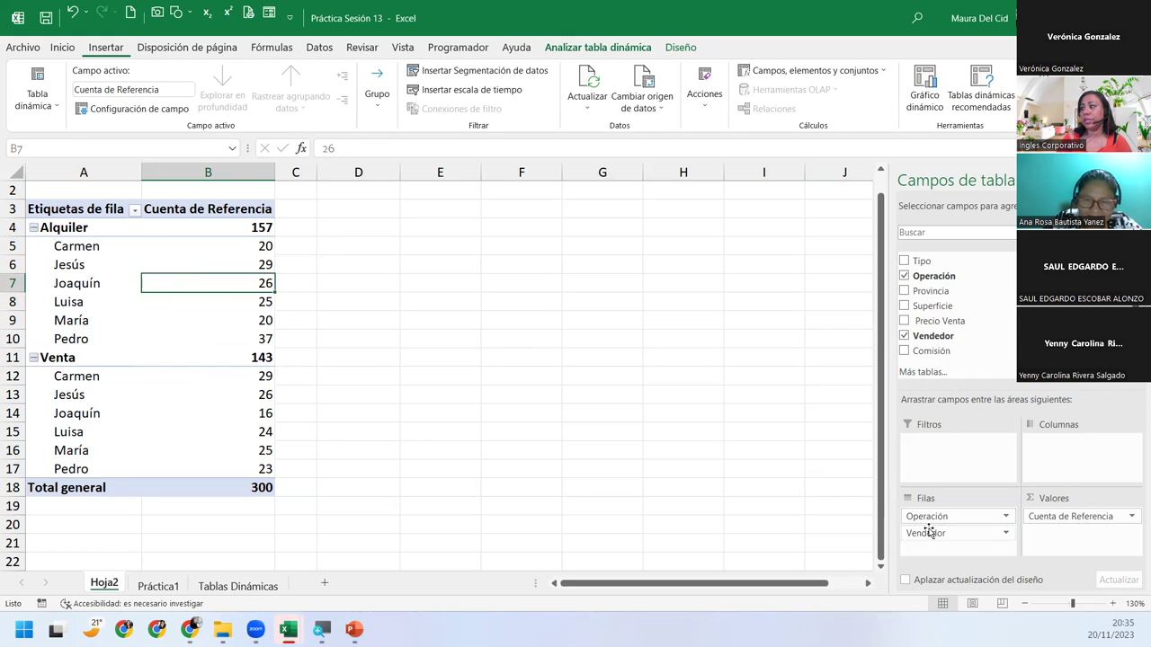
# Step: Try several Vendedor/Operación layouts, ending with Vendedor in Filas and Operación in Columnas
pyautogui.moveTo(926, 533)
pyautogui.mouseDown()
pyautogui.moveTo(944, 531)
pyautogui.moveTo(930, 512)
pyautogui.mouseUp()
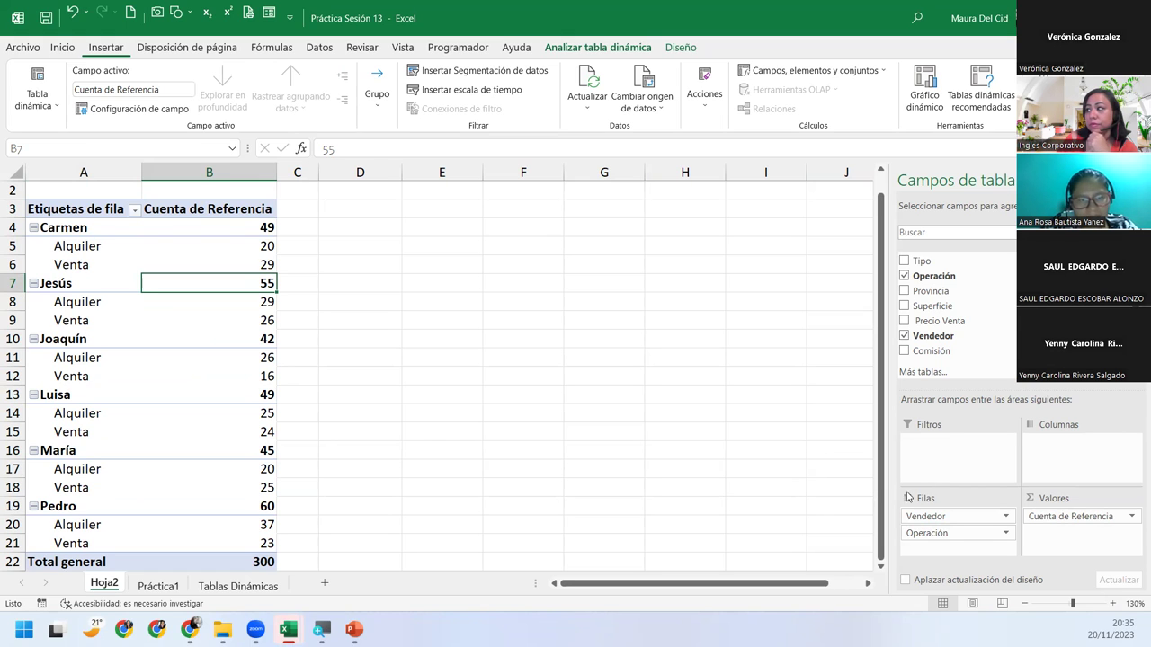
pyautogui.moveTo(919, 517)
pyautogui.mouseDown()
pyautogui.moveTo(929, 554)
pyautogui.moveTo(919, 545)
pyautogui.mouseUp()
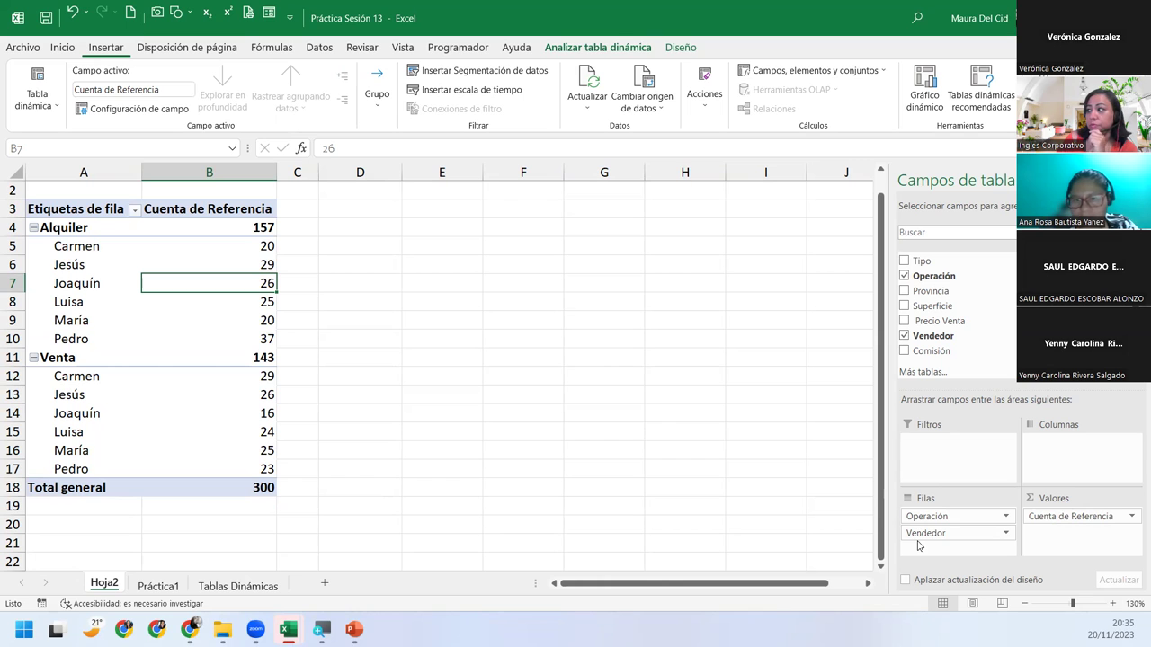
pyautogui.moveTo(938, 517)
pyautogui.mouseDown()
pyautogui.moveTo(1008, 510)
pyautogui.moveTo(1064, 461)
pyautogui.mouseUp()
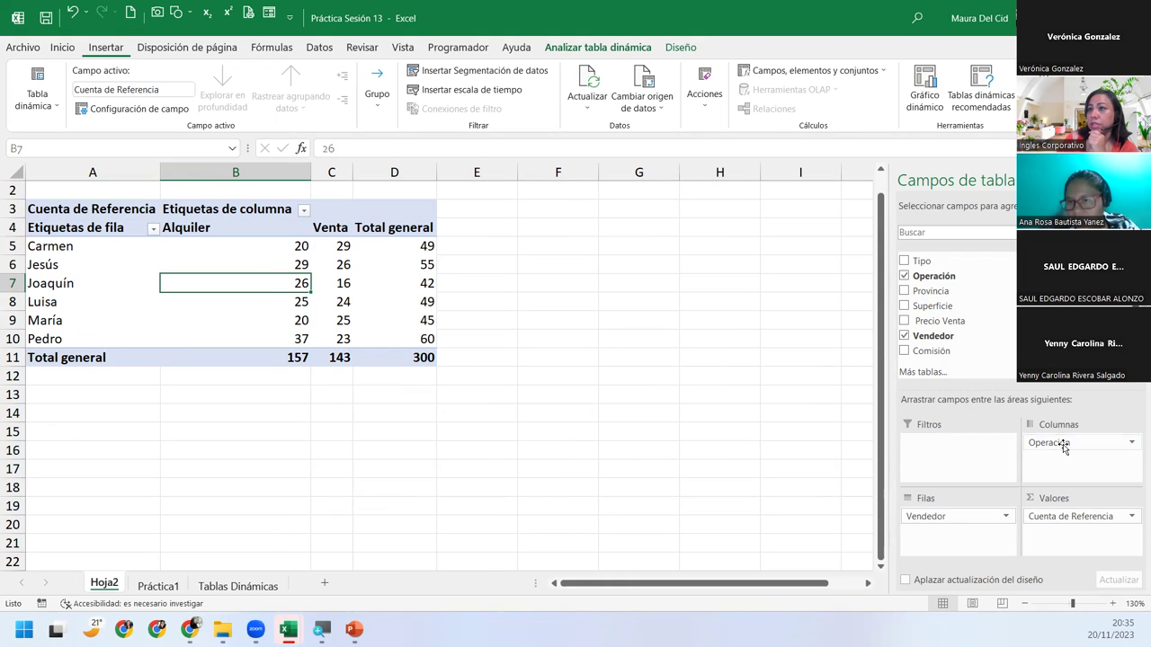
pyautogui.moveTo(1060, 444); pyautogui.dragTo(935, 539)
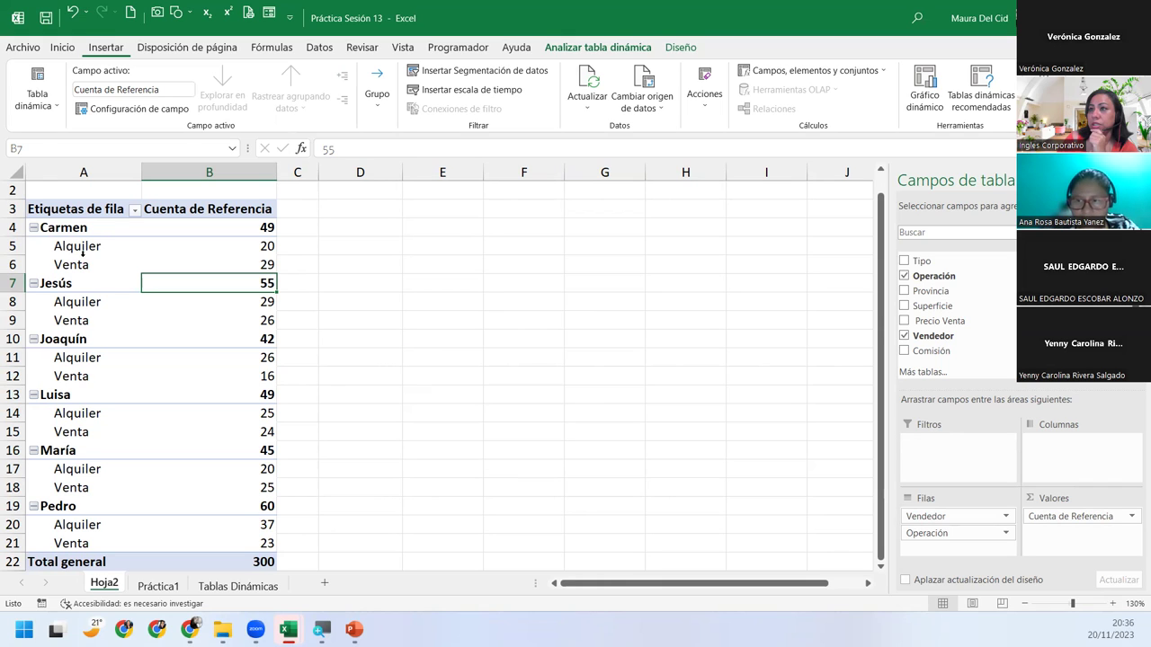
pyautogui.click(82, 261)
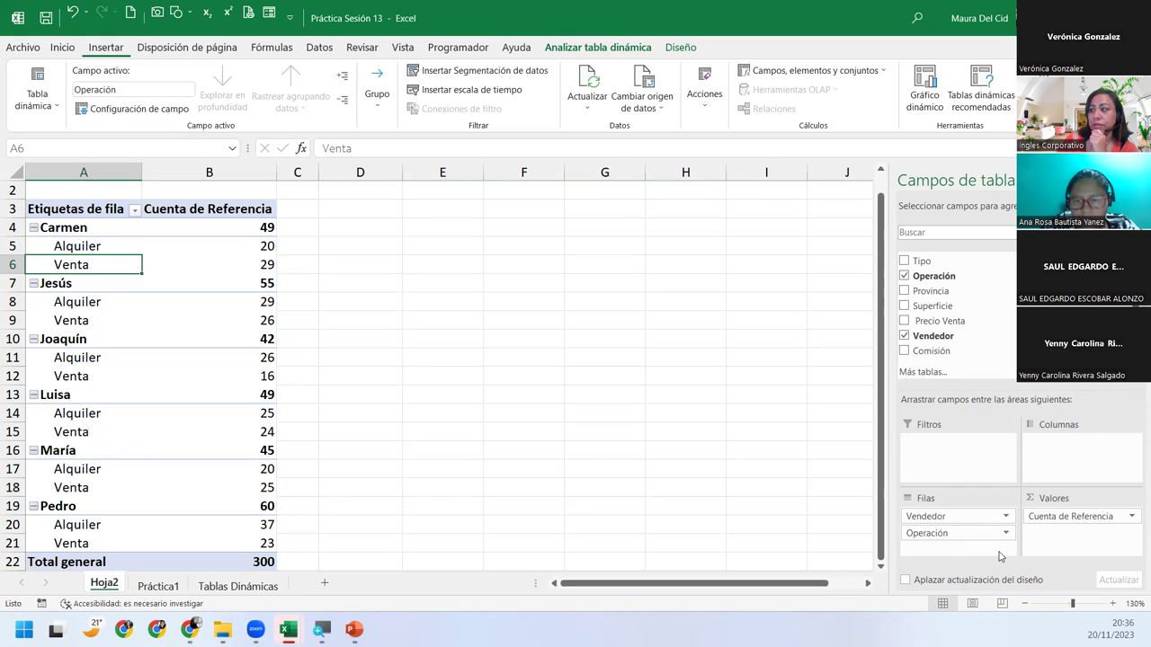
pyautogui.moveTo(950, 535)
pyautogui.mouseDown()
pyautogui.moveTo(966, 526)
pyautogui.moveTo(952, 511)
pyautogui.mouseUp()
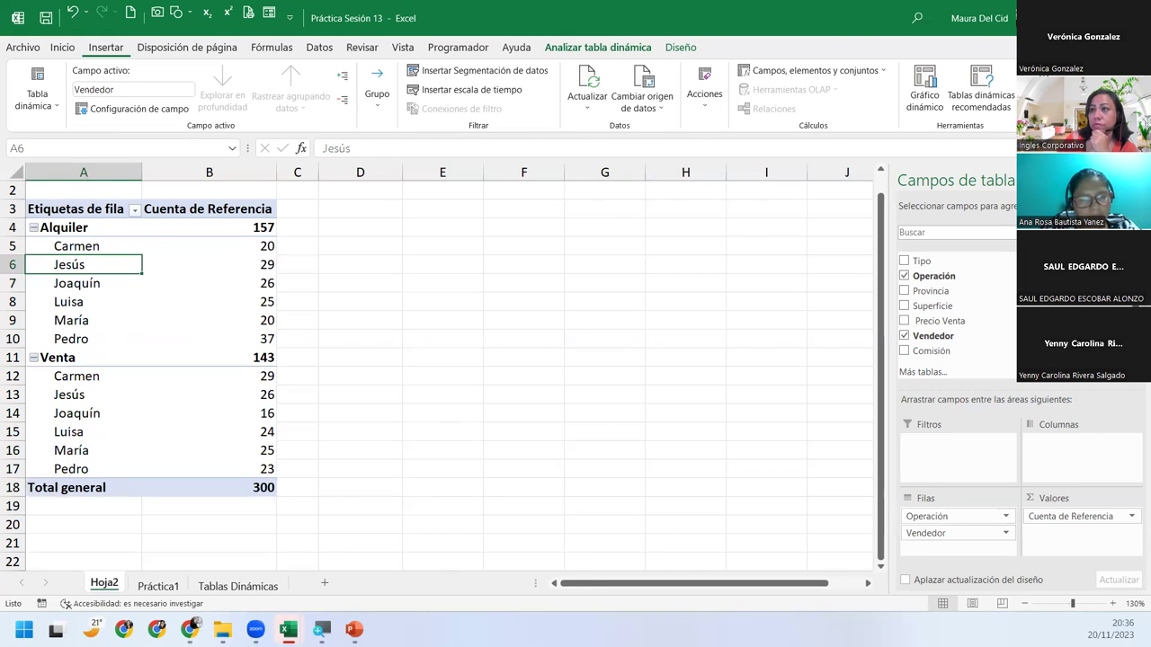
pyautogui.moveTo(949, 516); pyautogui.dragTo(1100, 445)
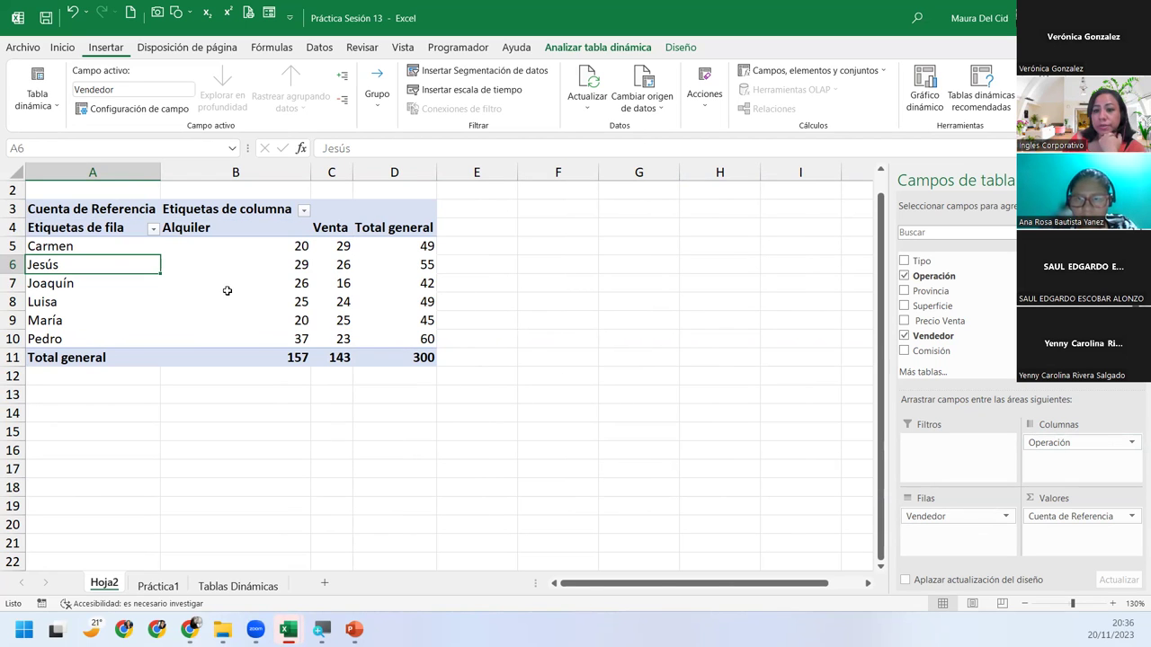
# Step: Delete the Total general column through the right-click menu on its D4 header
pyautogui.click(215, 222)
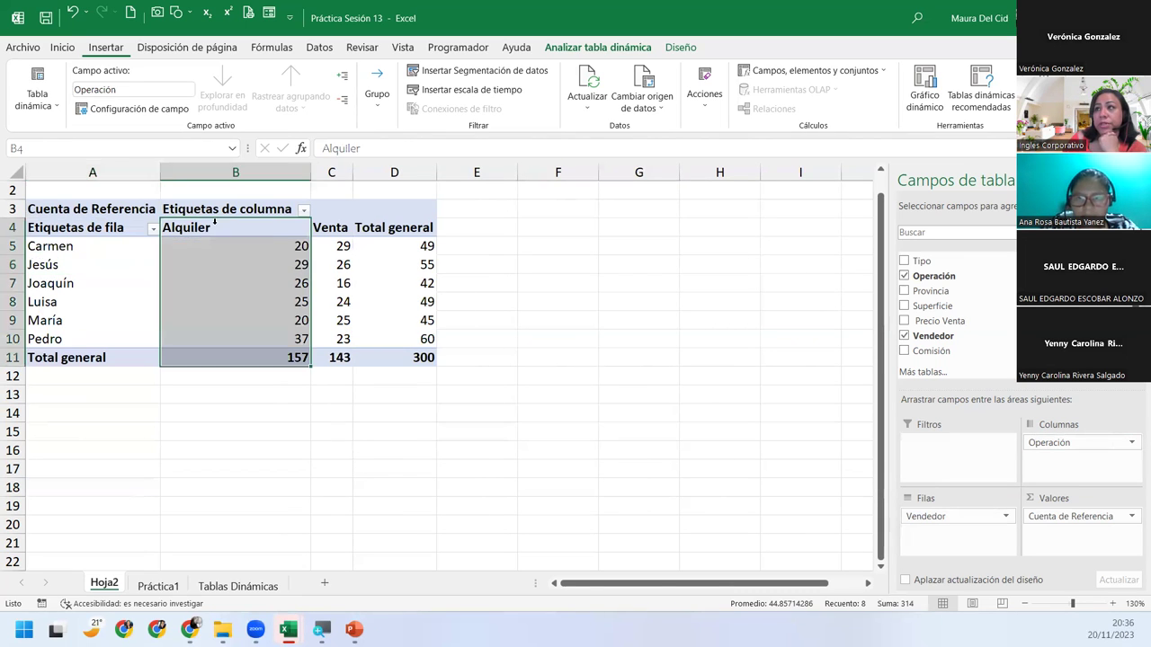
pyautogui.click(312, 222)
pyautogui.click(407, 230)
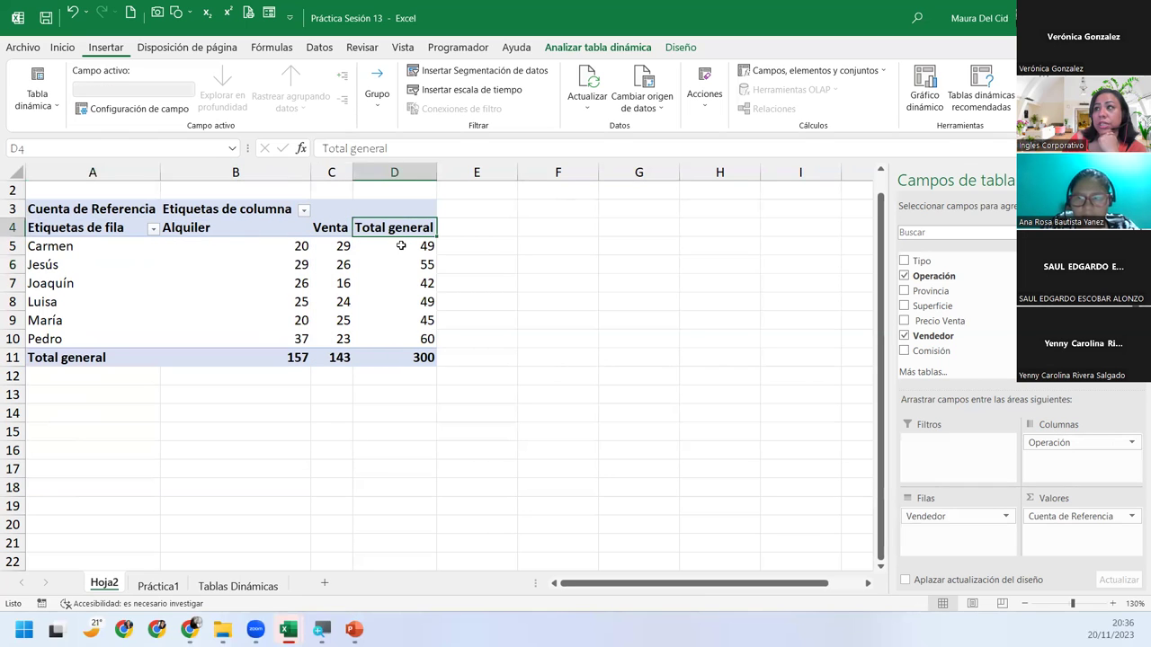
pyautogui.click(401, 246)
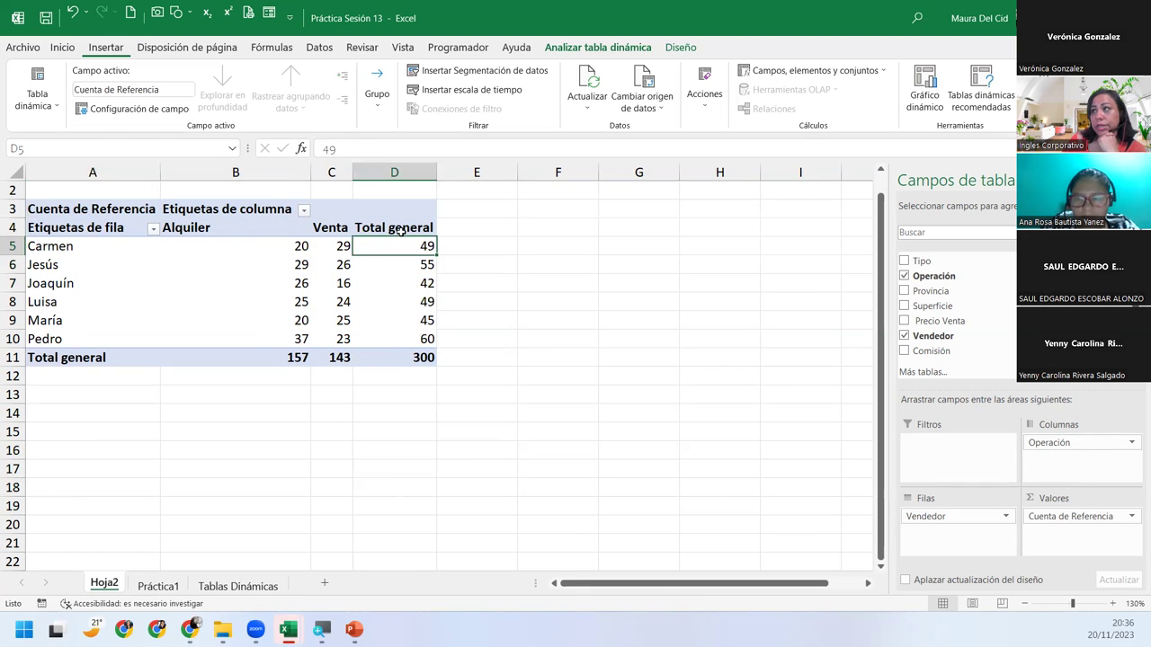
pyautogui.rightClick(405, 232)
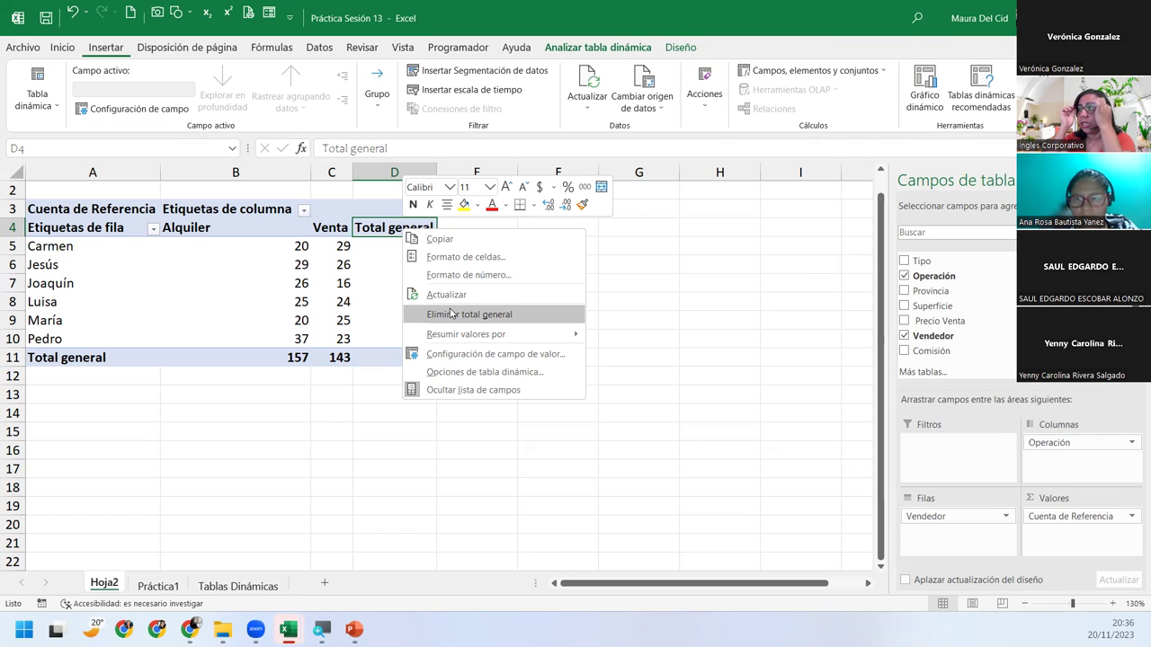
pyautogui.click(452, 312)
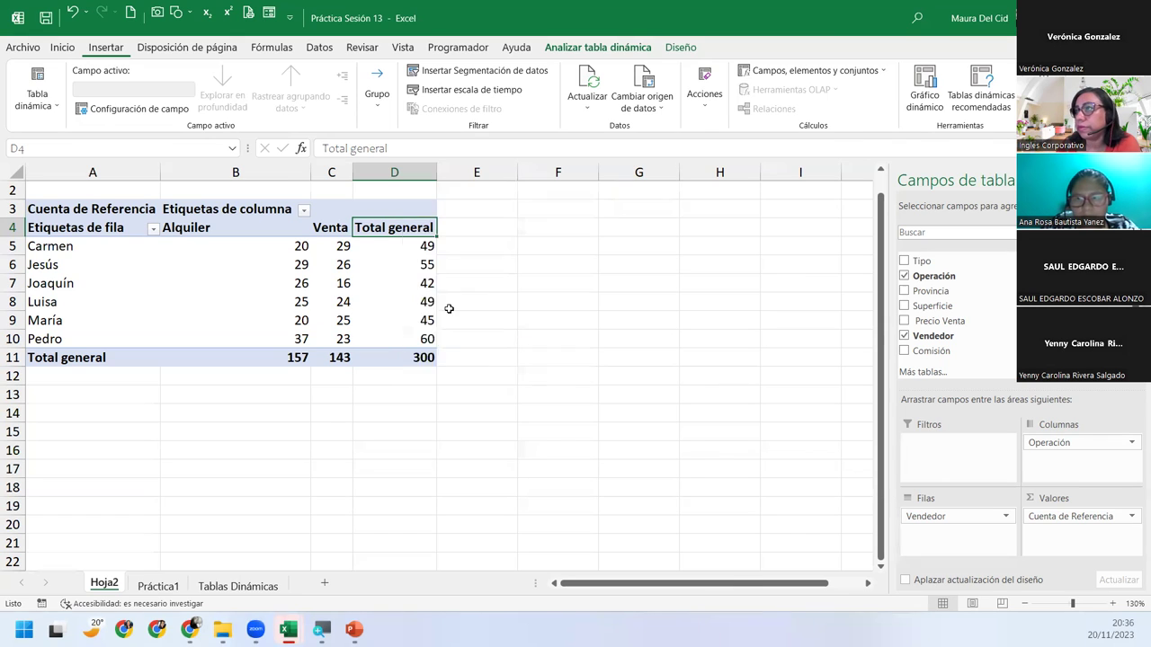
pyautogui.click(292, 247)
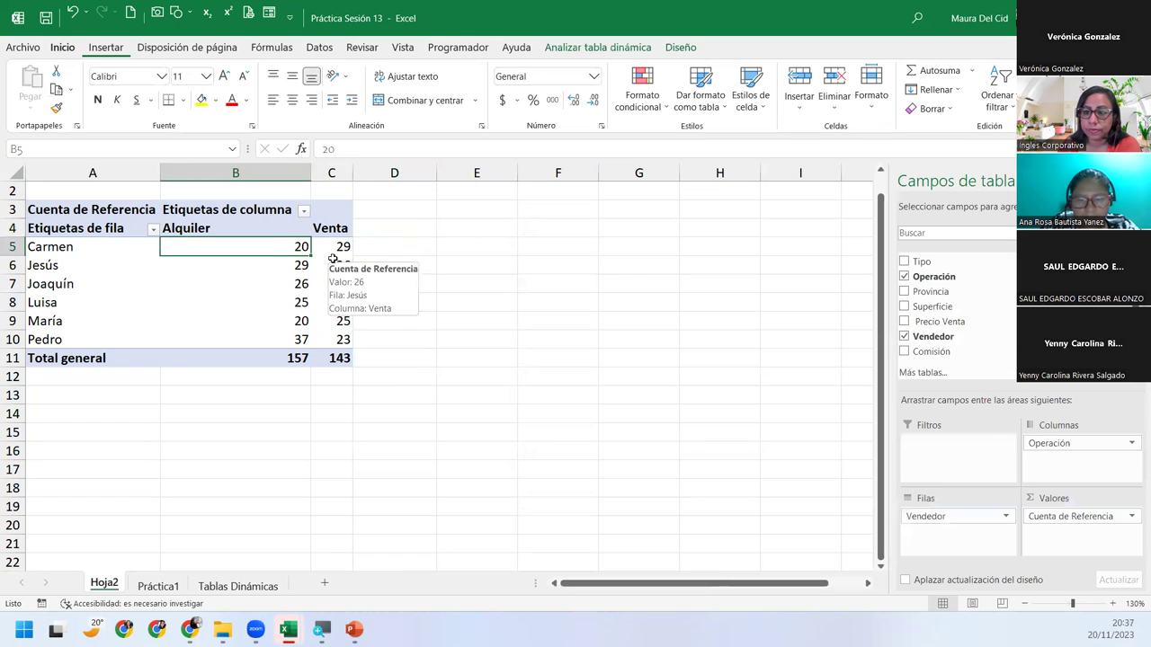
pyautogui.click(333, 261)
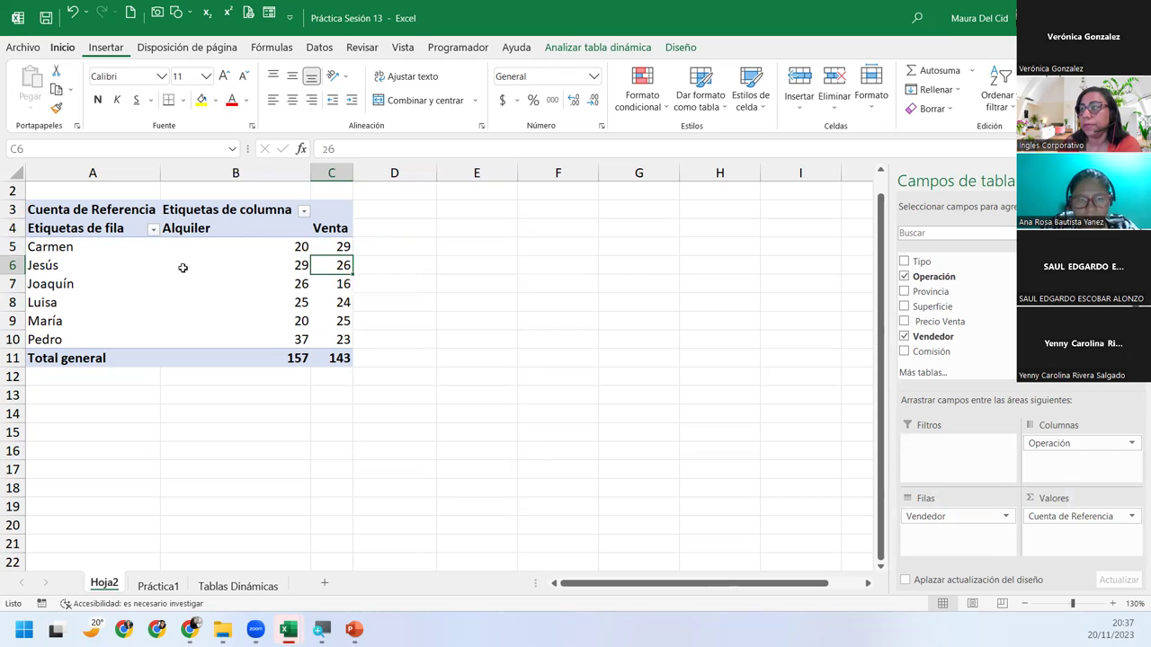
pyautogui.click(296, 320)
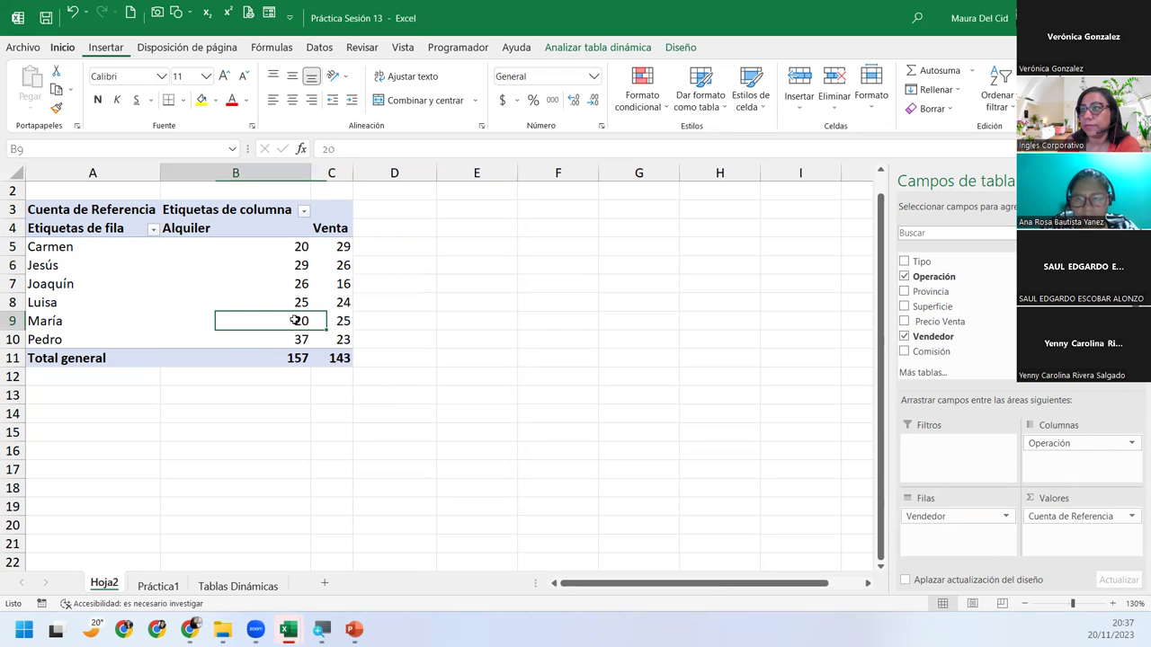
pyautogui.click(128, 305)
pyautogui.click(204, 318)
pyautogui.click(225, 262)
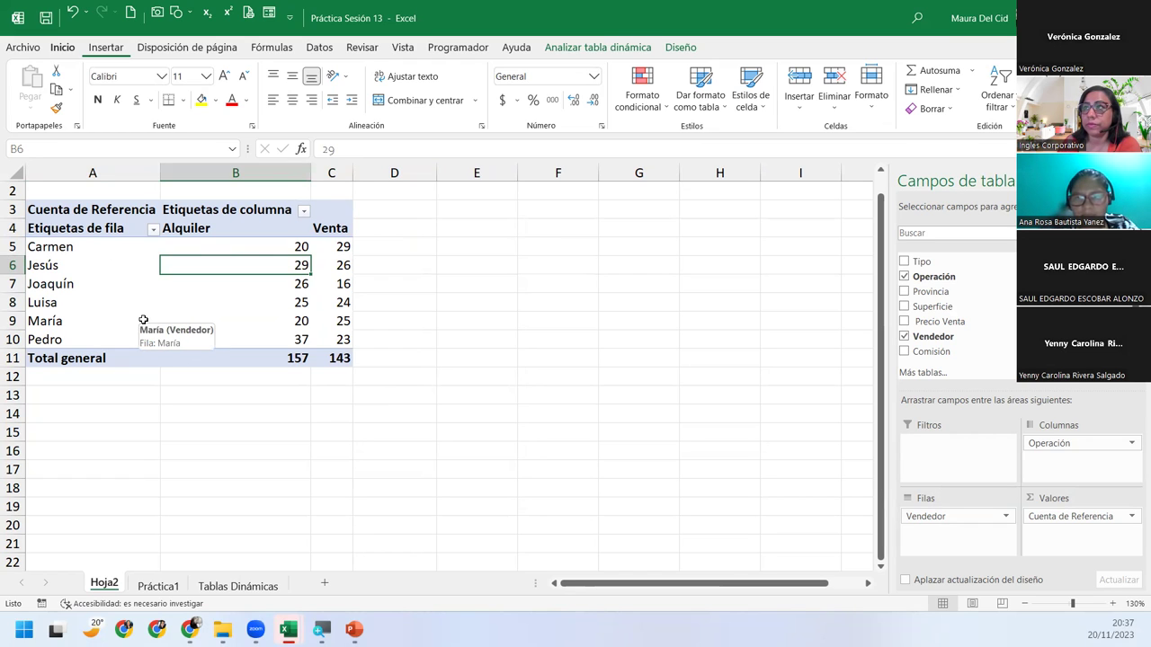
pyautogui.click(115, 248)
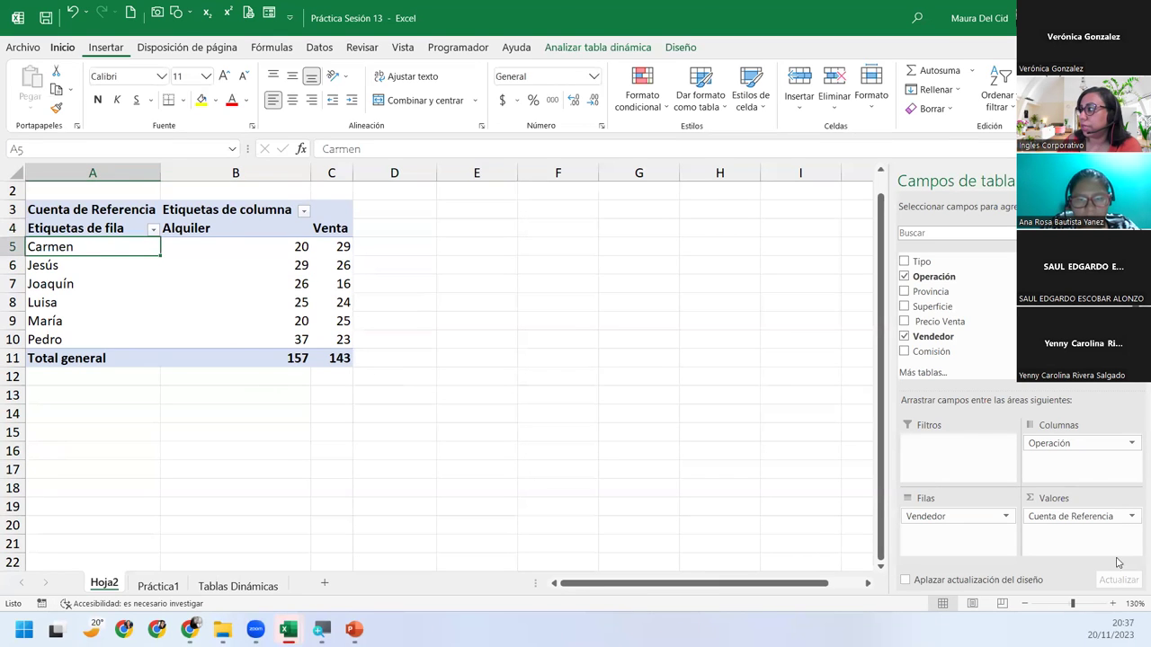
pyautogui.click(1130, 517)
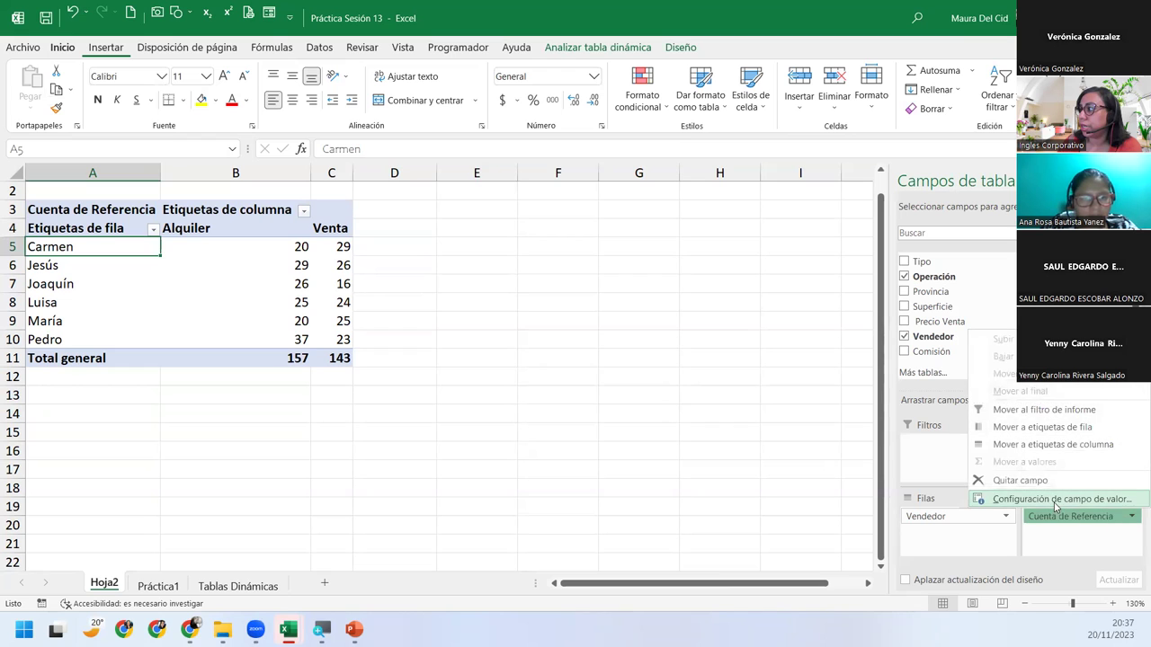
pyautogui.click(1055, 500)
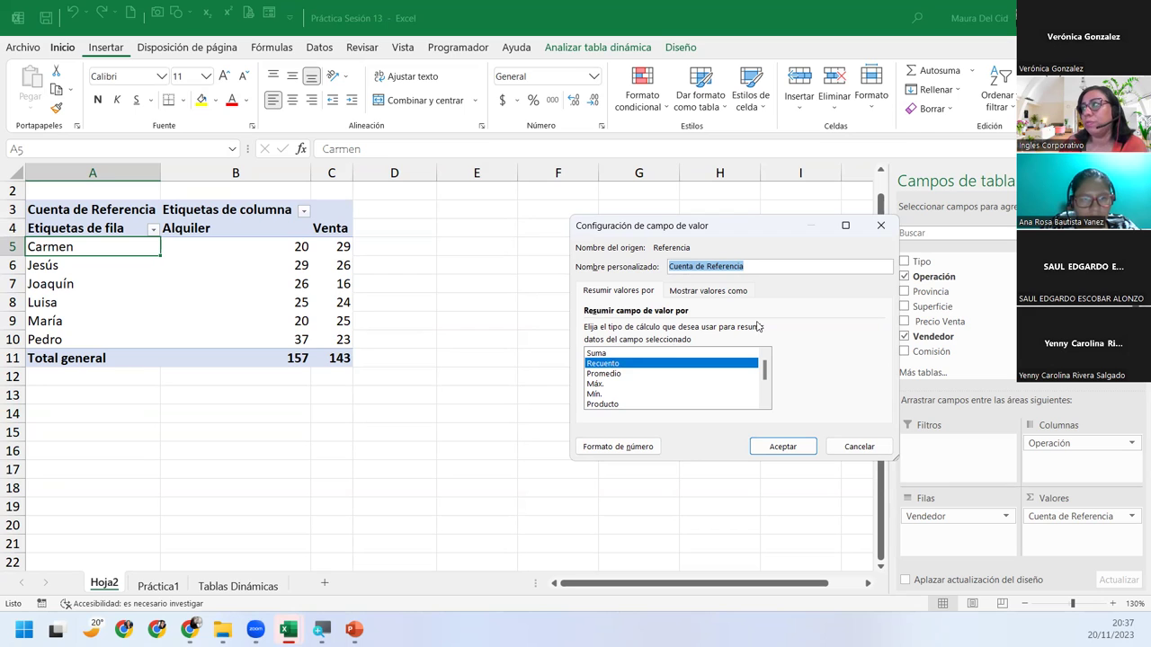
pyautogui.click(893, 225)
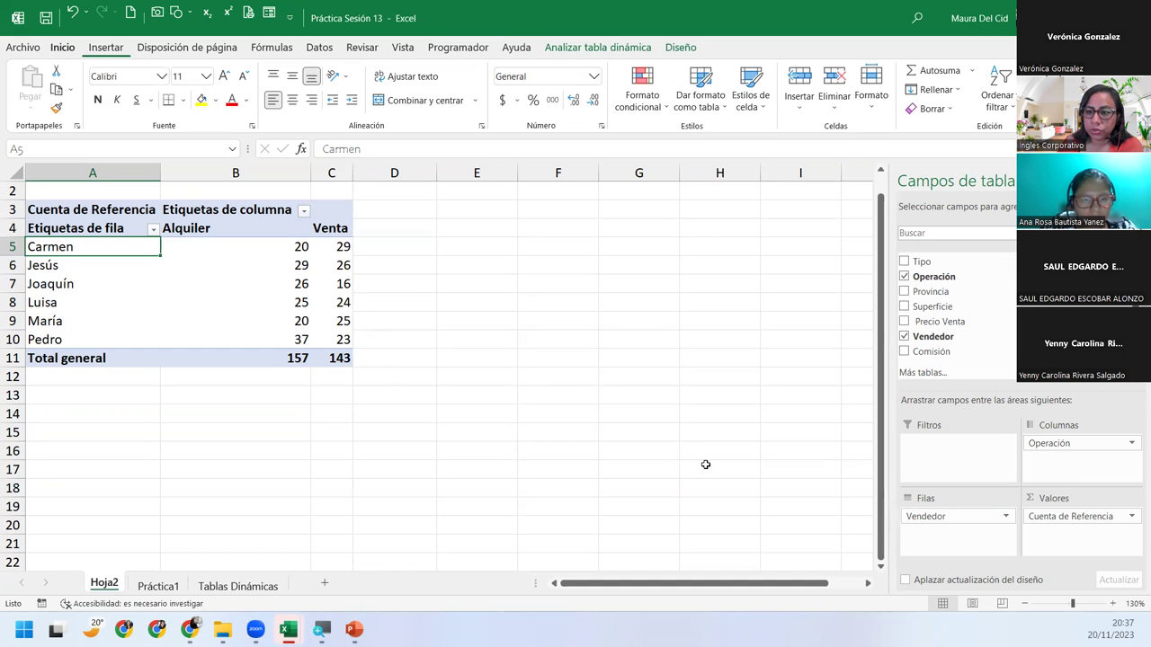
pyautogui.moveTo(225, 620)
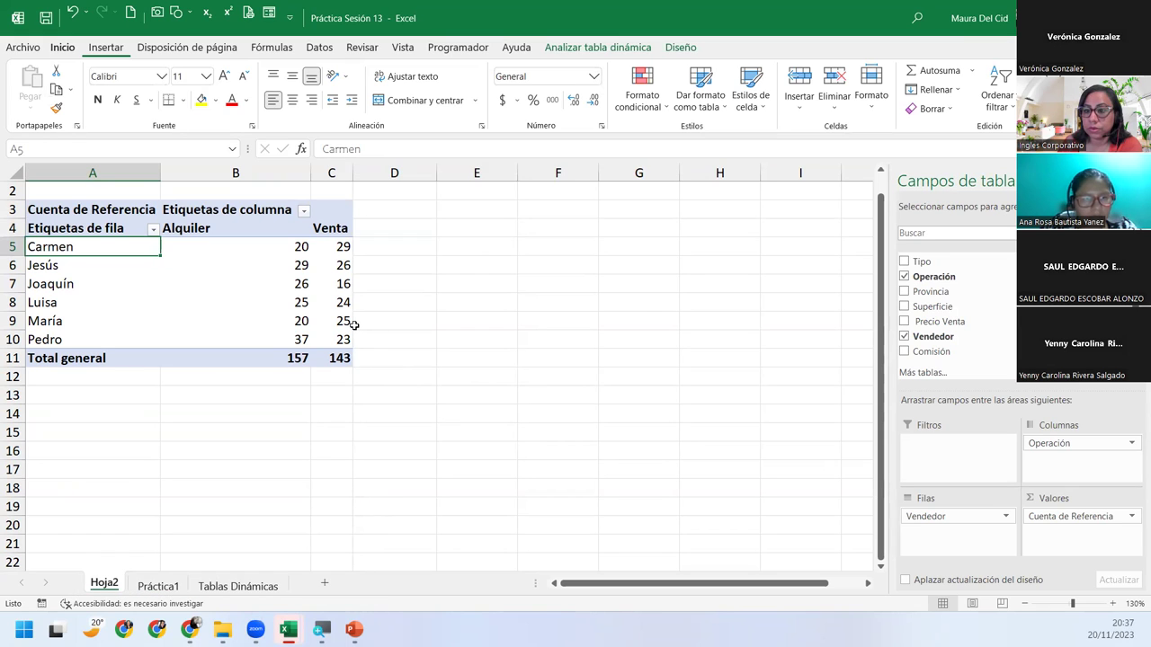
pyautogui.rightClick(345, 231)
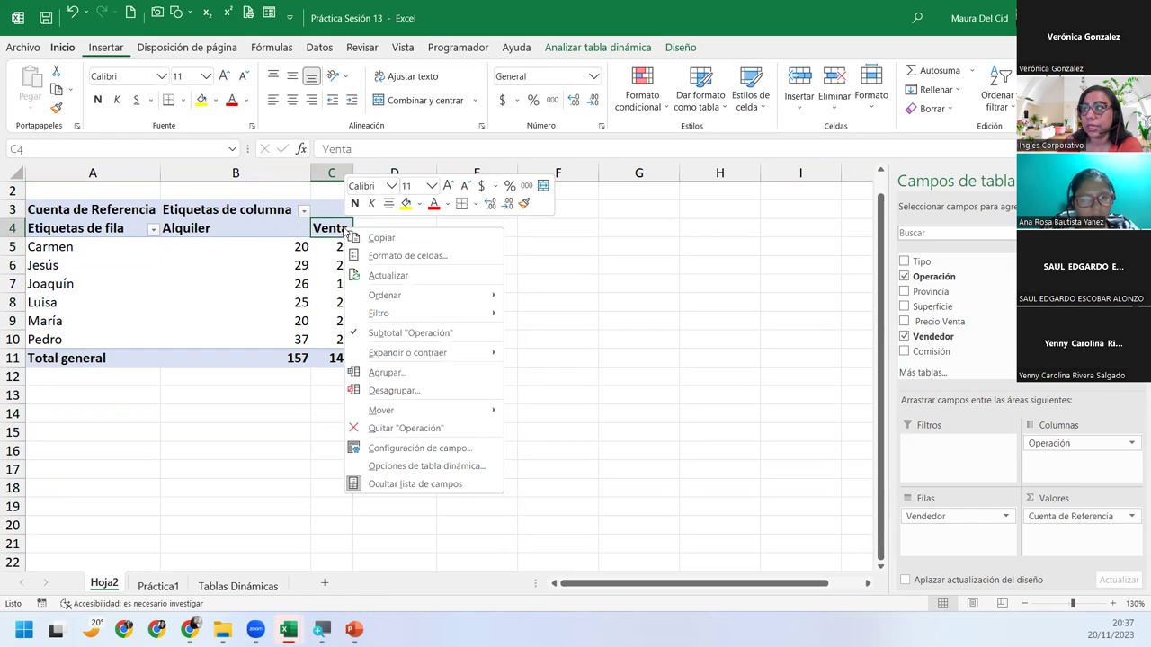
pyautogui.click(257, 362)
pyautogui.click(256, 335)
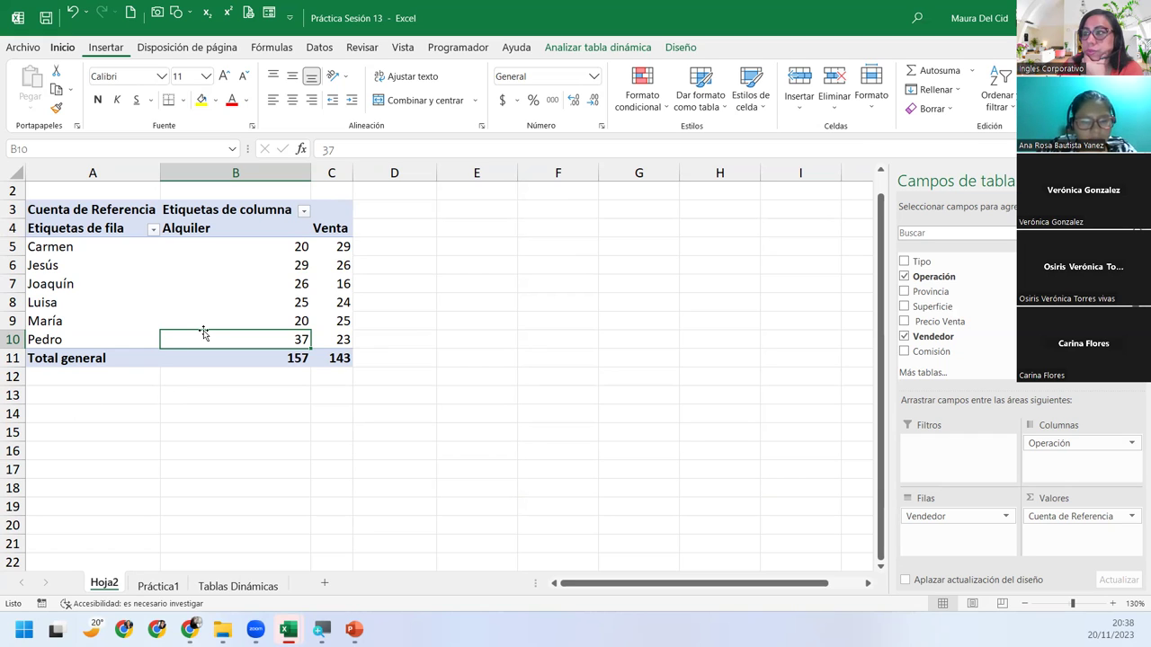
# Step: Clear the Hoja2 tab name and enter 'Ejercicio' as the new sheet name
pyautogui.doubleClick(106, 583)
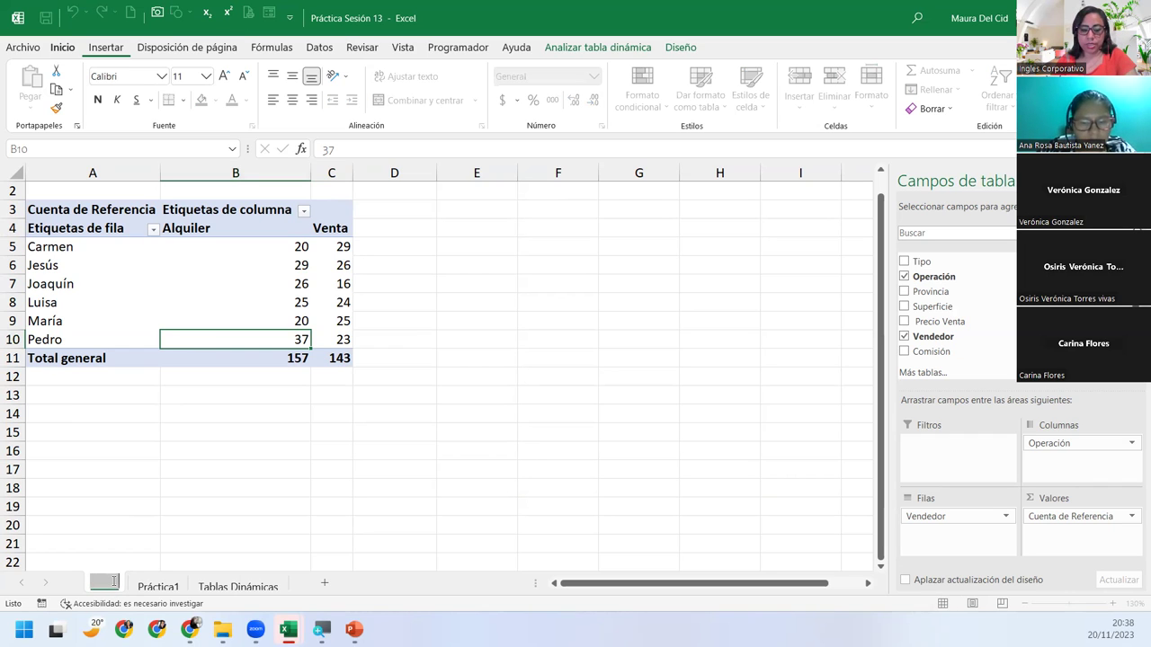
pyautogui.press('BackSpace')
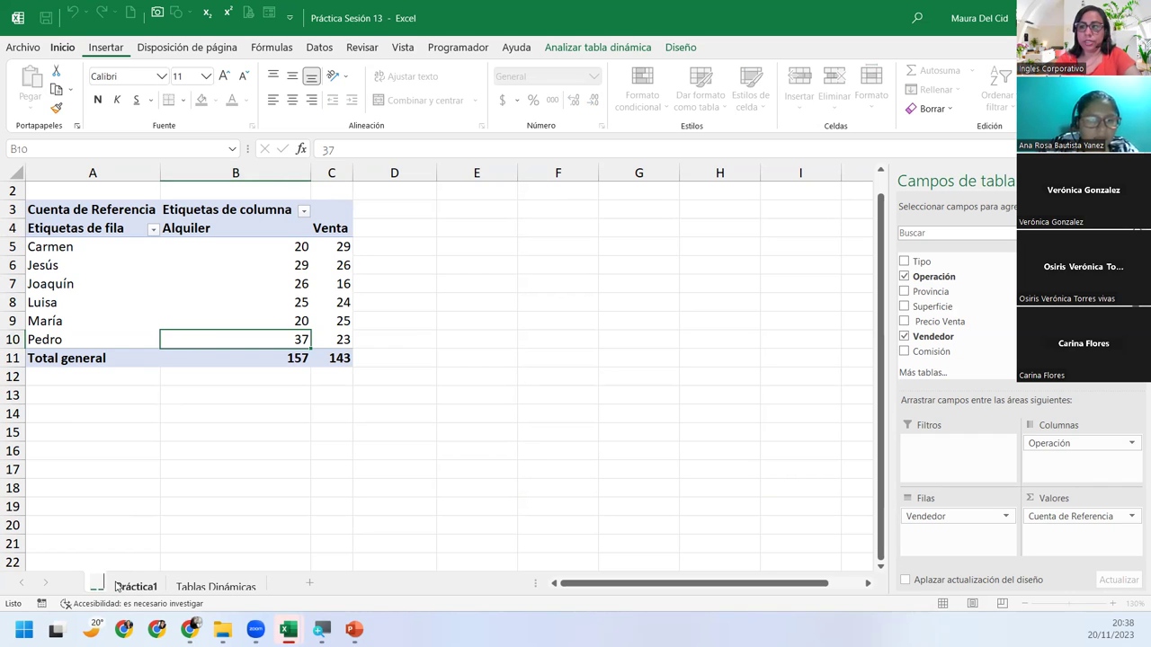
pyautogui.write('Ejercicio')
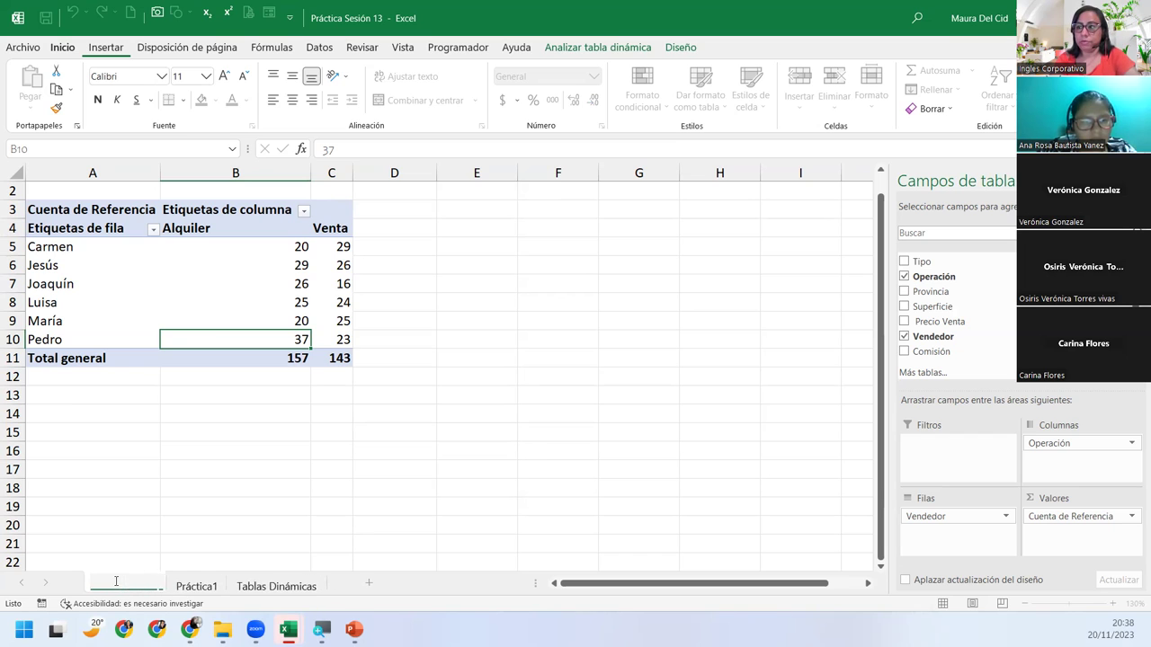
pyautogui.press('Return')
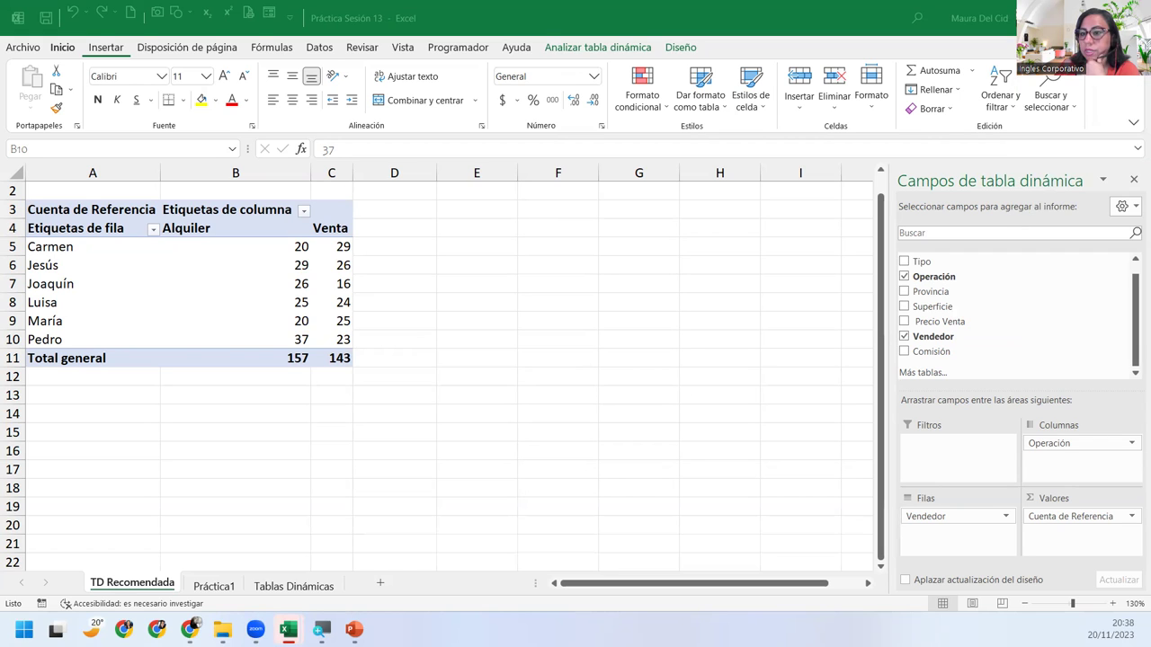
# Step: Autofit column B on Tablas Dinámicas to show full sales totals, then return to Práctica1
pyautogui.click(269, 591)
pyautogui.click(269, 586)
pyautogui.scroll(5, 216, 350)
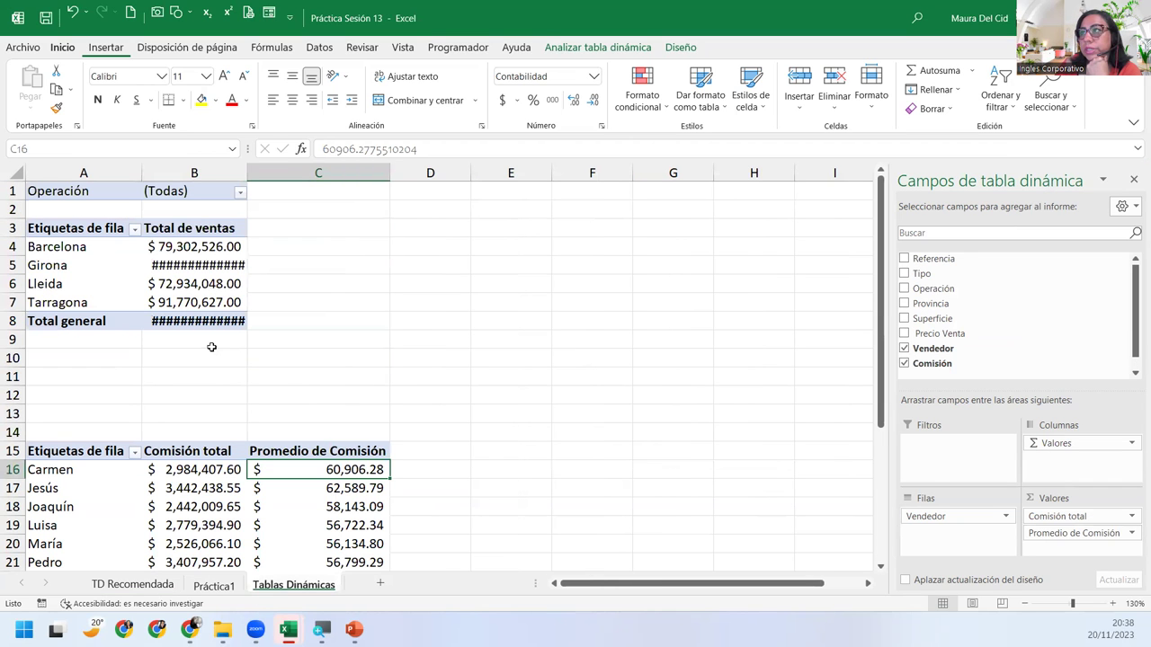
pyautogui.click(187, 266)
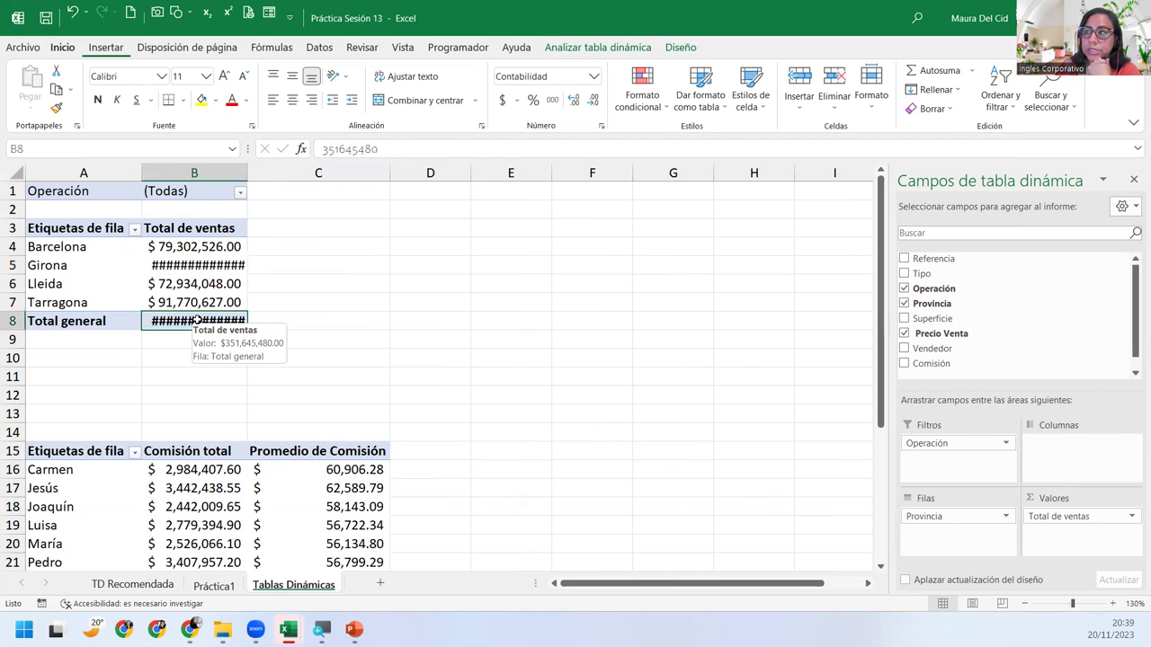
pyautogui.doubleClick(248, 170)
pyautogui.click(218, 508)
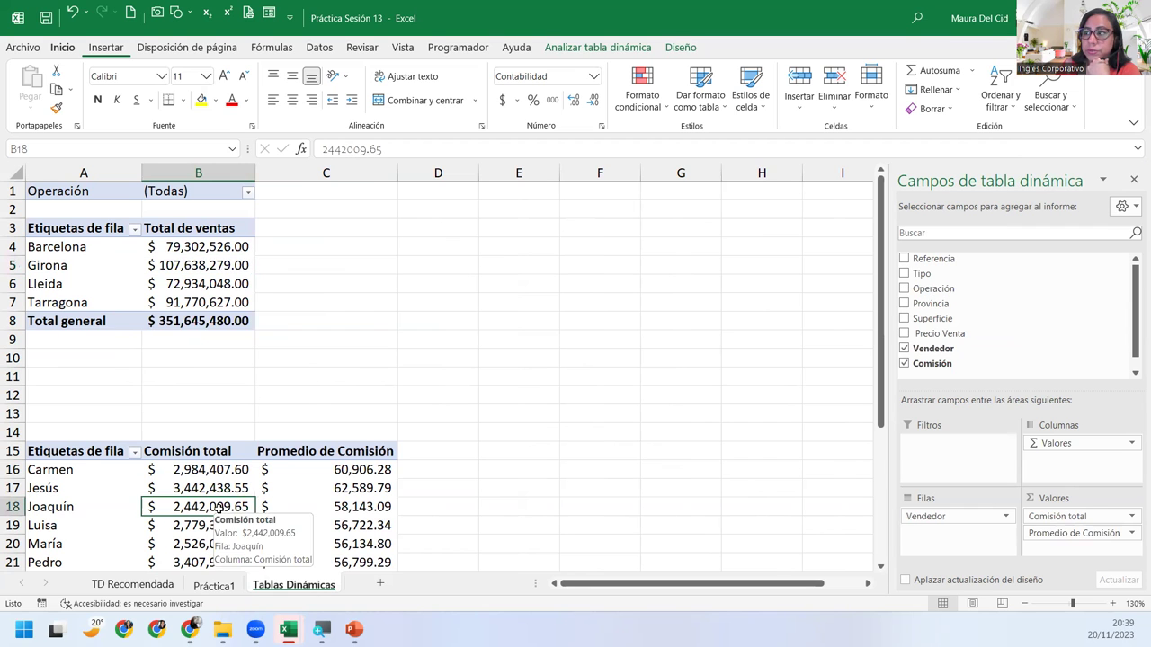
pyautogui.scroll(-2, 218, 508)
pyautogui.scroll(2, 218, 509)
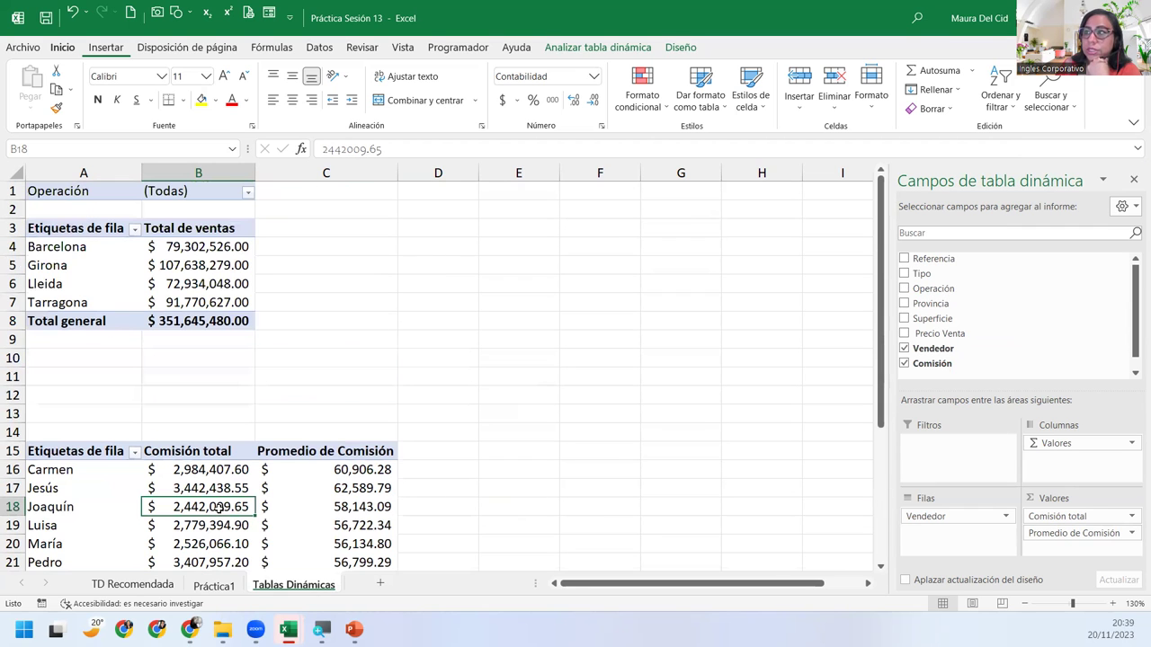
pyautogui.click(214, 585)
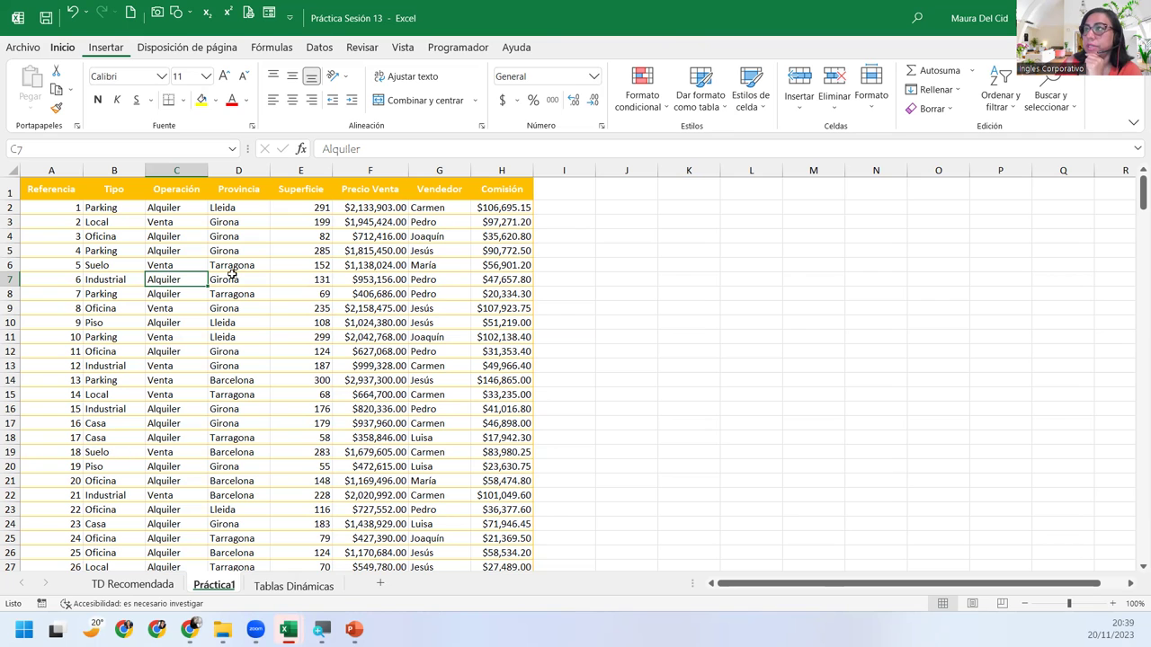
# Step: From a cell in the Práctica1 data, start a new pivot table via Insertar > Tabla dinámica
pyautogui.click(178, 226)
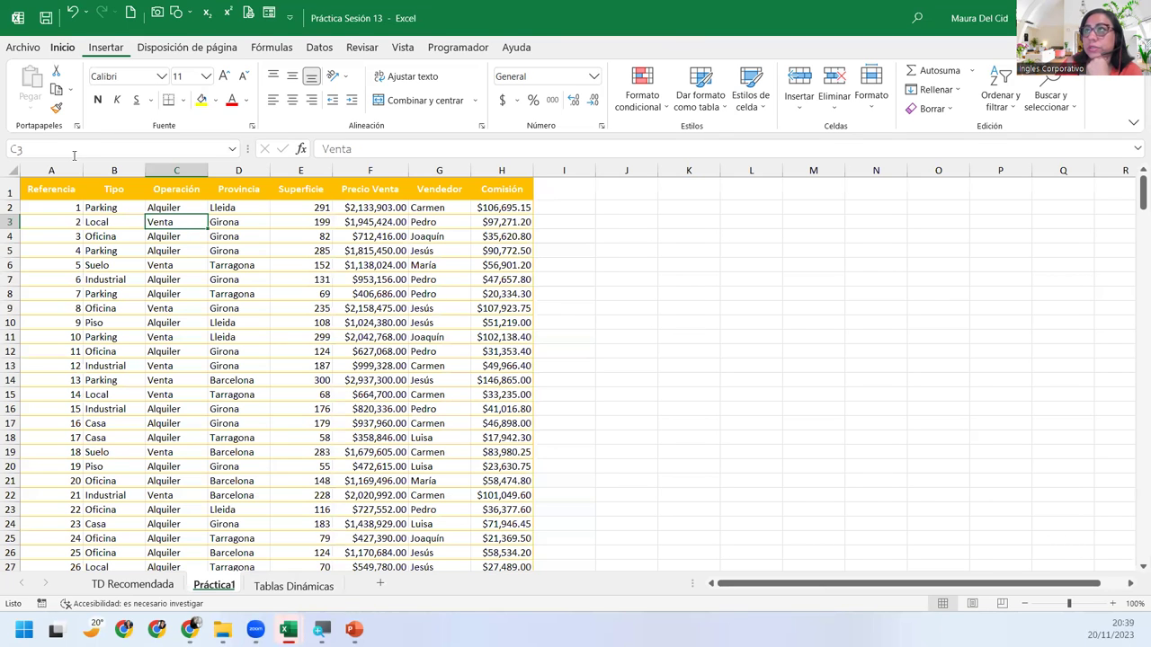
pyautogui.click(25, 46)
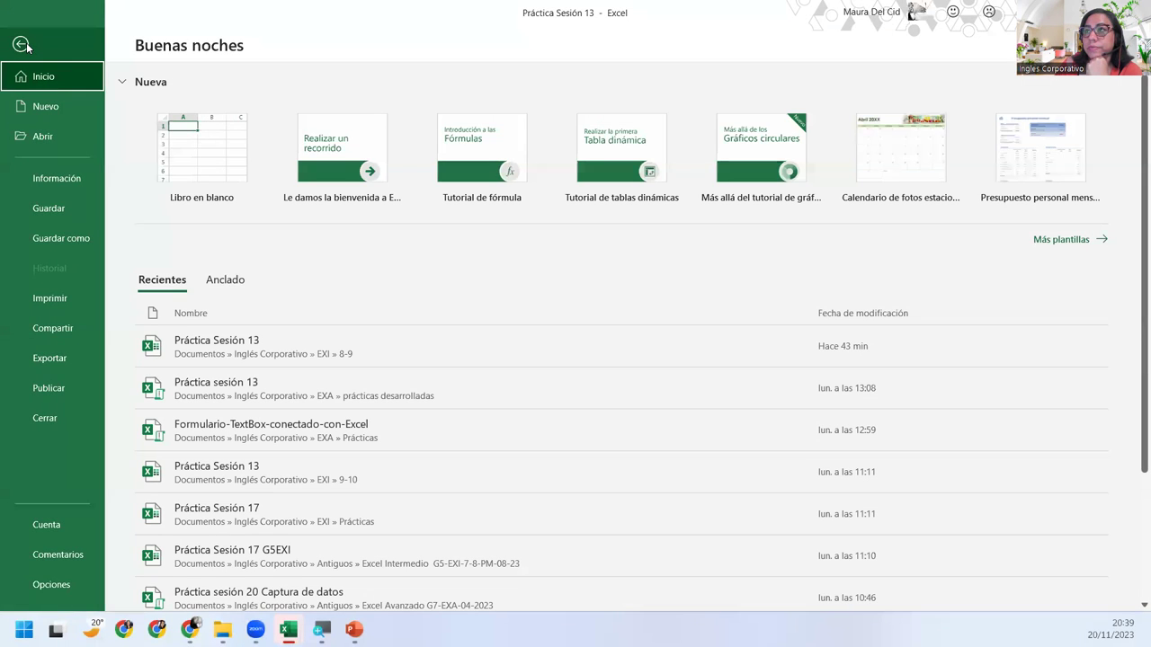
pyautogui.click(23, 45)
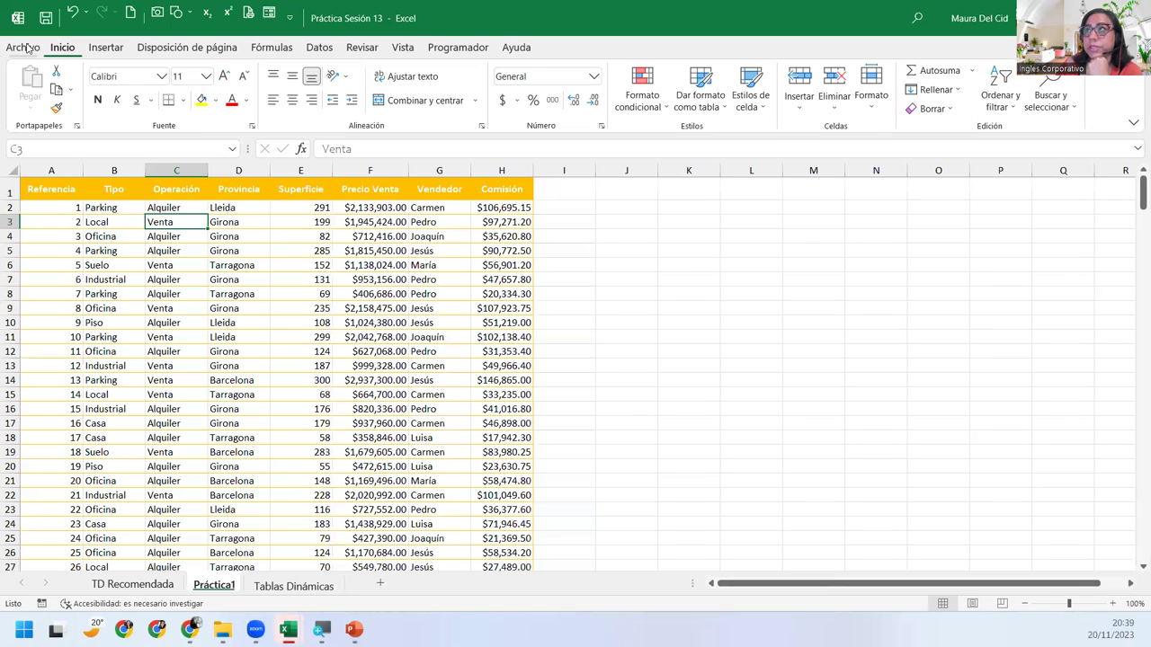
pyautogui.click(106, 48)
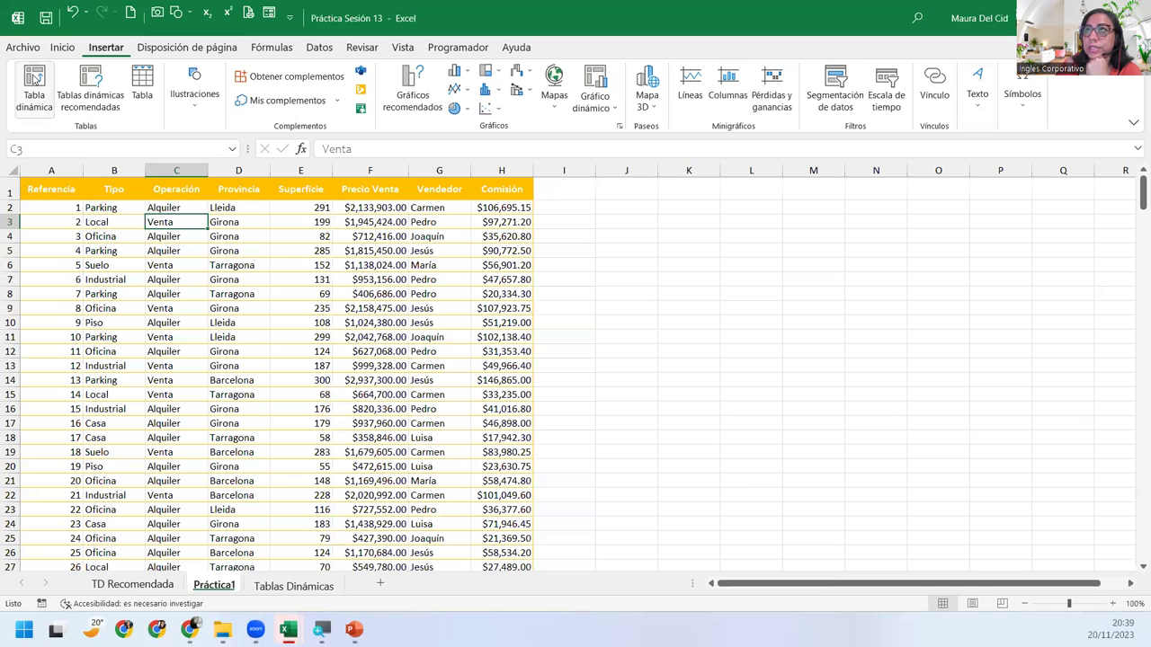
pyautogui.click(33, 80)
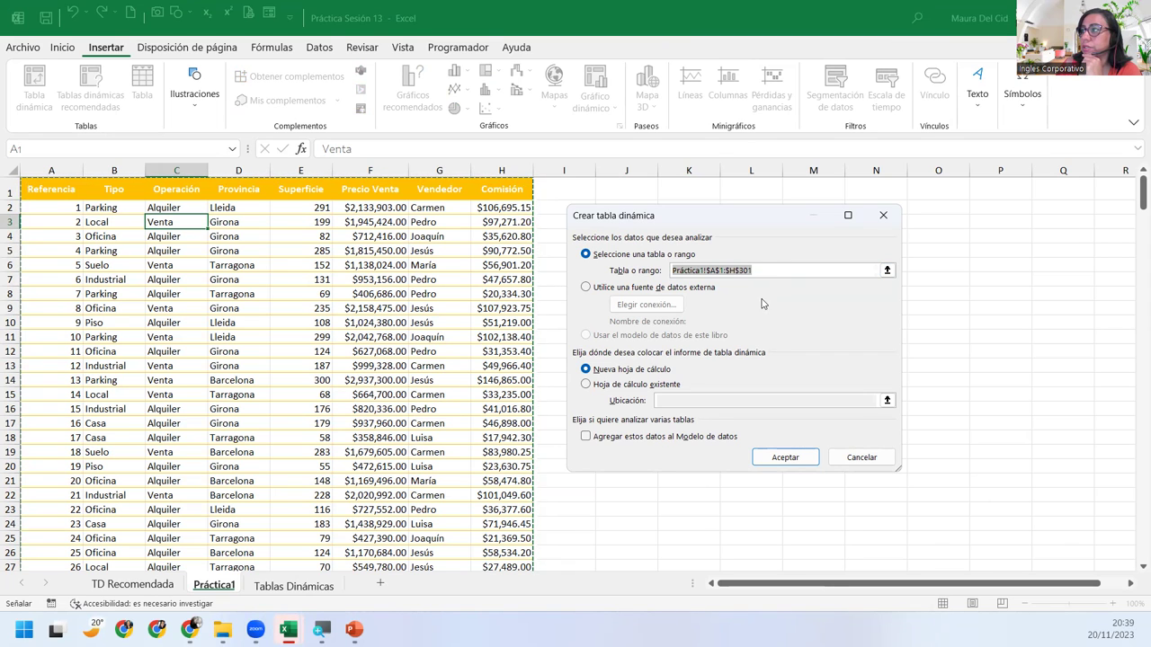
# Step: Place the pivot on the existing Tablas Dinámicas sheet at cell A30 and confirm
pyautogui.click(600, 386)
pyautogui.click(667, 398)
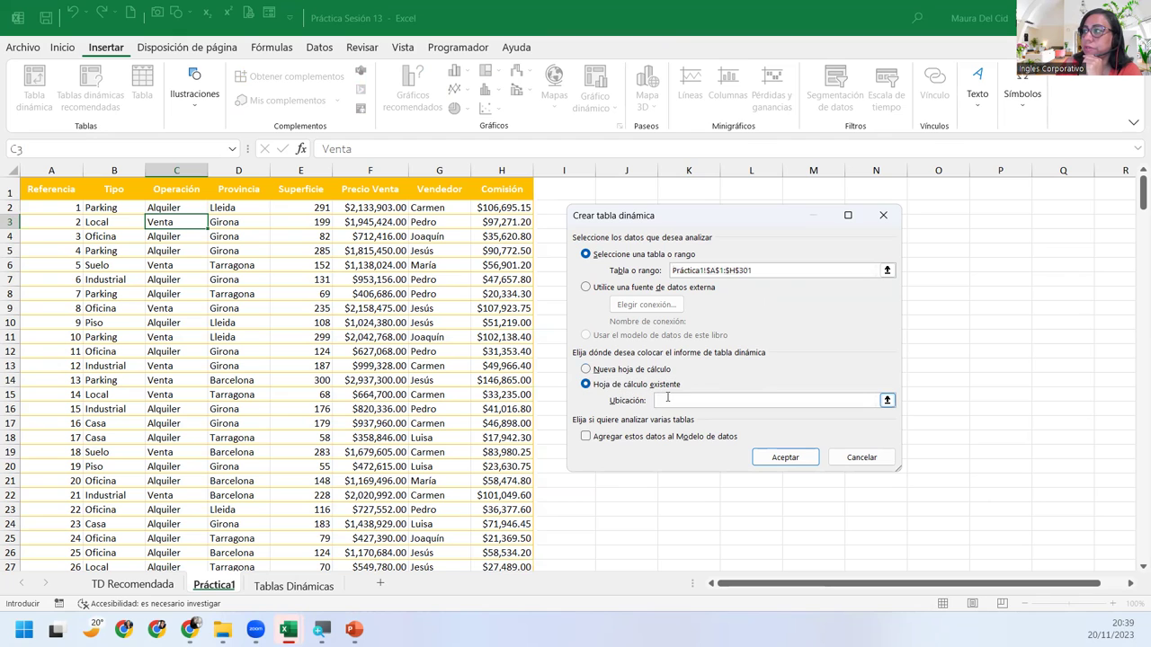
pyautogui.click(286, 588)
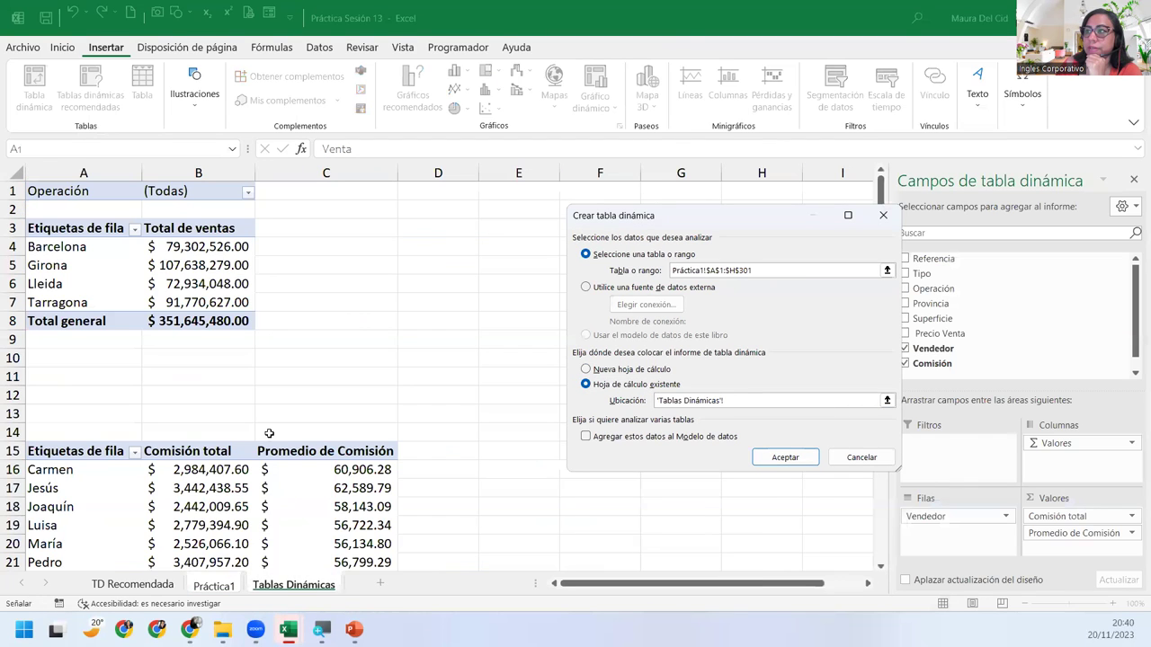
pyautogui.scroll(-4, 293, 432)
pyautogui.scroll(-2, 293, 433)
pyautogui.click(89, 394)
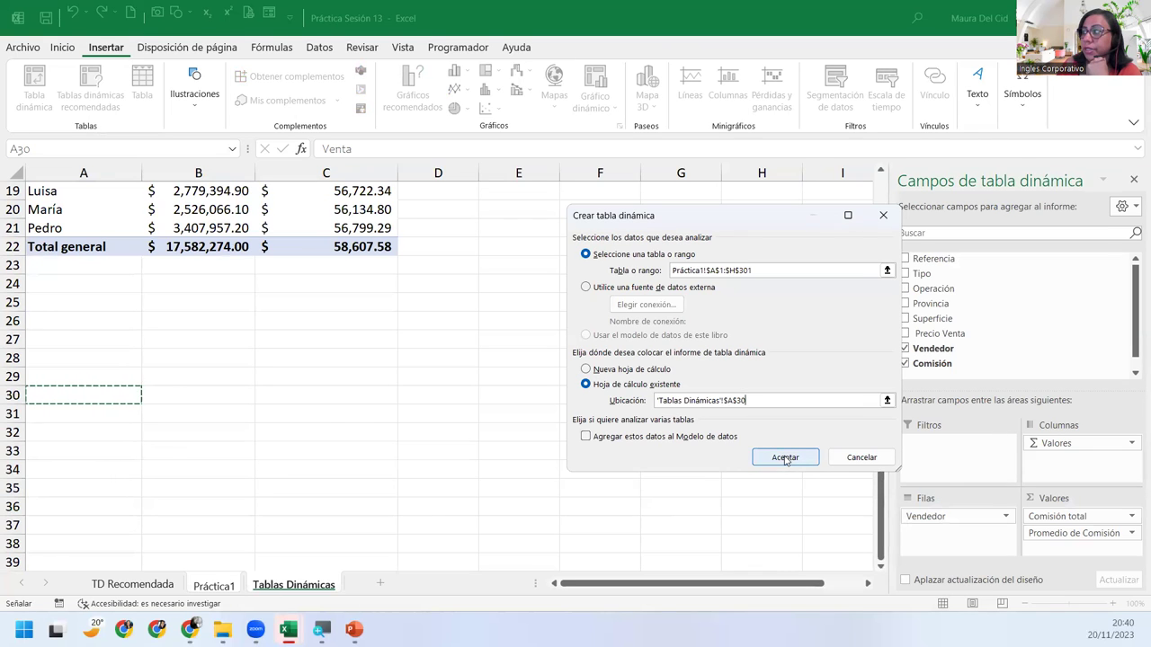
pyautogui.click(785, 457)
# Step: Put Provincia in Filas and Precio Venta in Valores to sum prices per province
pyautogui.scroll(-3, 191, 529)
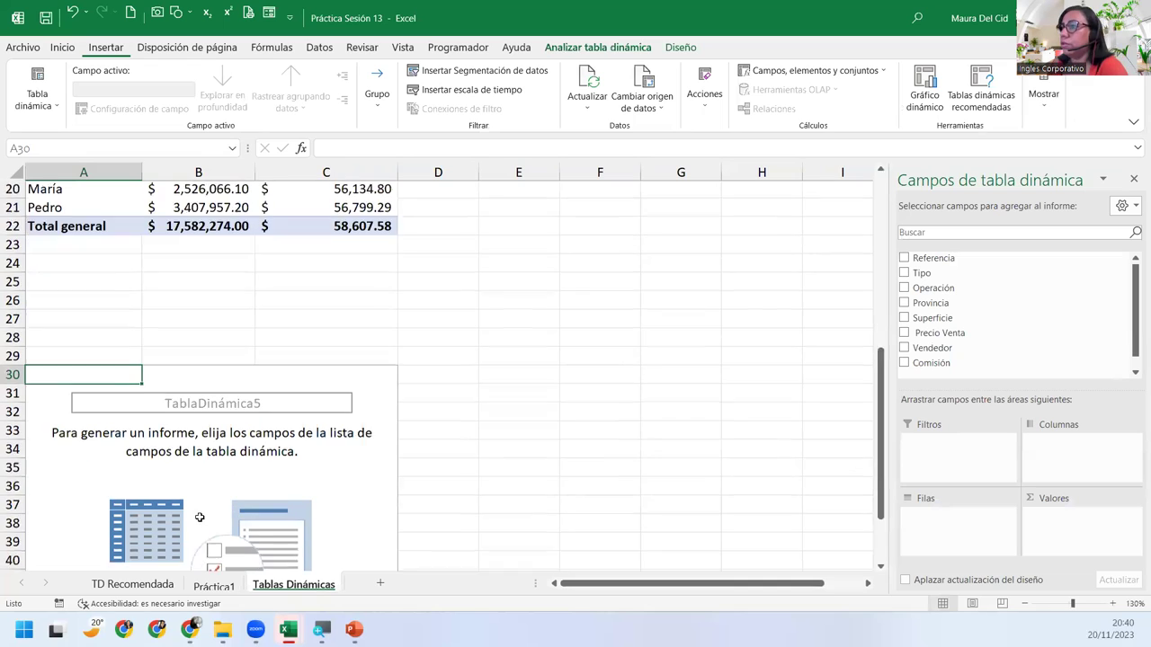
pyautogui.moveTo(931, 303); pyautogui.dragTo(959, 516)
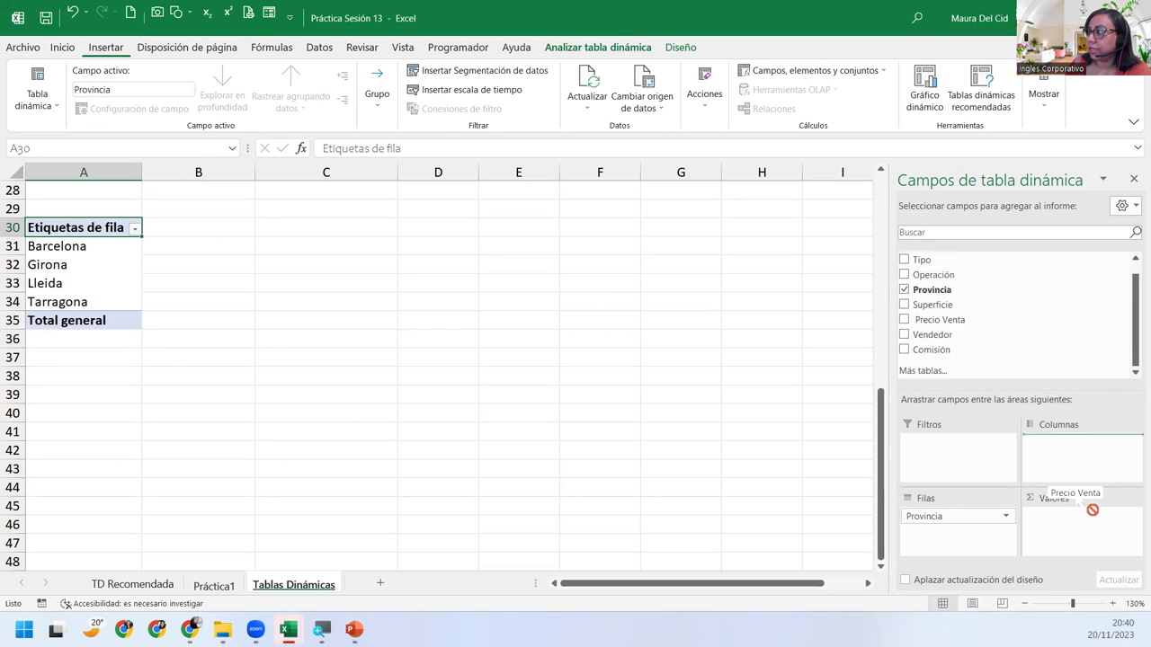
pyautogui.moveTo(930, 334); pyautogui.dragTo(1095, 530)
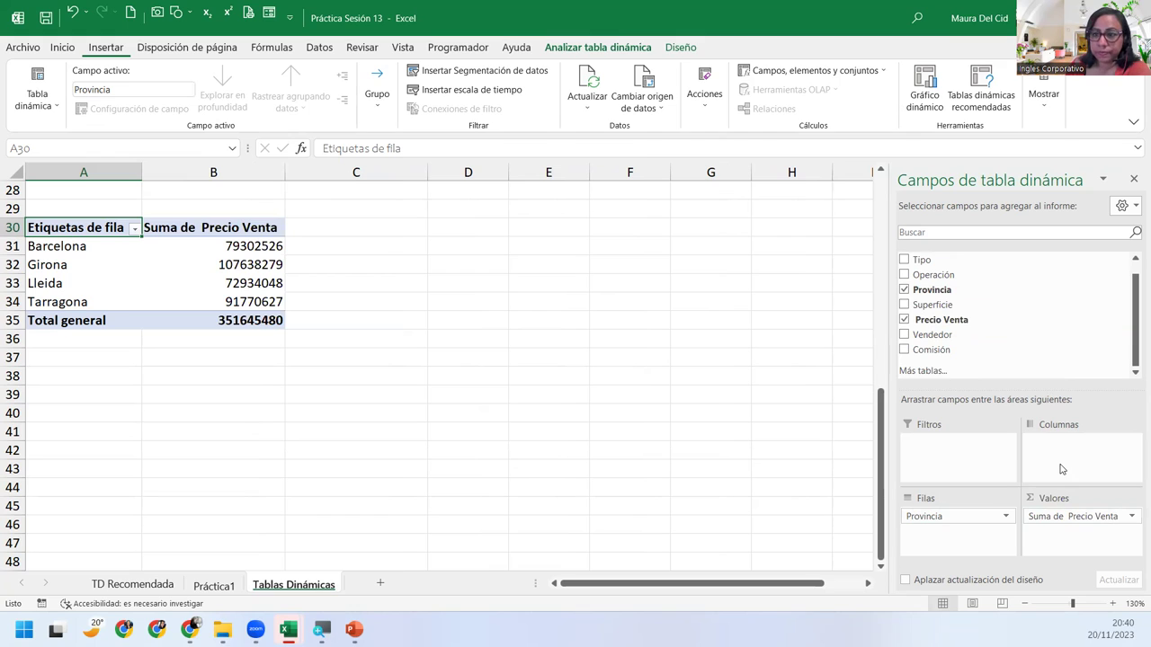
# Step: Summarize Precio Venta by Max and rename the value field to 'Venta Máxima'
pyautogui.click(1131, 517)
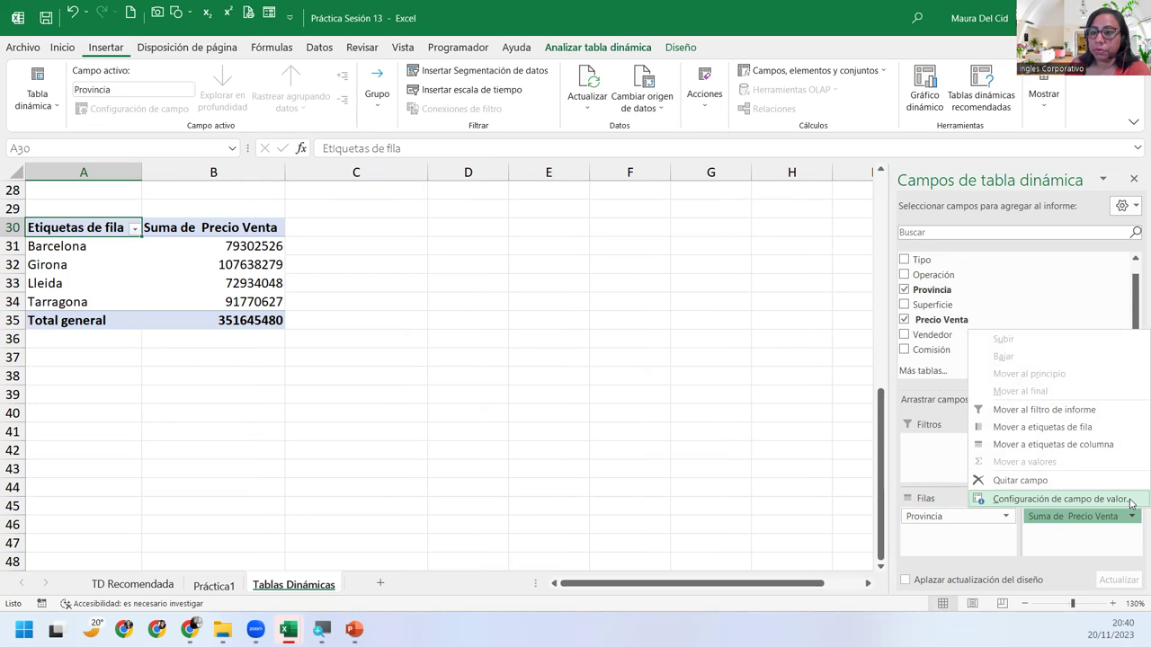
pyautogui.click(1130, 501)
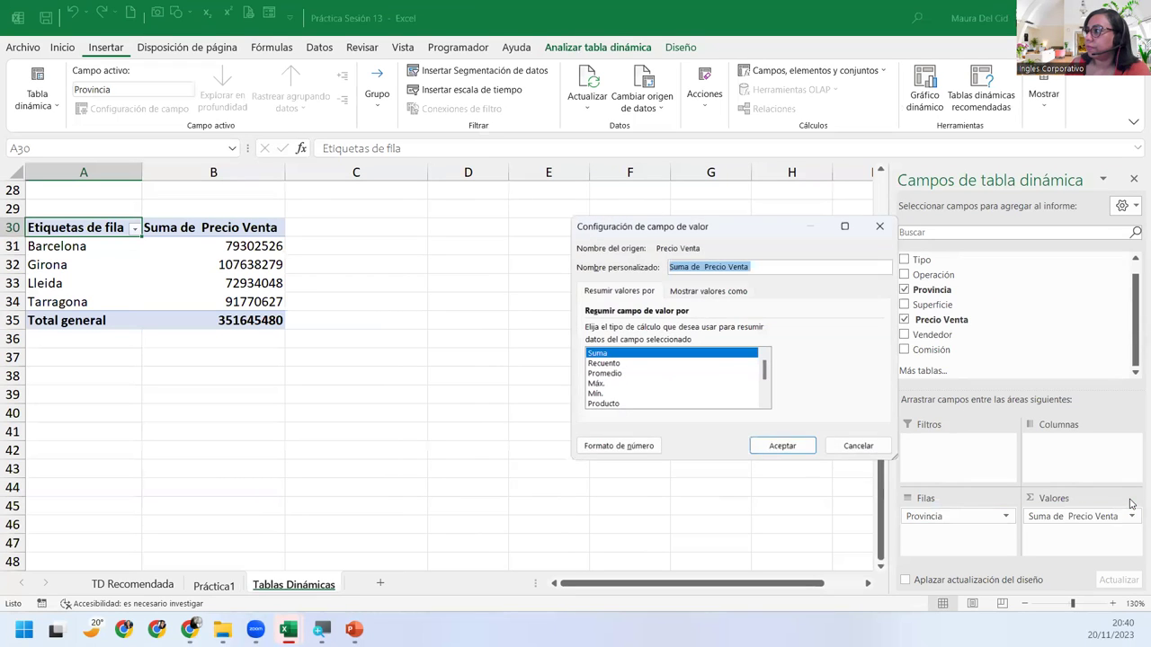
pyautogui.click(597, 383)
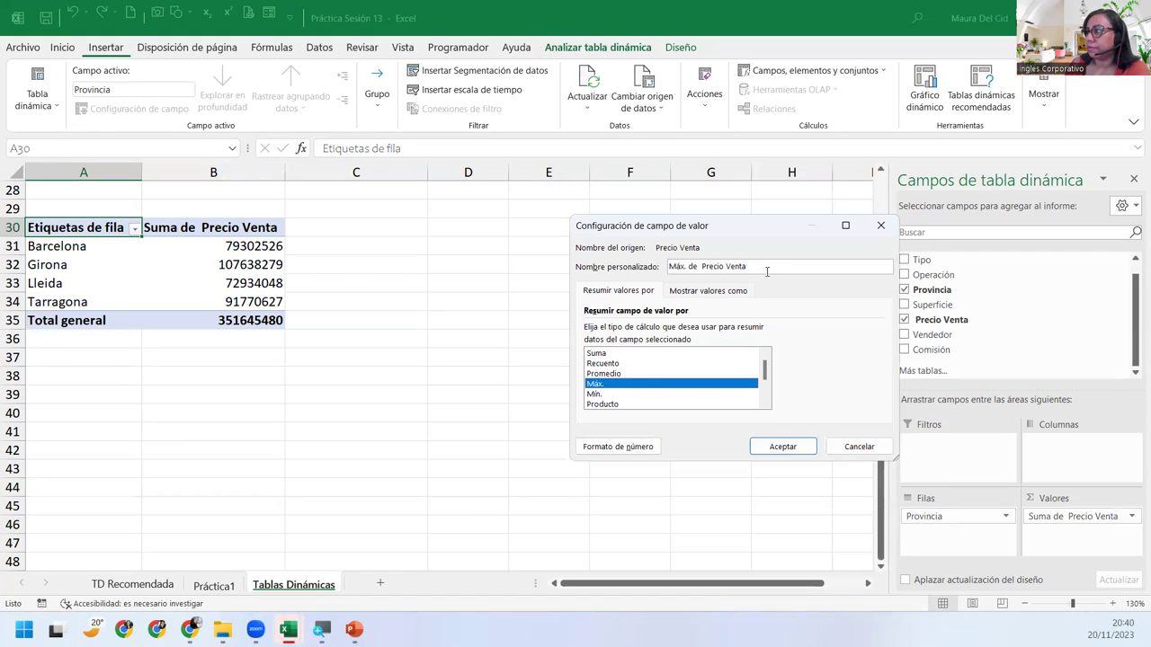
pyautogui.moveTo(767, 268); pyautogui.dragTo(667, 268)
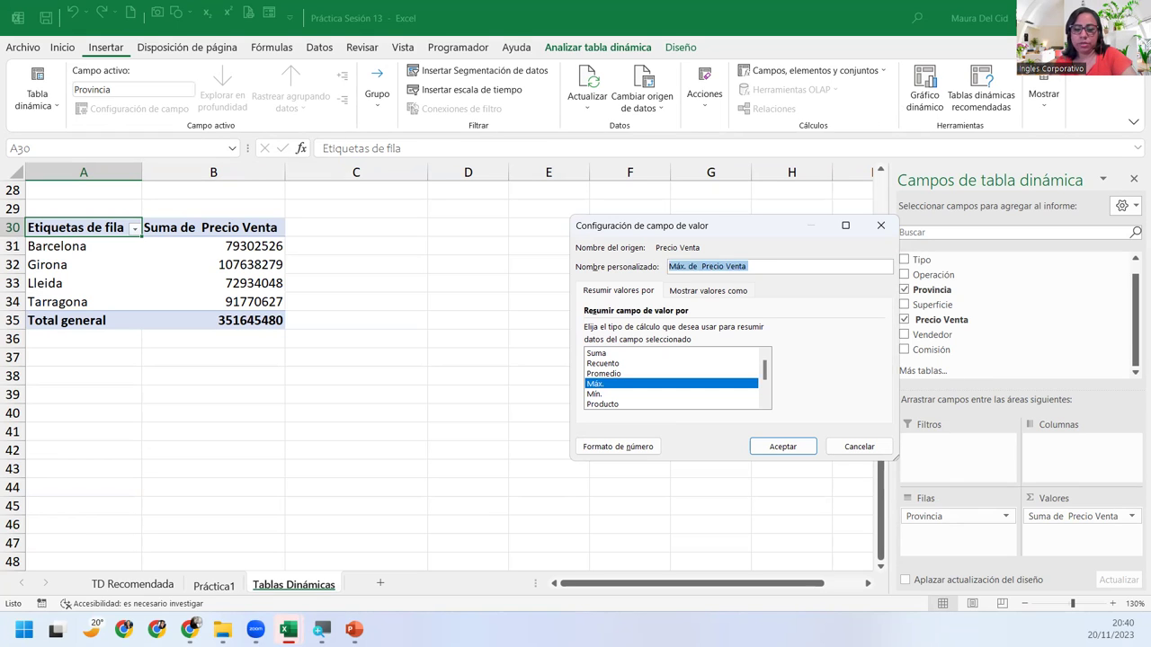
pyautogui.write('Venta Máxima')
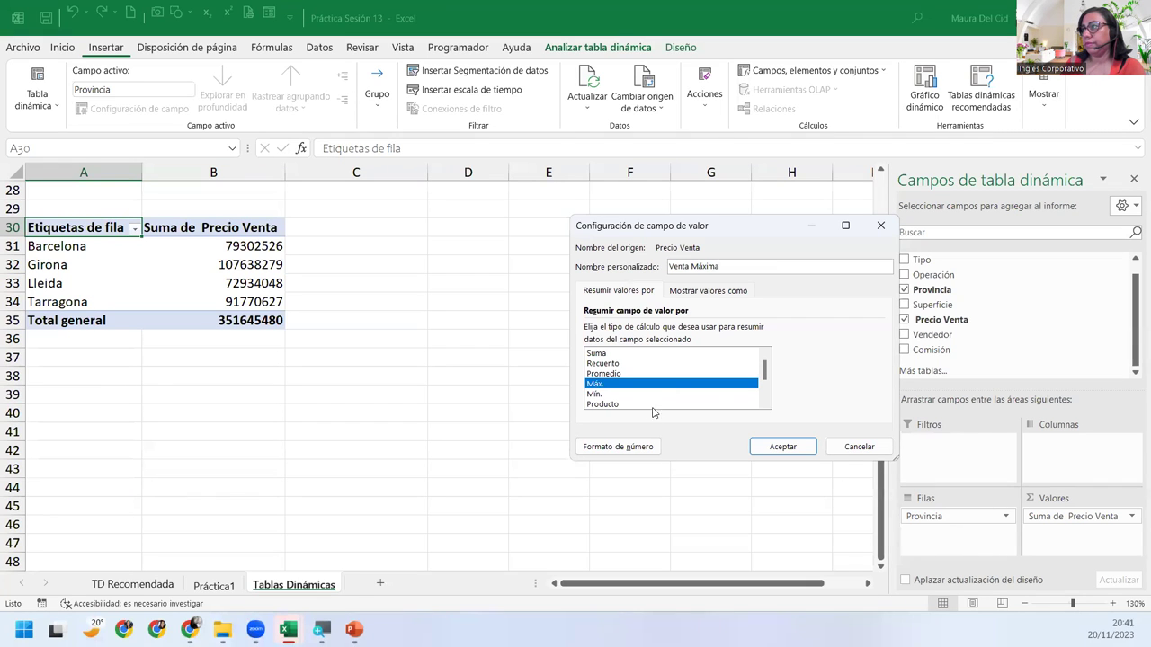
# Step: Format the values as accounting with the El Salvador dollar symbol and apply the settings
pyautogui.click(620, 446)
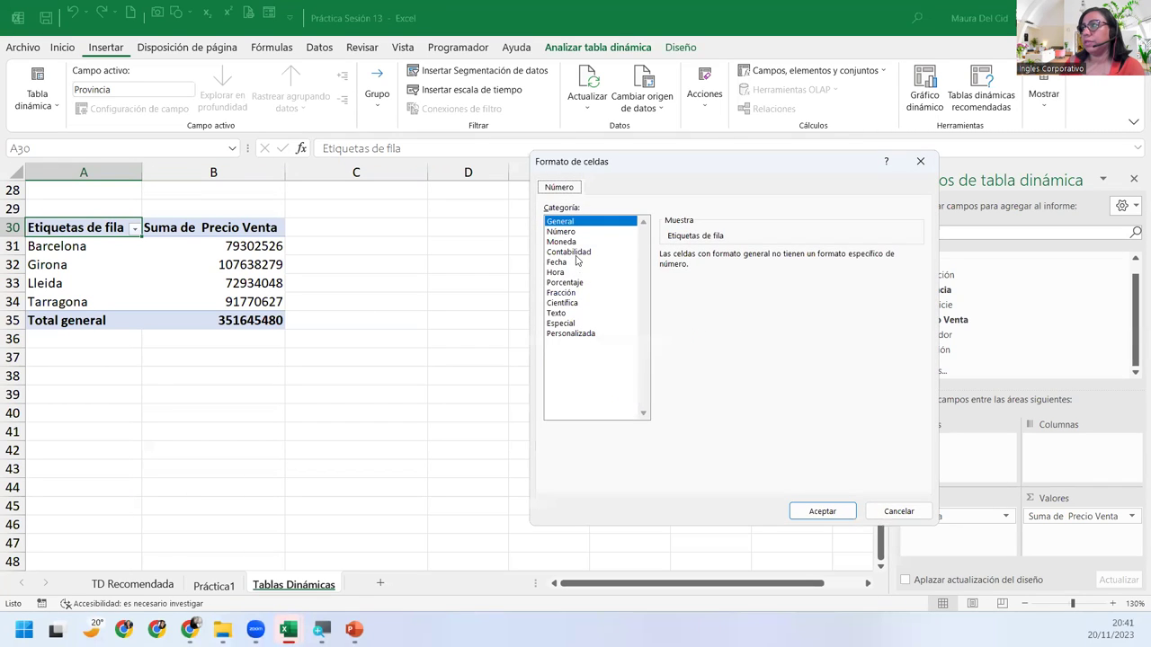
pyautogui.click(576, 253)
pyautogui.click(917, 274)
pyautogui.scroll(-3, 756, 373)
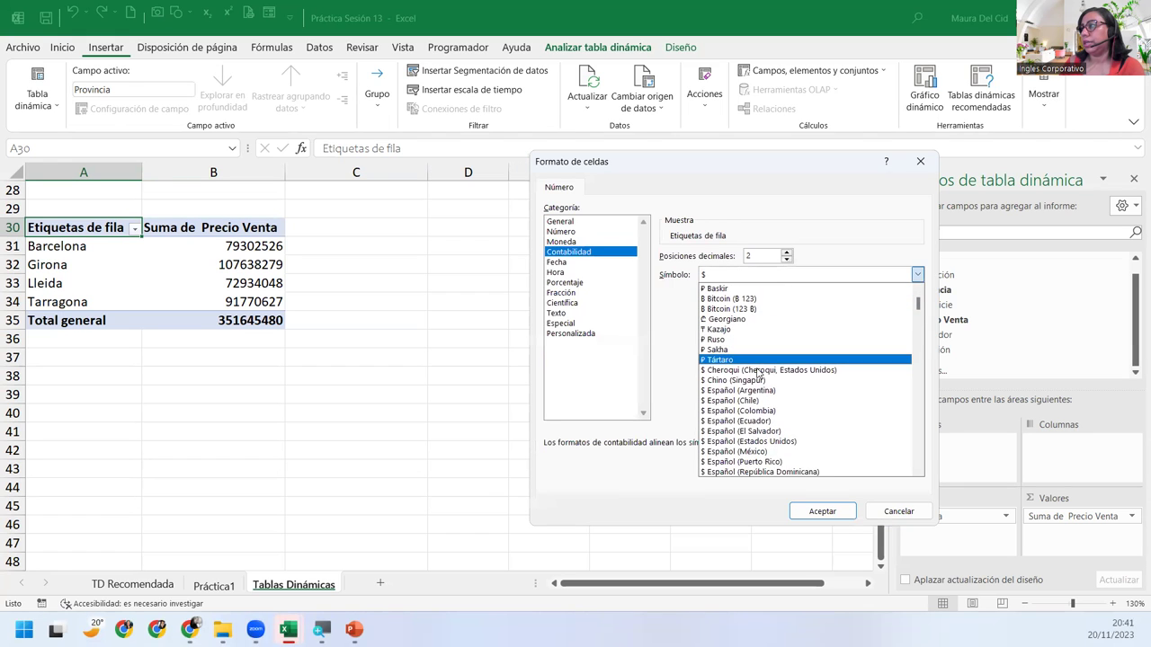
pyautogui.click(746, 431)
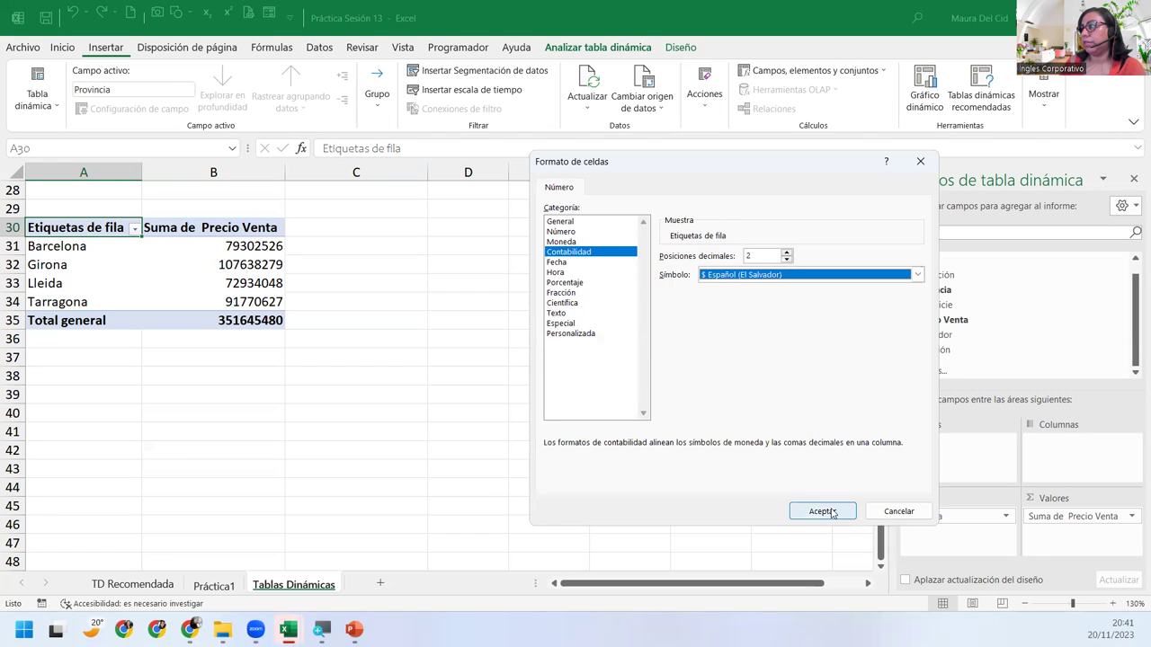
pyautogui.click(831, 512)
pyautogui.click(798, 446)
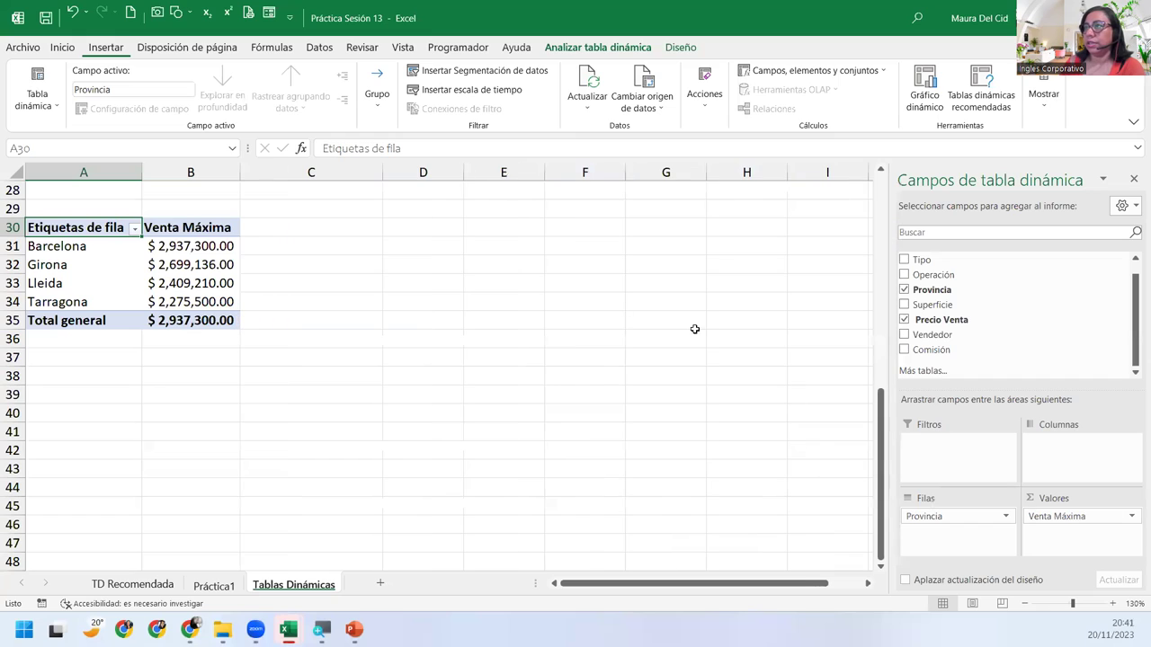
# Step: Pick up the Precio Venta field in the PivotTable Fields list to add it again
pyautogui.moveTo(195, 272)
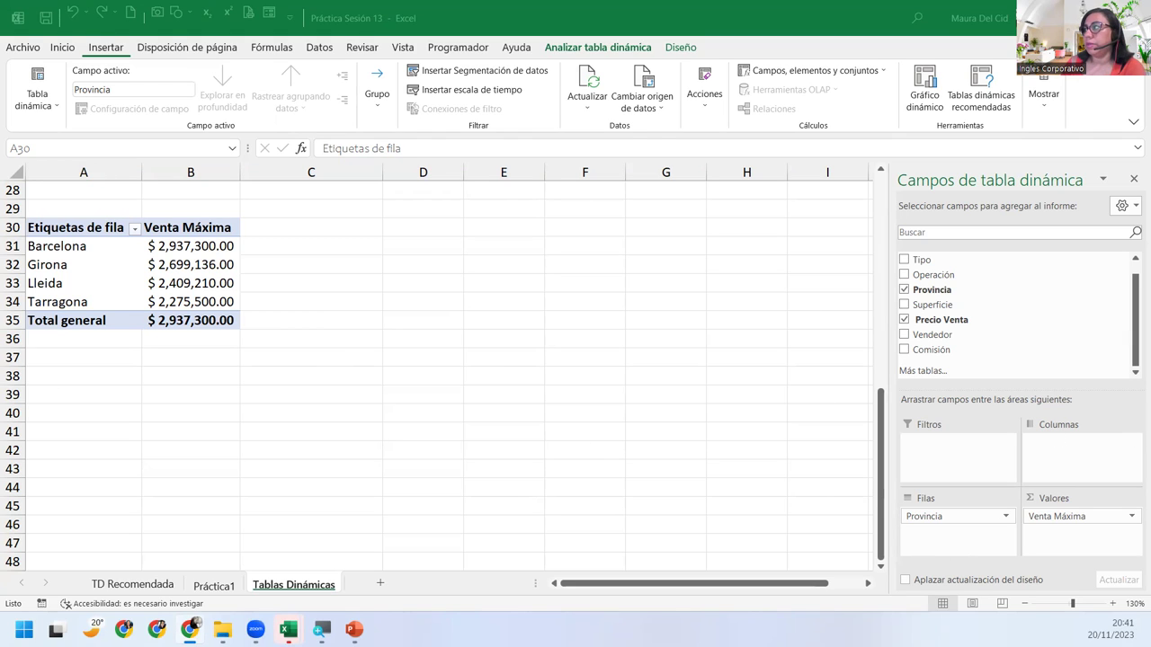
pyautogui.click(957, 318)
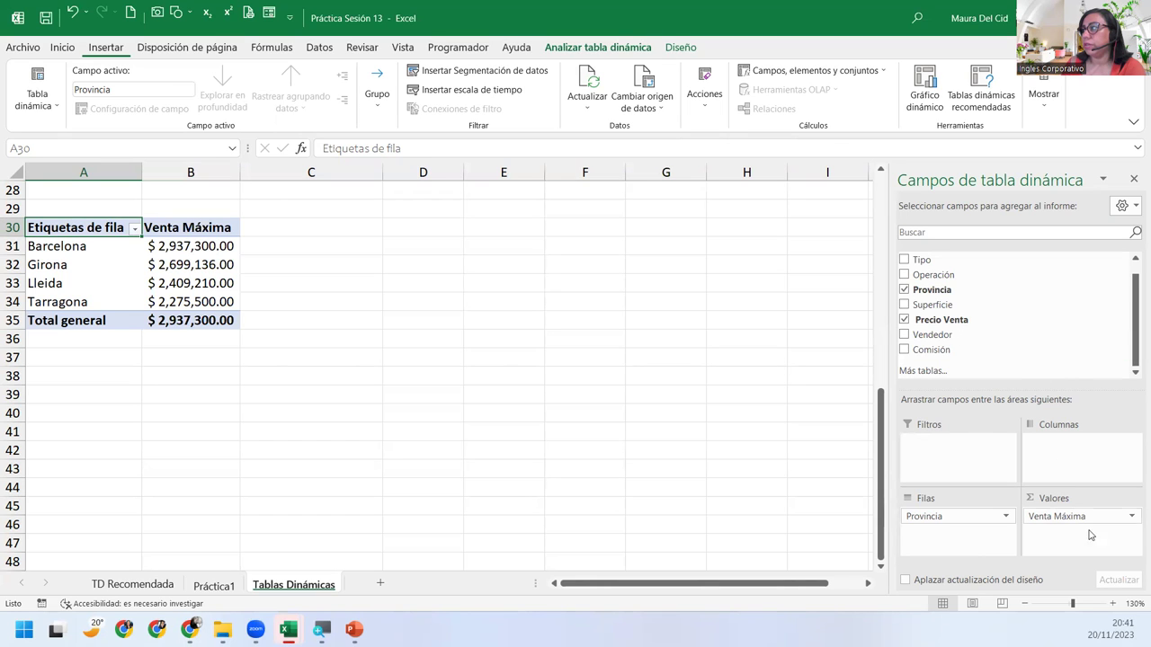
# Step: Add Precio Venta to the values again, summarized by minimum and named Venta Mínima
pyautogui.moveTo(935, 311); pyautogui.dragTo(1084, 541)
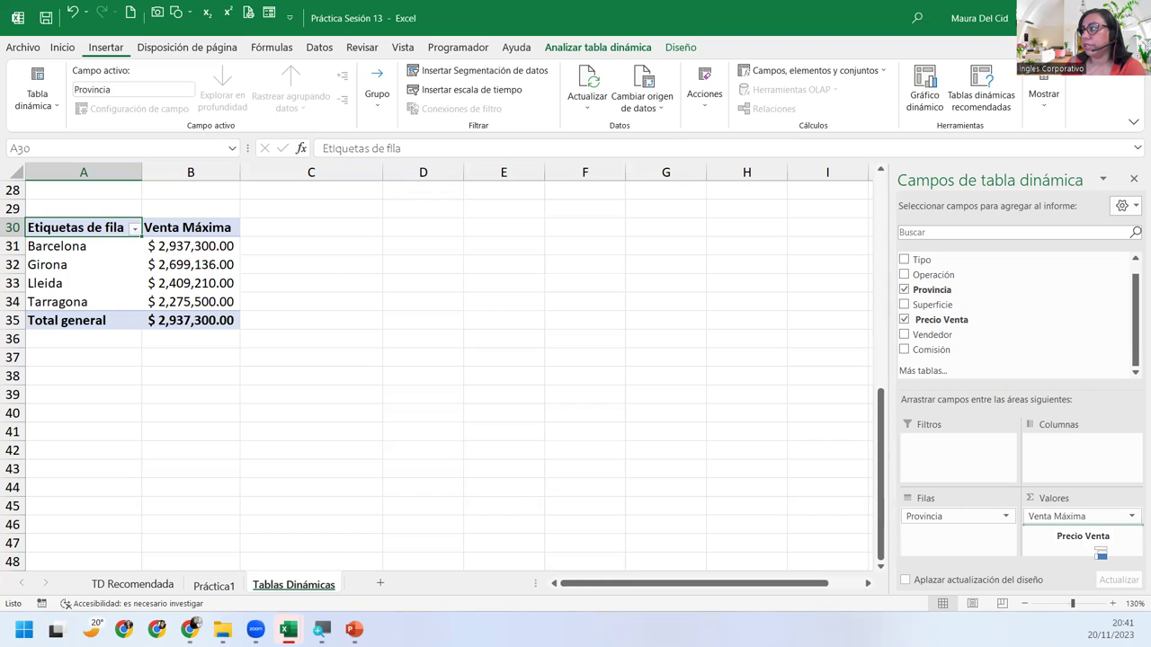
pyautogui.click(1133, 539)
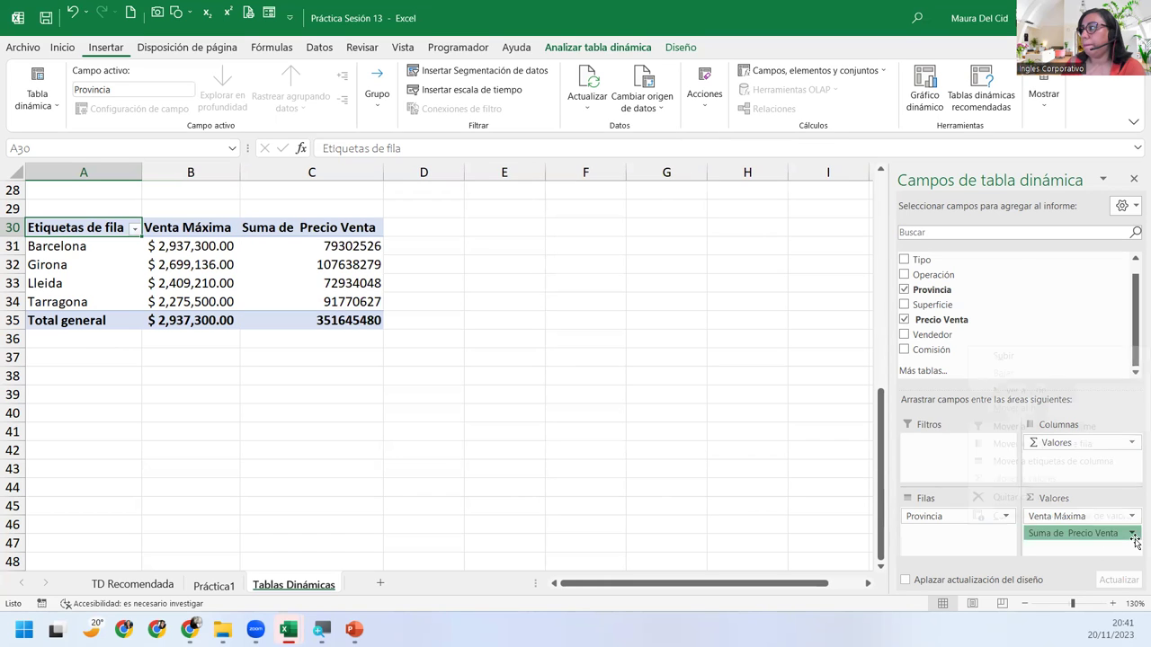
pyautogui.click(1122, 517)
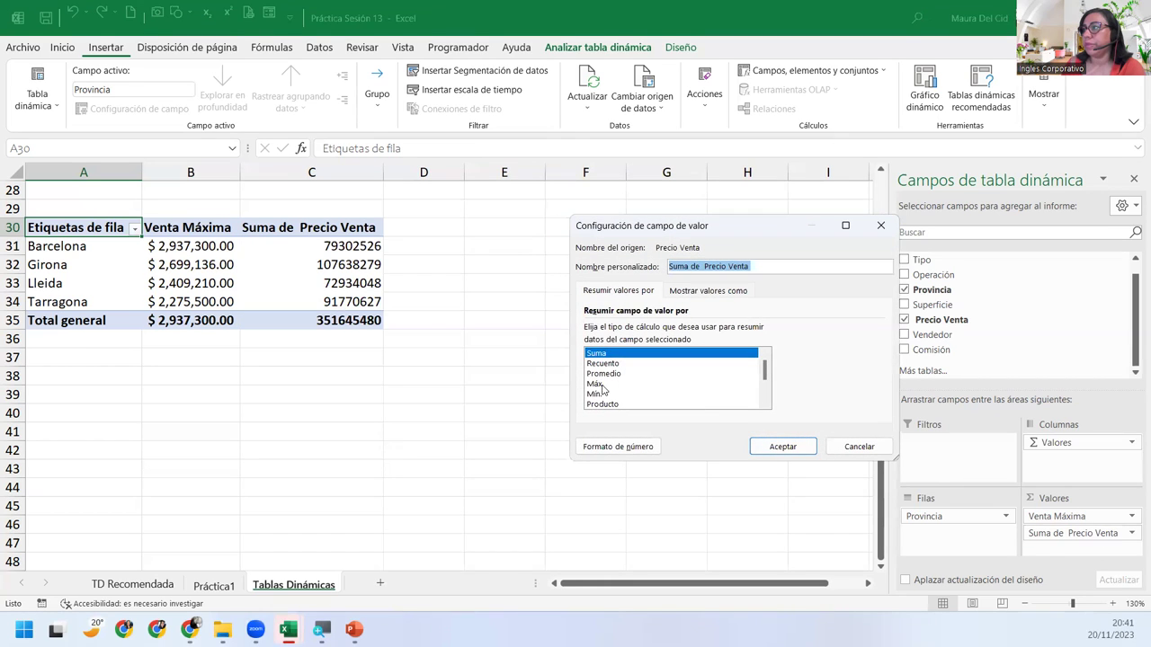
pyautogui.click(596, 394)
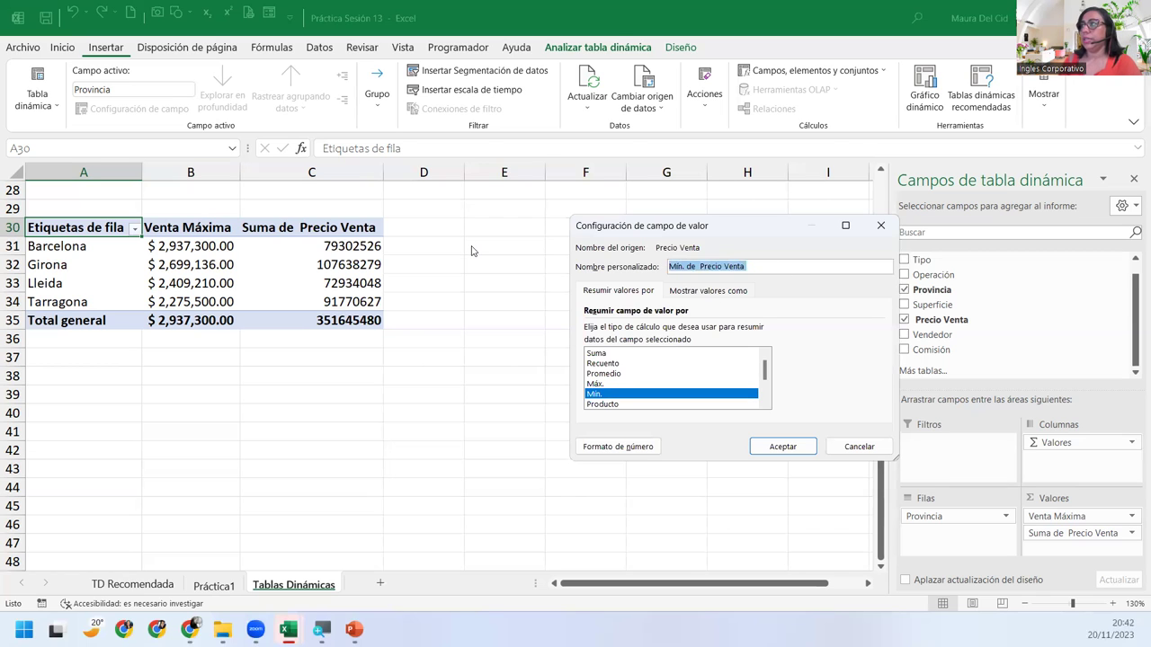
pyautogui.write('Vent')
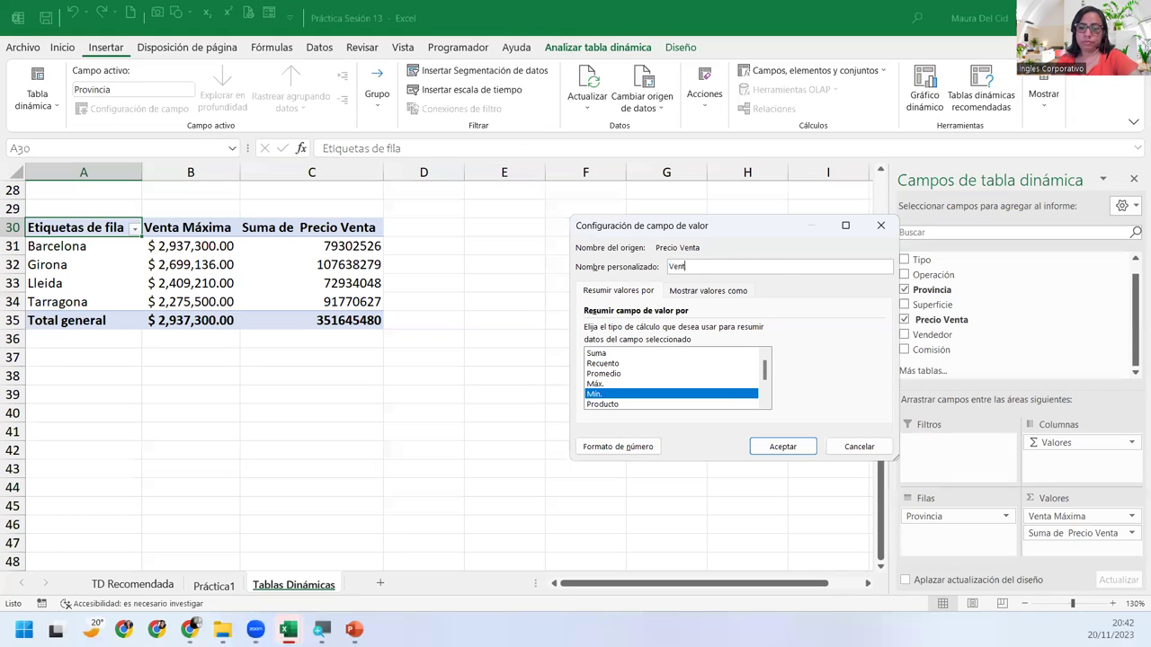
pyautogui.write('a Mínima')
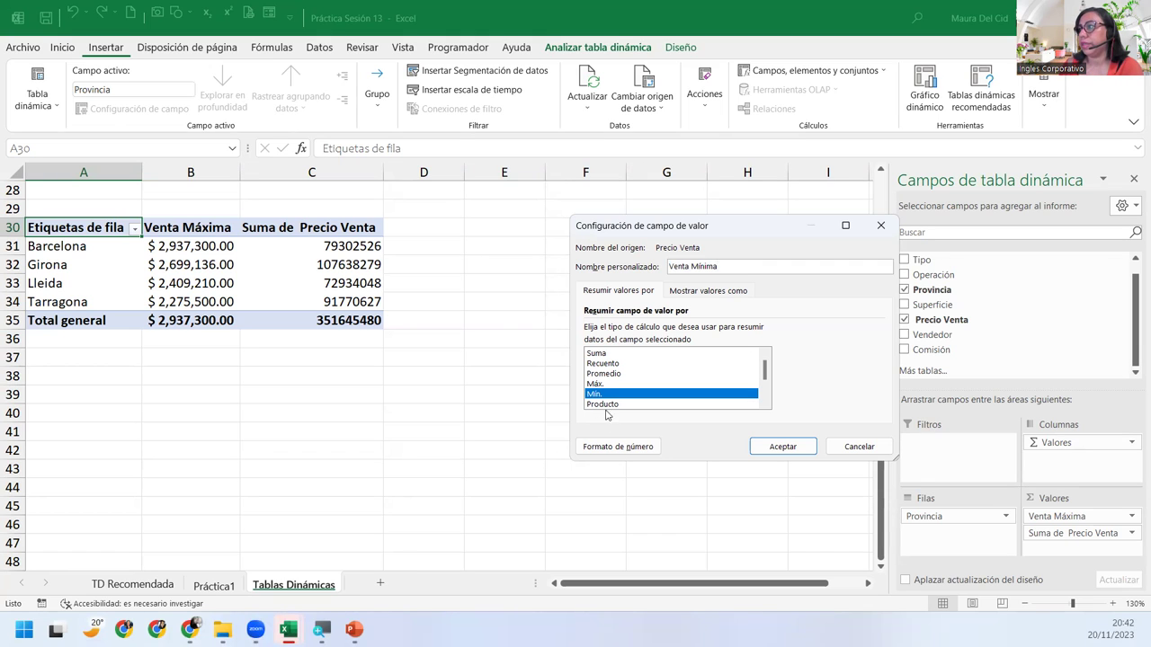
# Step: Format Venta Mínima as accounting with the $ Español (El Salvador) symbol, confirming the settings
pyautogui.click(622, 447)
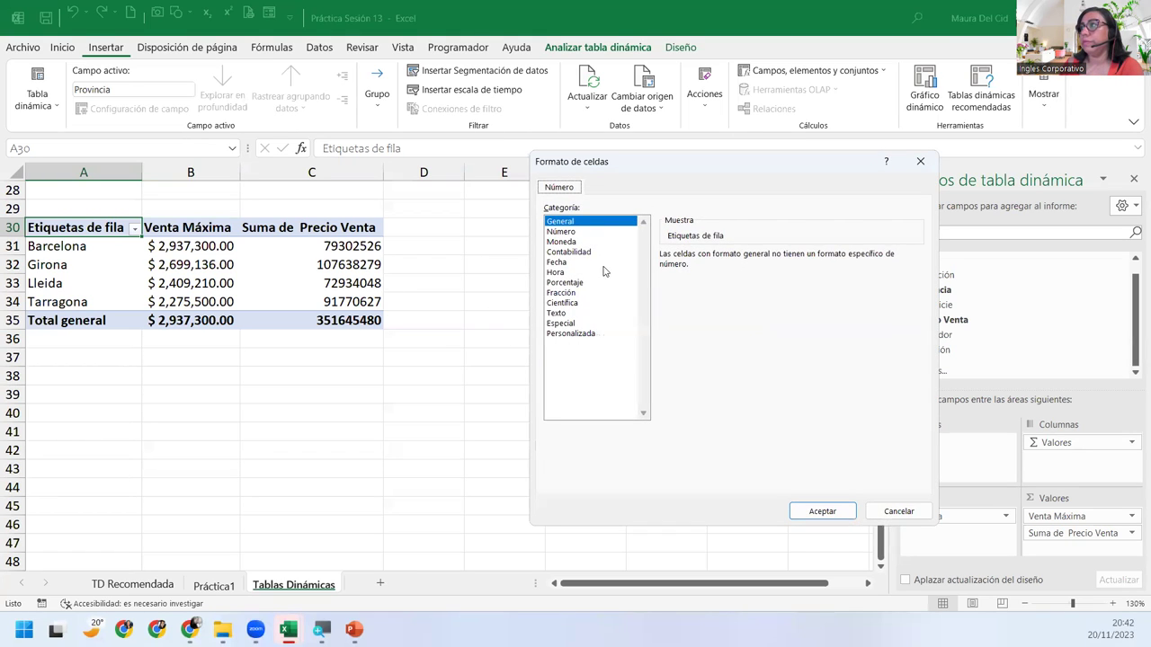
pyautogui.click(576, 251)
pyautogui.click(815, 275)
pyautogui.scroll(-1, 809, 332)
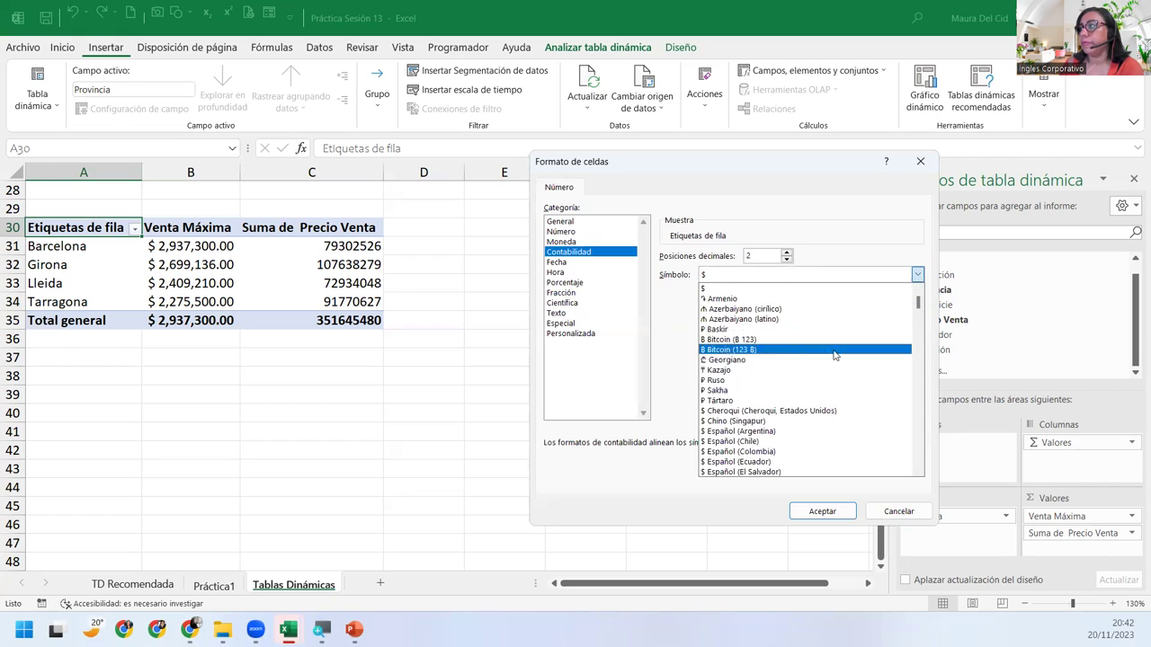
pyautogui.click(761, 470)
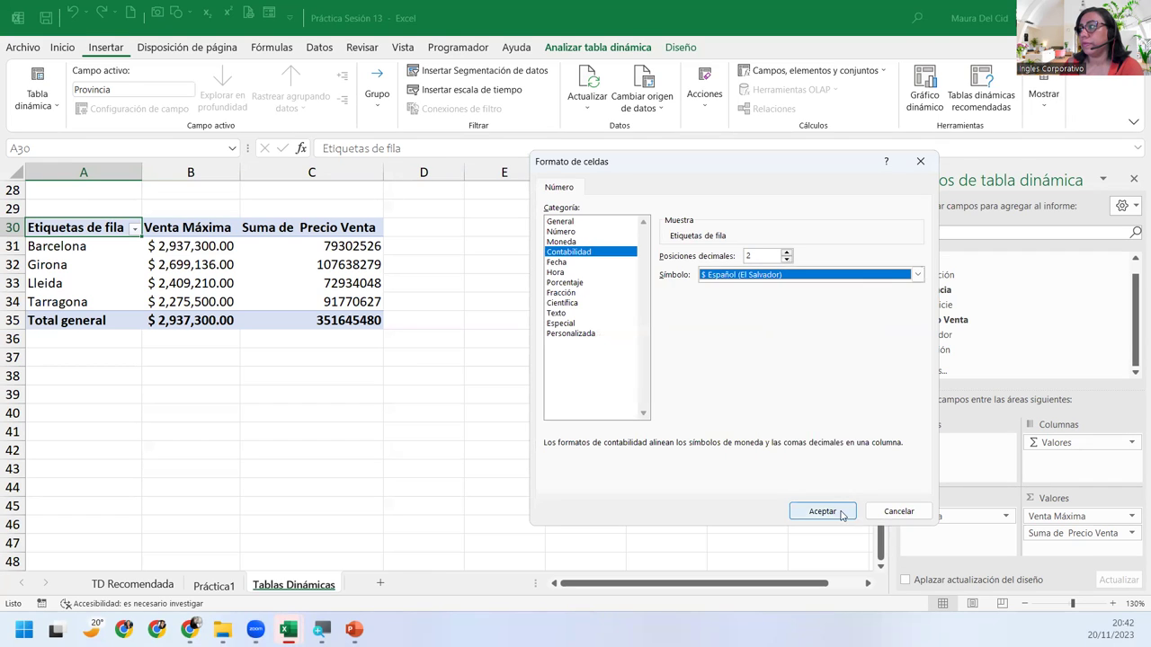
pyautogui.click(822, 510)
pyautogui.click(780, 445)
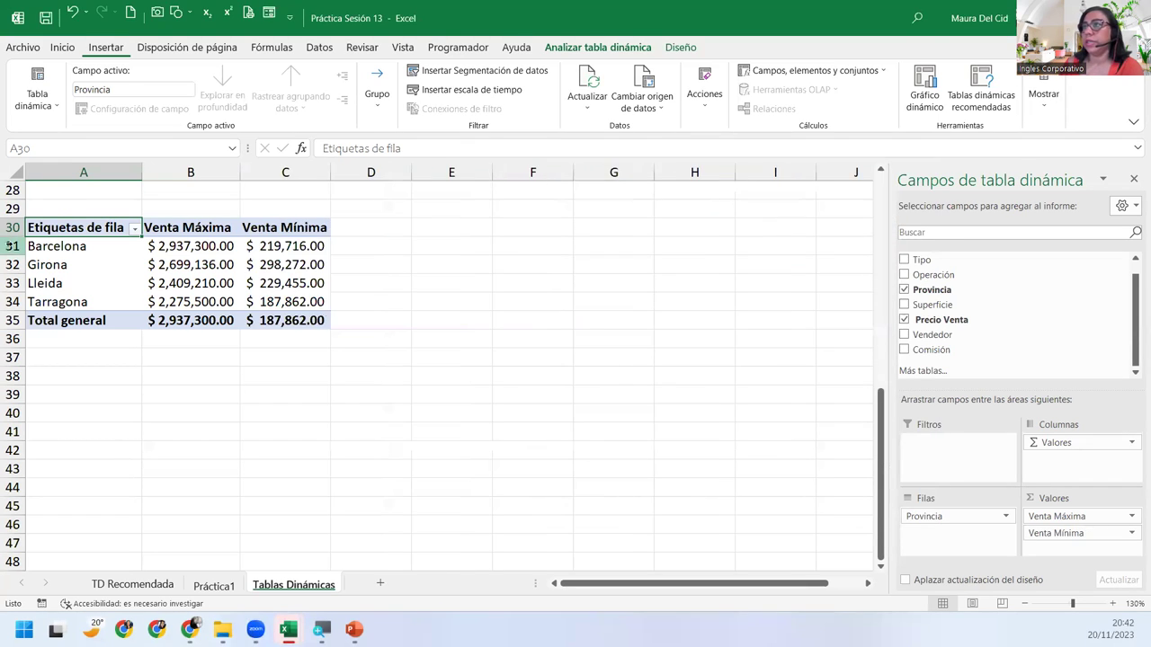
# Step: Select a cell inside the Provincia pivot table so its field list is active
pyautogui.click(79, 306)
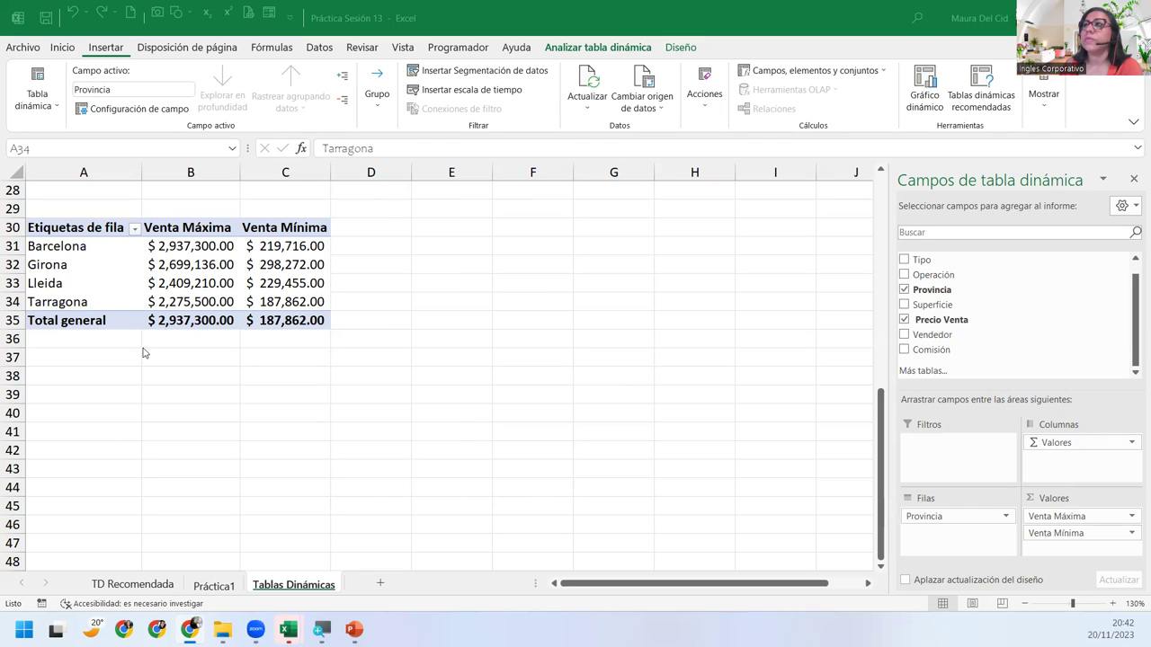
pyautogui.click(86, 301)
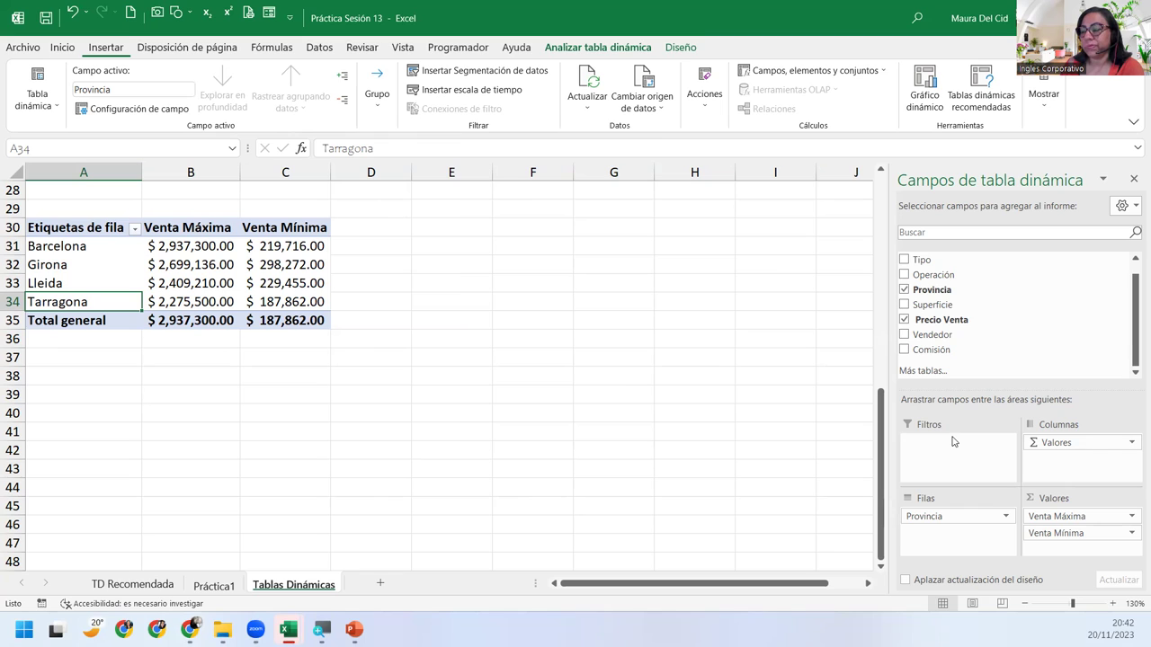
pyautogui.scroll(1, 1007, 302)
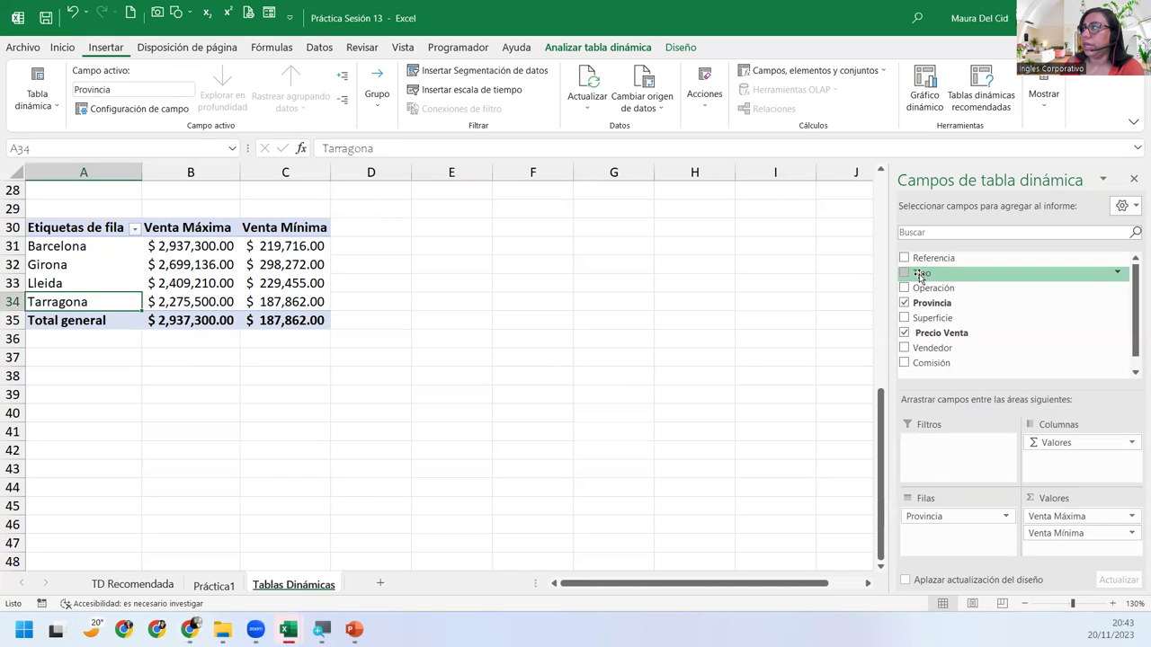
# Step: Add Tipo as the pivot's report filter and filter it to Casa
pyautogui.moveTo(920, 277)
pyautogui.mouseDown()
pyautogui.moveTo(962, 464)
pyautogui.moveTo(951, 459)
pyautogui.mouseUp()
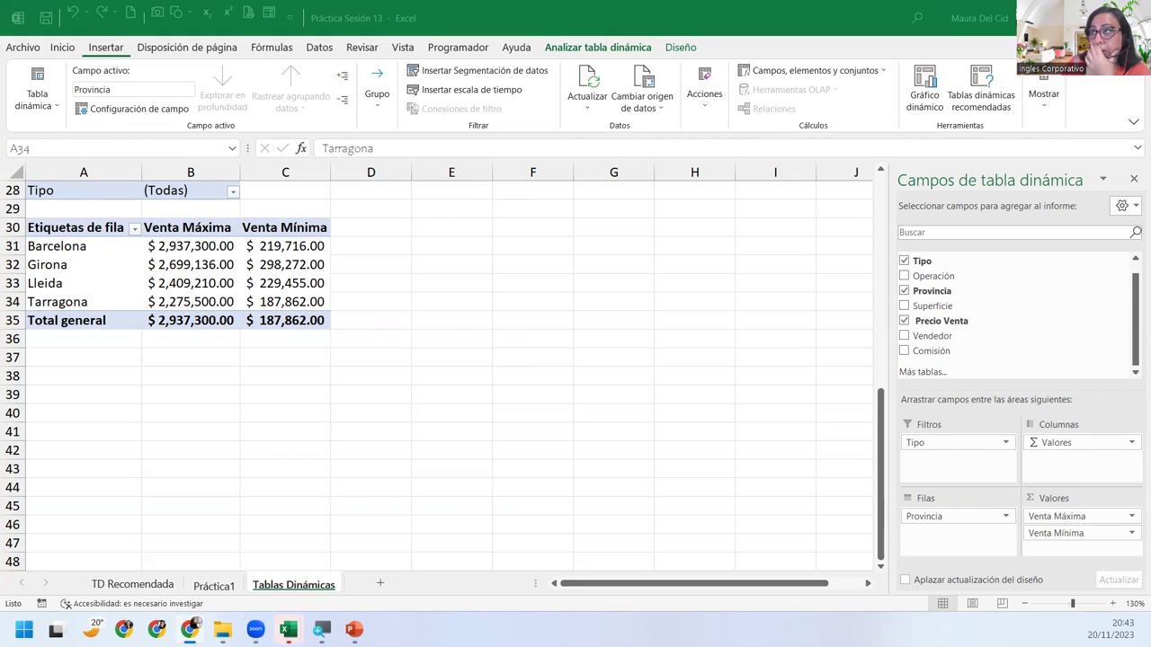
pyautogui.click(230, 194)
pyautogui.click(231, 194)
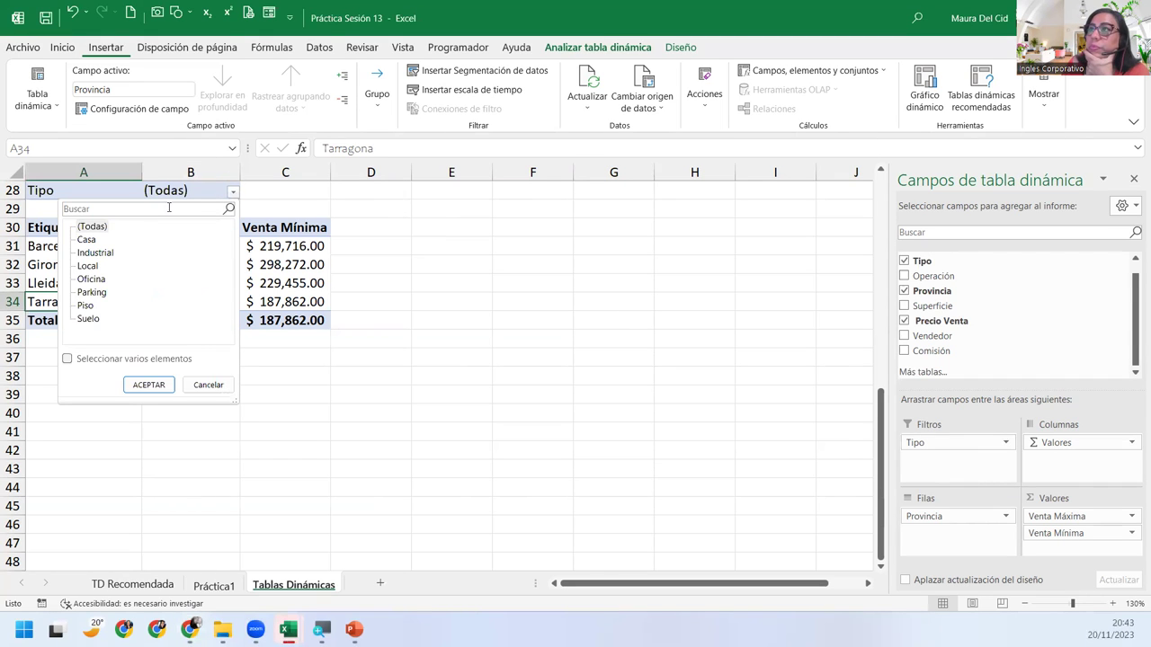
pyautogui.click(86, 241)
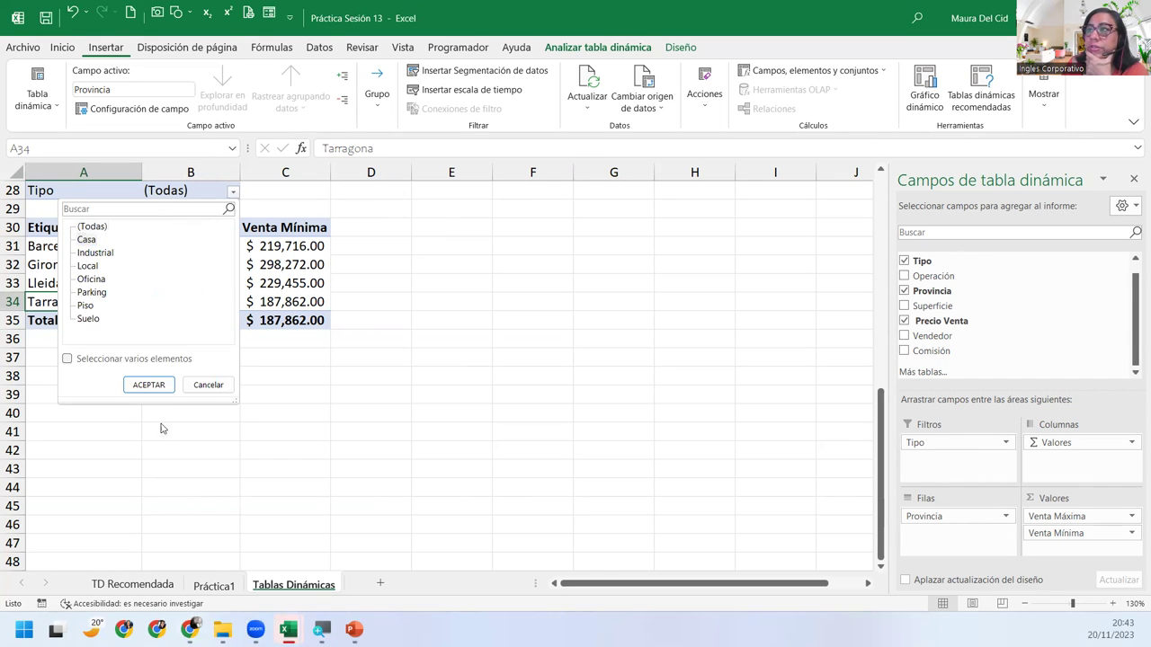
pyautogui.click(153, 389)
# Step: Change the Tipo filter from Casa to Parking
pyautogui.click(232, 192)
pyautogui.click(95, 292)
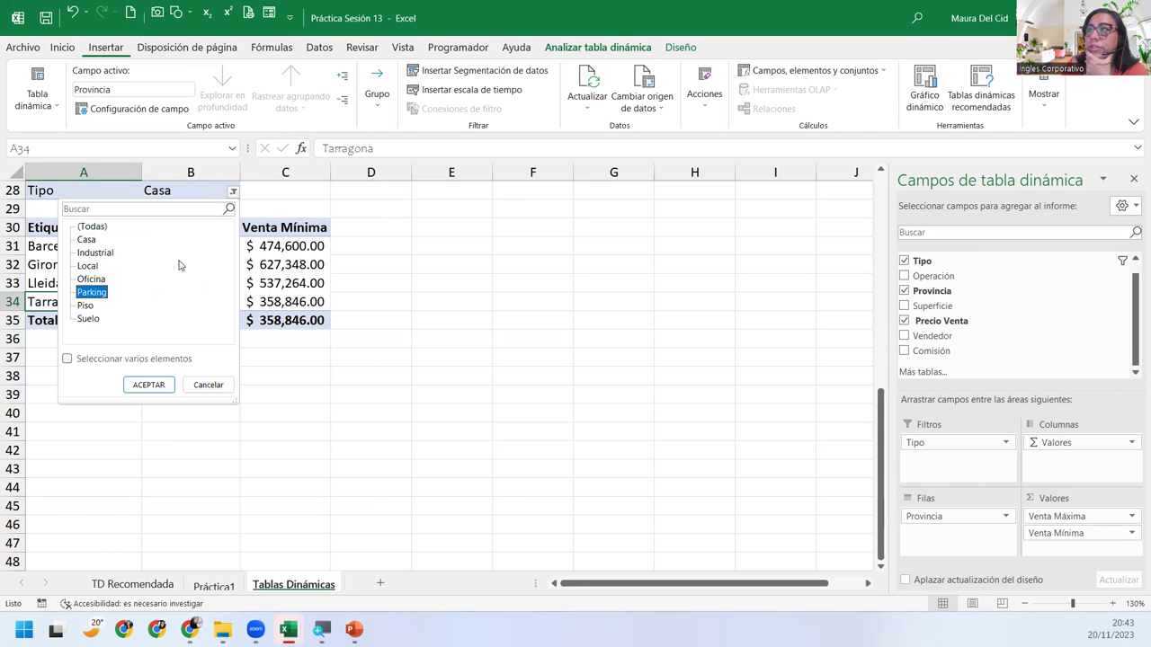
pyautogui.click(161, 385)
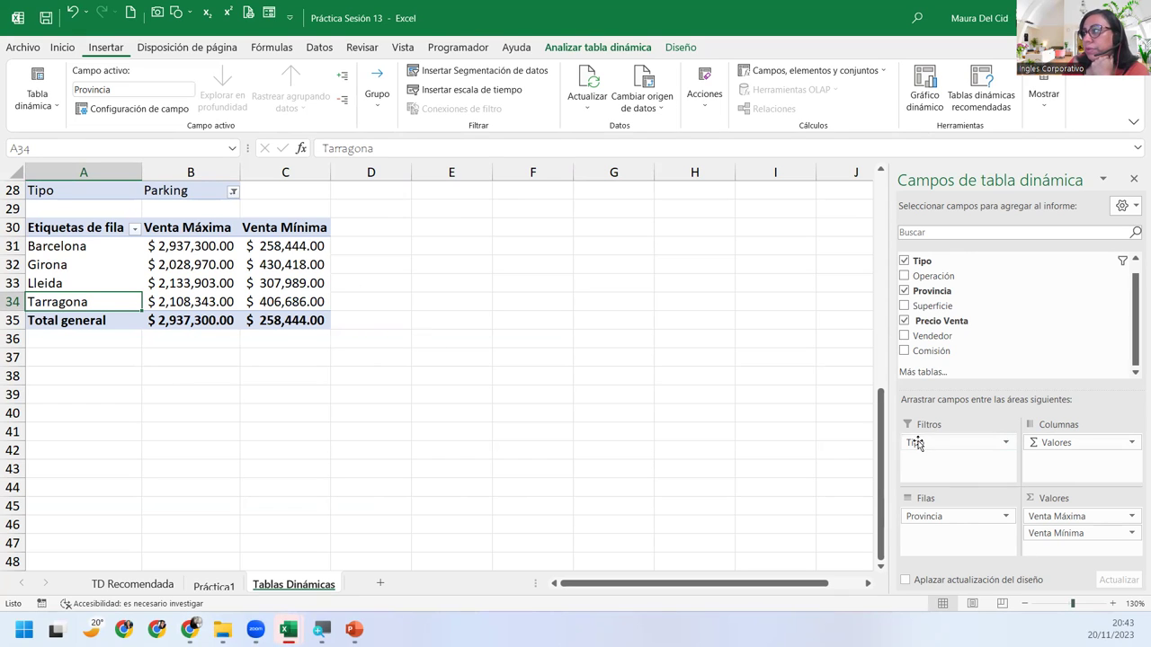
pyautogui.moveTo(917, 446); pyautogui.dragTo(919, 445)
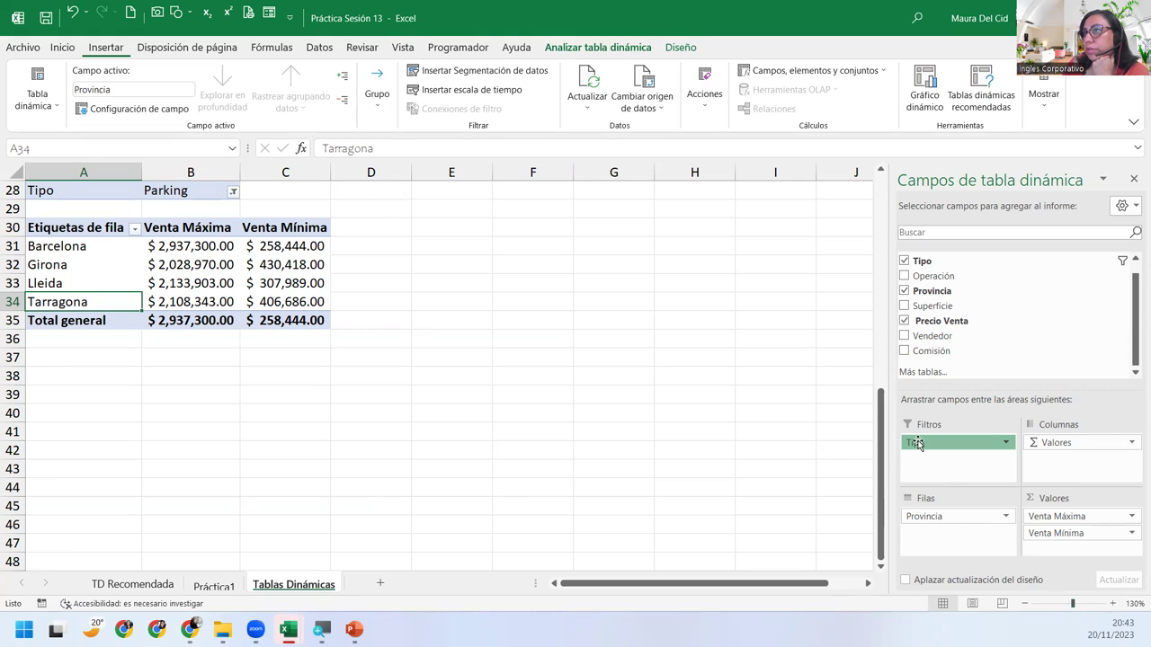
pyautogui.moveTo(918, 445); pyautogui.dragTo(935, 521)
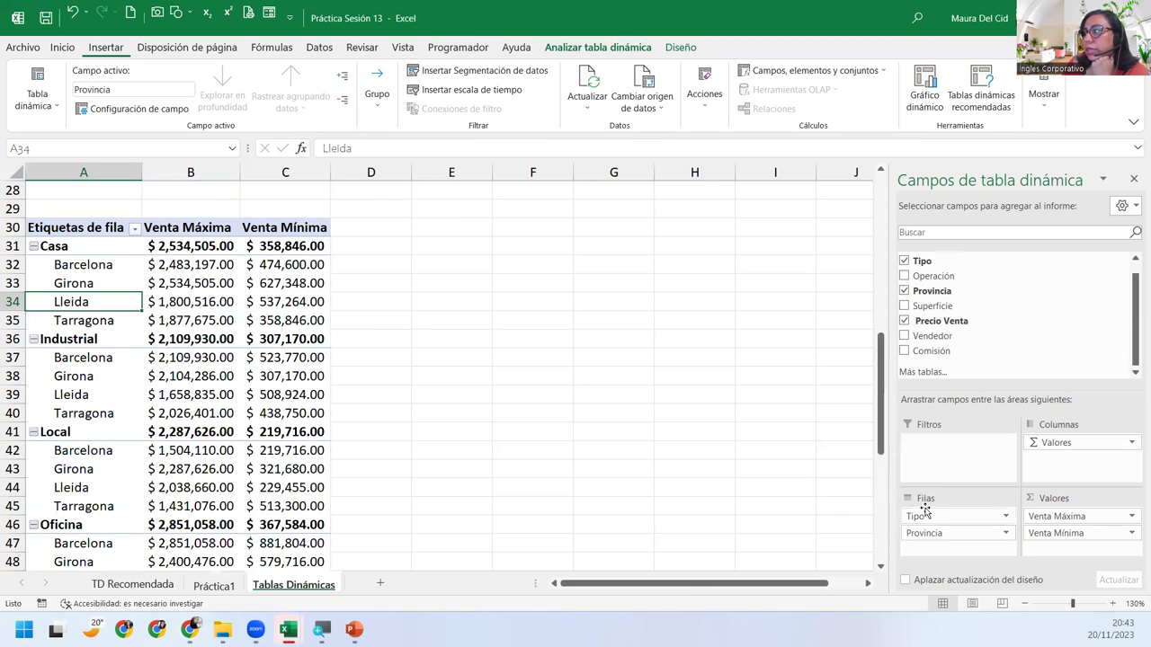
pyautogui.scroll(-3, 154, 433)
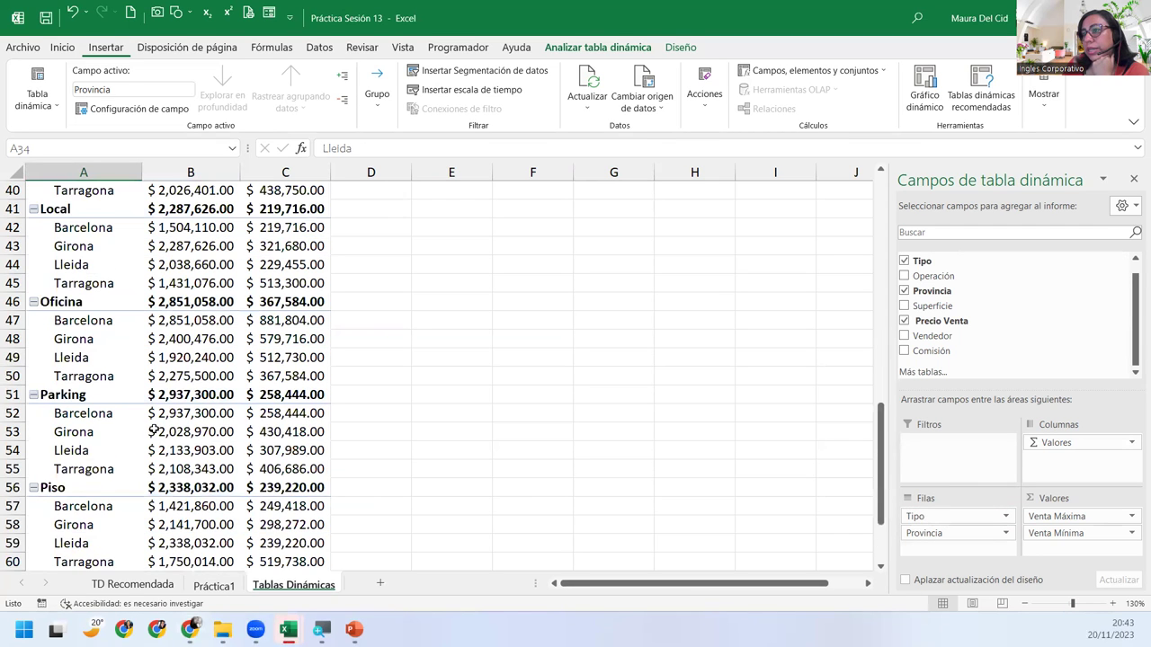
pyautogui.scroll(-4, 154, 434)
pyautogui.scroll(5, 155, 434)
pyautogui.scroll(4, 155, 433)
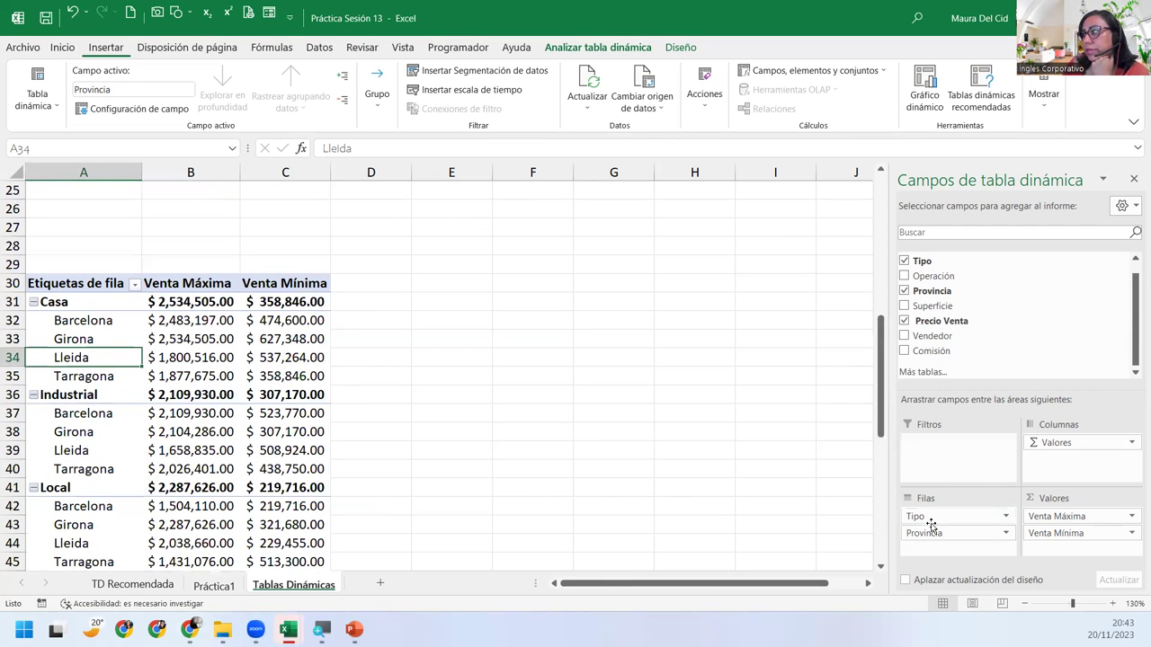
pyautogui.moveTo(934, 520)
pyautogui.mouseDown()
pyautogui.moveTo(945, 557)
pyautogui.moveTo(1088, 469)
pyautogui.moveTo(1070, 440)
pyautogui.mouseUp()
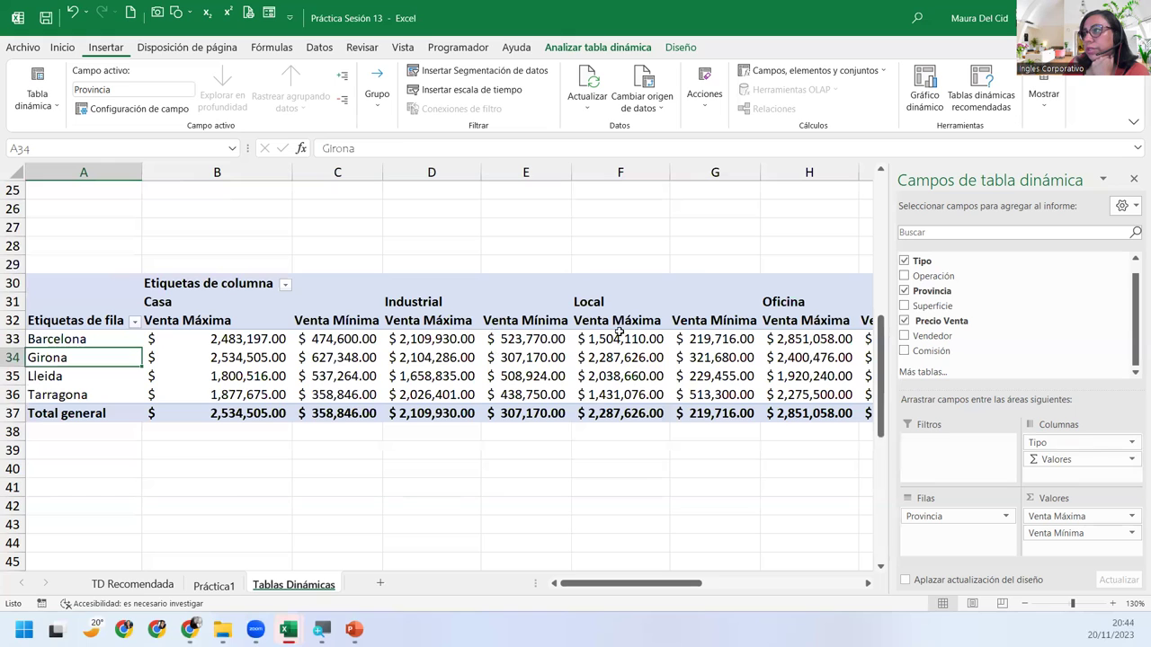
pyautogui.click(424, 302)
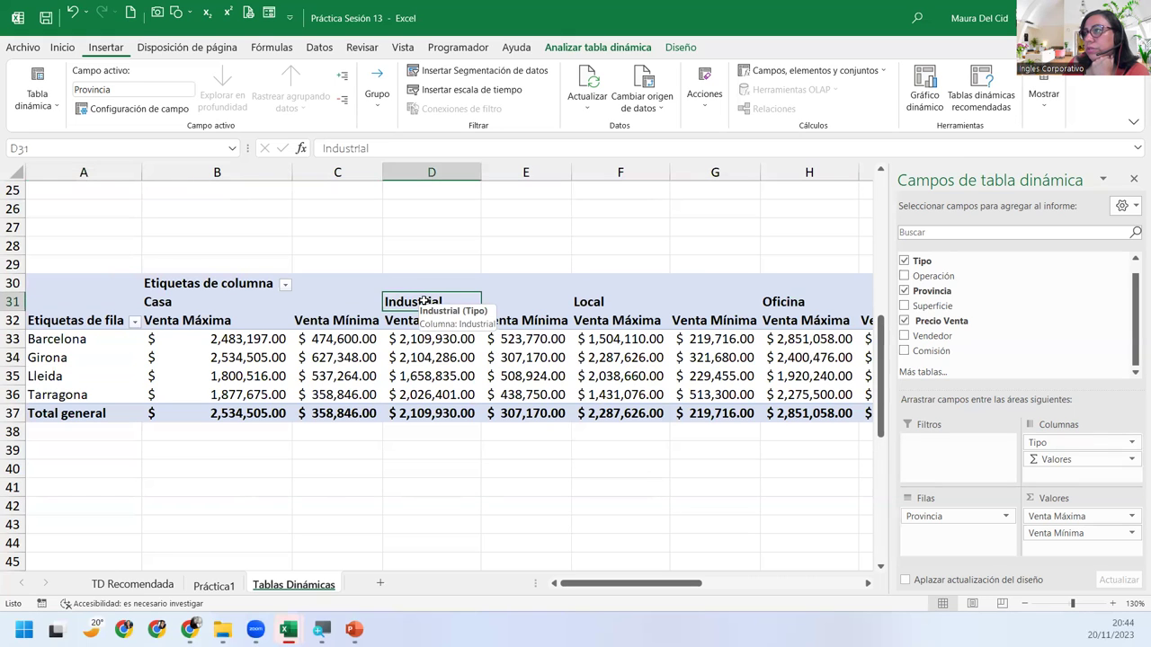
pyautogui.moveTo(424, 302); pyautogui.dragTo(442, 301)
pyautogui.click(442, 301)
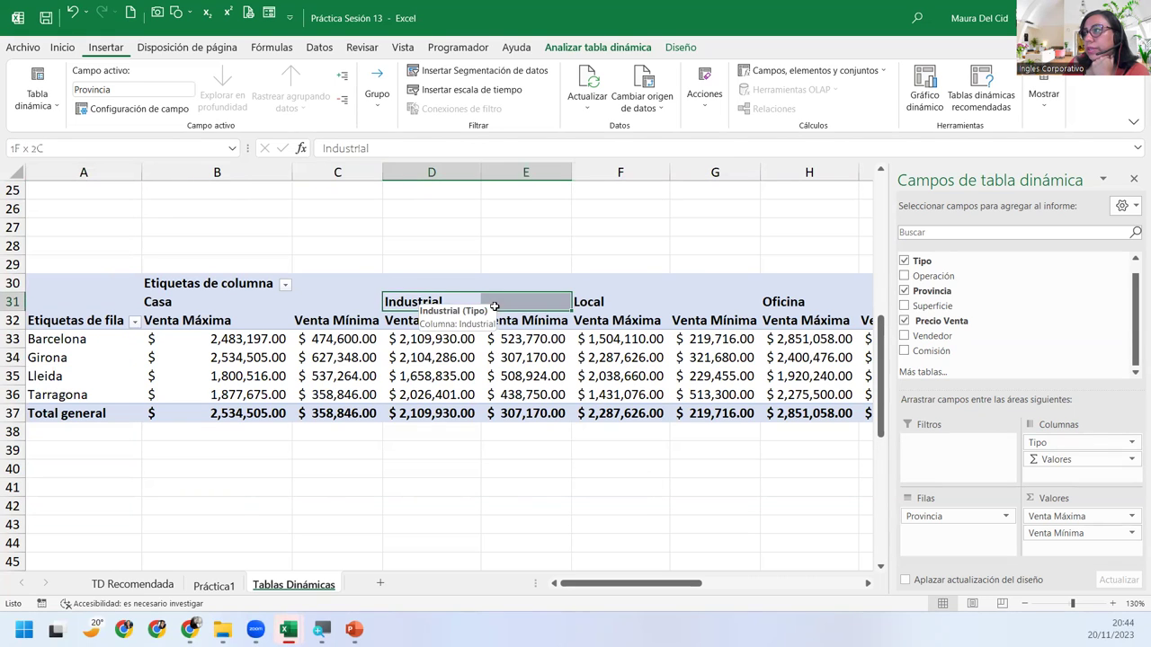
pyautogui.moveTo(171, 303)
pyautogui.mouseDown()
pyautogui.moveTo(357, 427)
pyautogui.moveTo(357, 416)
pyautogui.mouseUp()
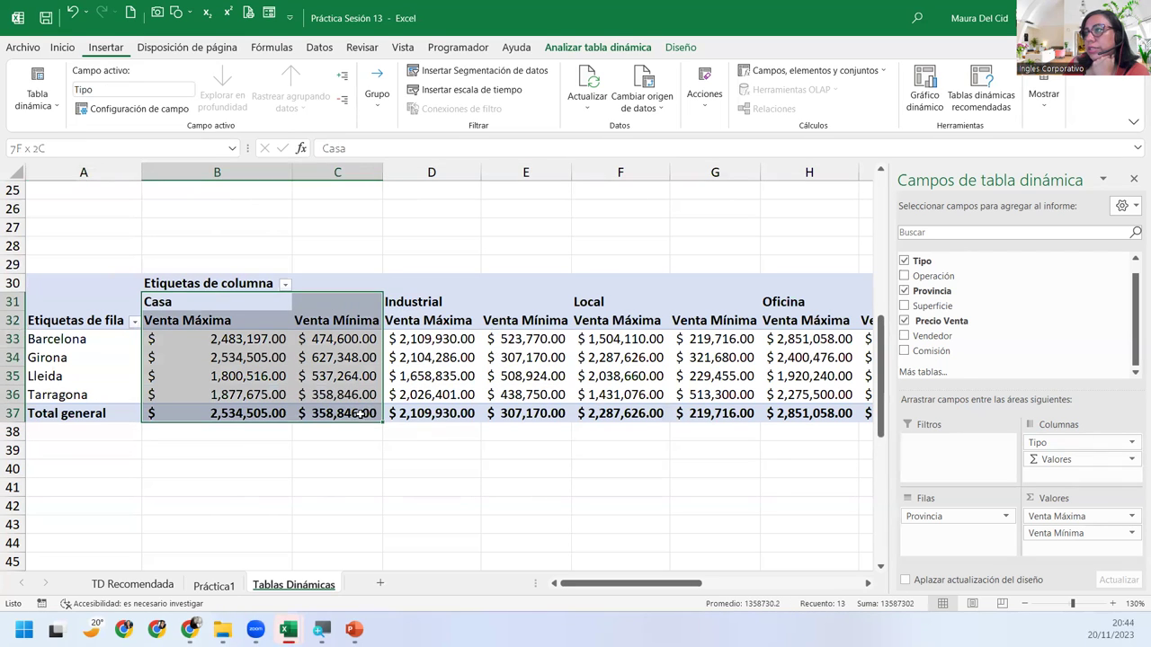
pyautogui.click(620, 314)
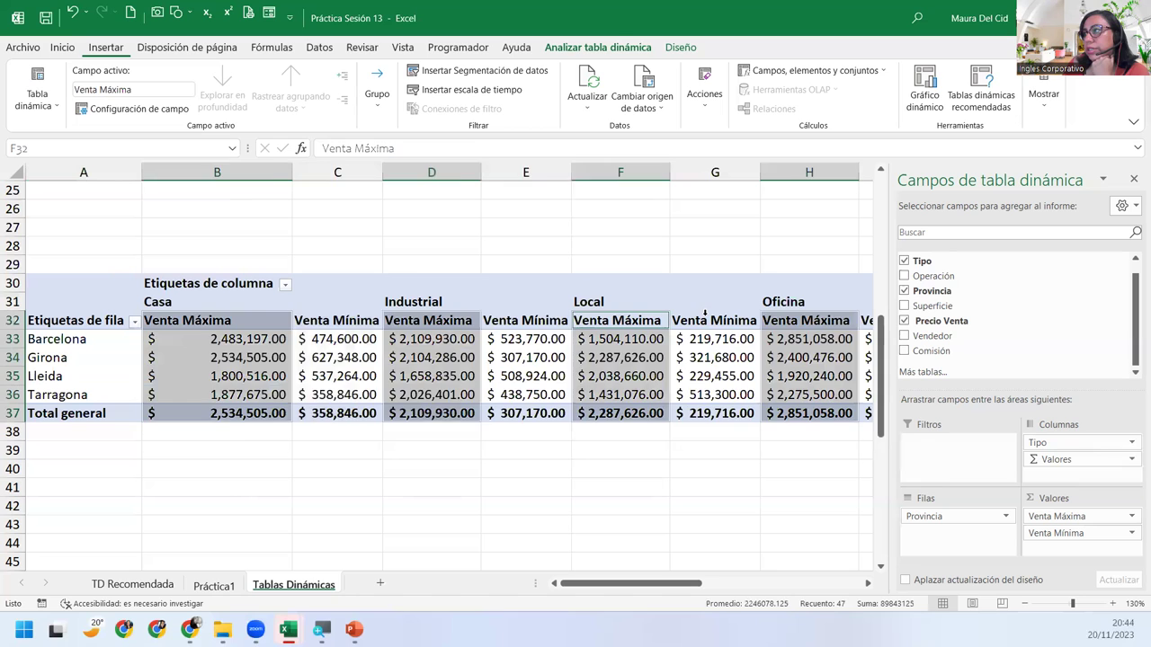
pyautogui.click(697, 315)
pyautogui.click(626, 320)
pyautogui.moveTo(662, 320); pyautogui.dragTo(692, 409)
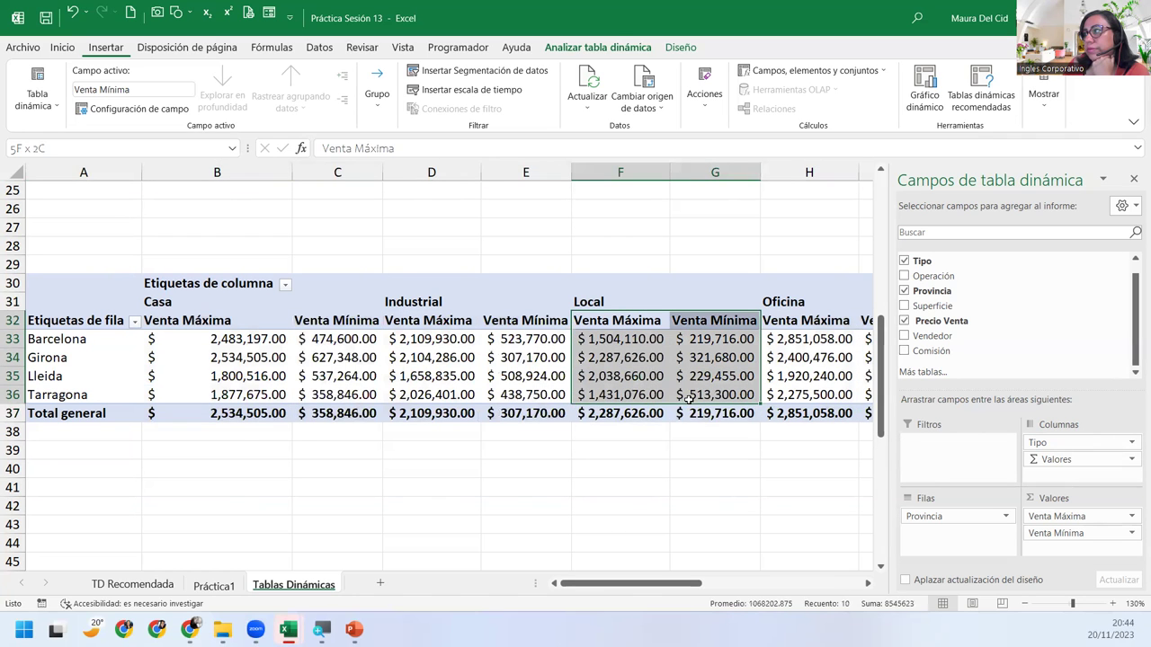
# Step: Move Tipo from Columns to Filters, leaving the Tipo filter at (Todas)
pyautogui.moveTo(1053, 443); pyautogui.dragTo(924, 443)
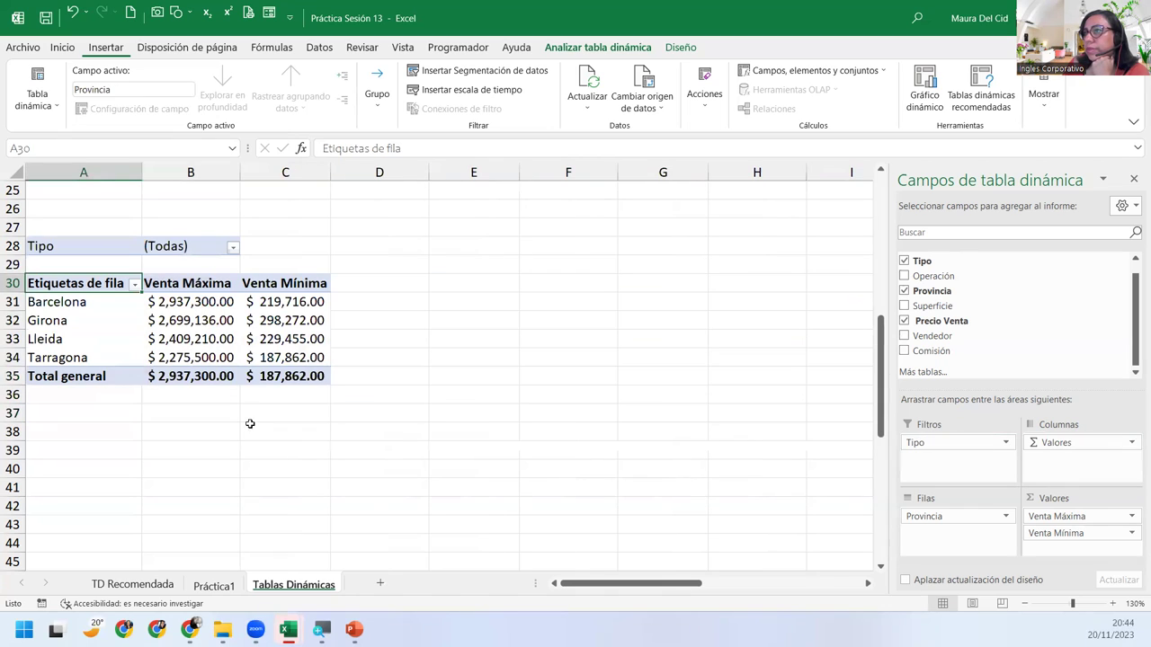
pyautogui.click(233, 248)
pyautogui.click(233, 249)
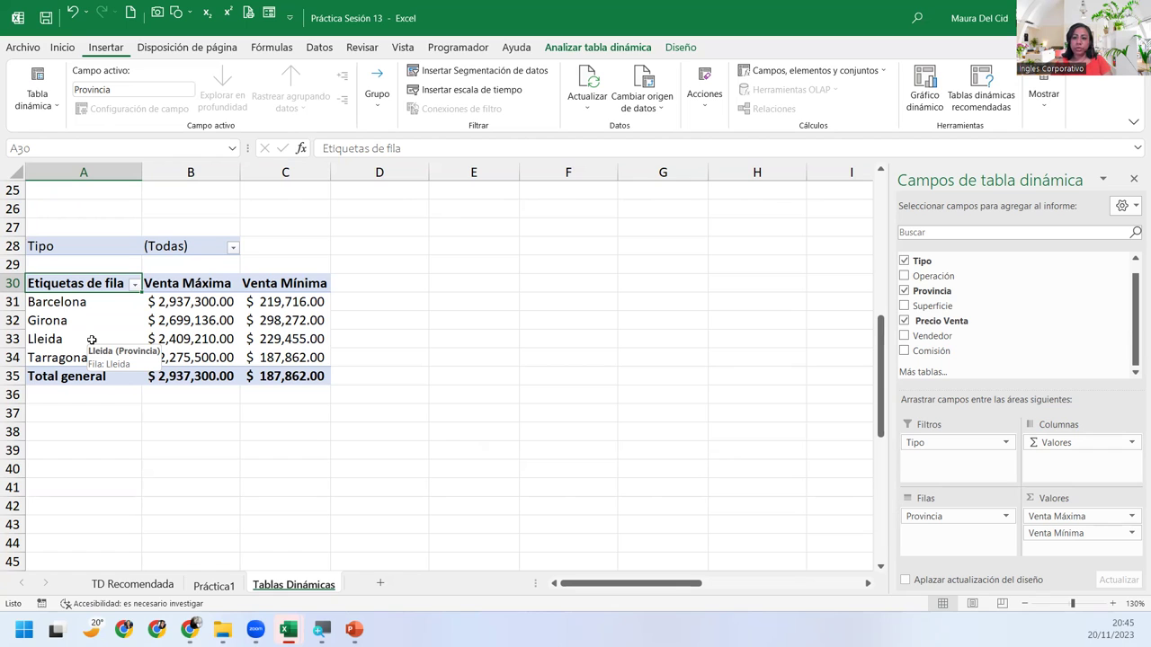
# Step: Enter 'Comisión máxima por cada vendedor según la operación' in cell A39
pyautogui.click(74, 447)
pyautogui.write('Comisión máxima')
pyautogui.press('BackSpace')
pyautogui.write('ma por cada vendedor segu')
pyautogui.press('BackSpace')
pyautogui.write('ún la operación')
pyautogui.press('Return')
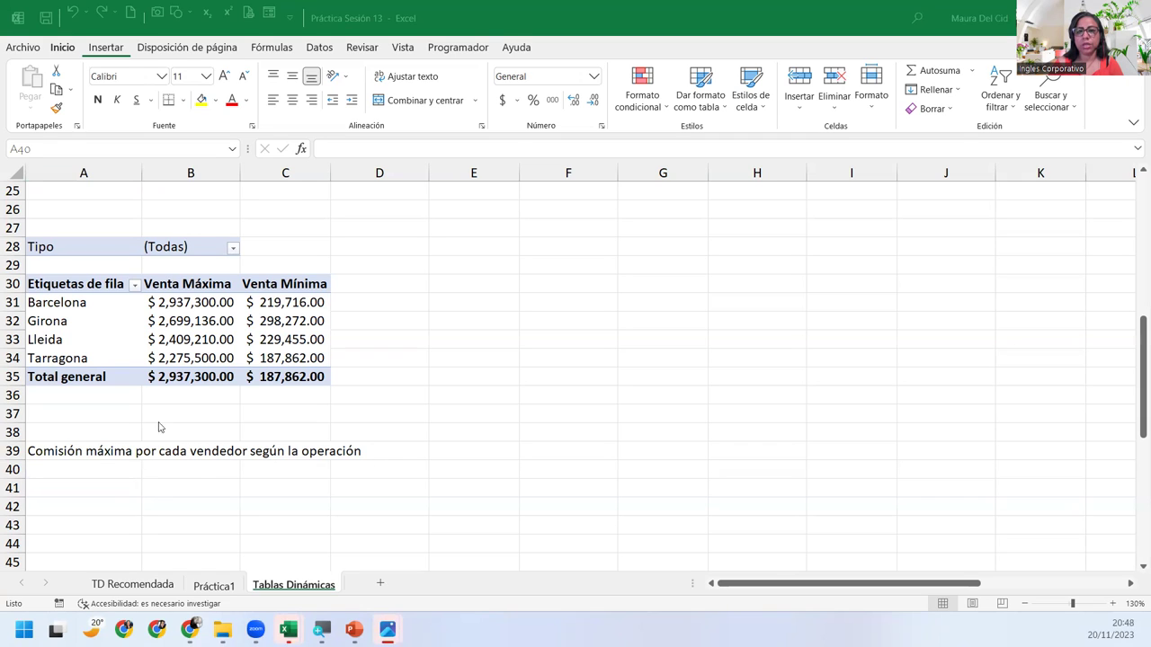
pyautogui.hotkey('alt', 'Tab')
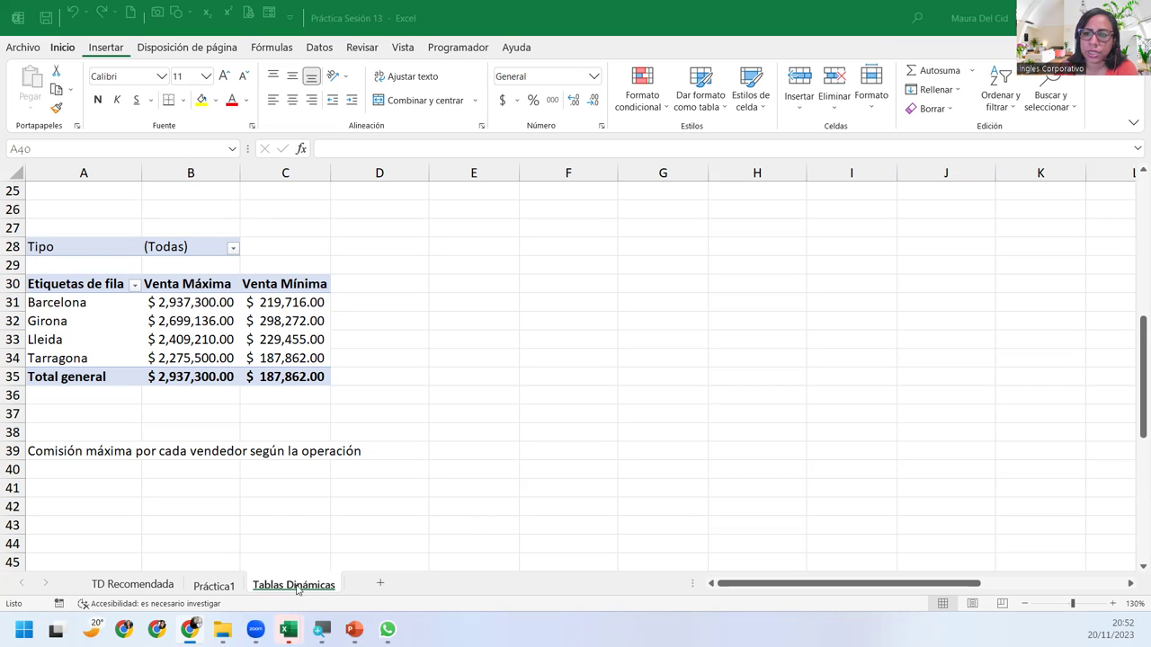
# Step: Browse the Práctica1 and TD Recomendada sheets, ending back on Tablas Dinámicas
pyautogui.click(209, 587)
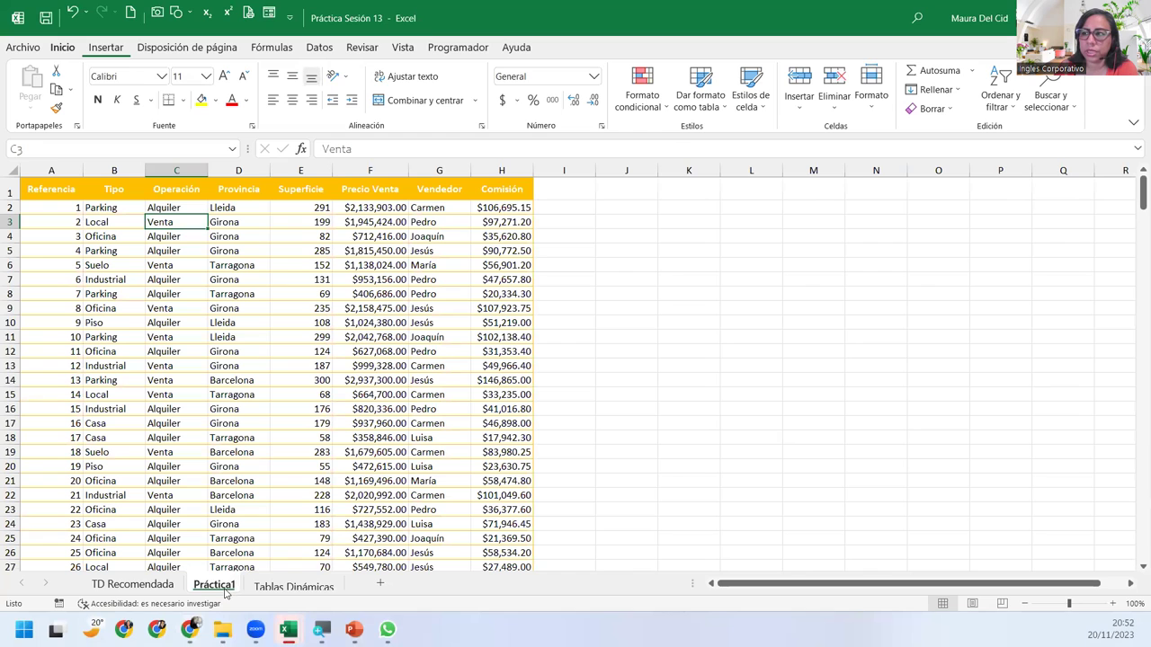
pyautogui.click(295, 589)
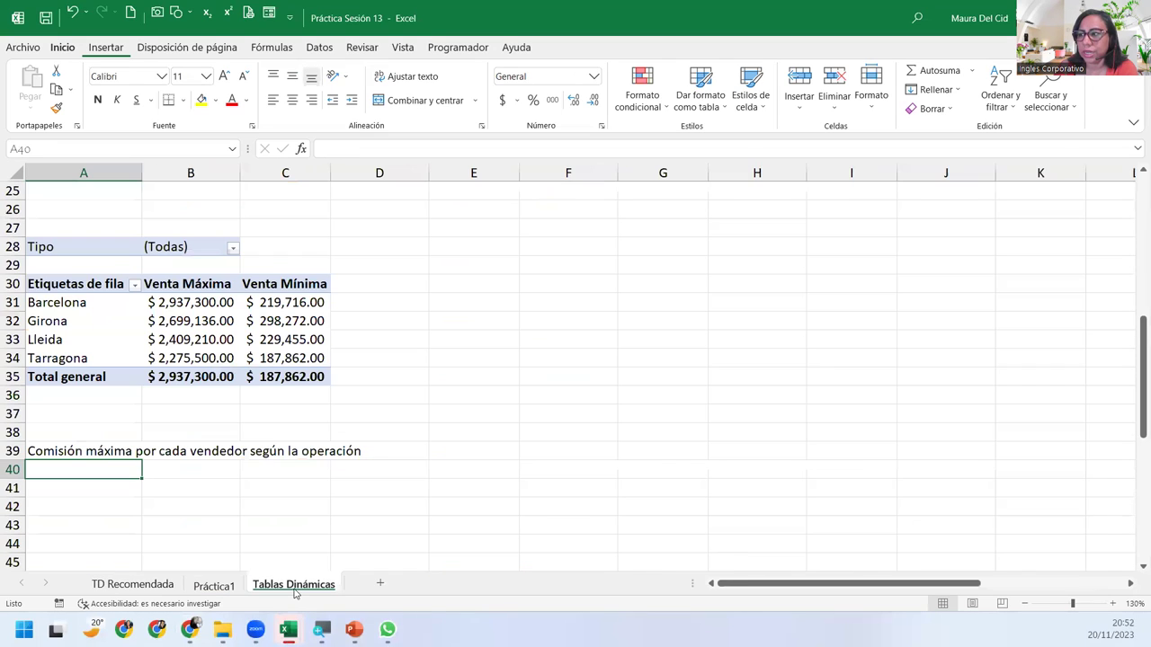
pyautogui.click(135, 585)
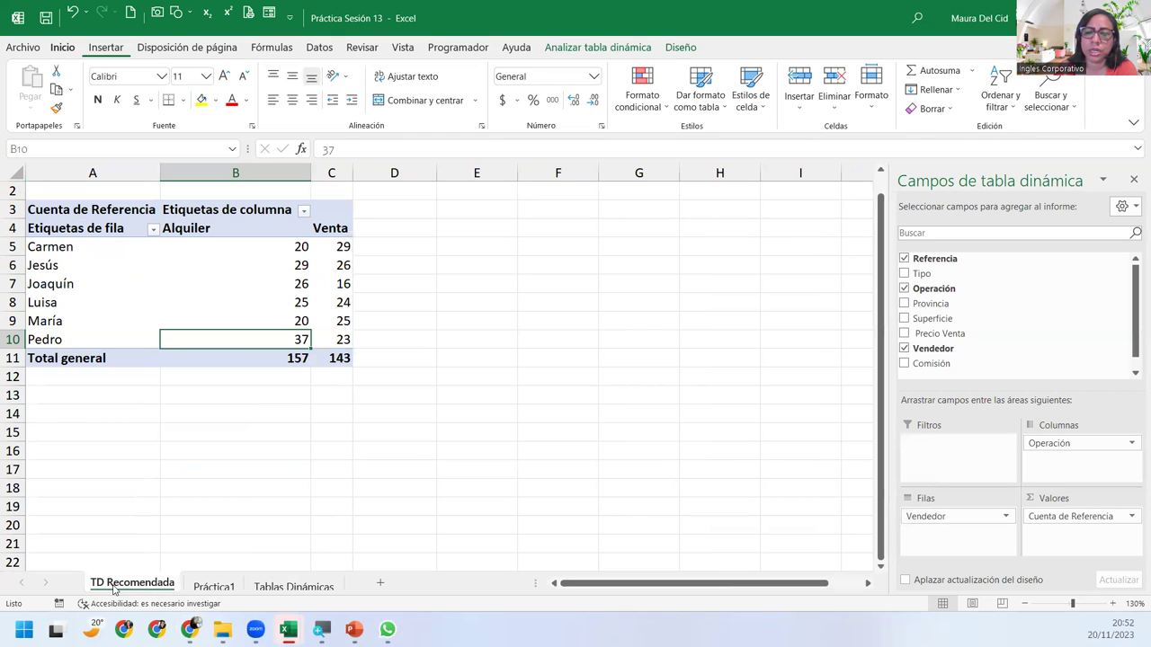
pyautogui.click(225, 588)
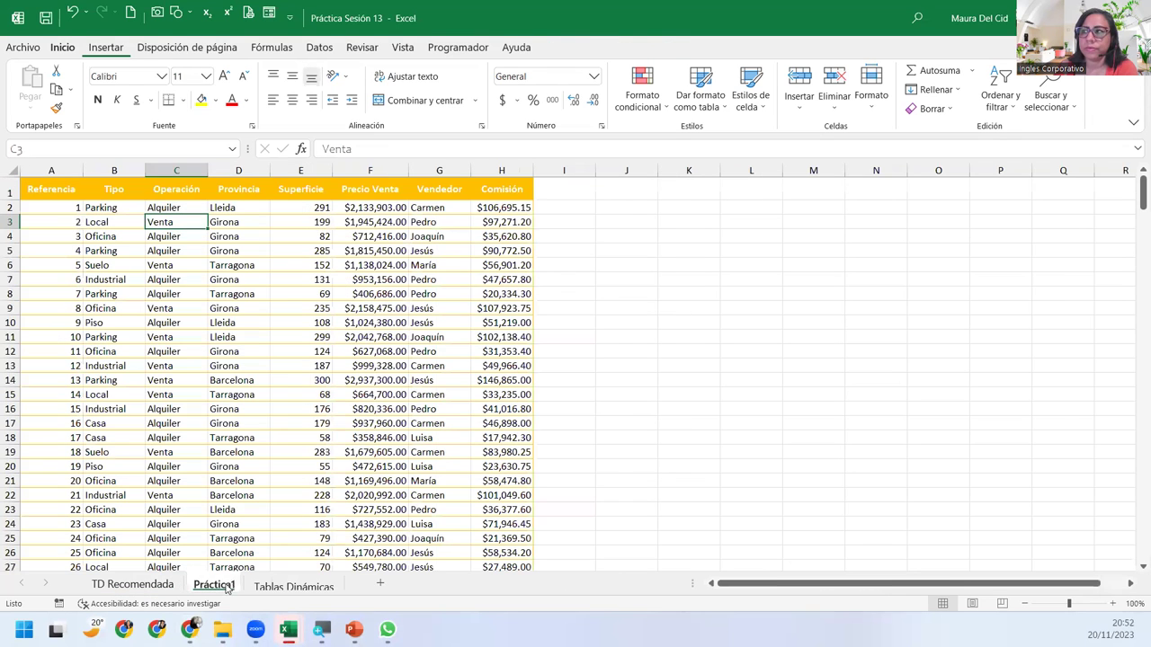
pyautogui.click(293, 587)
# Step: Autofit column B on Tablas Dinámicas so the Total de ventas amounts display
pyautogui.scroll(5, 232, 431)
pyautogui.scroll(3, 234, 433)
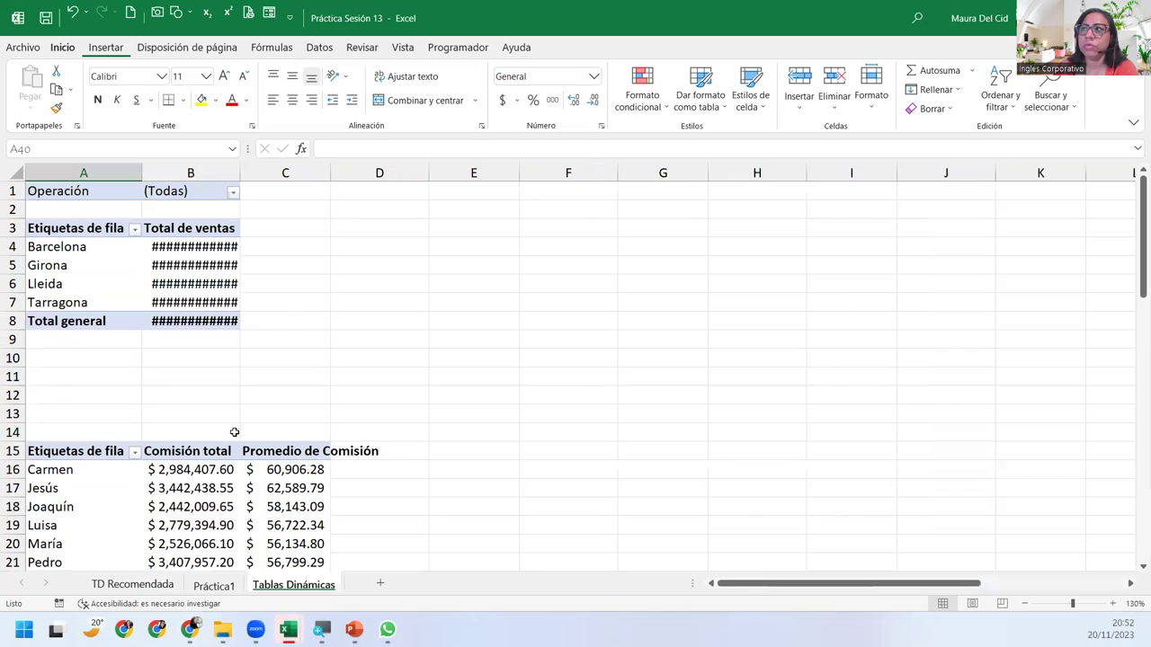
pyautogui.doubleClick(241, 174)
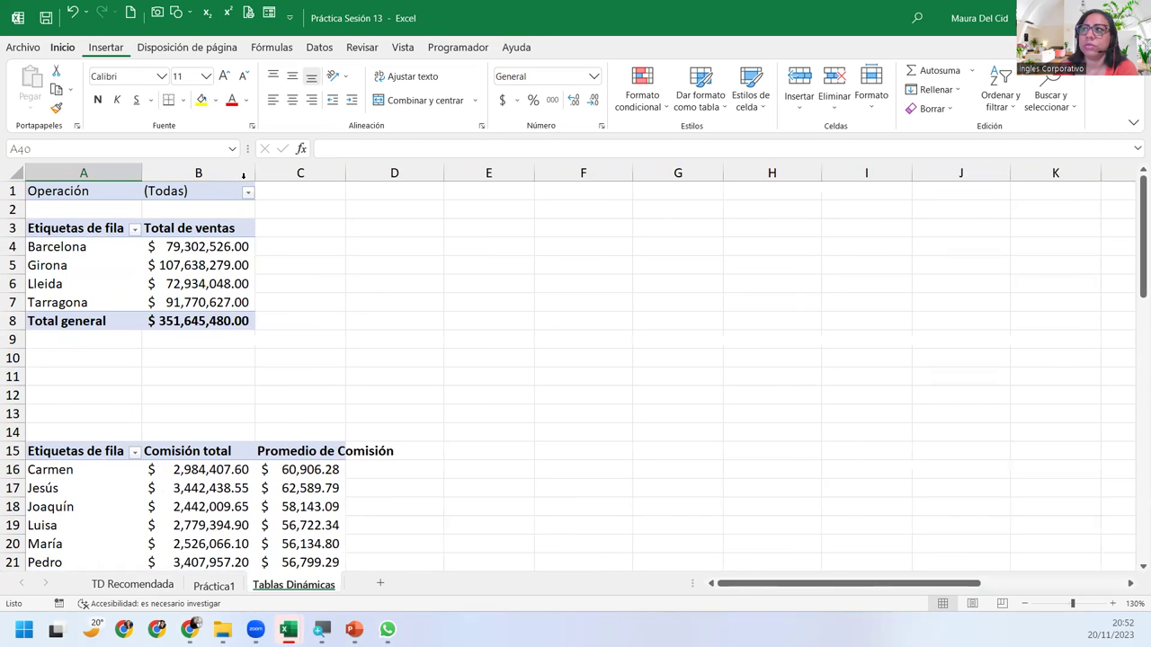
pyautogui.scroll(-2, 281, 417)
pyautogui.scroll(-3, 280, 416)
pyautogui.scroll(-3, 280, 416)
pyautogui.scroll(-3, 280, 416)
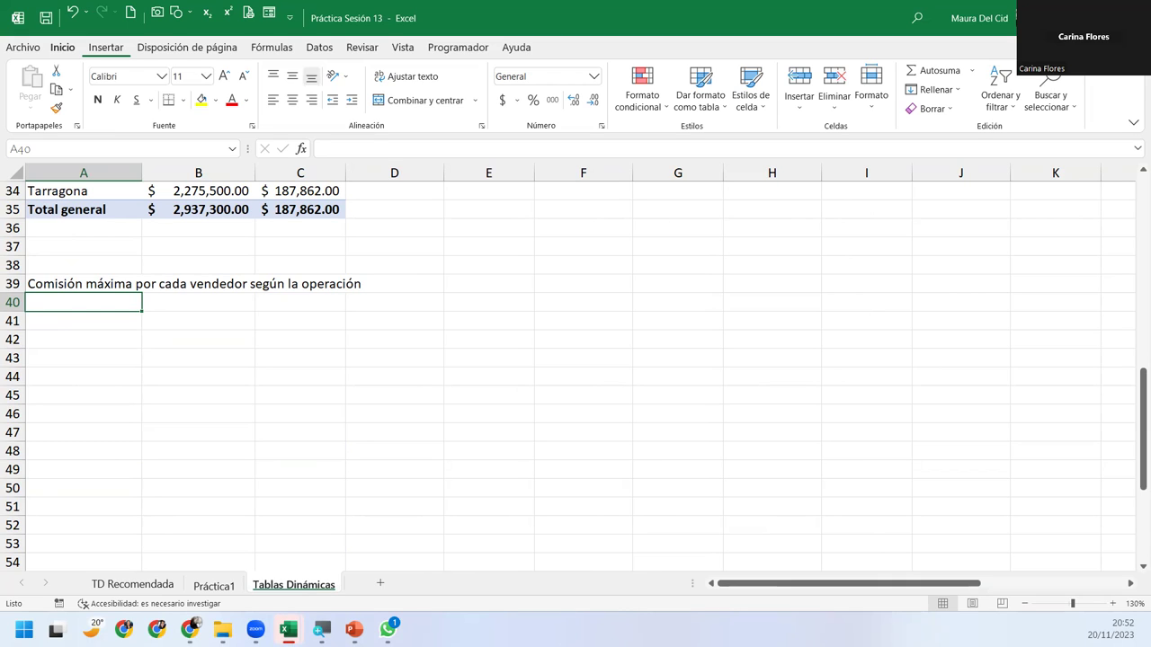
pyautogui.hotkey('alt', 'Tab')
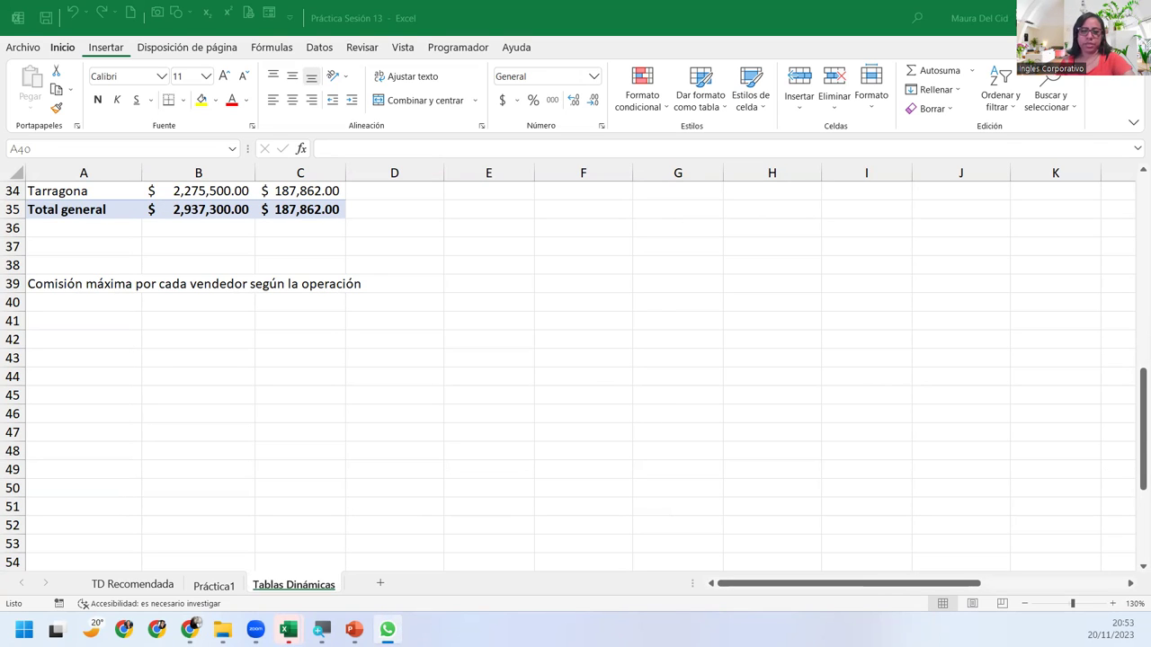
pyautogui.click(79, 322)
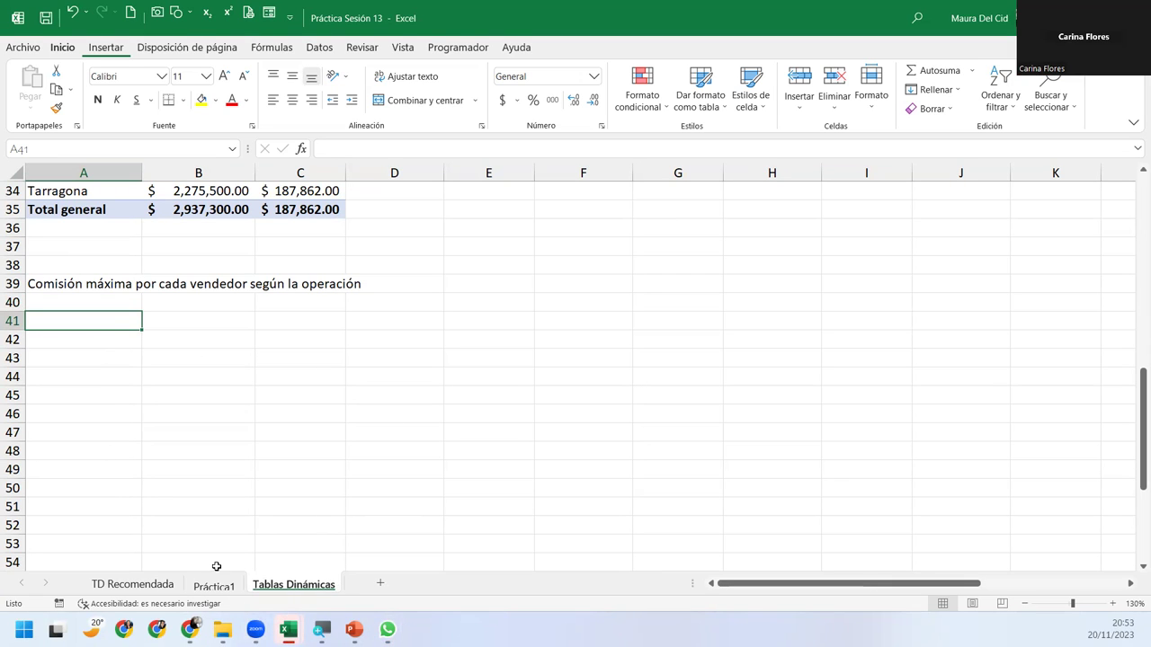
pyautogui.scroll(3, 219, 285)
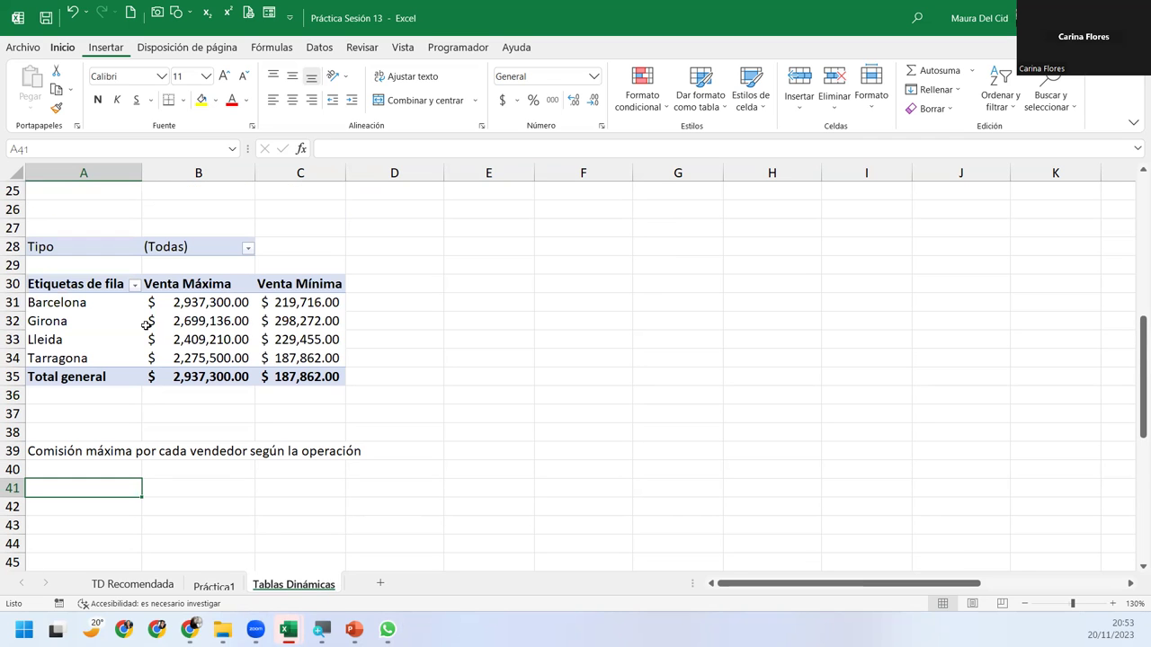
pyautogui.click(149, 323)
pyautogui.click(100, 327)
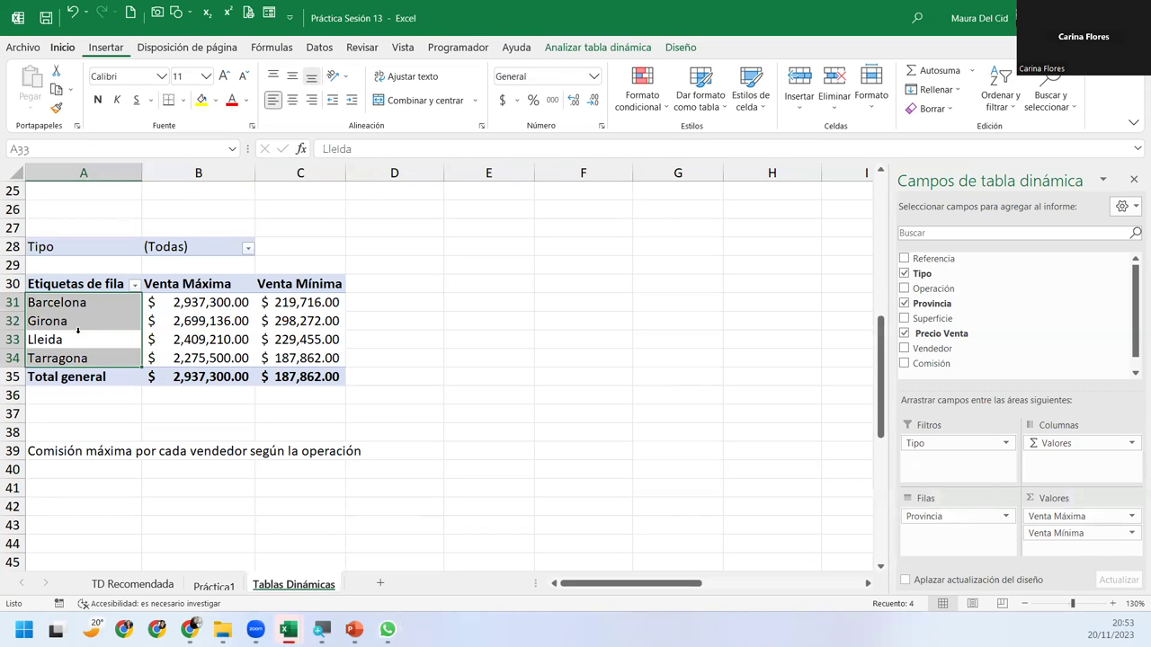
pyautogui.click(73, 340)
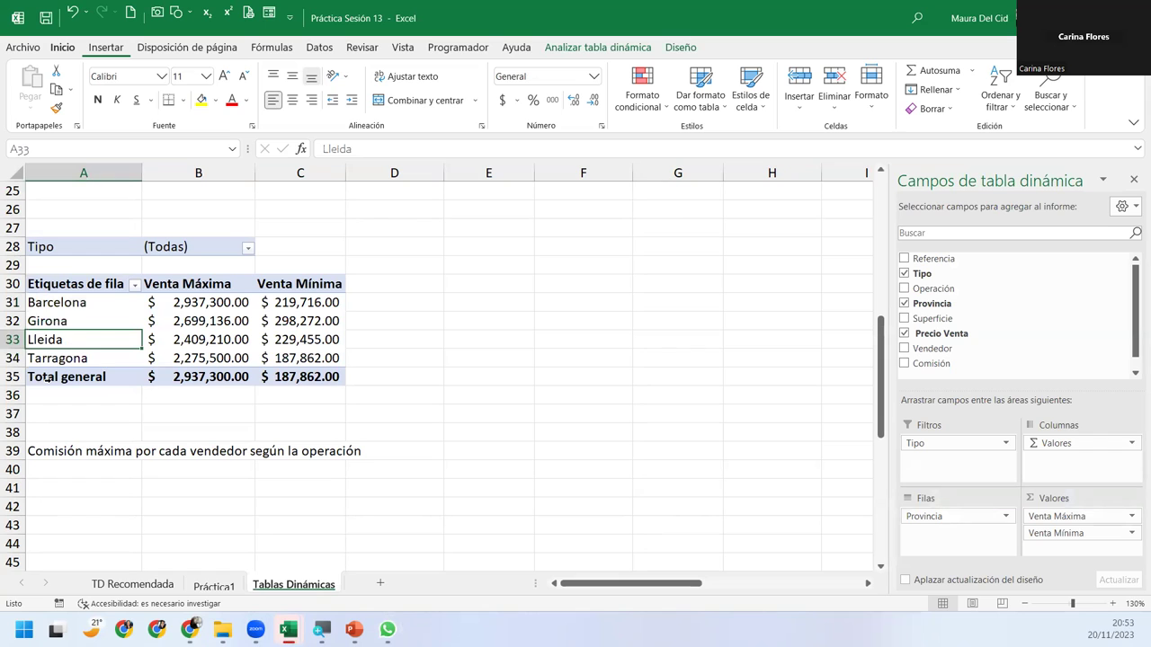
pyautogui.click(598, 50)
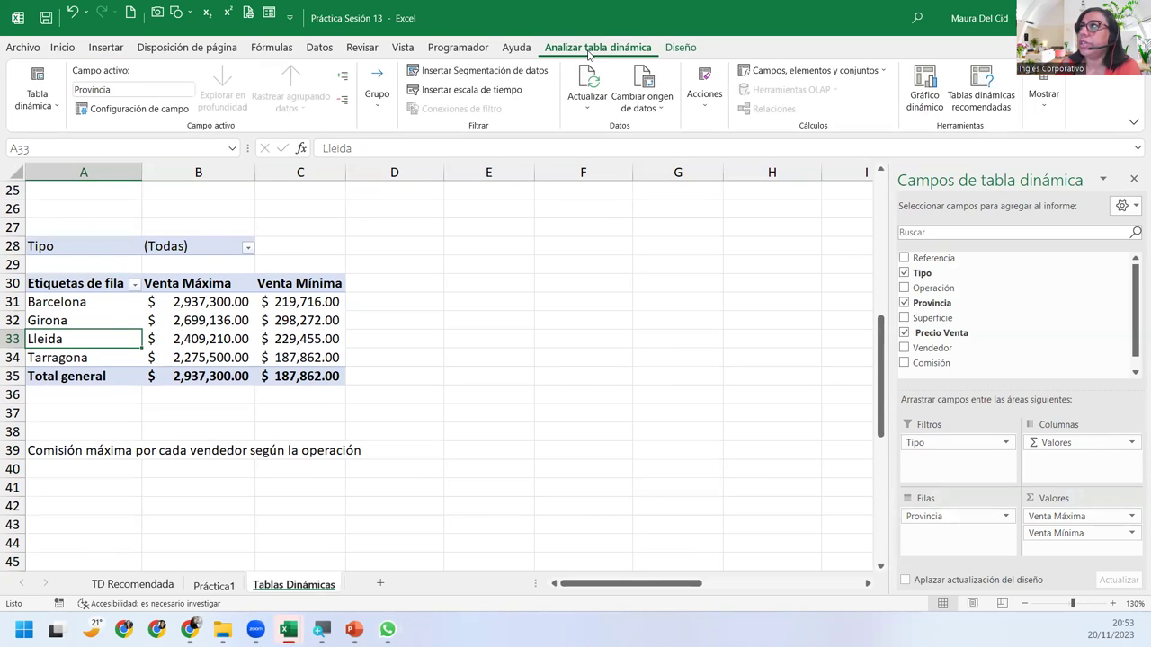
pyautogui.click(642, 83)
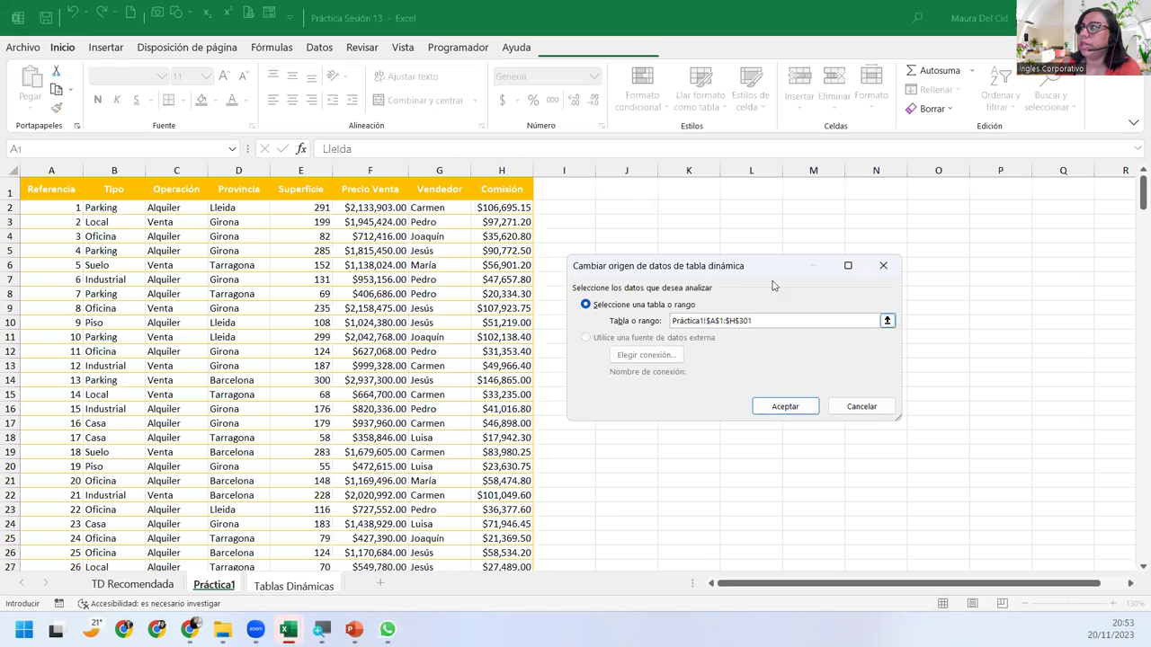
pyautogui.moveTo(762, 268); pyautogui.dragTo(333, 254)
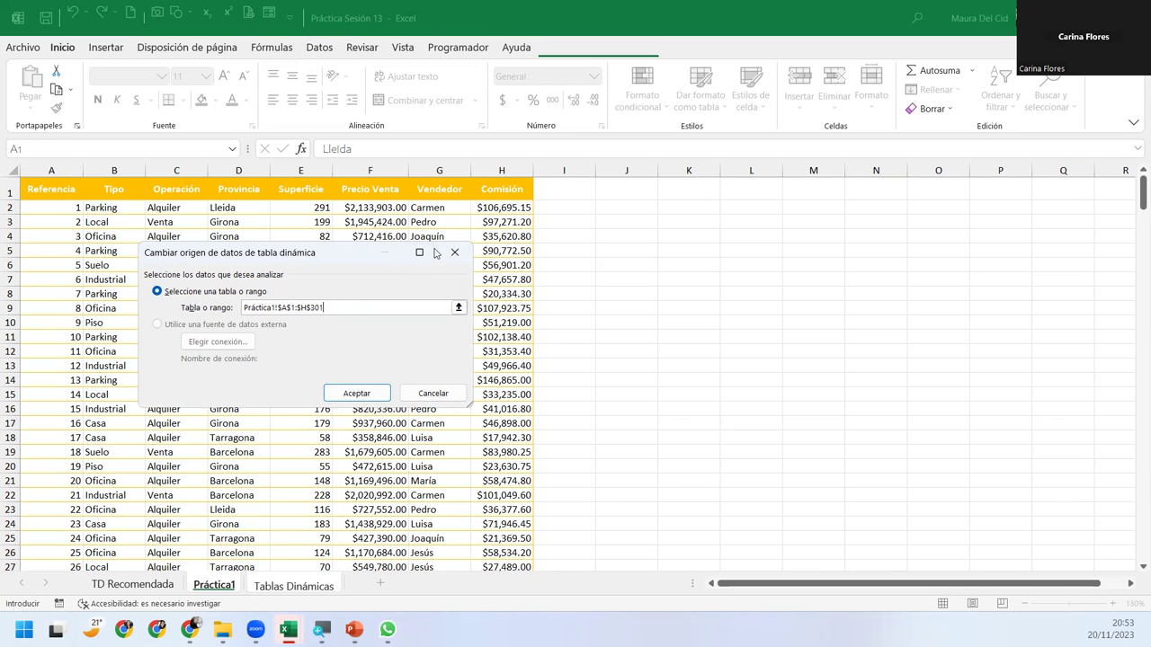
pyautogui.click(454, 253)
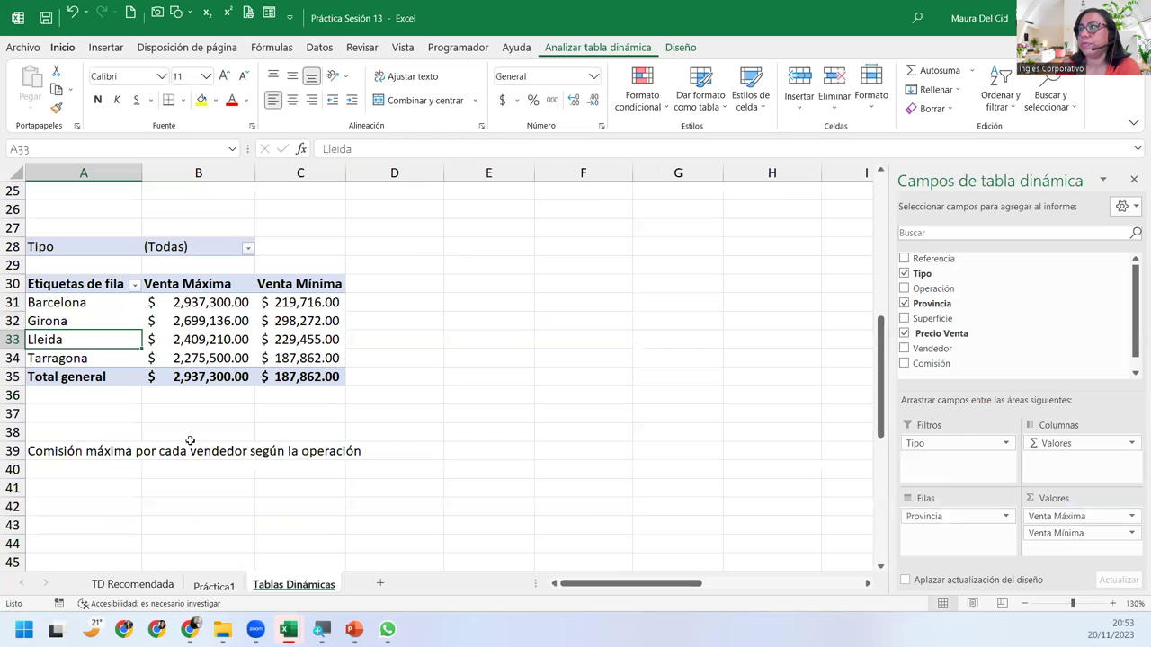
pyautogui.click(52, 502)
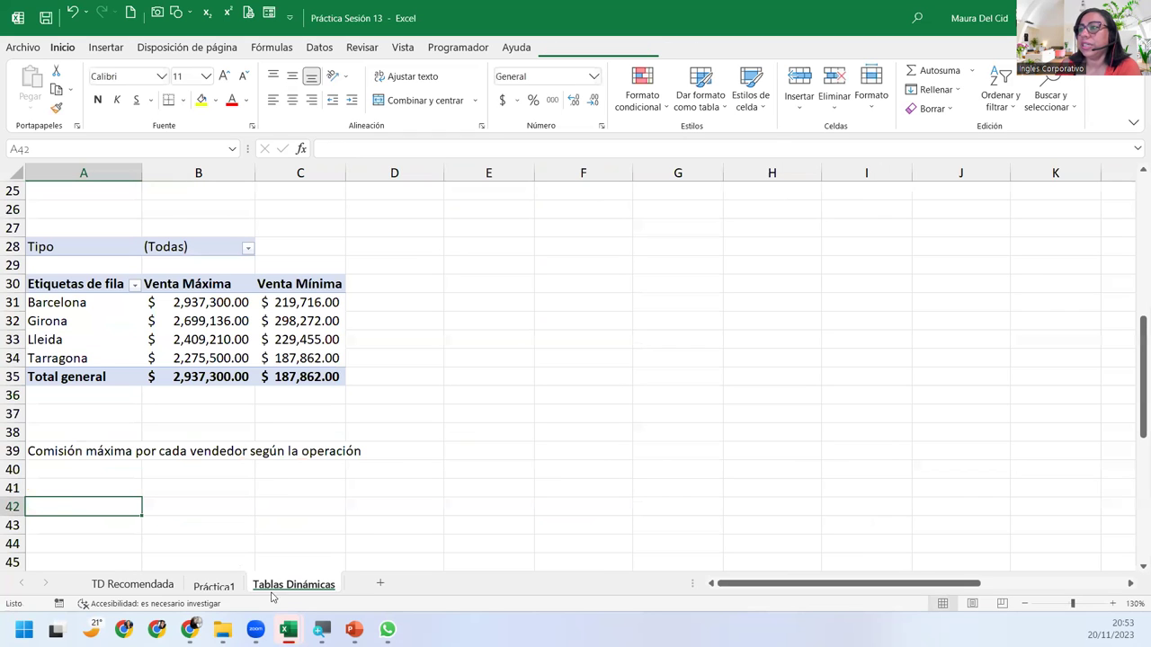
# Step: Insert a pivot table from the Práctica1 data at cell A42 of Tablas Dinámicas
pyautogui.click(214, 585)
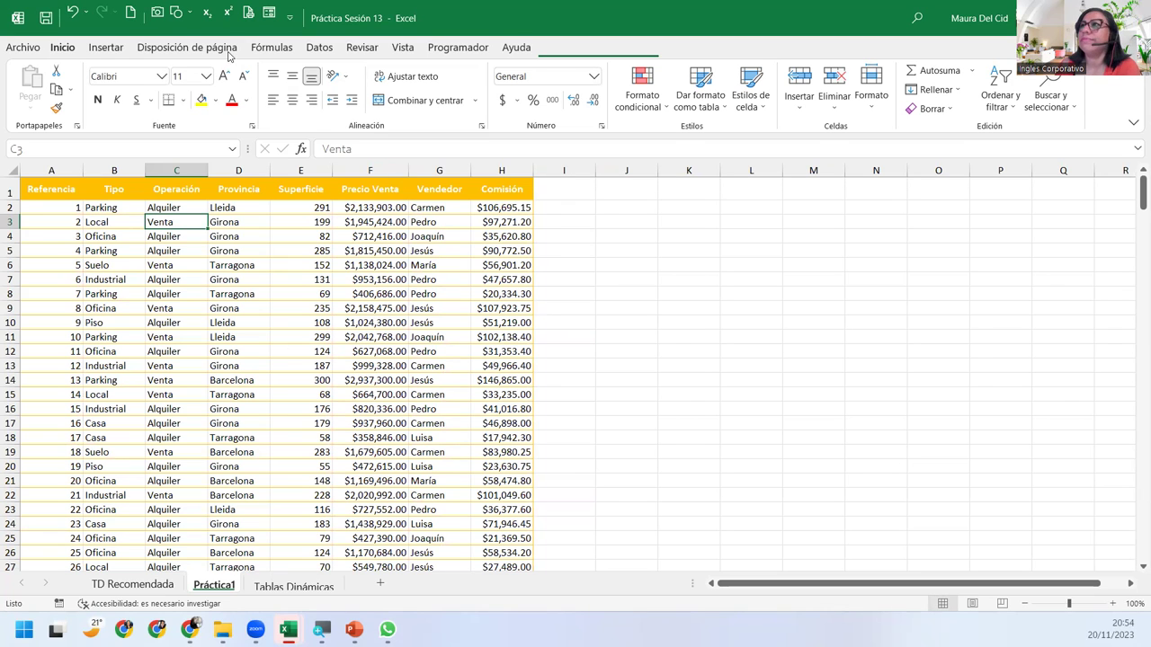
pyautogui.click(105, 47)
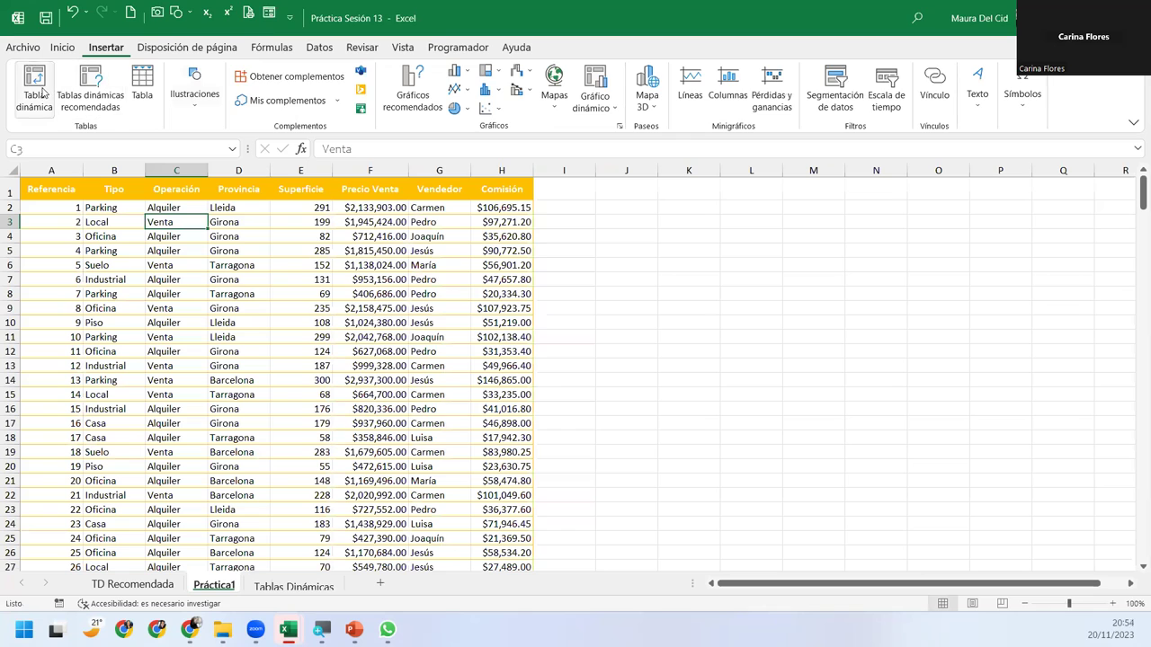
pyautogui.click(34, 82)
pyautogui.click(200, 371)
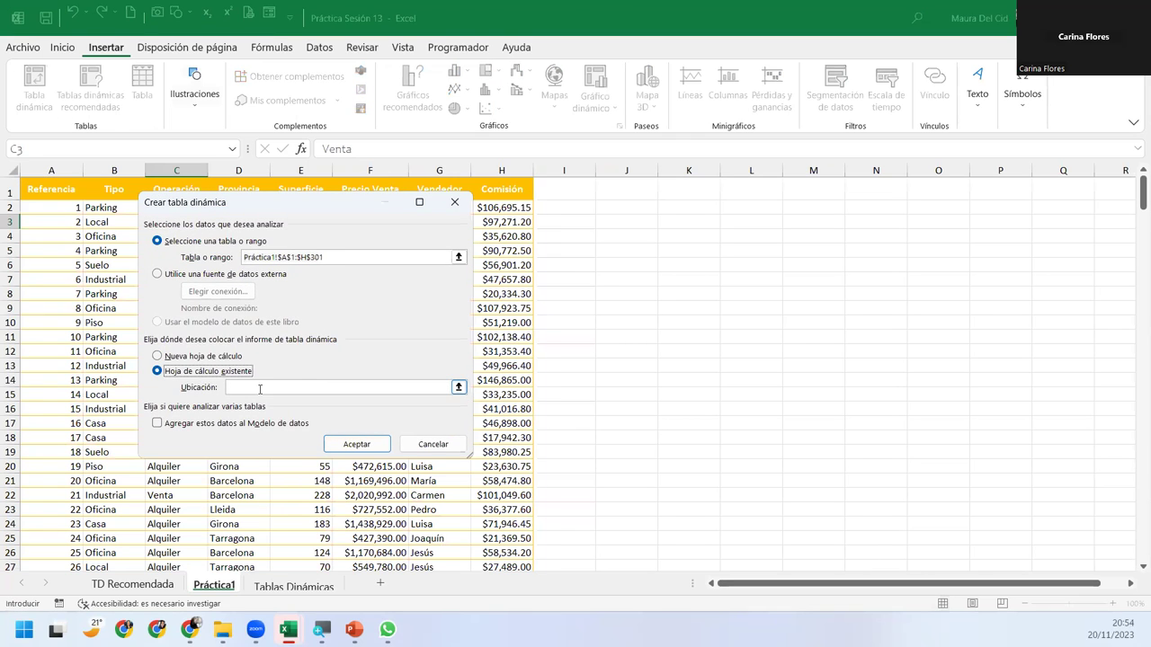
pyautogui.click(298, 586)
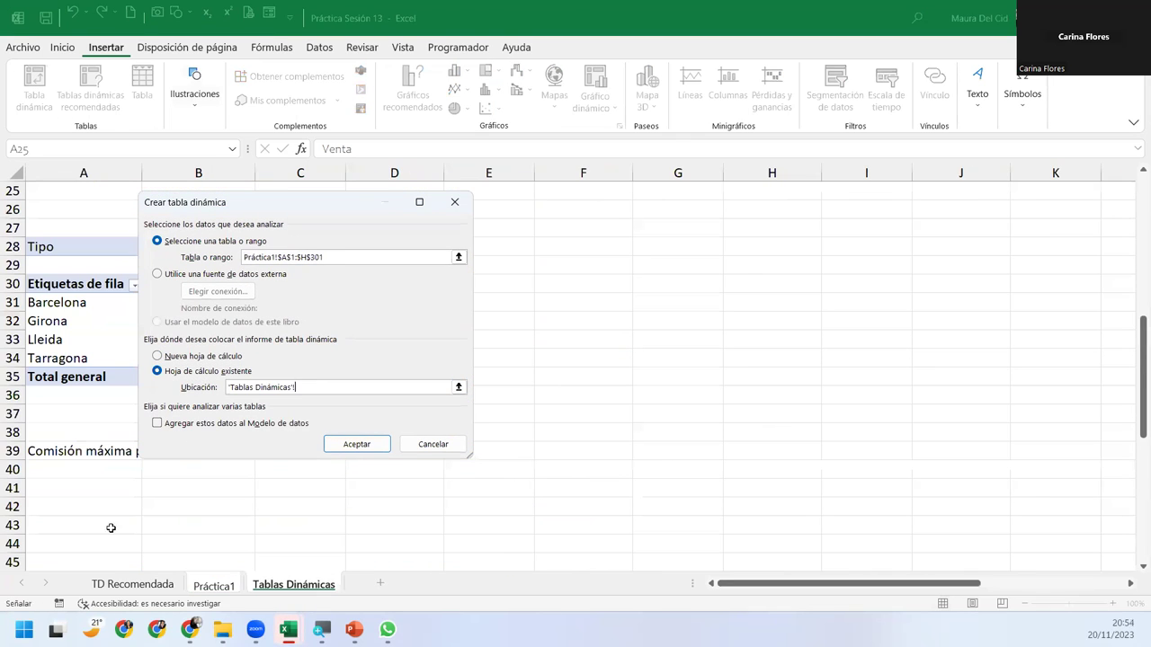
pyautogui.click(63, 505)
pyautogui.click(359, 444)
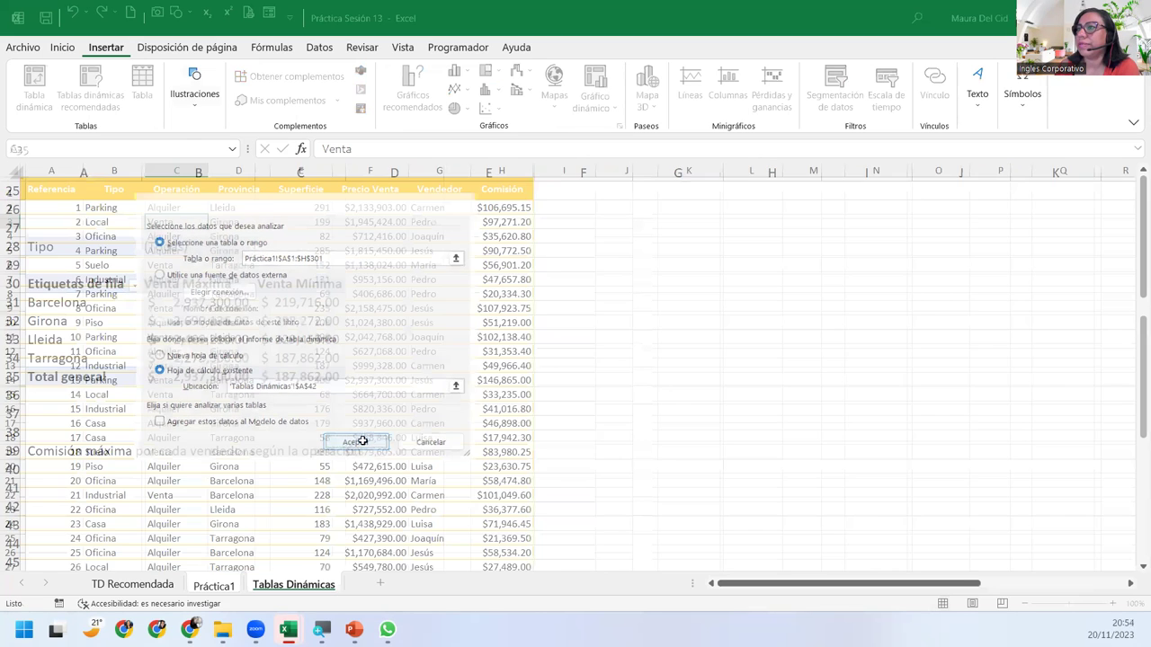
pyautogui.scroll(-4, 322, 415)
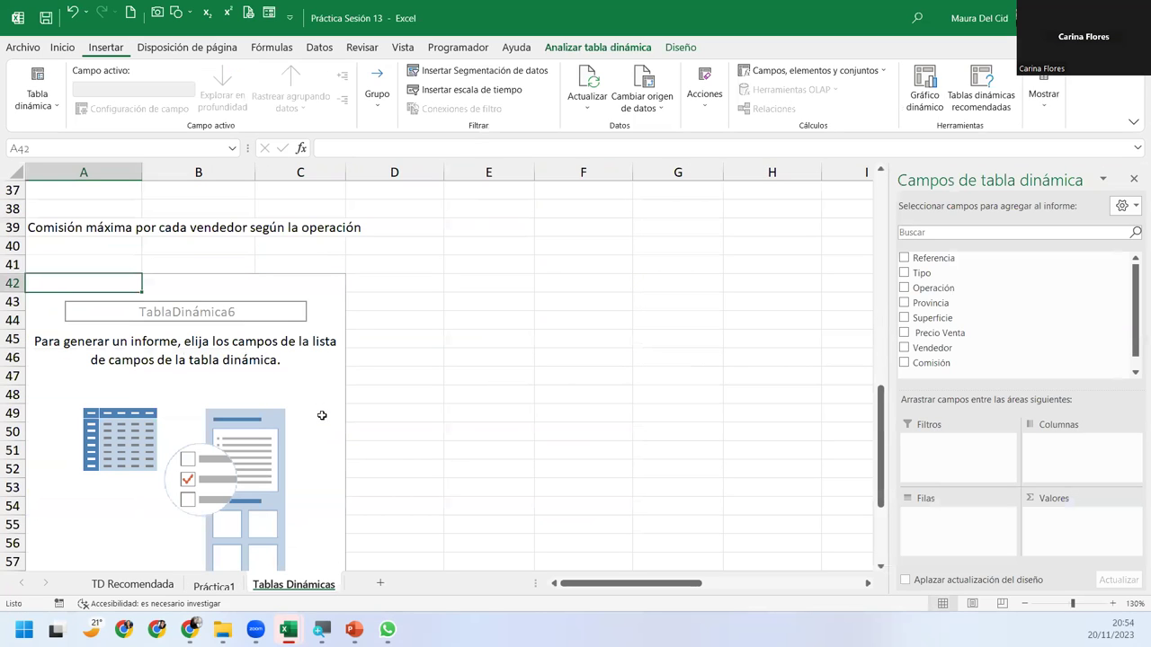
pyautogui.scroll(4, 322, 415)
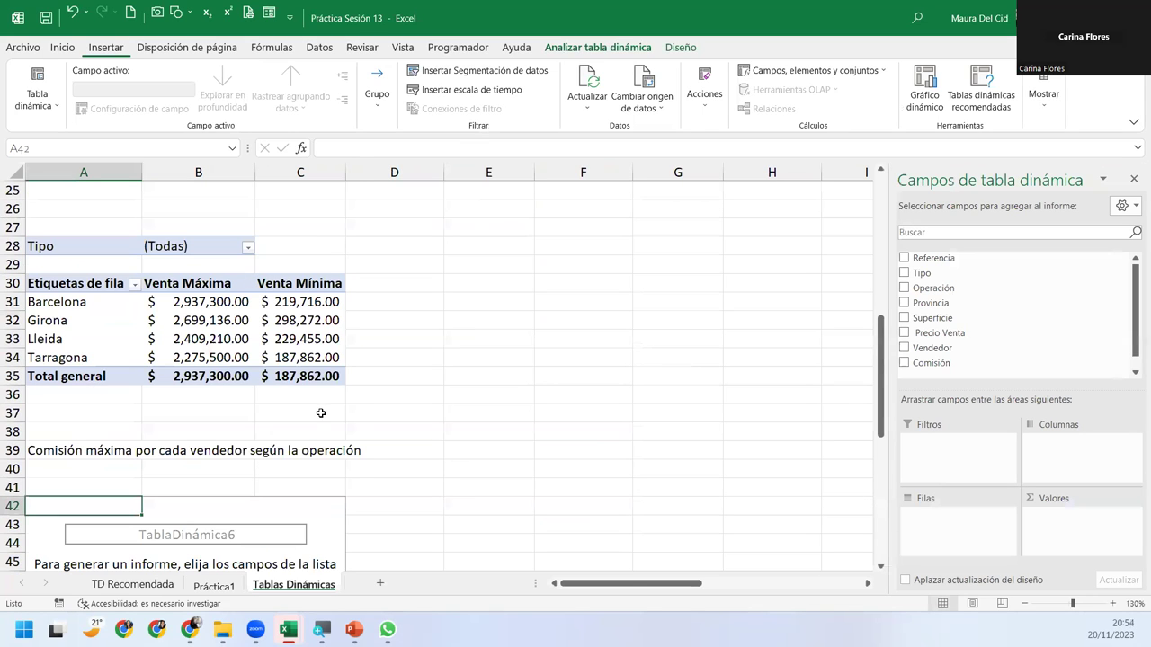
pyautogui.click(51, 321)
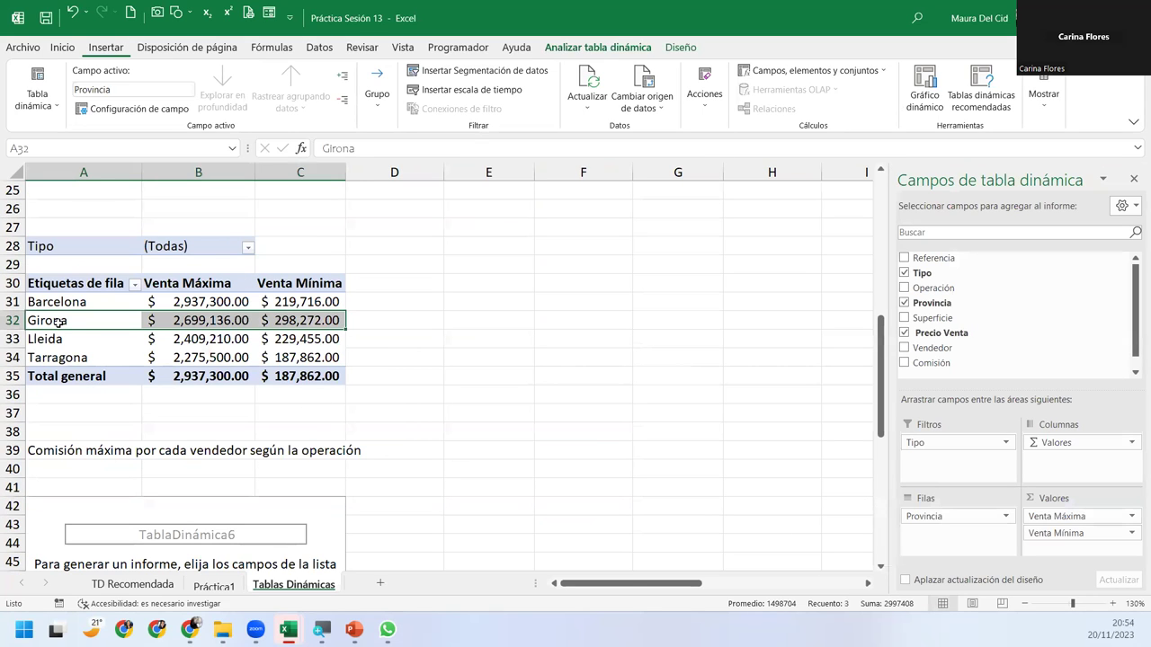
pyautogui.click(56, 321)
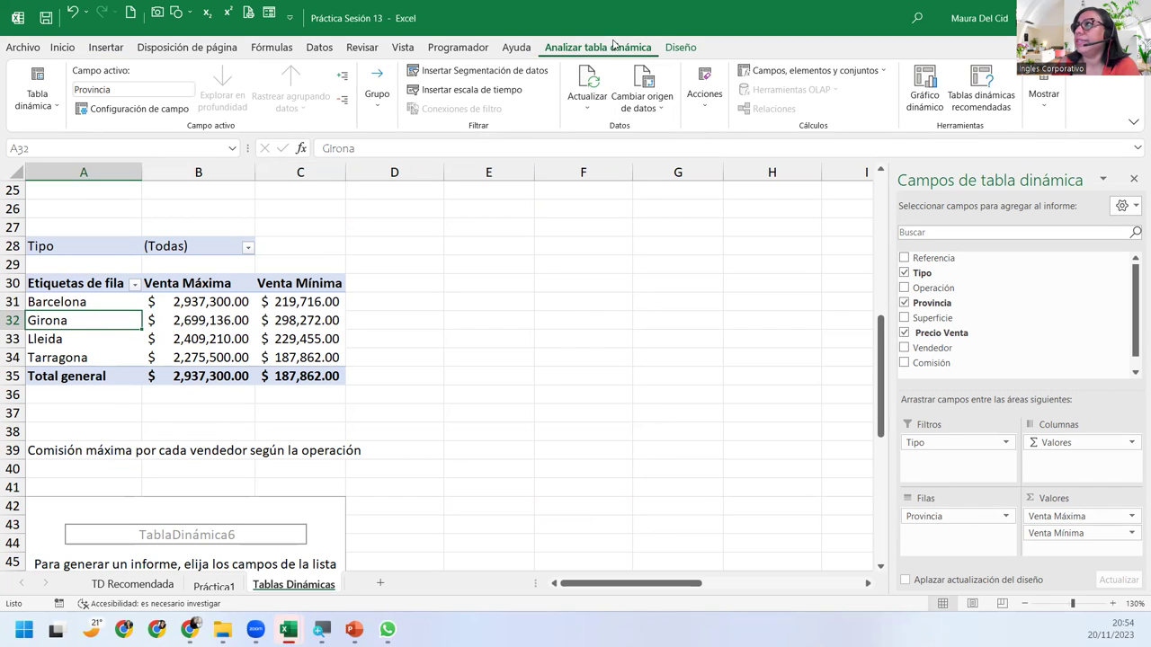
pyautogui.click(649, 92)
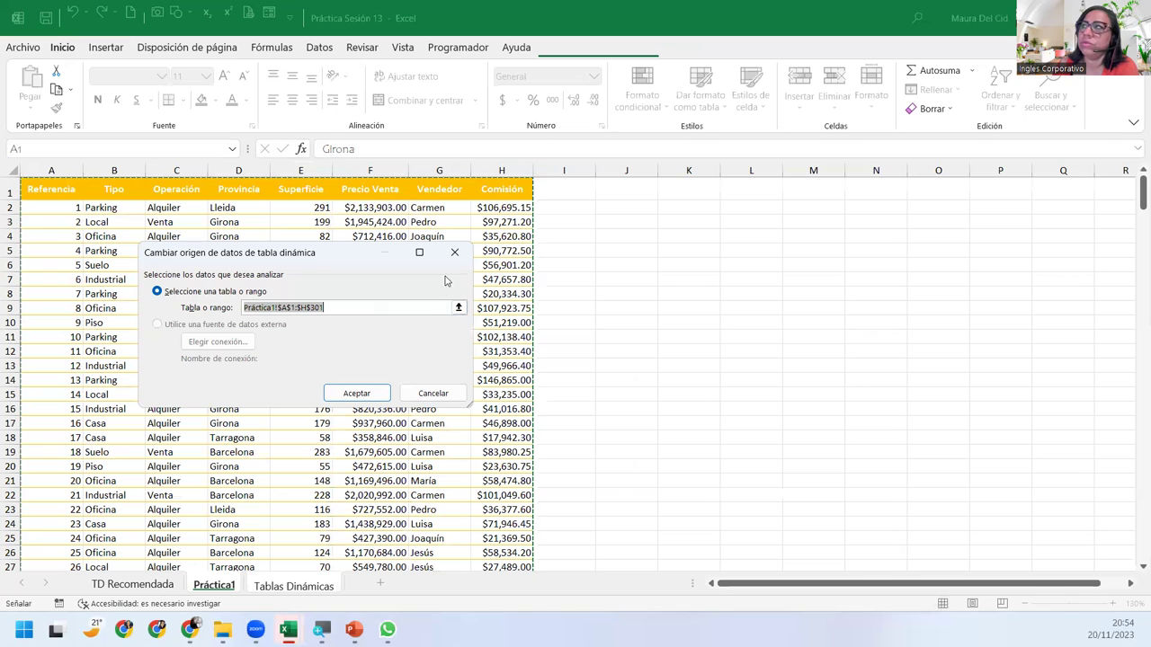
pyautogui.click(457, 255)
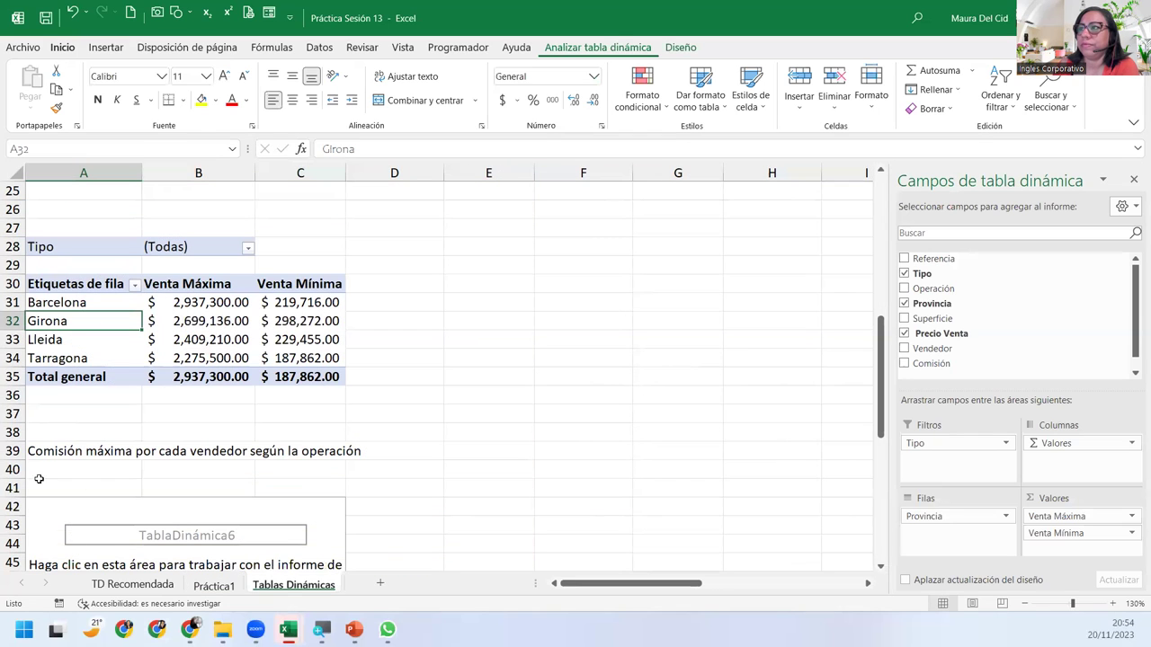
pyautogui.scroll(-2, 253, 523)
# Step: Put Vendedor in the rows and Suma de Precio Venta in the values of the A42 pivot
pyautogui.click(65, 396)
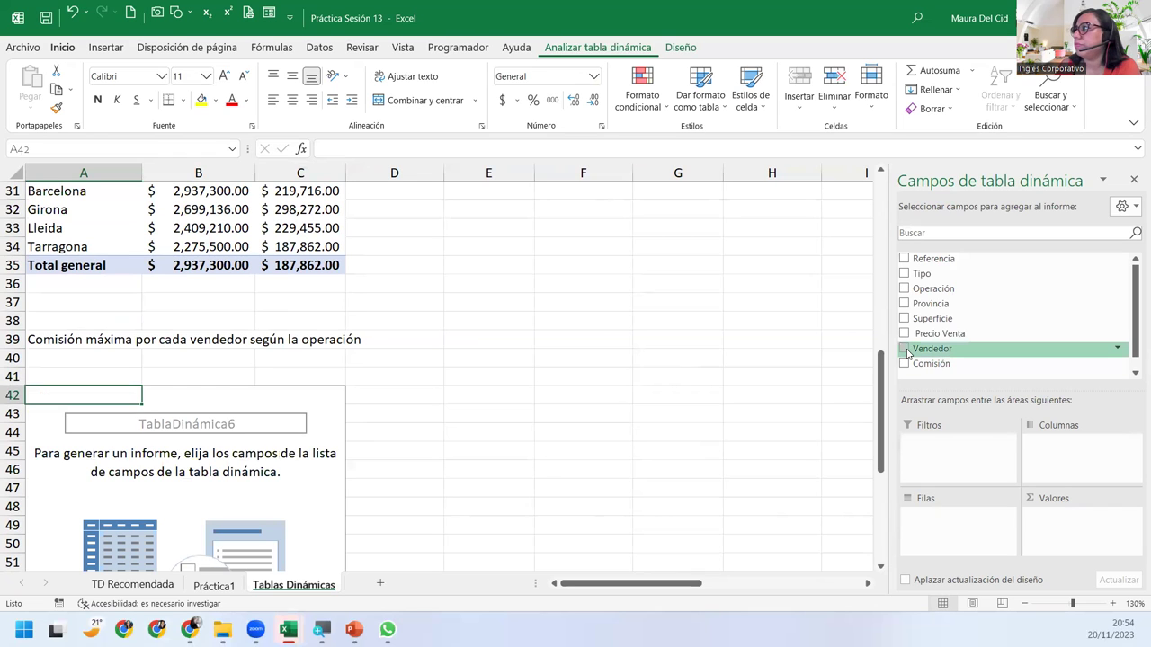
pyautogui.moveTo(919, 352); pyautogui.dragTo(925, 529)
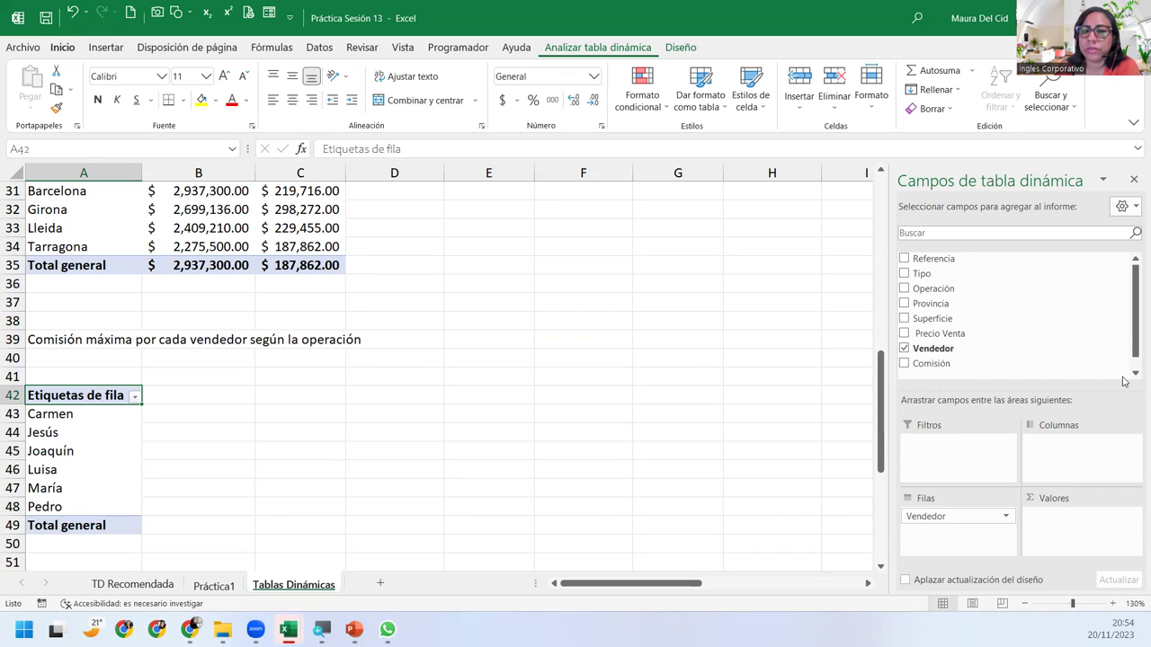
pyautogui.moveTo(1015, 335)
pyautogui.mouseDown()
pyautogui.moveTo(1035, 467)
pyautogui.moveTo(1065, 531)
pyautogui.mouseUp()
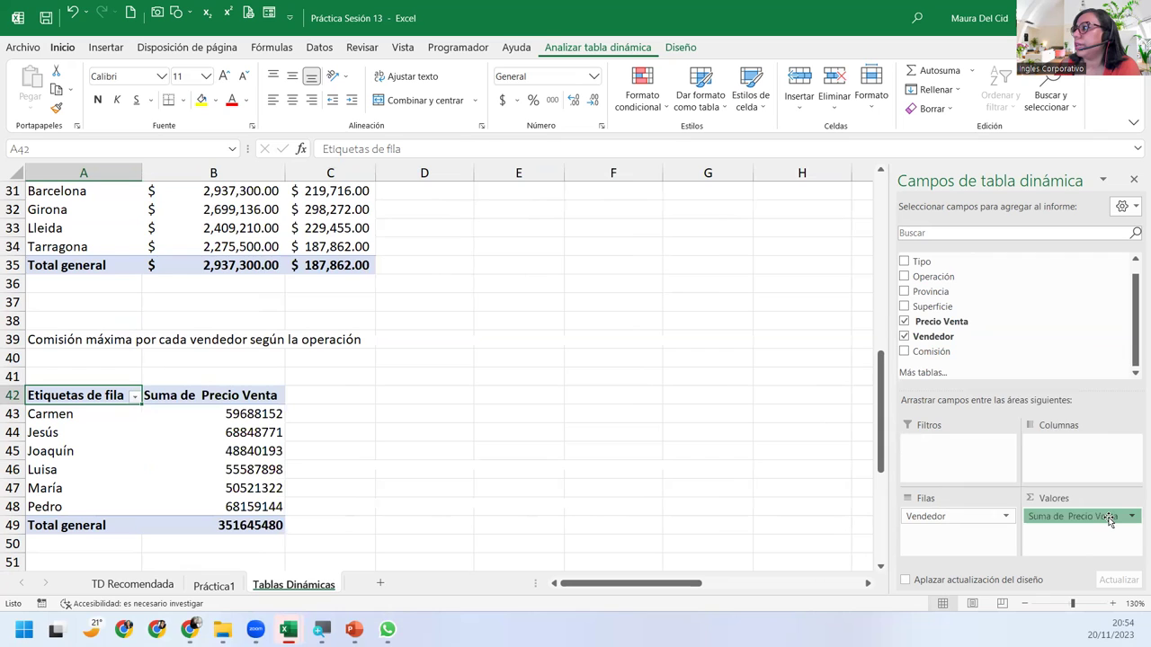
# Step: Set the Precio Venta value field to summarize by maximum
pyautogui.click(1059, 517)
pyautogui.click(1052, 499)
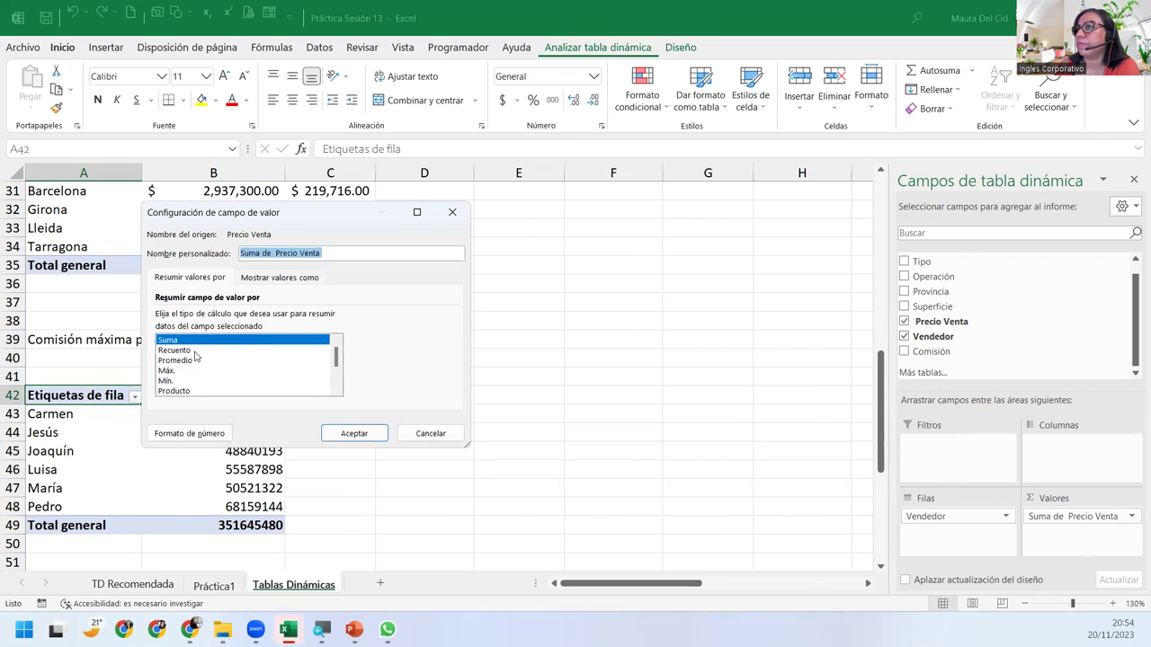
pyautogui.click(171, 370)
# Step: Format the values as accounting with the $ Español (El Salvador) symbol
pyautogui.click(189, 433)
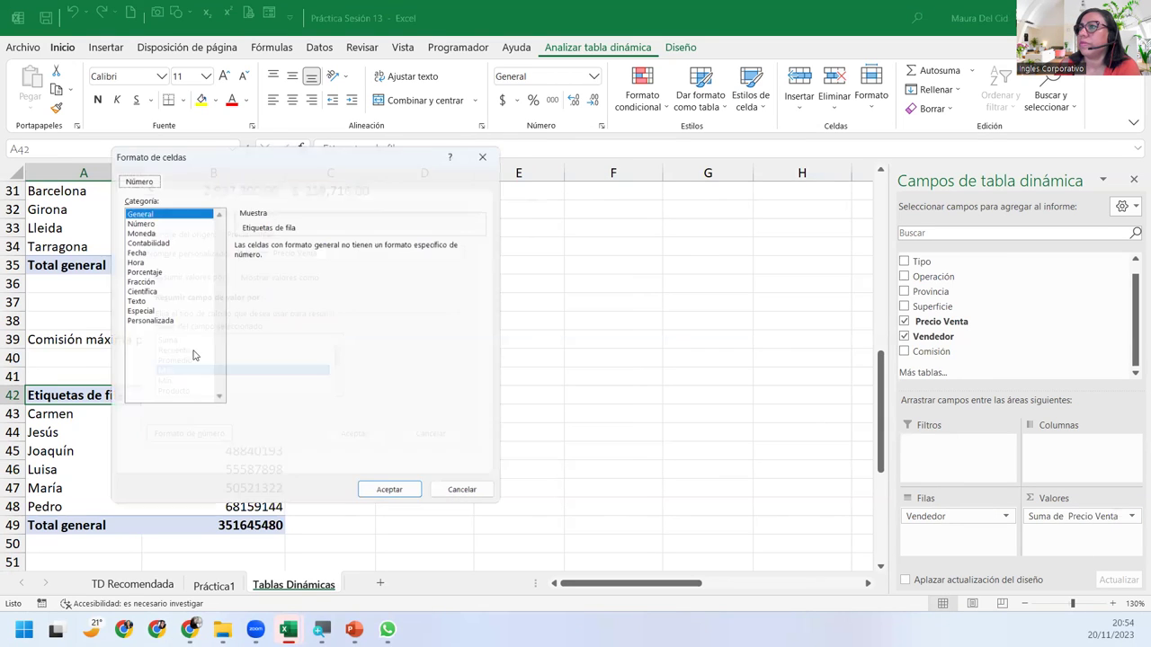
pyautogui.click(164, 230)
pyautogui.click(161, 239)
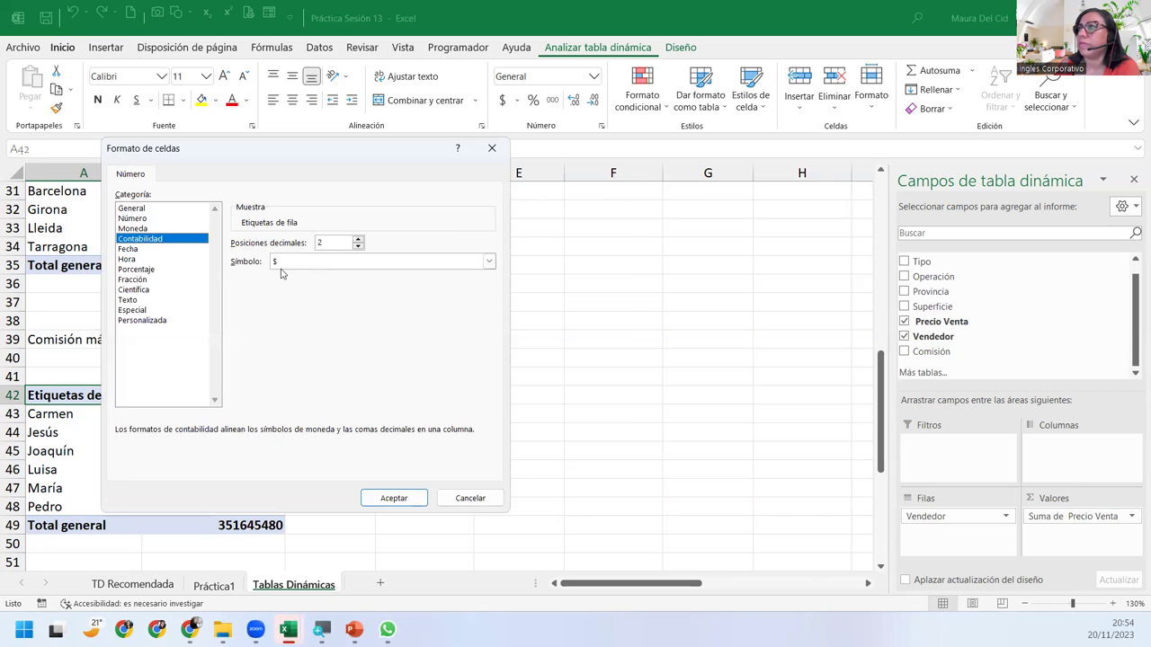
pyautogui.click(329, 261)
pyautogui.scroll(-3, 342, 418)
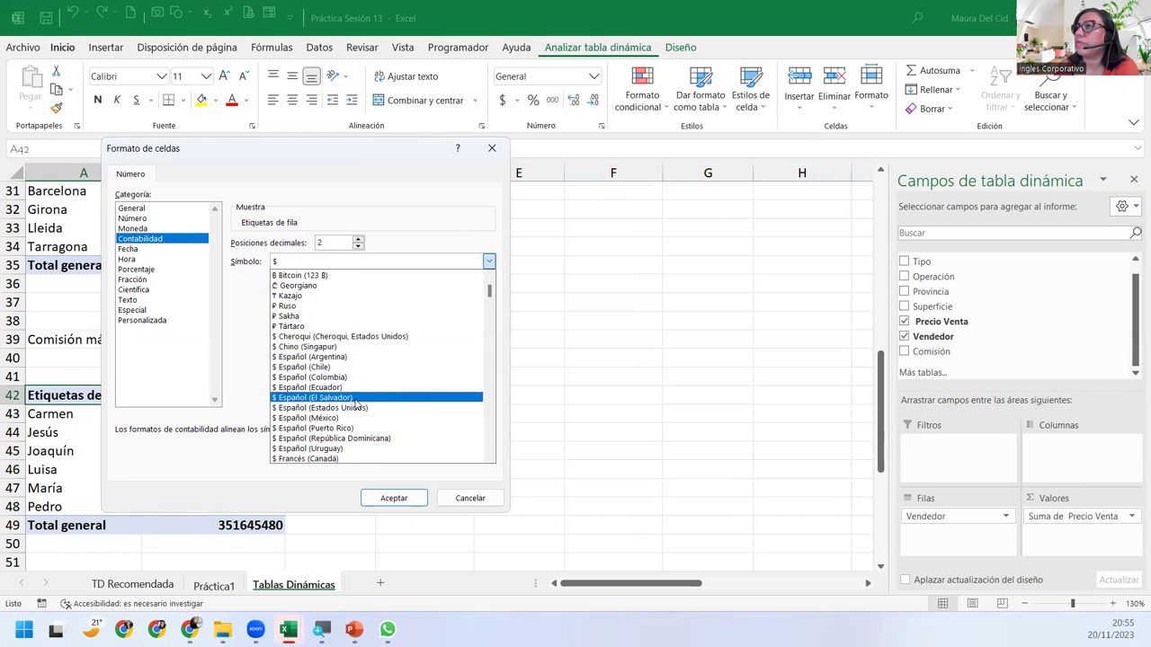
pyautogui.click(342, 397)
pyautogui.click(395, 499)
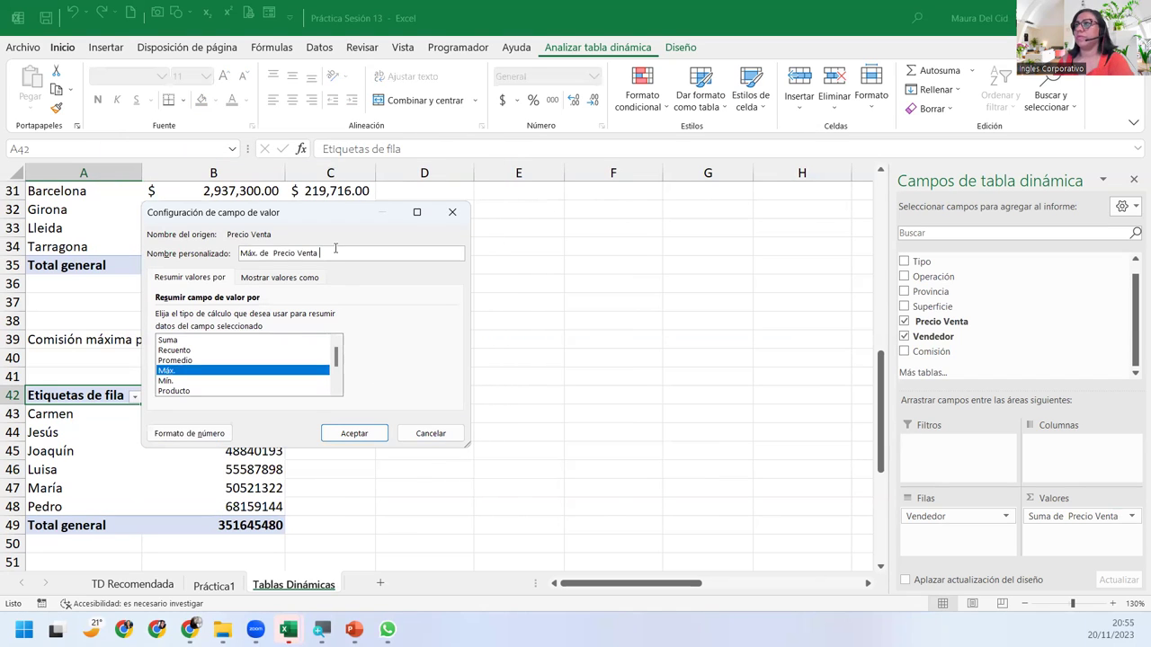
# Step: Rename the value field to Venta Máxima and apply the settings
pyautogui.write('Máximo')
pyautogui.press('BackSpace')
pyautogui.press('BackSpace')
pyautogui.press('BackSpace')
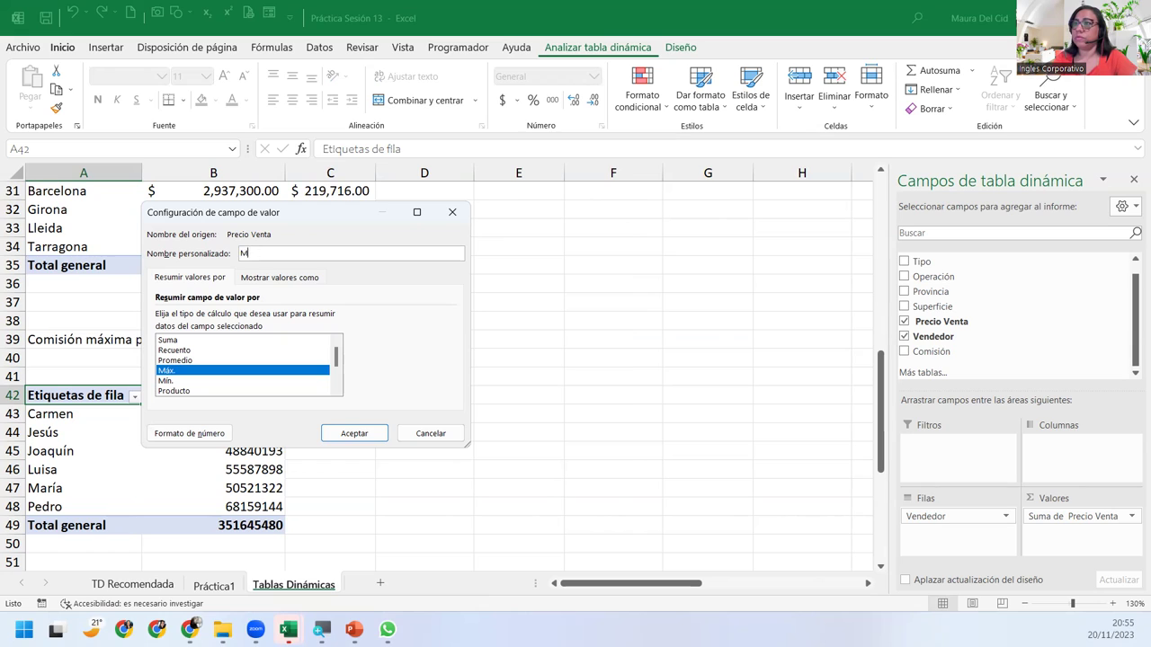
pyautogui.write('enta')
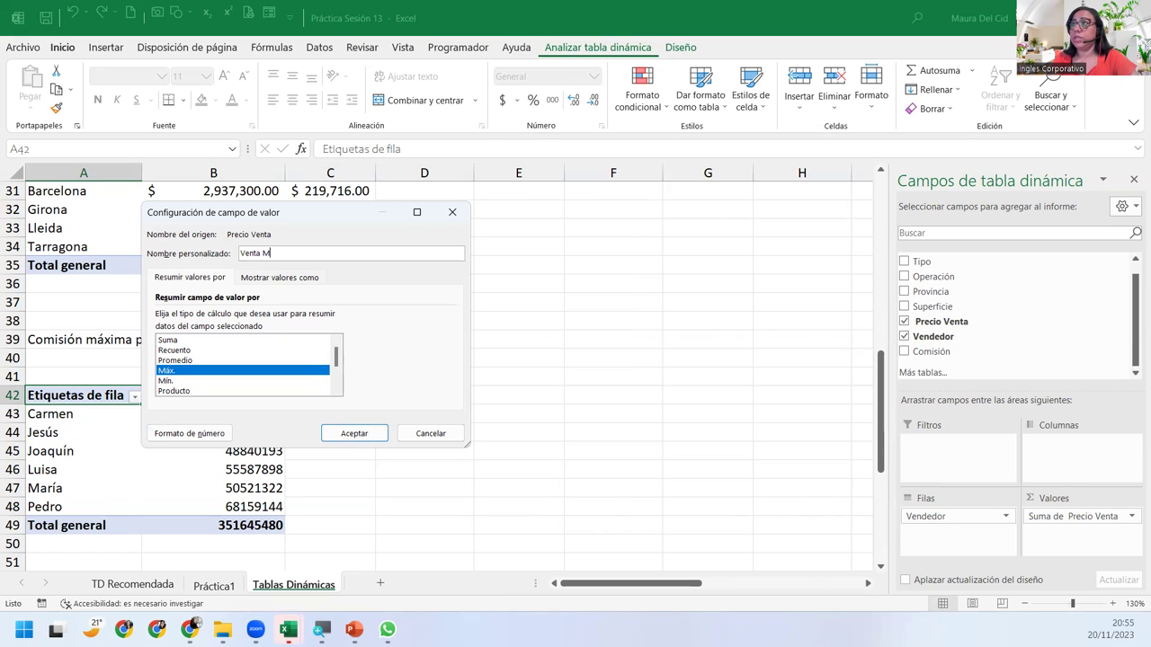
pyautogui.press('BackSpace')
pyautogui.press('BackSpace')
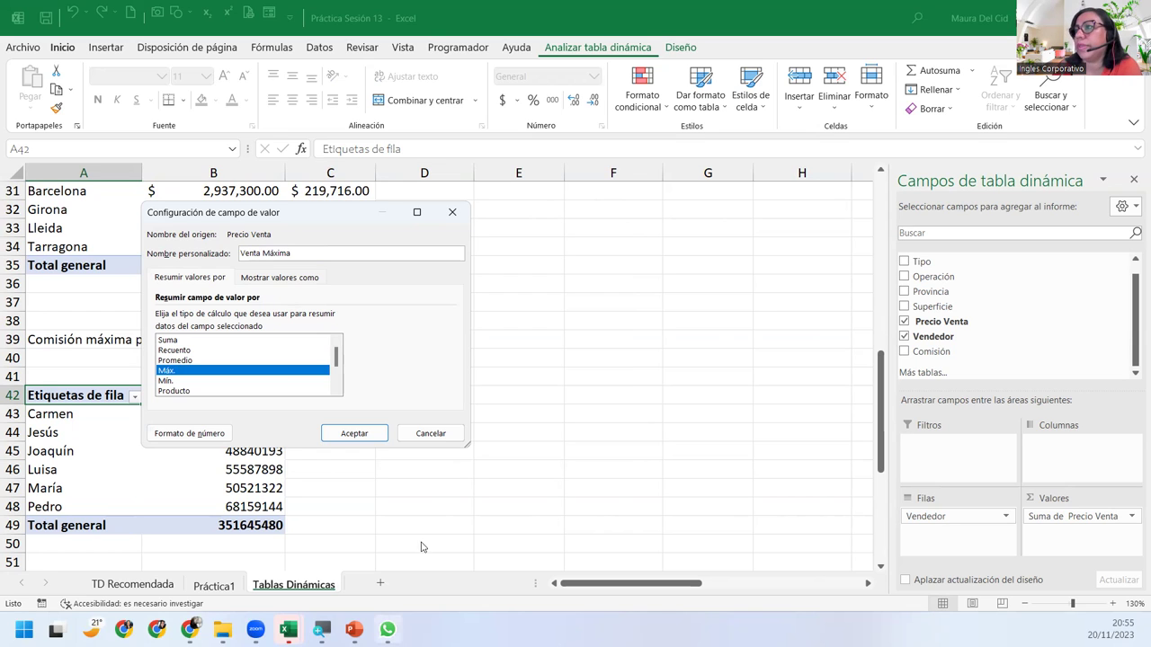
pyautogui.click(354, 434)
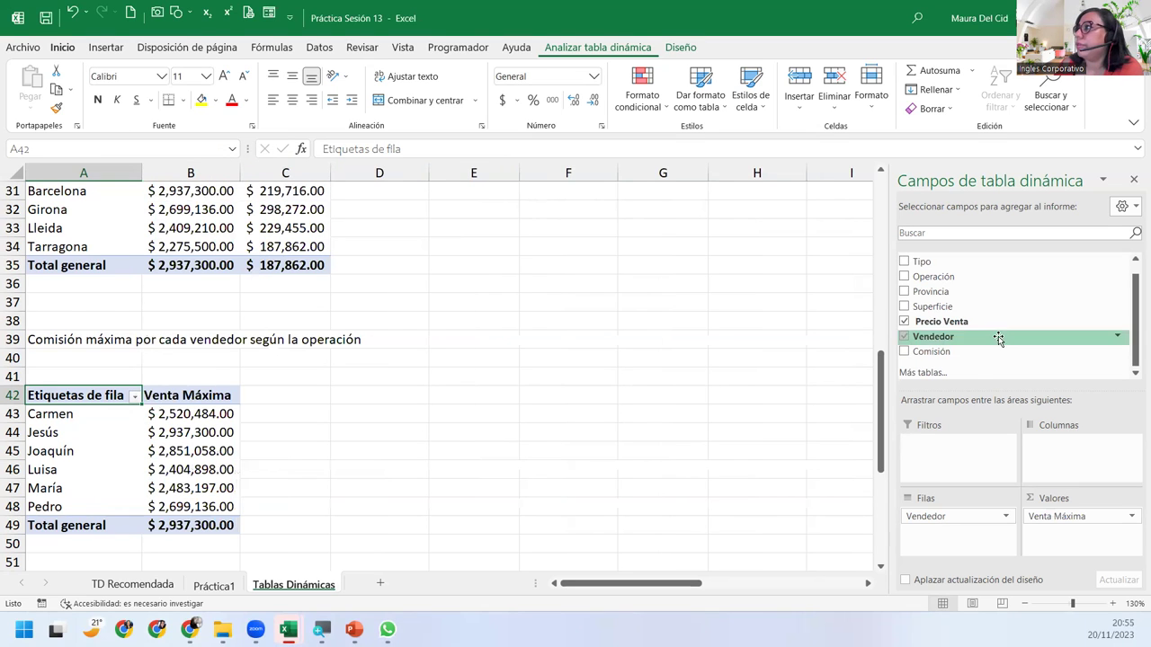
# Step: Place Operación in Filas above Vendedor, listing sellers under Alquiler and Venta with Venta Máxima subtotals
pyautogui.moveTo(933, 276)
pyautogui.mouseDown()
pyautogui.moveTo(1045, 386)
pyautogui.moveTo(1072, 443)
pyautogui.mouseUp()
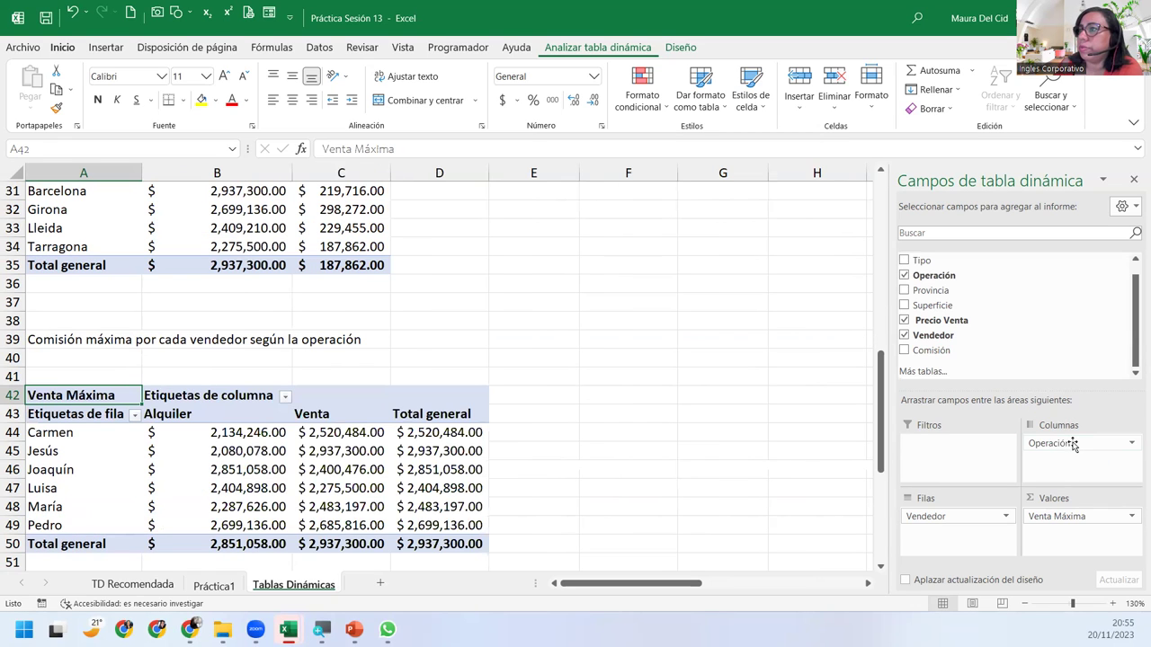
pyautogui.moveTo(1072, 443)
pyautogui.mouseDown()
pyautogui.moveTo(950, 527)
pyautogui.moveTo(937, 514)
pyautogui.mouseUp()
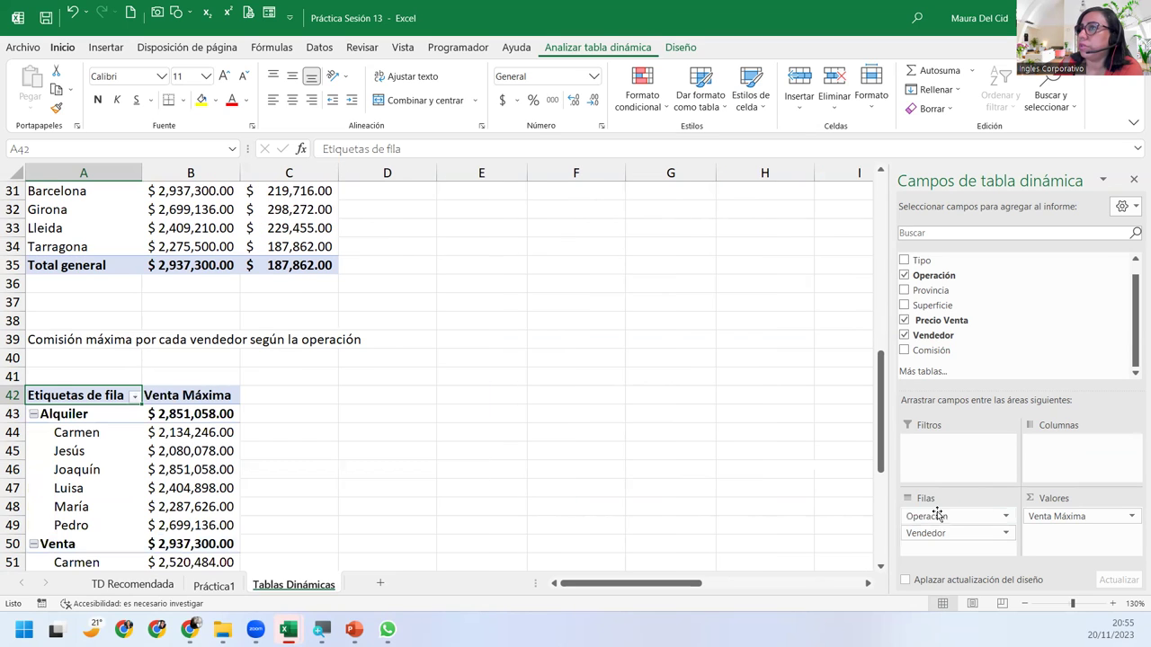
pyautogui.scroll(-3, 97, 488)
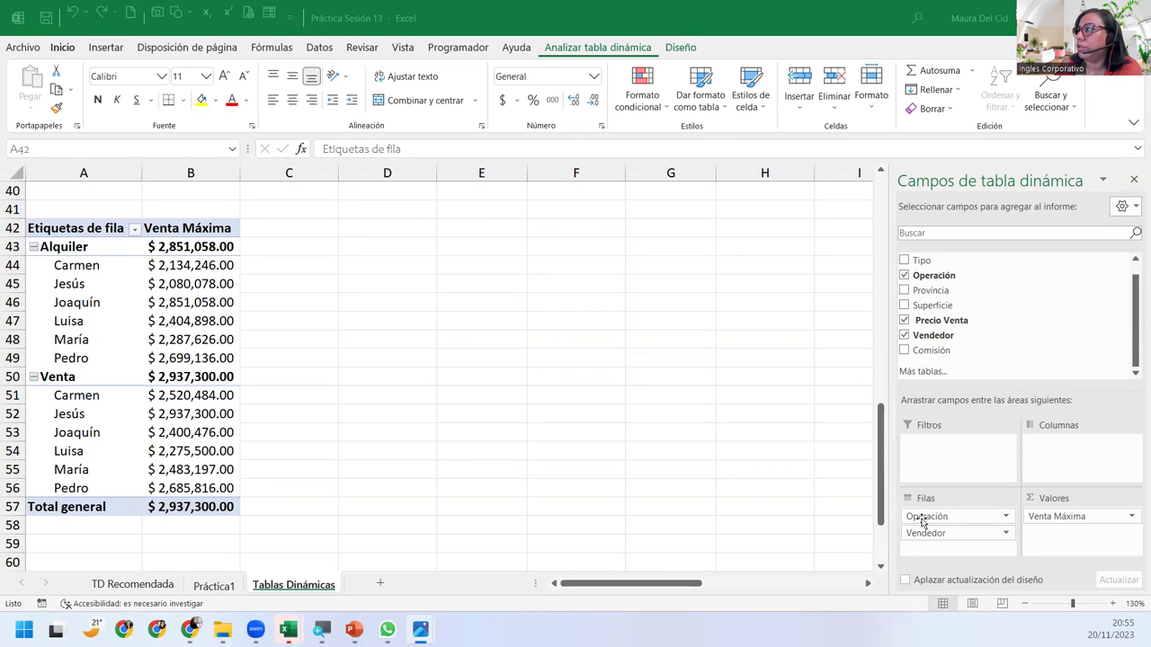
pyautogui.moveTo(955, 516); pyautogui.dragTo(1070, 461)
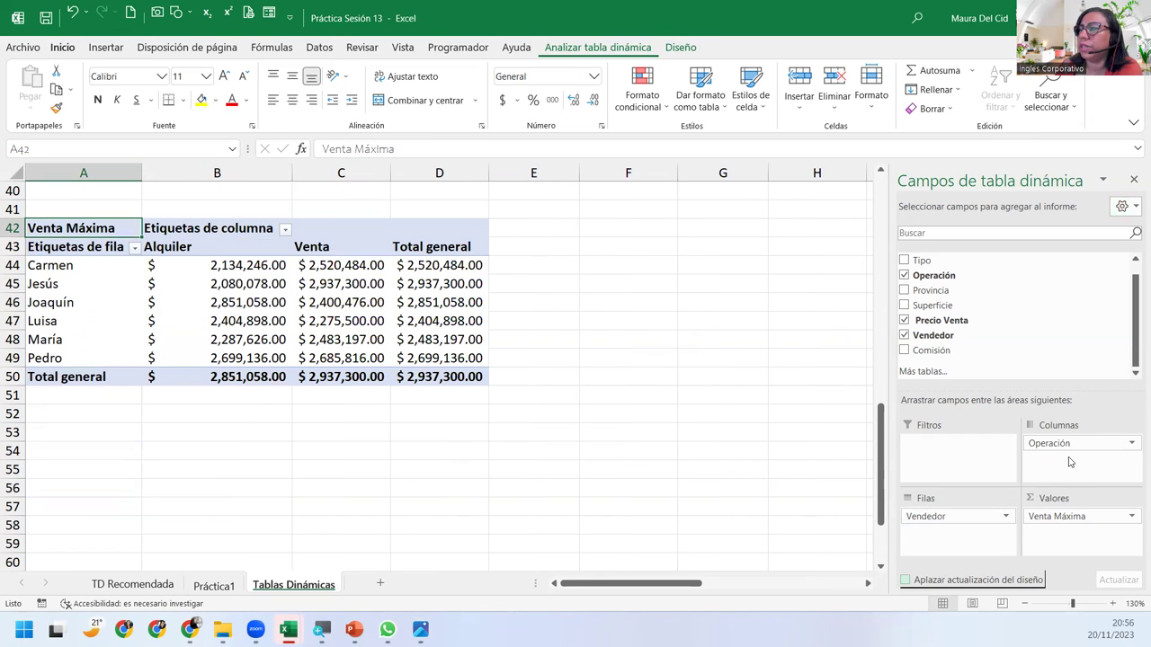
pyautogui.moveTo(1068, 444)
pyautogui.mouseDown()
pyautogui.moveTo(944, 528)
pyautogui.moveTo(944, 518)
pyautogui.mouseUp()
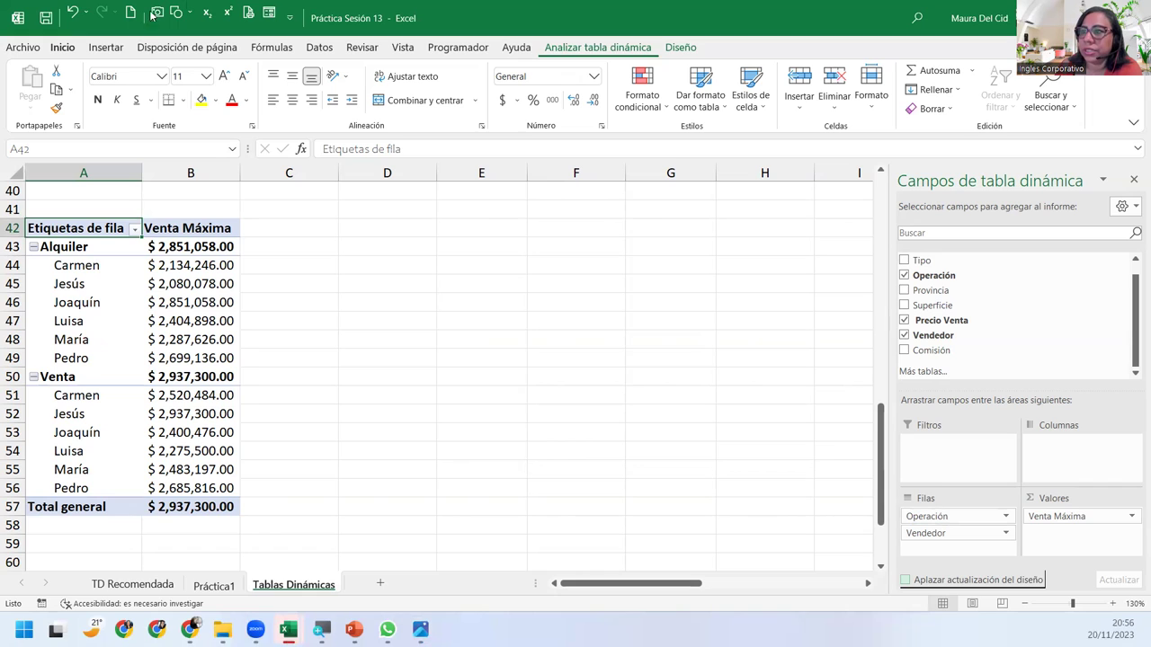
pyautogui.click(70, 435)
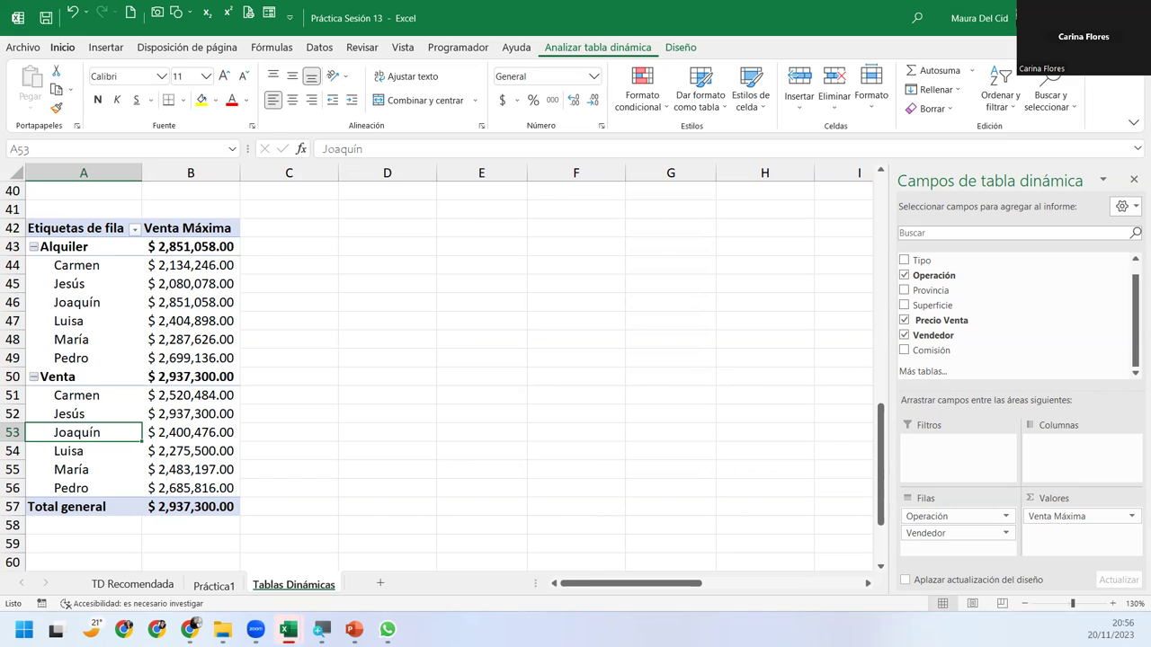
pyautogui.click(353, 630)
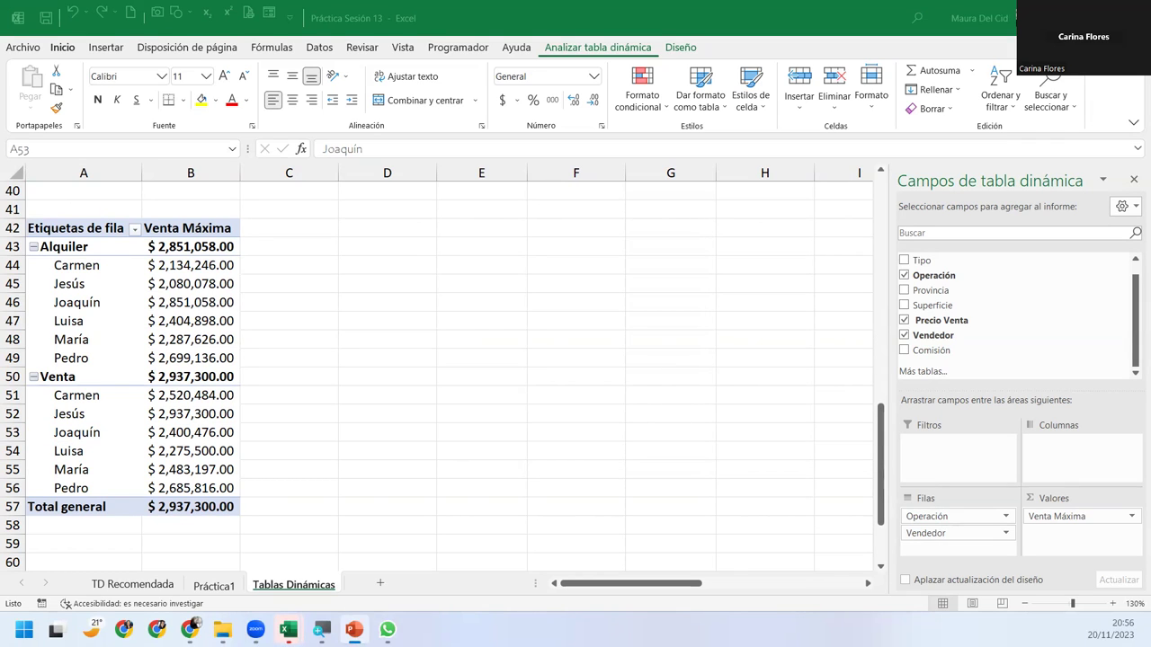
pyautogui.hotkey('alt', 'Tab')
pyautogui.click(84, 303)
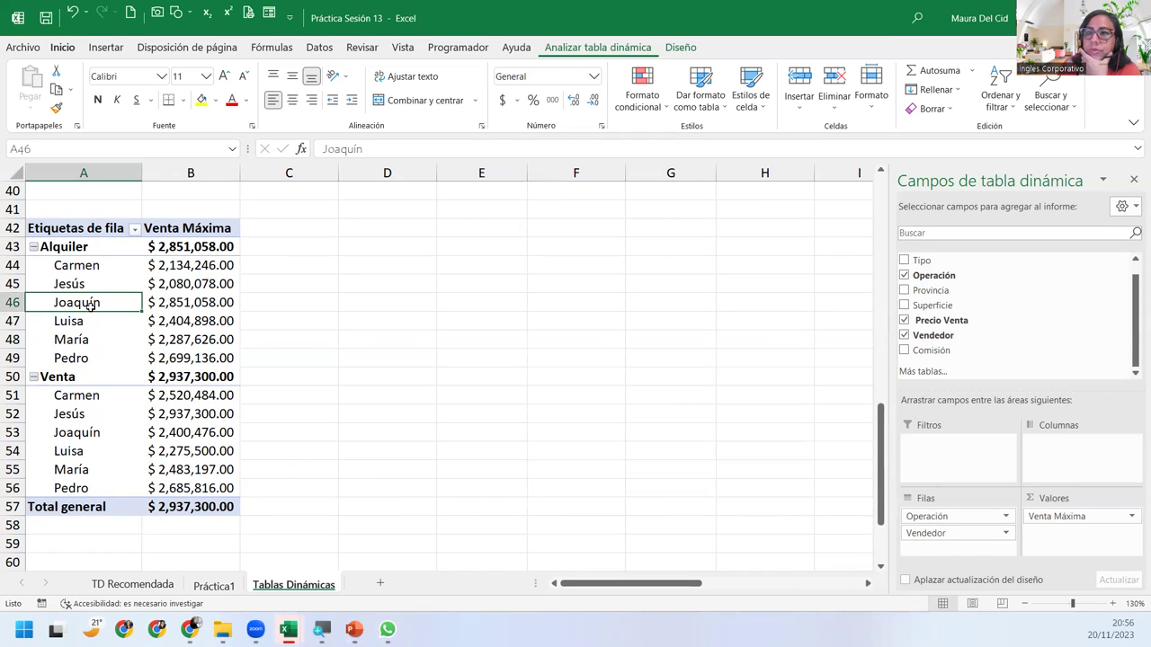
pyautogui.hotkey('alt', 'Tab')
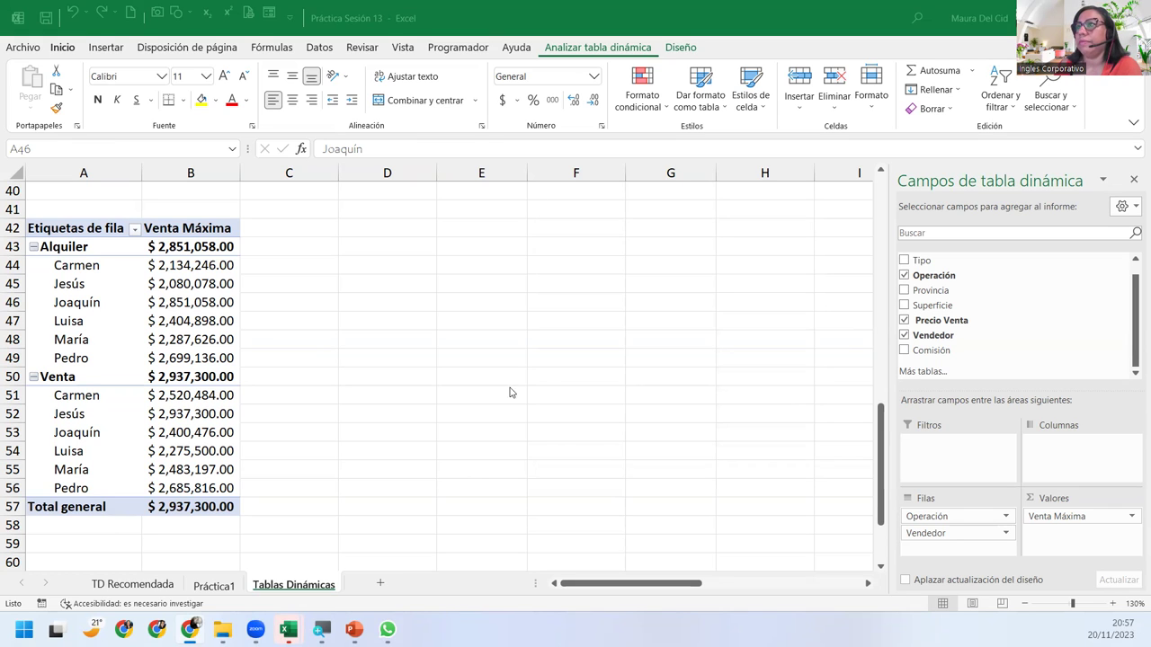
pyautogui.click(62, 310)
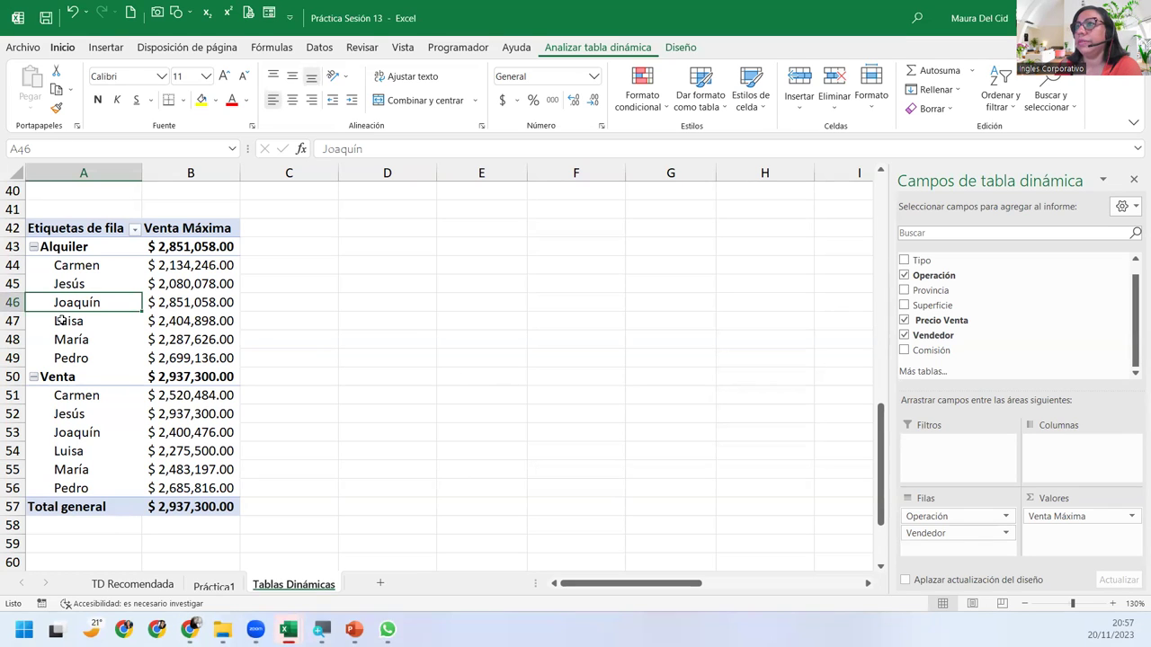
pyautogui.click(62, 319)
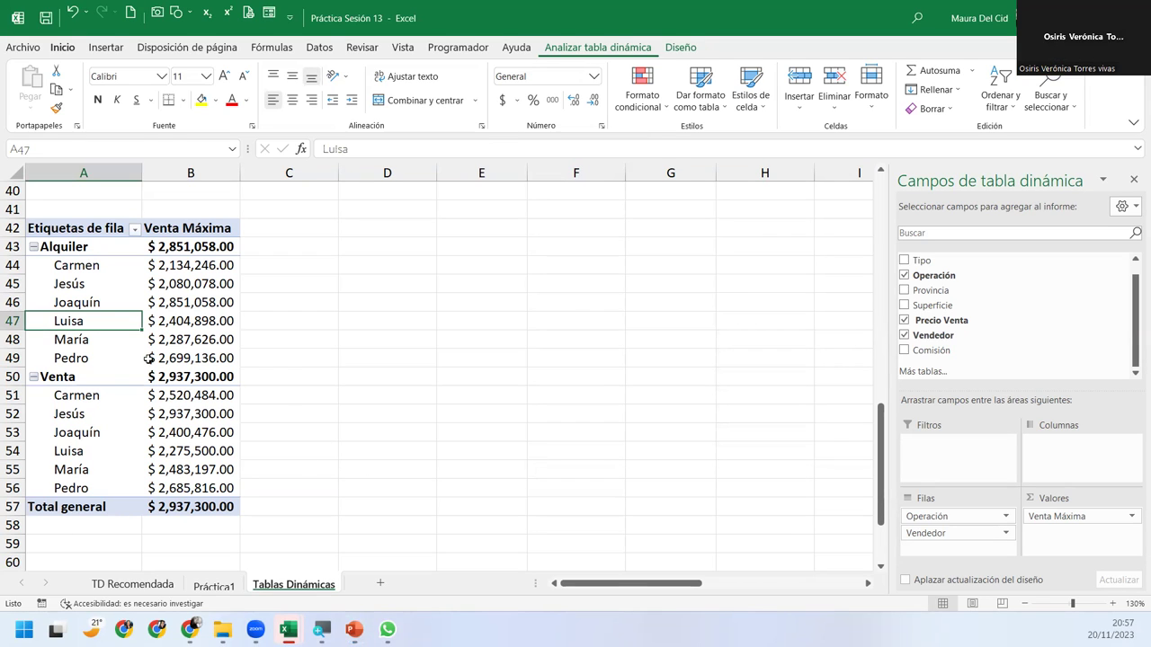
pyautogui.click(58, 433)
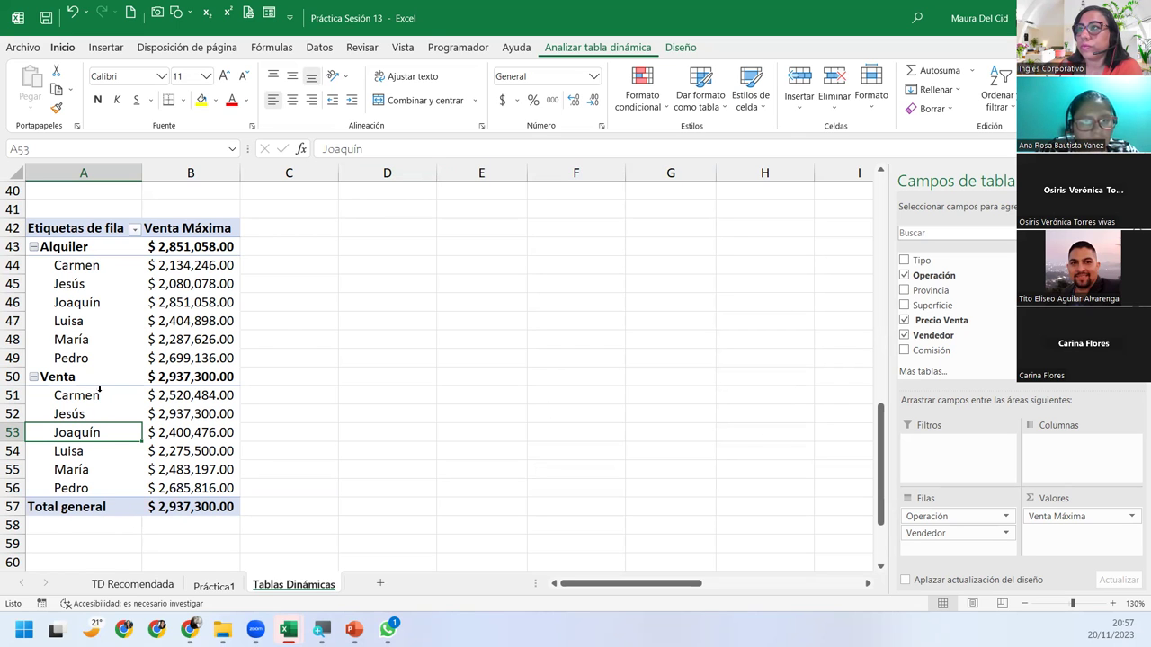
# Step: Autofit column B so every Total de ventas amount shows, totalling $ 351,645,480.00
pyautogui.scroll(5, 85, 389)
pyautogui.scroll(4, 71, 393)
pyautogui.scroll(4, 68, 394)
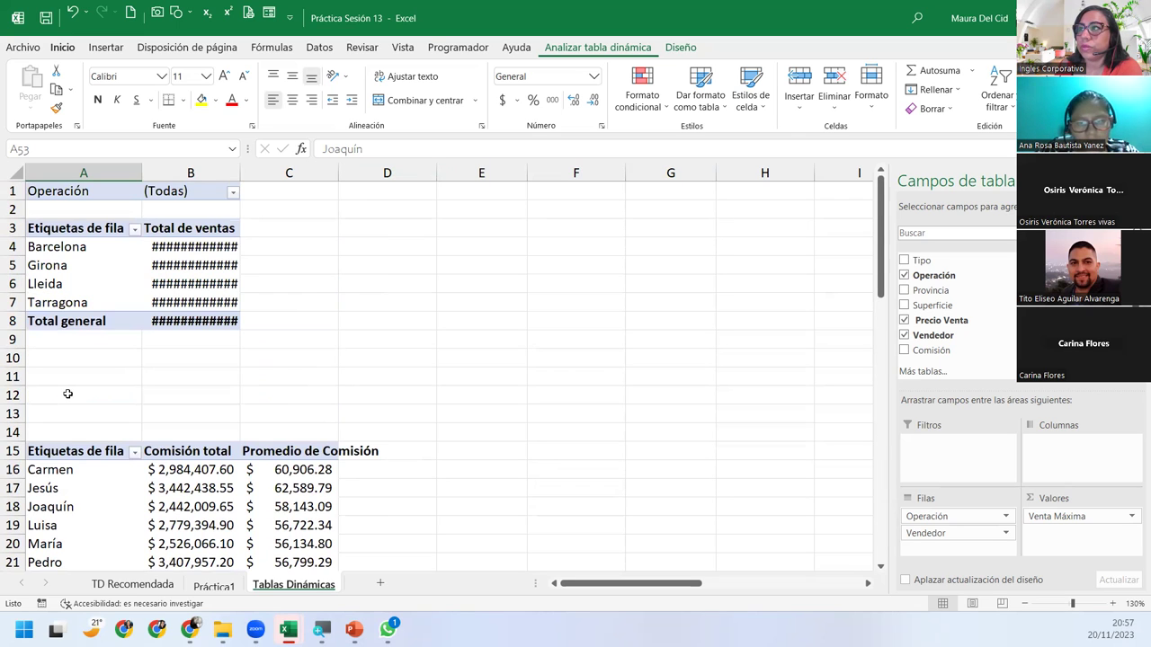
pyautogui.doubleClick(240, 173)
pyautogui.scroll(-5, 200, 525)
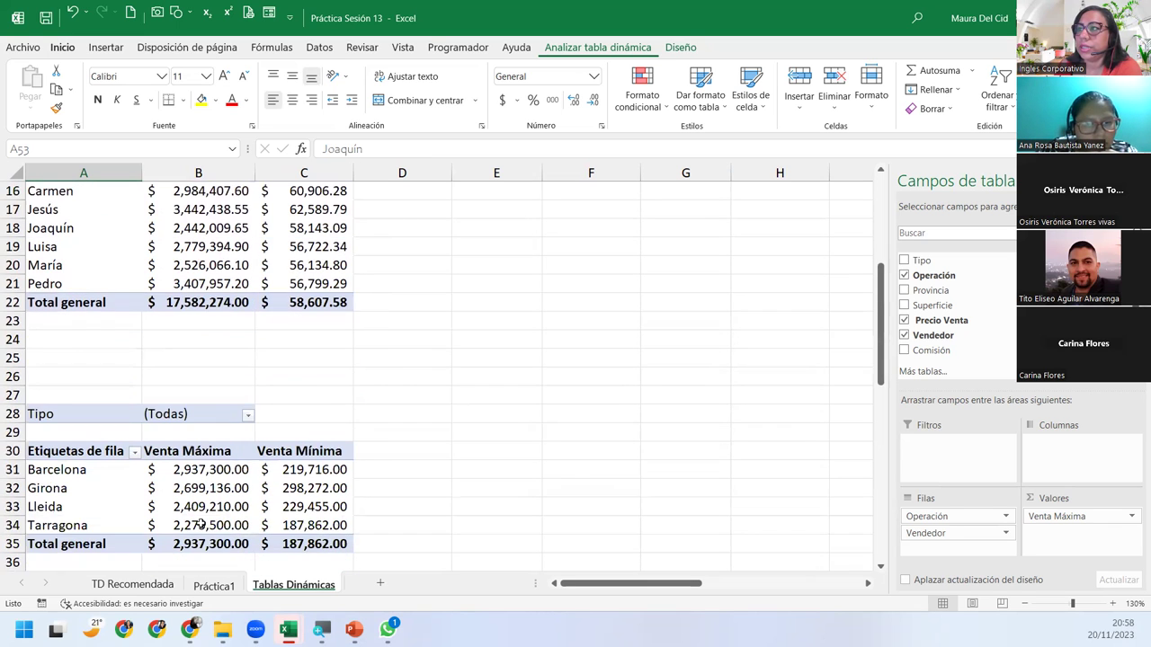
pyautogui.scroll(-5, 200, 525)
pyautogui.scroll(-4, 199, 525)
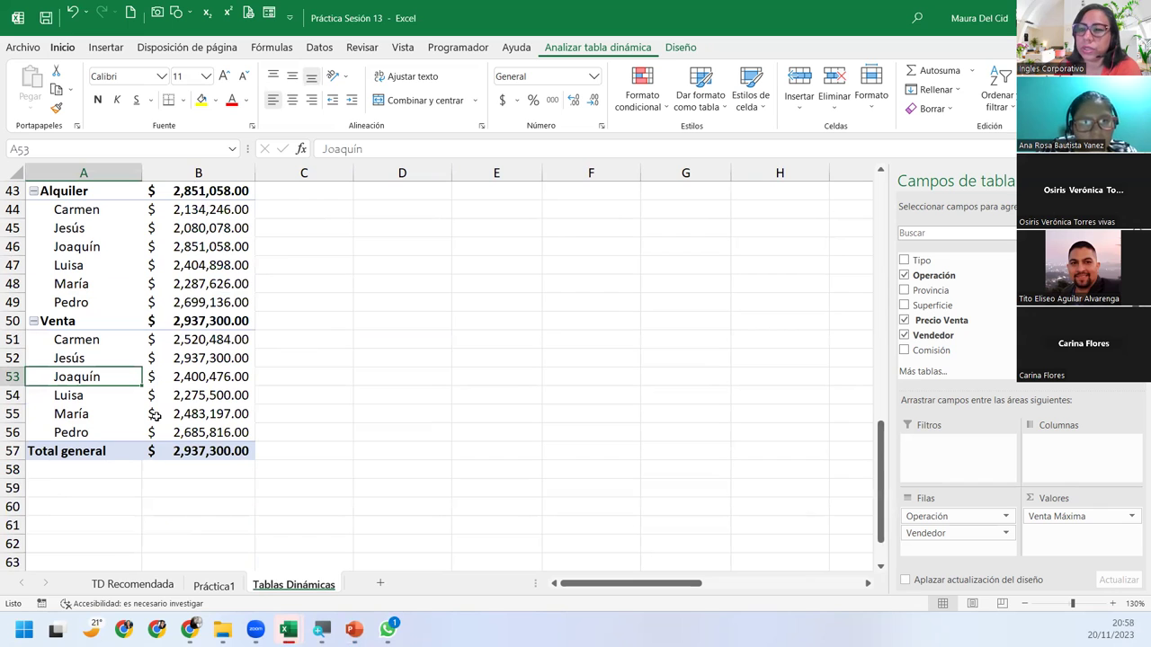
pyautogui.click(208, 445)
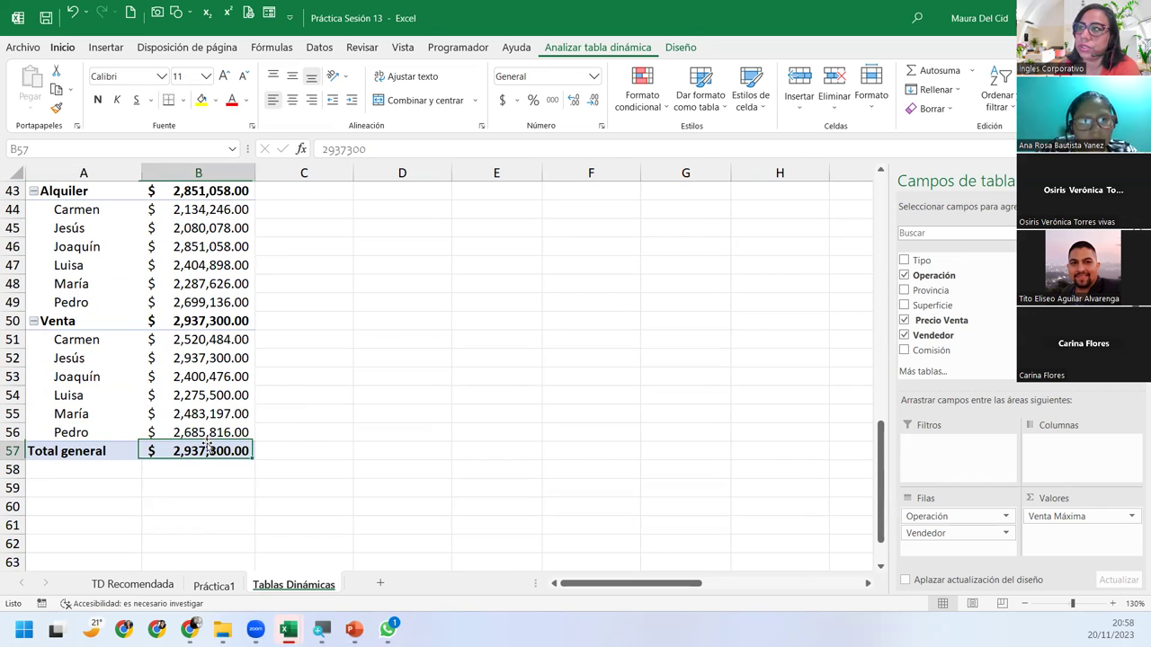
pyautogui.scroll(3, 216, 428)
pyautogui.scroll(4, 216, 428)
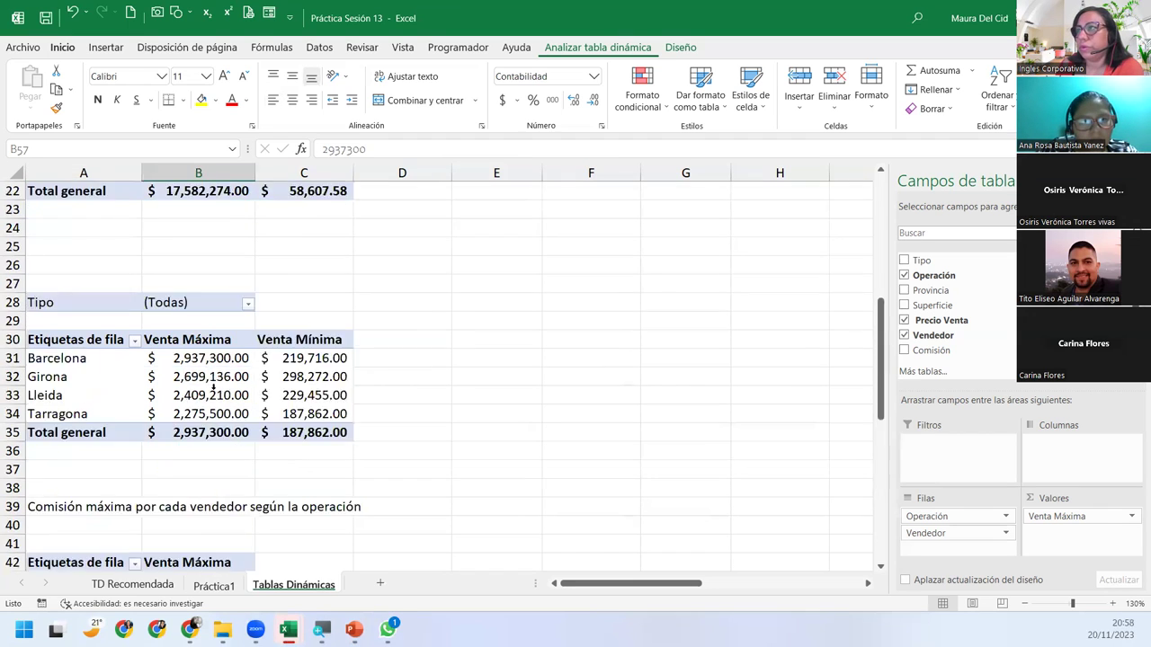
pyautogui.scroll(7, 218, 377)
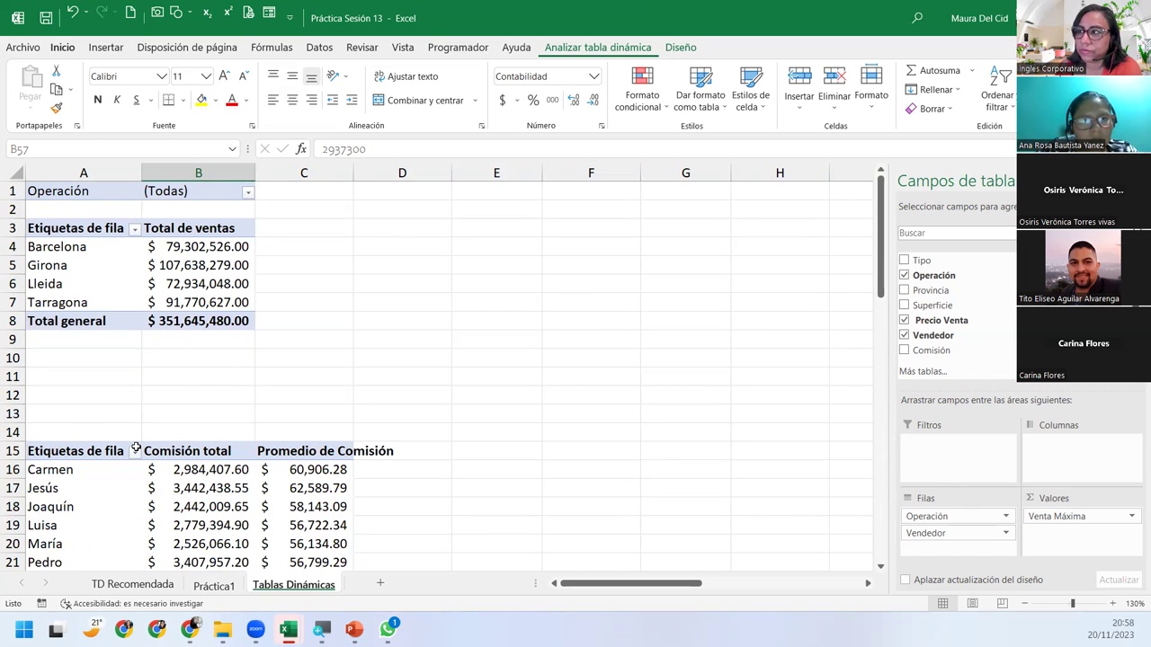
pyautogui.scroll(-3, 136, 446)
# Step: Move the Comisión total pivot table to cell D1 and autofit column E to show its totals
pyautogui.moveTo(43, 284); pyautogui.dragTo(319, 413)
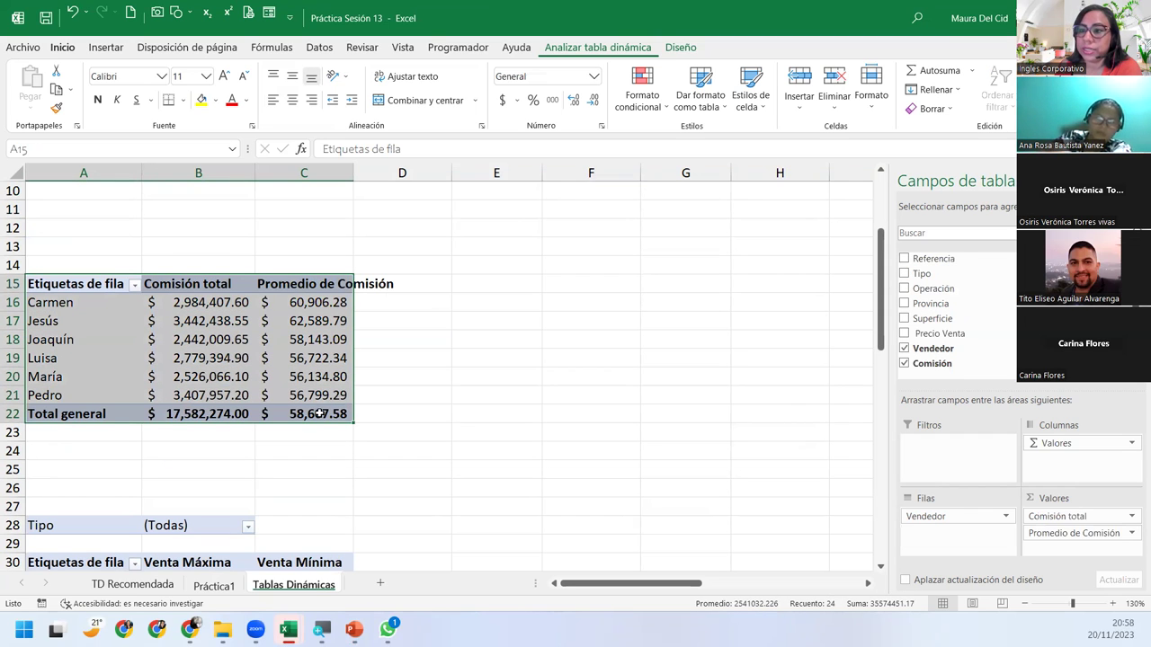
pyautogui.scroll(3, 473, 411)
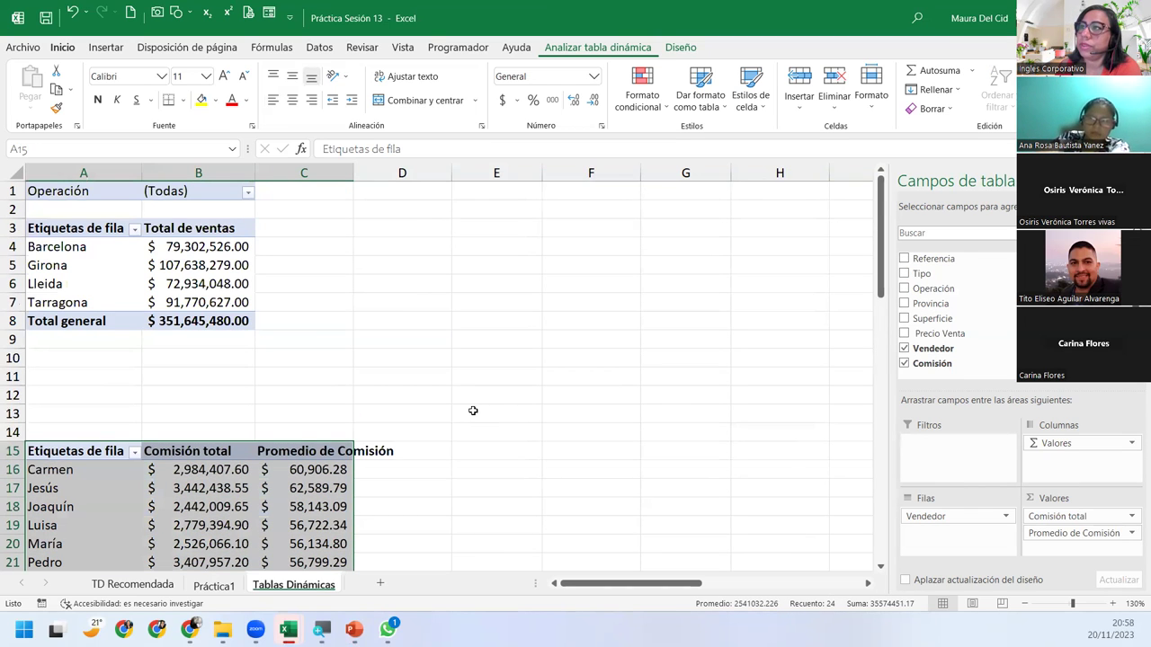
pyautogui.moveTo(44, 440); pyautogui.dragTo(447, 238)
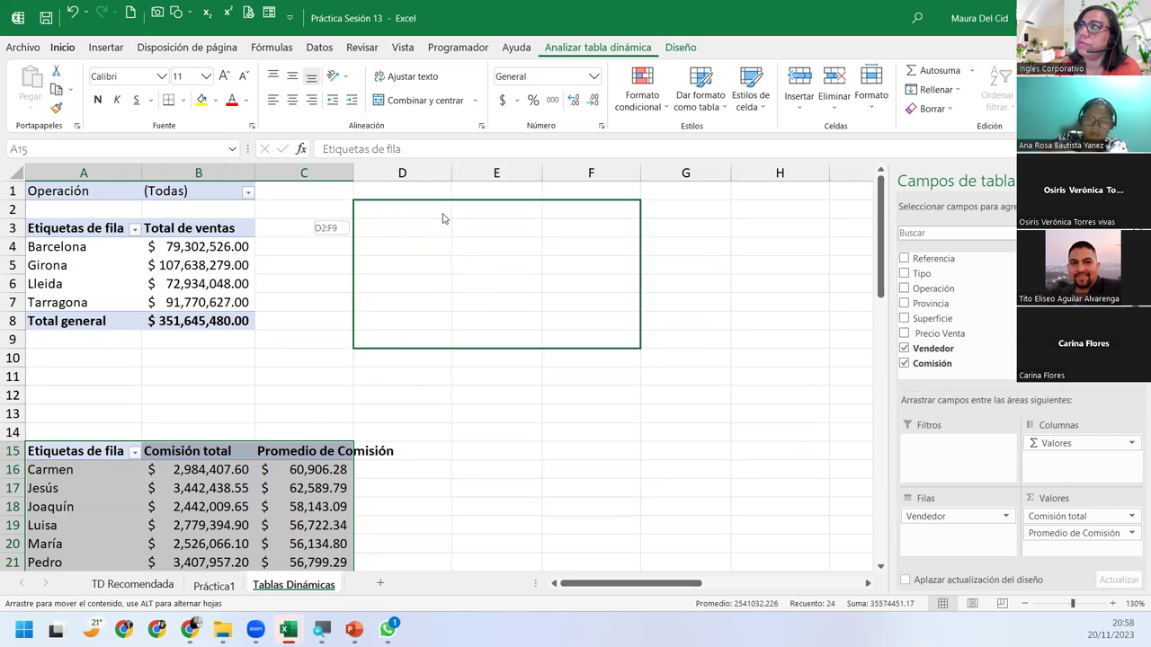
pyautogui.moveTo(448, 238); pyautogui.dragTo(443, 196)
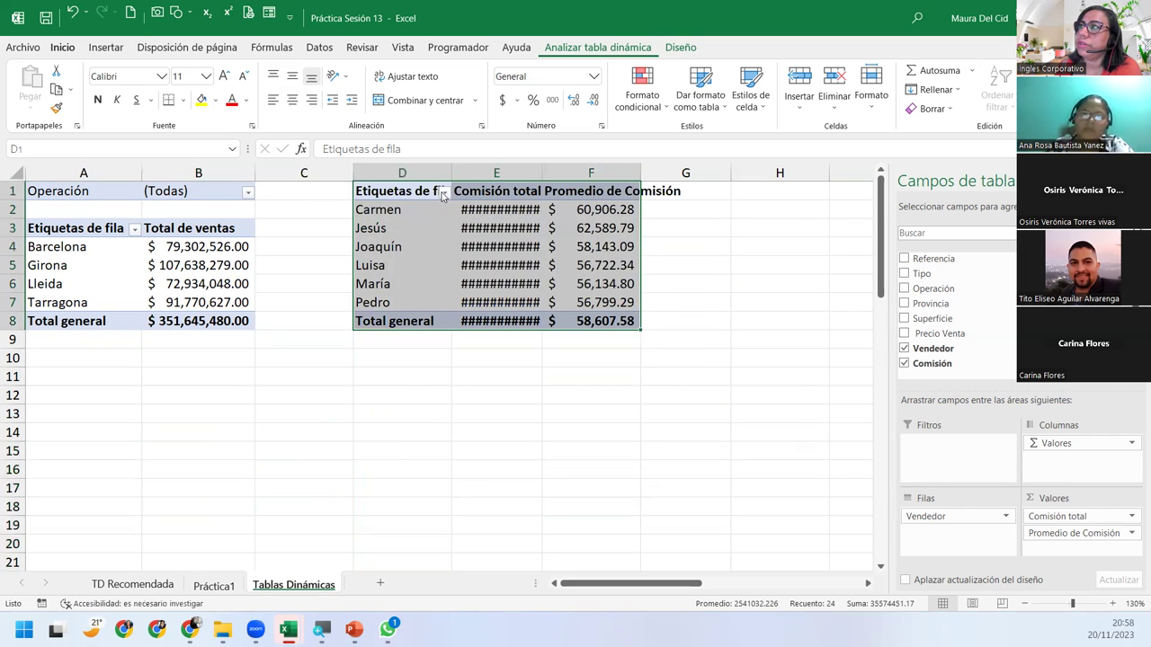
pyautogui.click(515, 296)
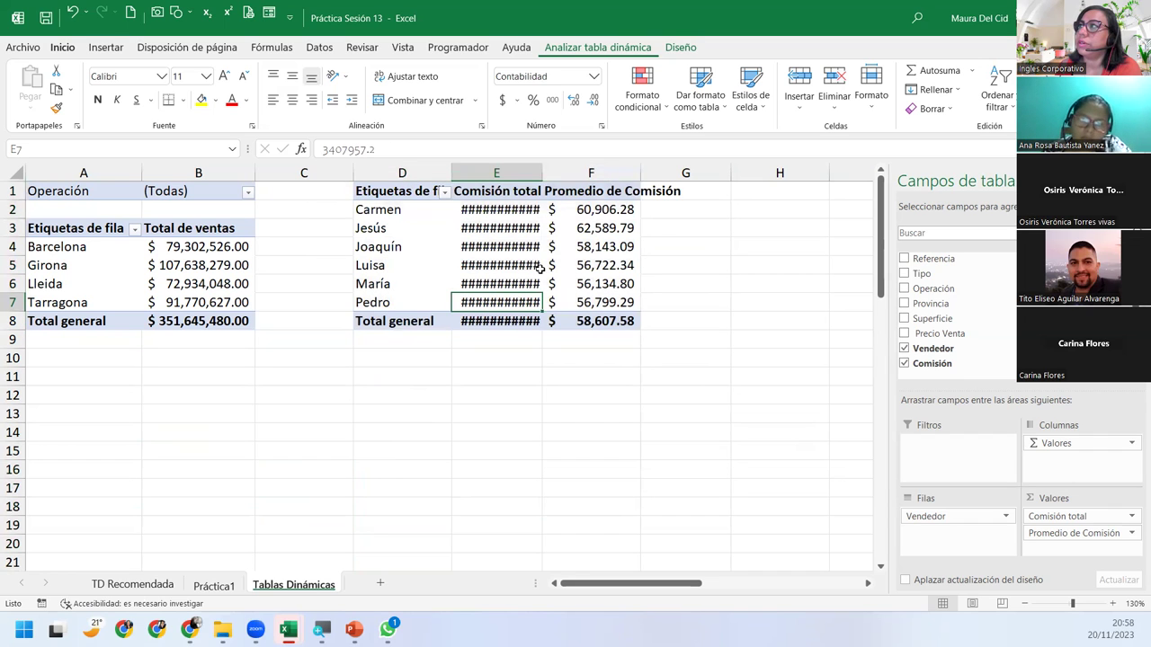
pyautogui.doubleClick(544, 161)
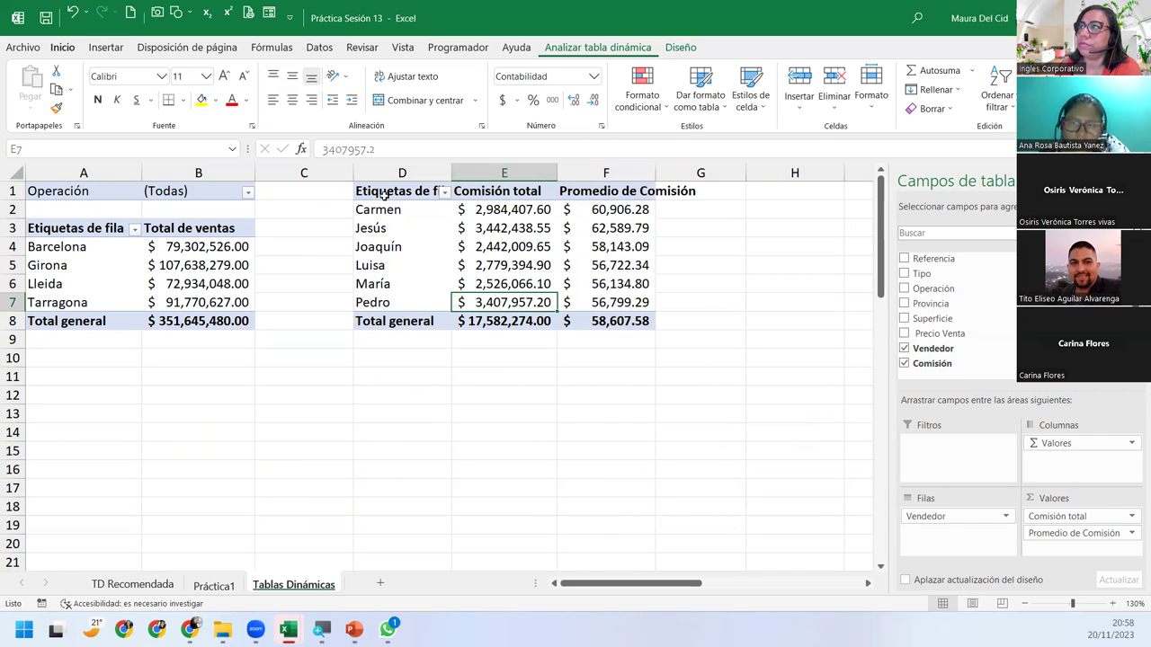
pyautogui.moveTo(386, 190)
pyautogui.mouseDown()
pyautogui.moveTo(633, 342)
pyautogui.moveTo(629, 321)
pyautogui.mouseUp()
# Step: Add Tipo as a report filter on the commission pivot and set it to Oficina
pyautogui.click(357, 224)
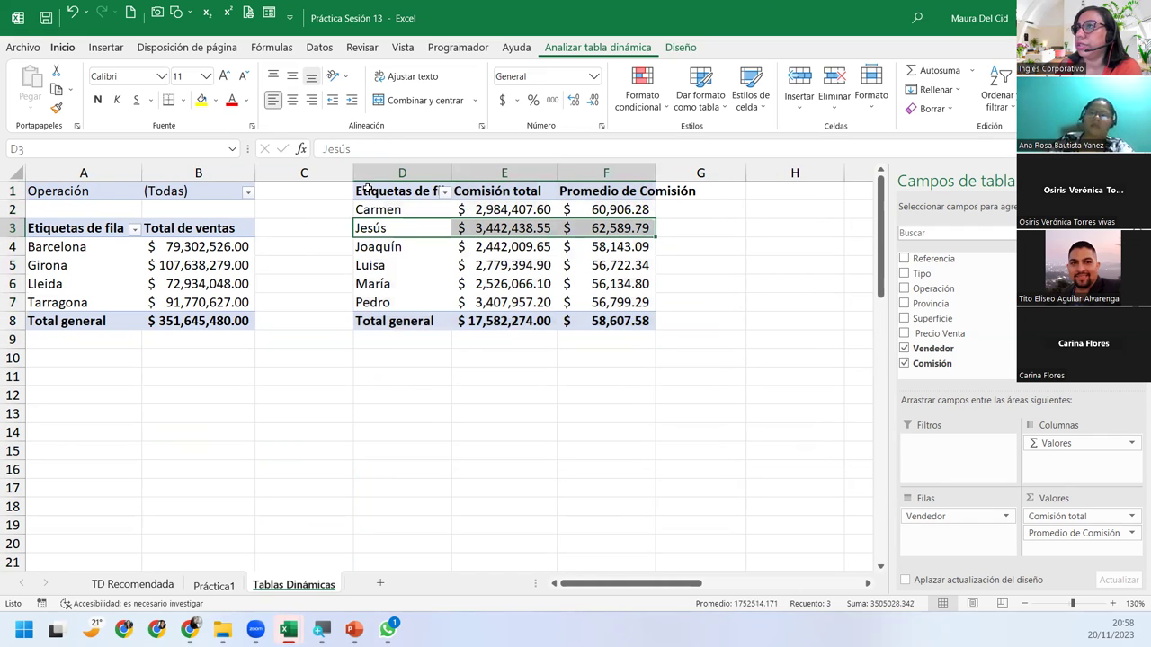
pyautogui.click(373, 207)
pyautogui.click(386, 211)
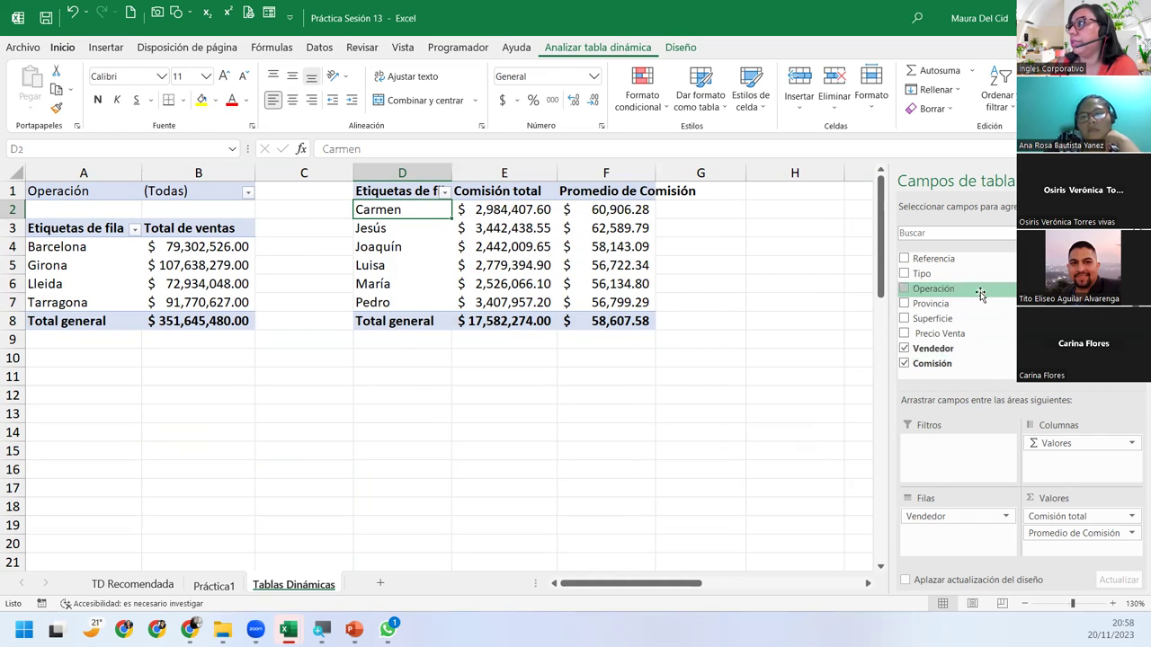
pyautogui.moveTo(958, 277); pyautogui.dragTo(939, 445)
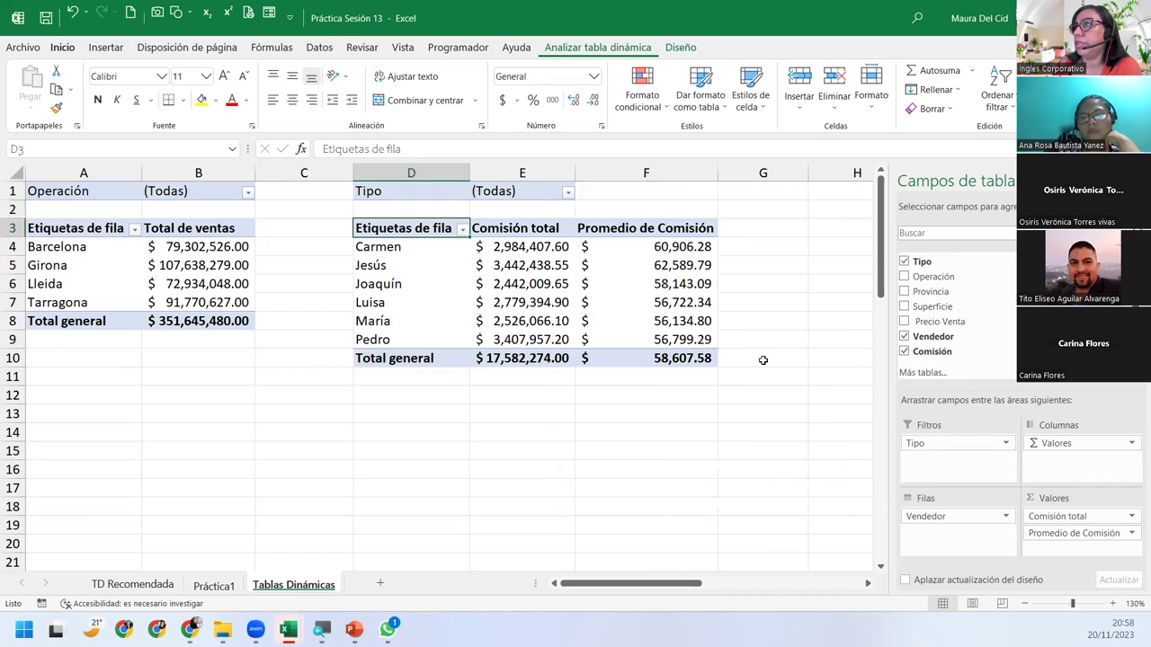
pyautogui.click(569, 191)
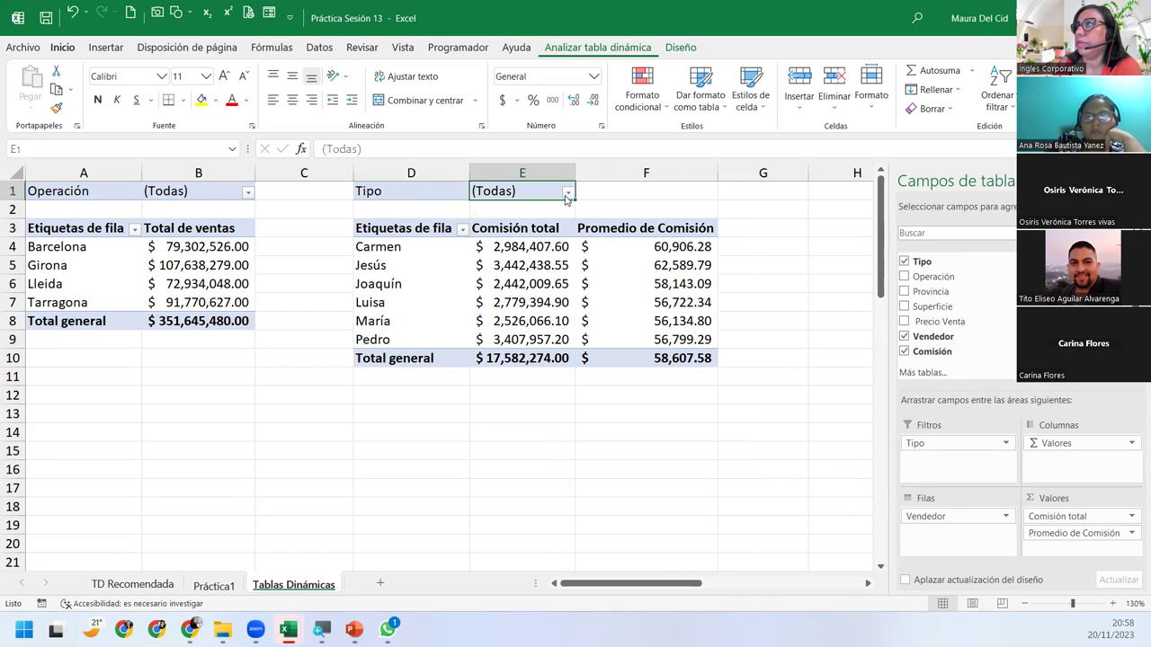
pyautogui.click(567, 193)
pyautogui.click(424, 280)
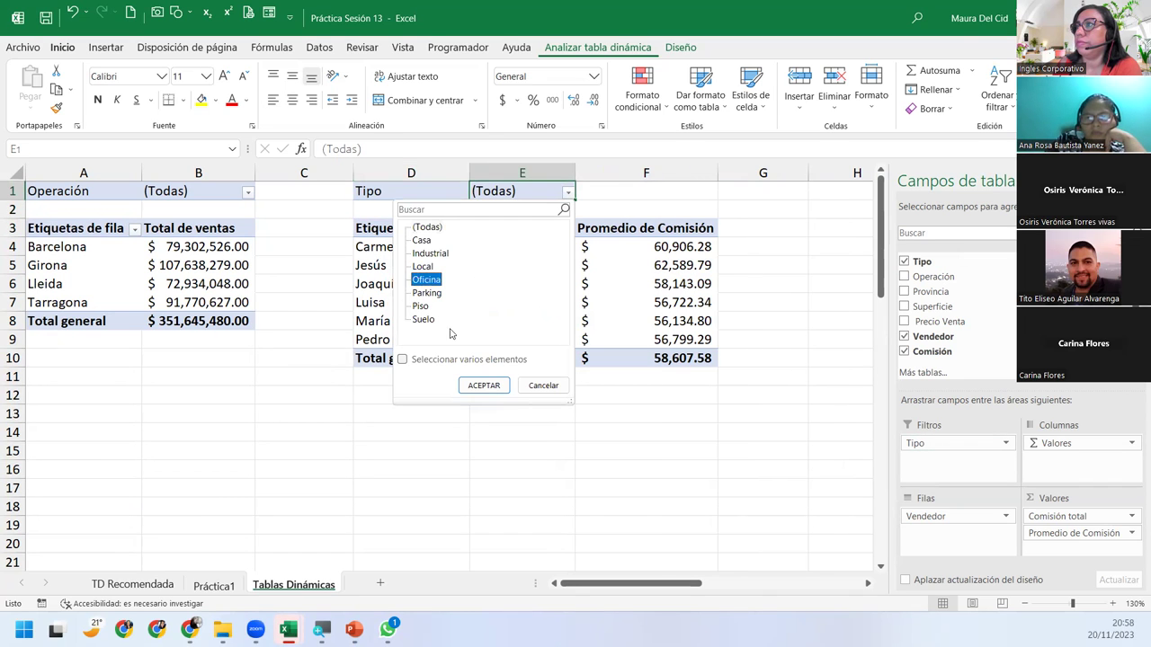
pyautogui.click(484, 385)
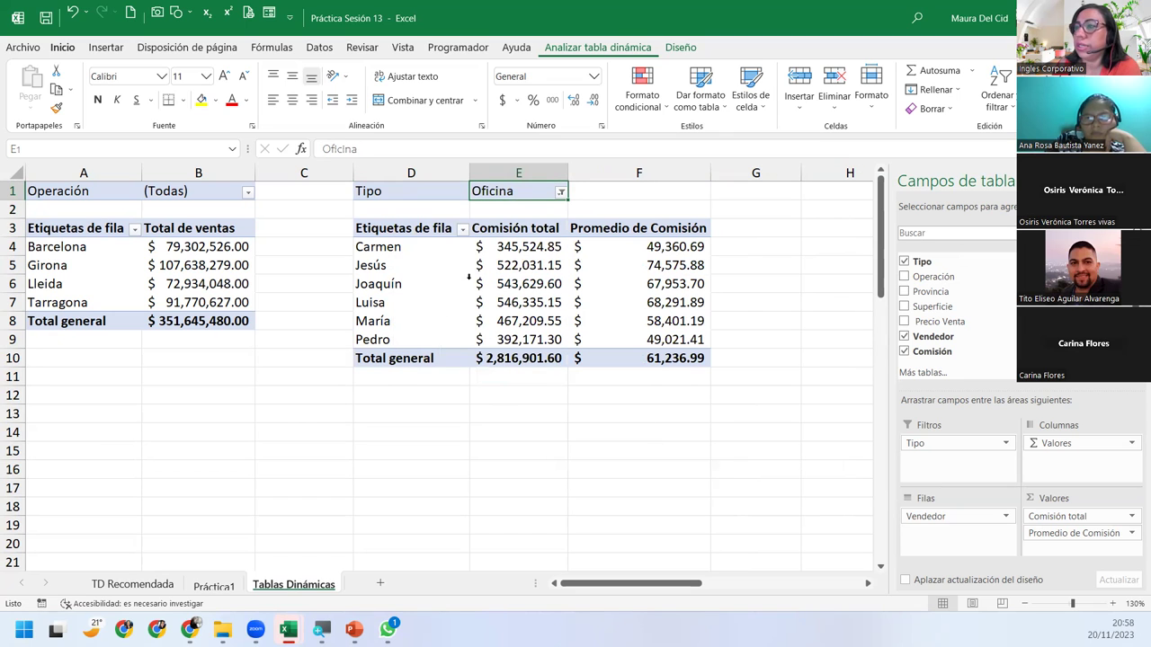
# Step: Change the commission pivot's Tipo filter to Parking, giving a Comisión total of $ 2,586,134.05
pyautogui.click(519, 269)
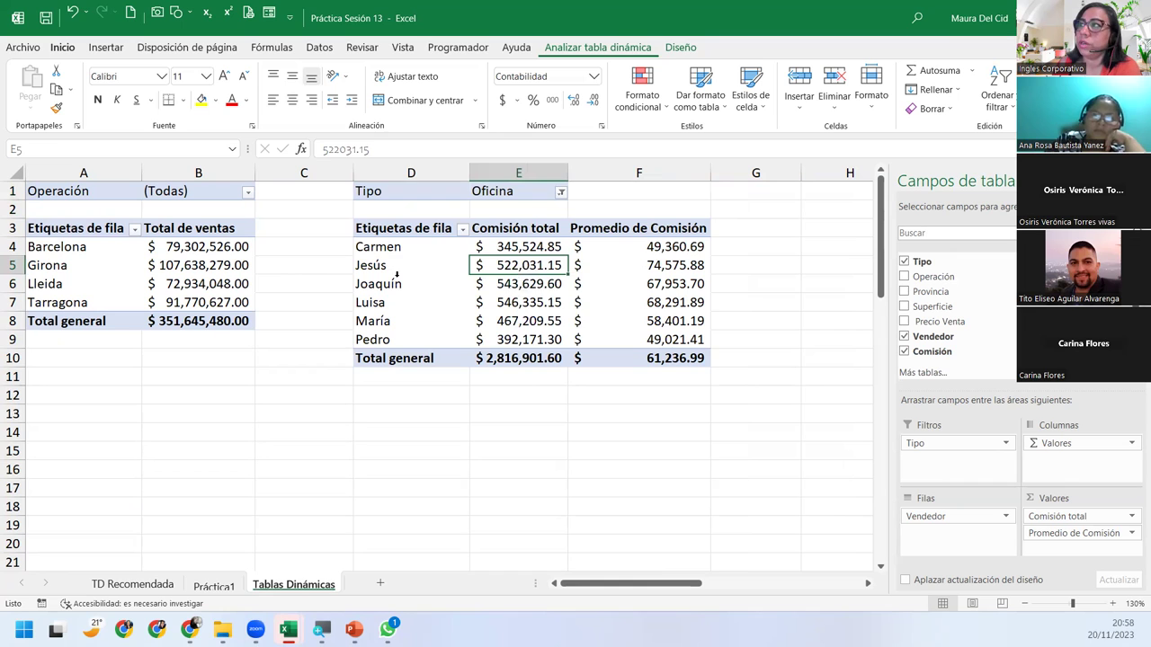
pyautogui.moveTo(398, 248); pyautogui.dragTo(407, 340)
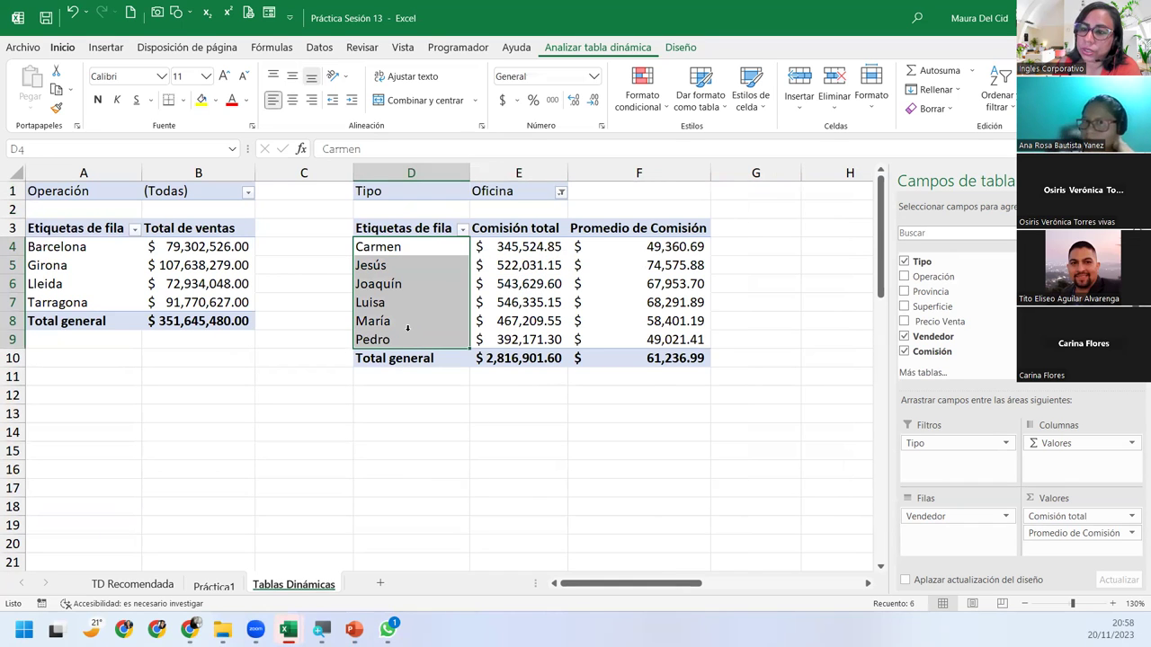
pyautogui.hotkey('shift', 'Return')
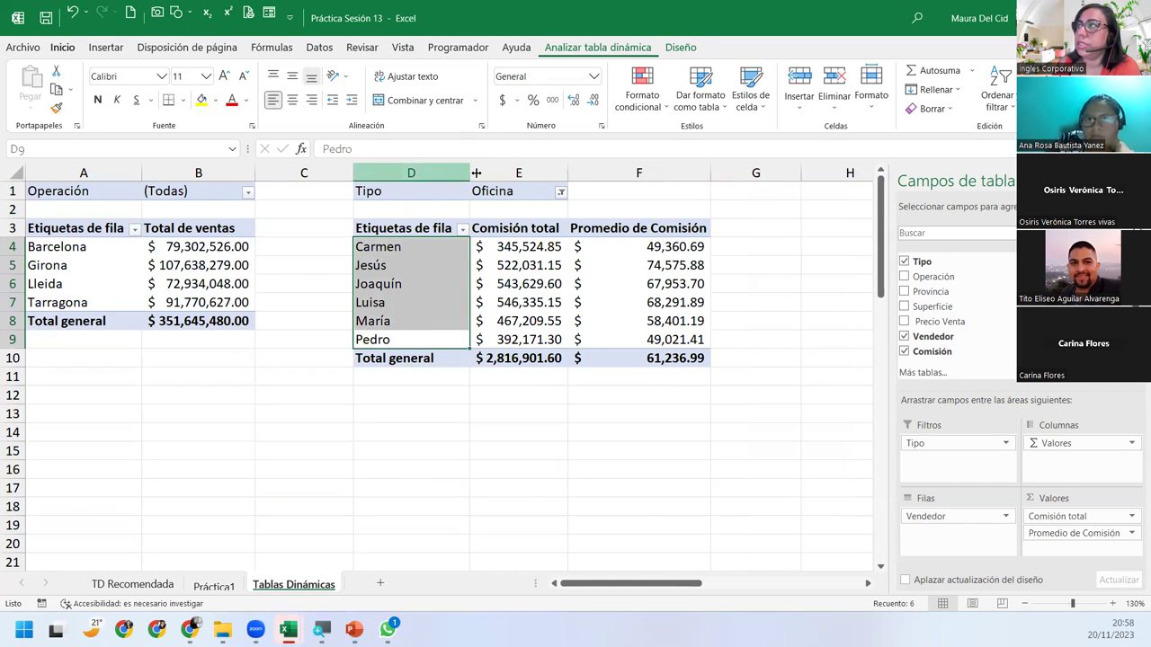
pyautogui.click(518, 190)
pyautogui.click(560, 193)
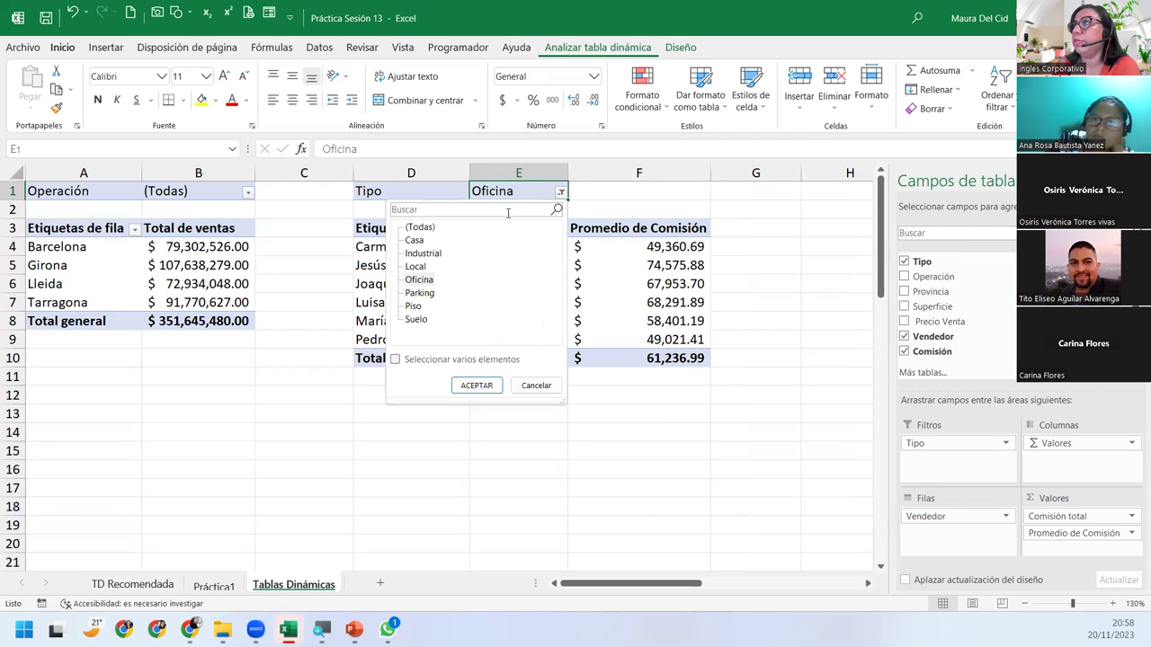
pyautogui.click(423, 293)
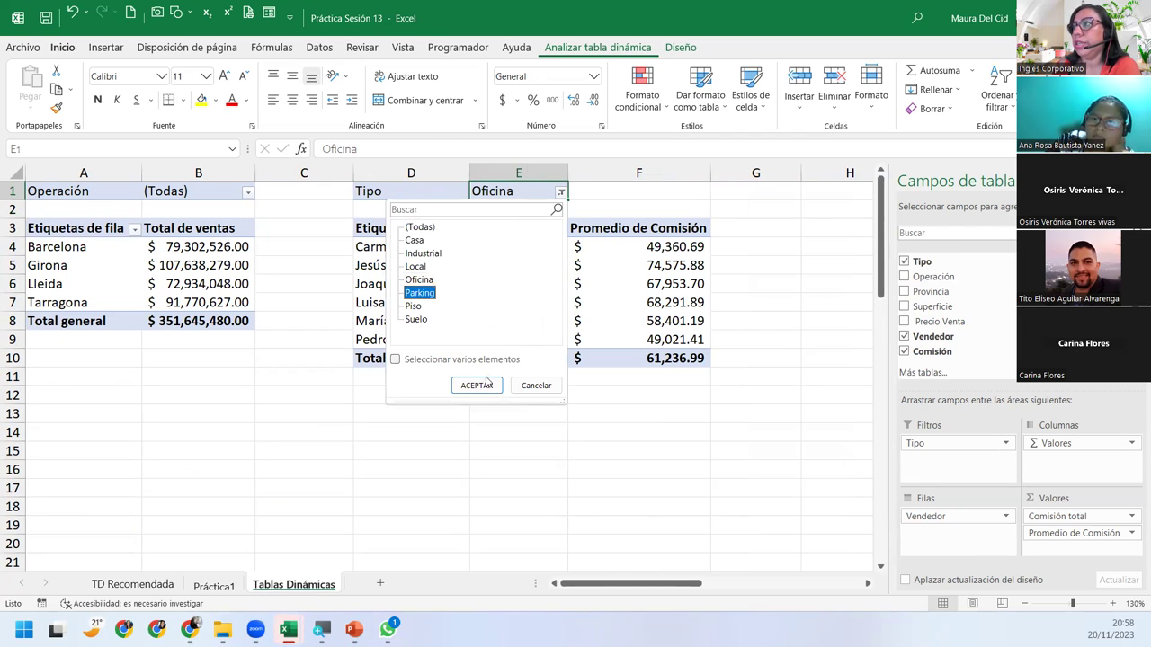
pyautogui.click(487, 387)
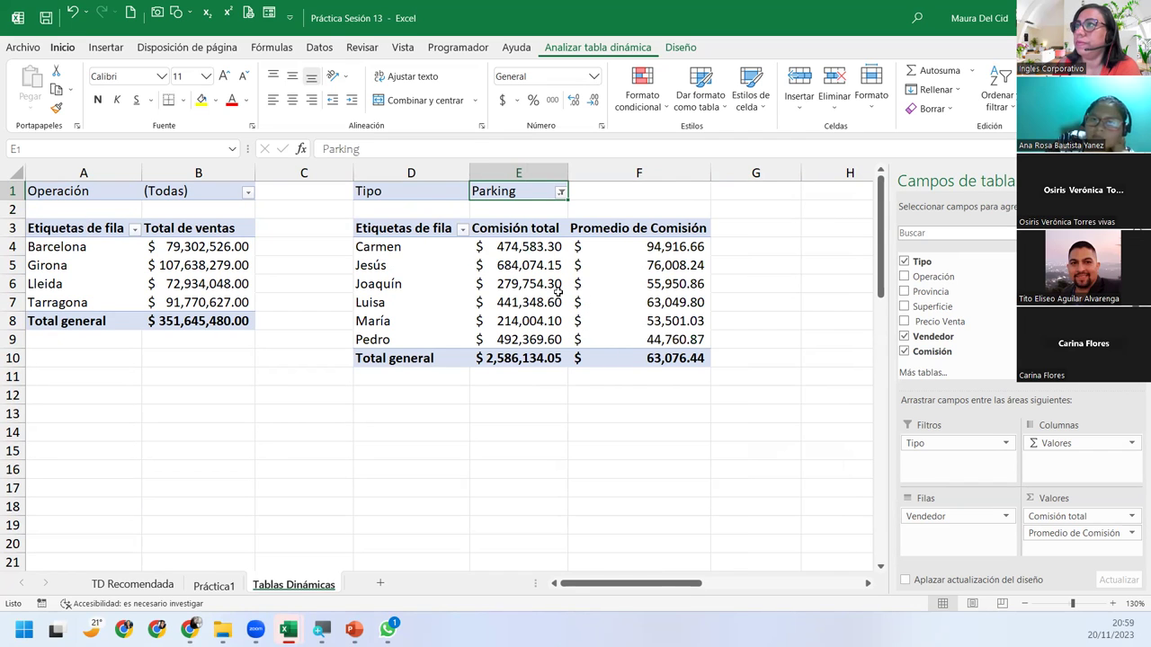
pyautogui.click(465, 283)
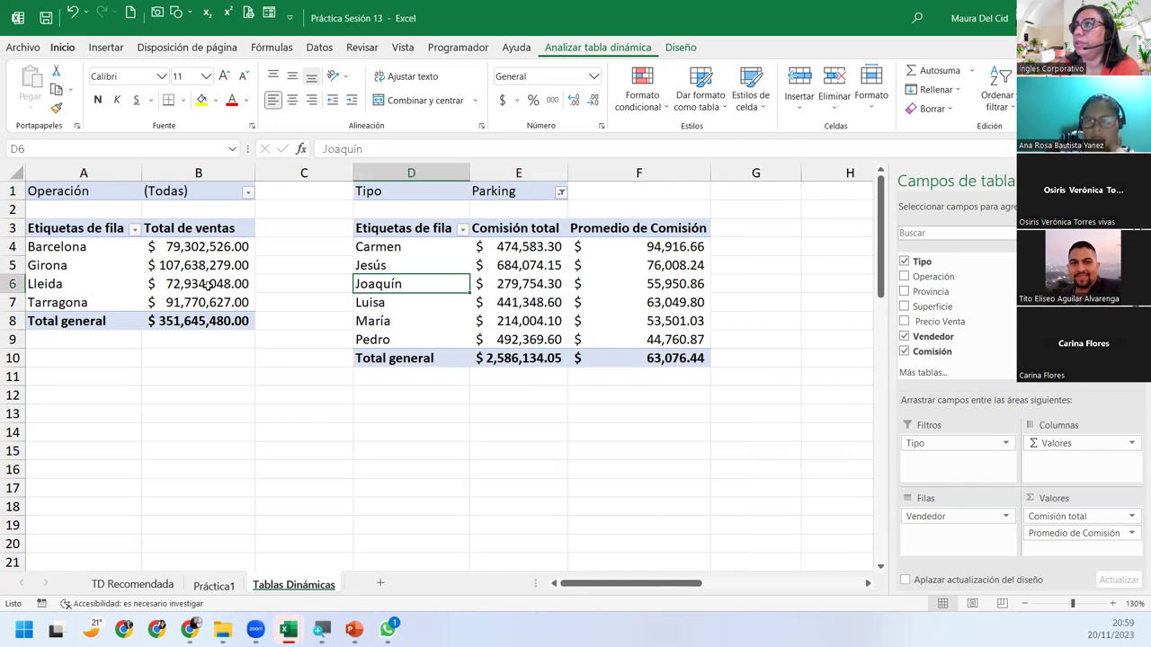
pyautogui.click(76, 267)
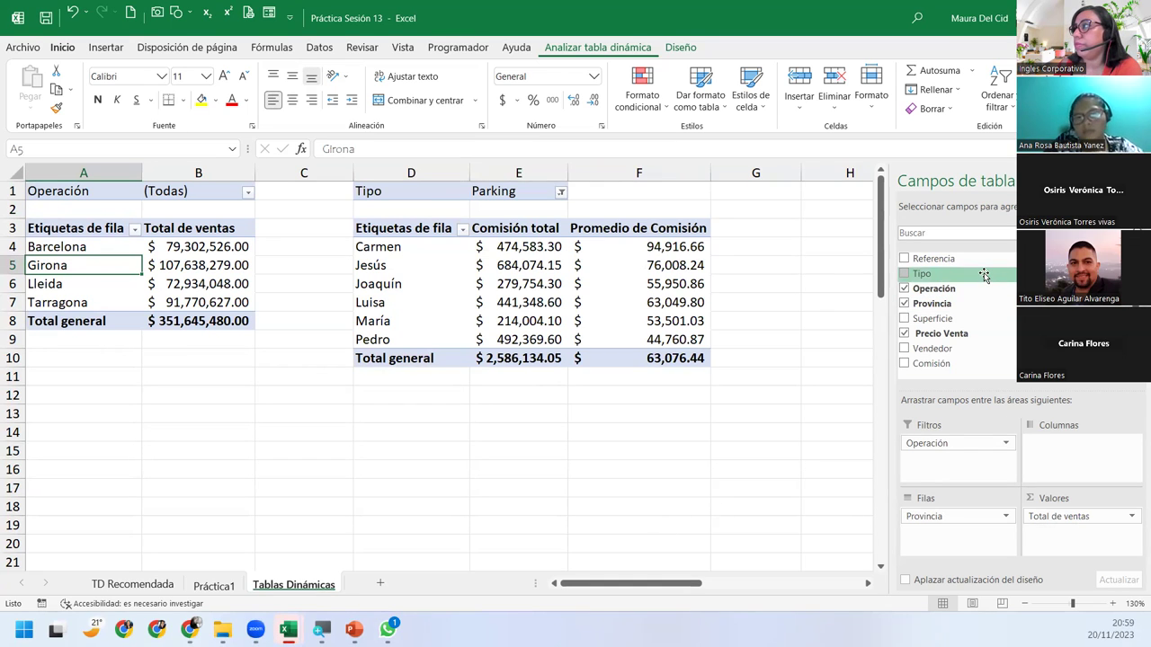
pyautogui.moveTo(984, 276); pyautogui.dragTo(1001, 510)
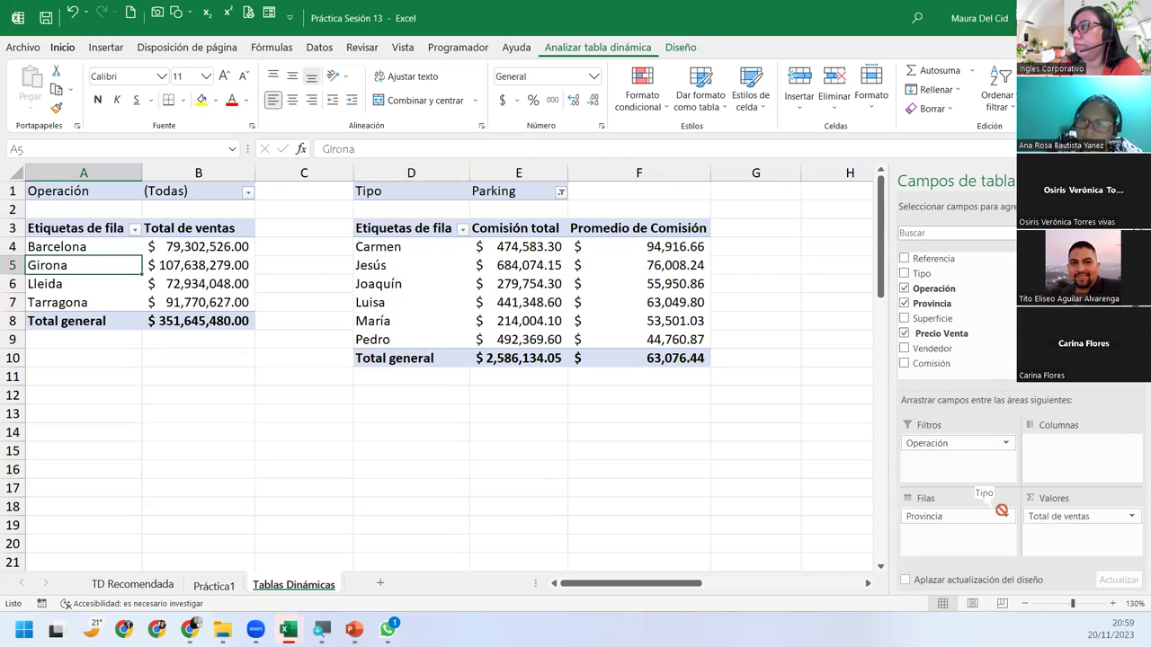
pyautogui.moveTo(1001, 510); pyautogui.dragTo(989, 526)
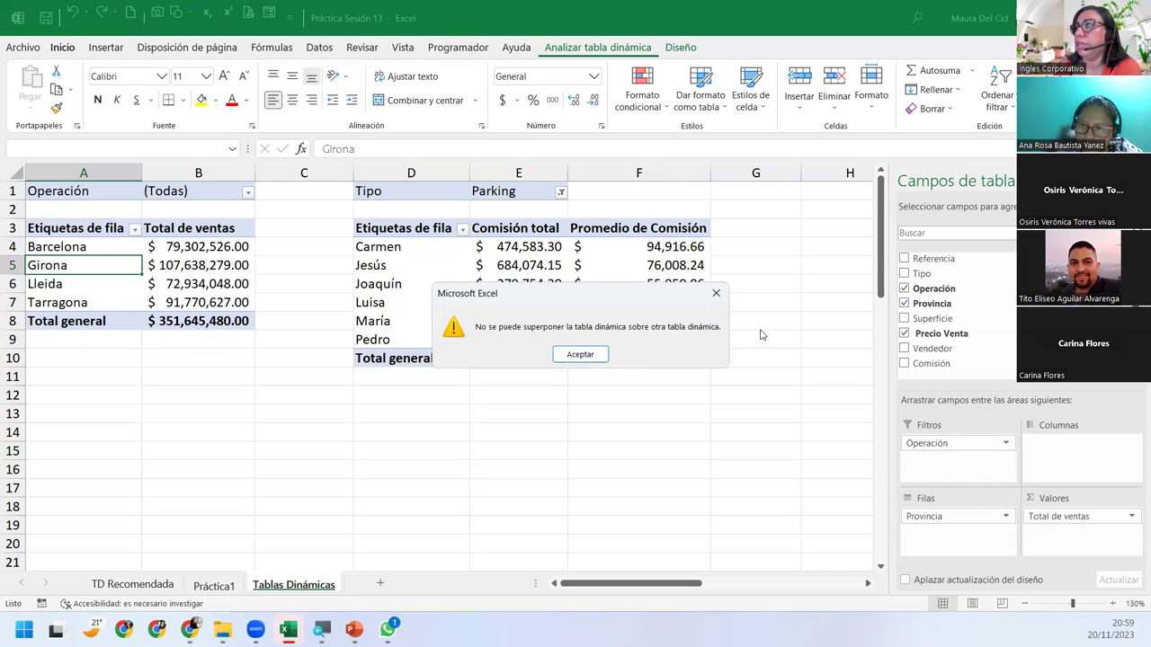
pyautogui.click(579, 354)
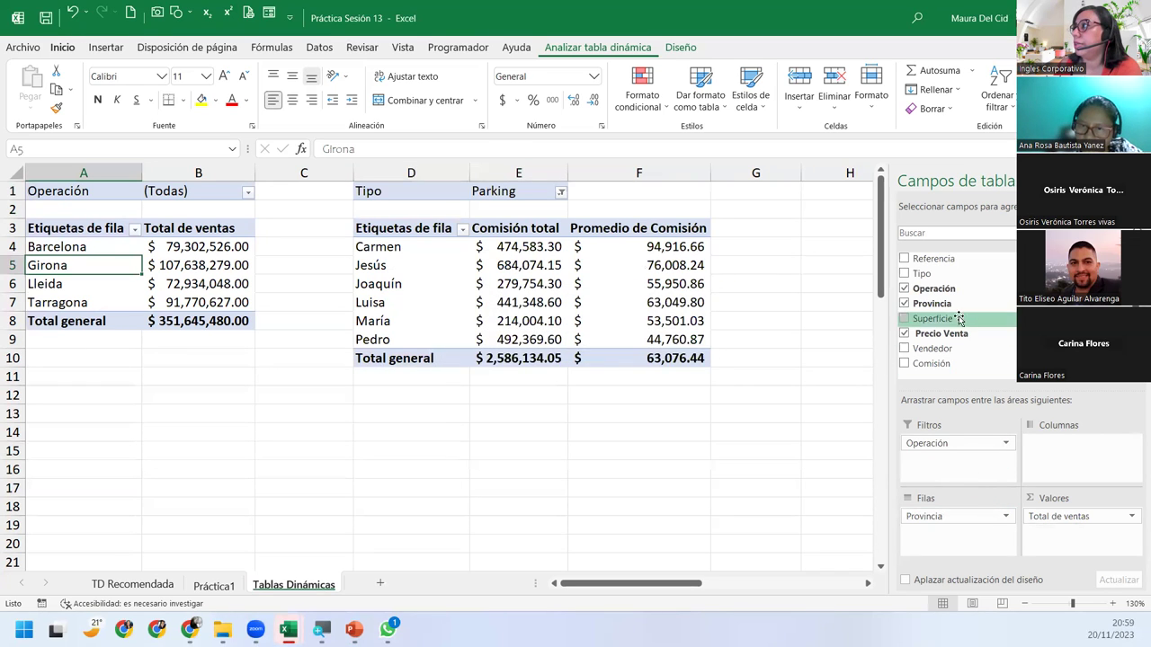
pyautogui.moveTo(951, 281); pyautogui.dragTo(982, 525)
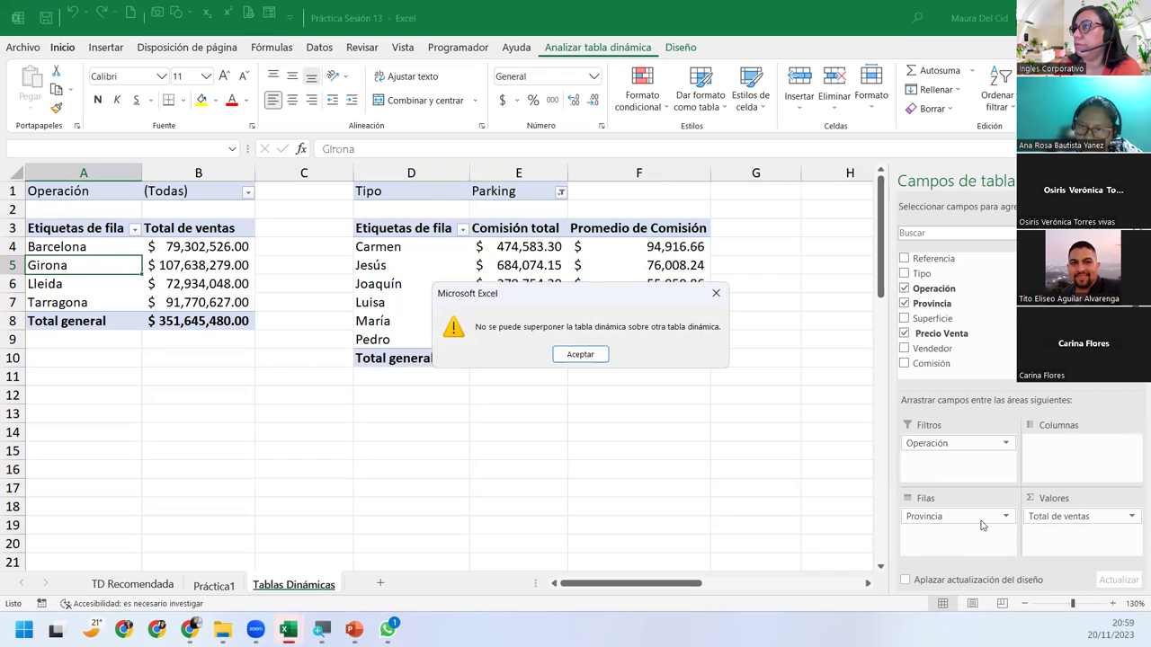
pyautogui.click(576, 362)
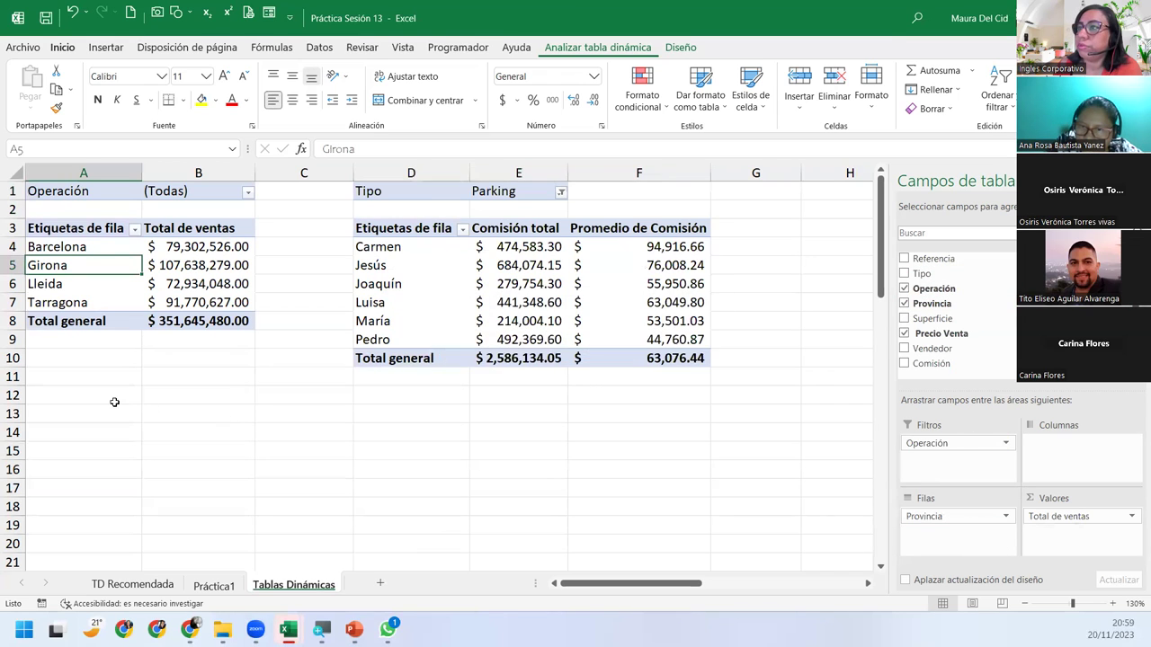
pyautogui.scroll(-3, 108, 397)
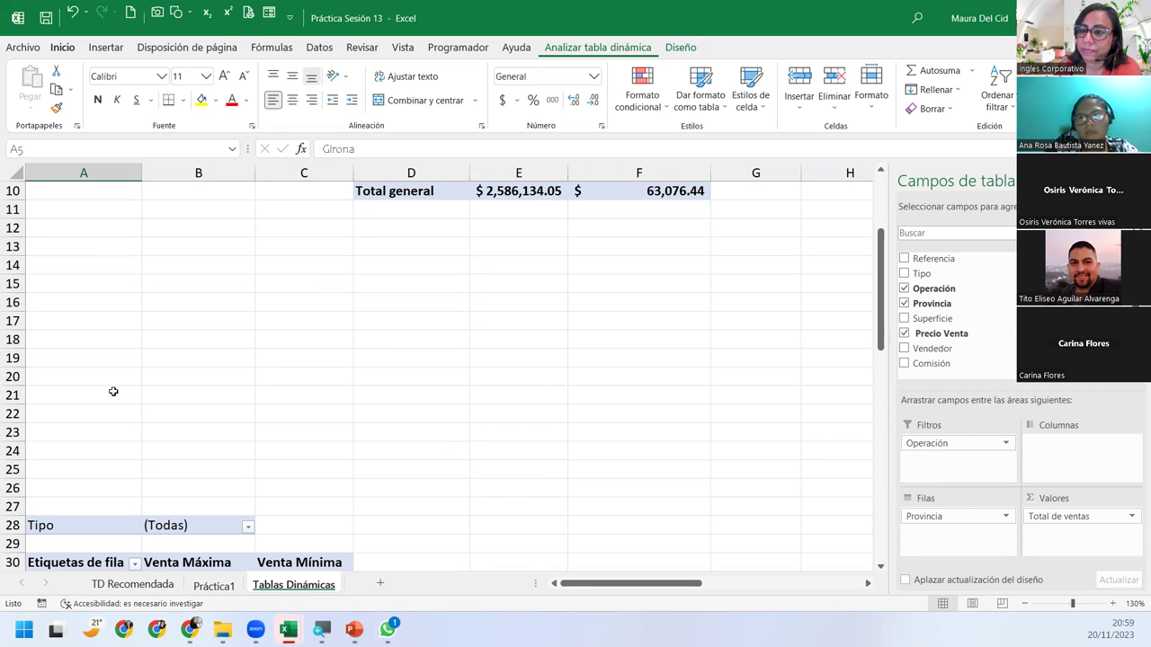
pyautogui.scroll(-2, 113, 391)
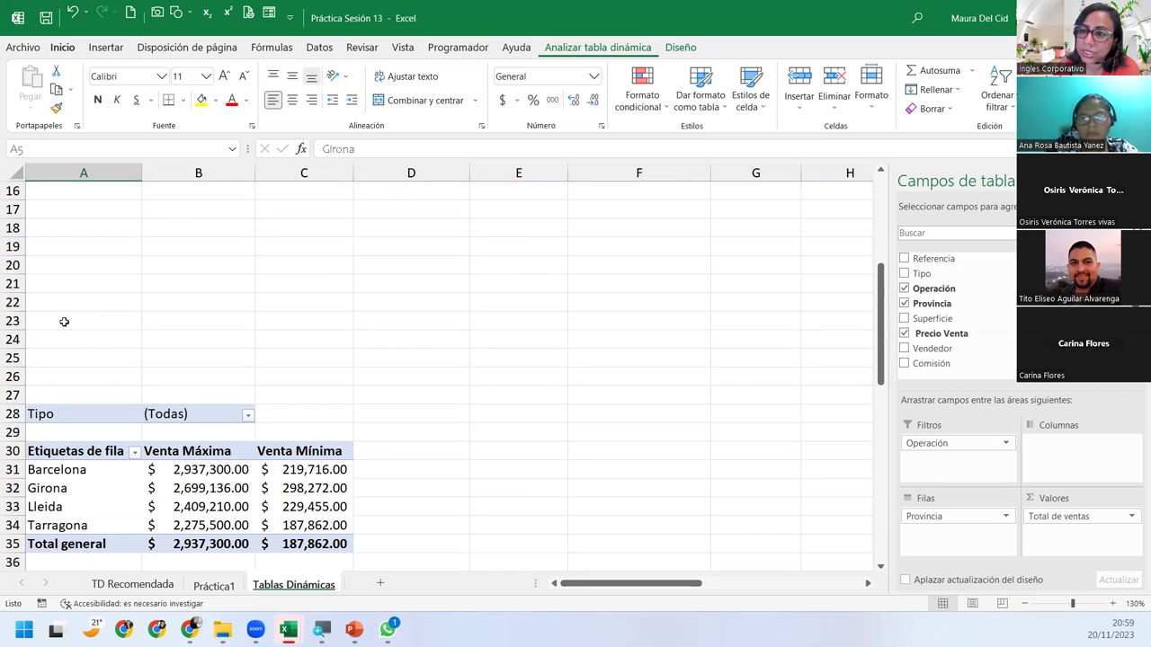
pyautogui.scroll(5, 63, 322)
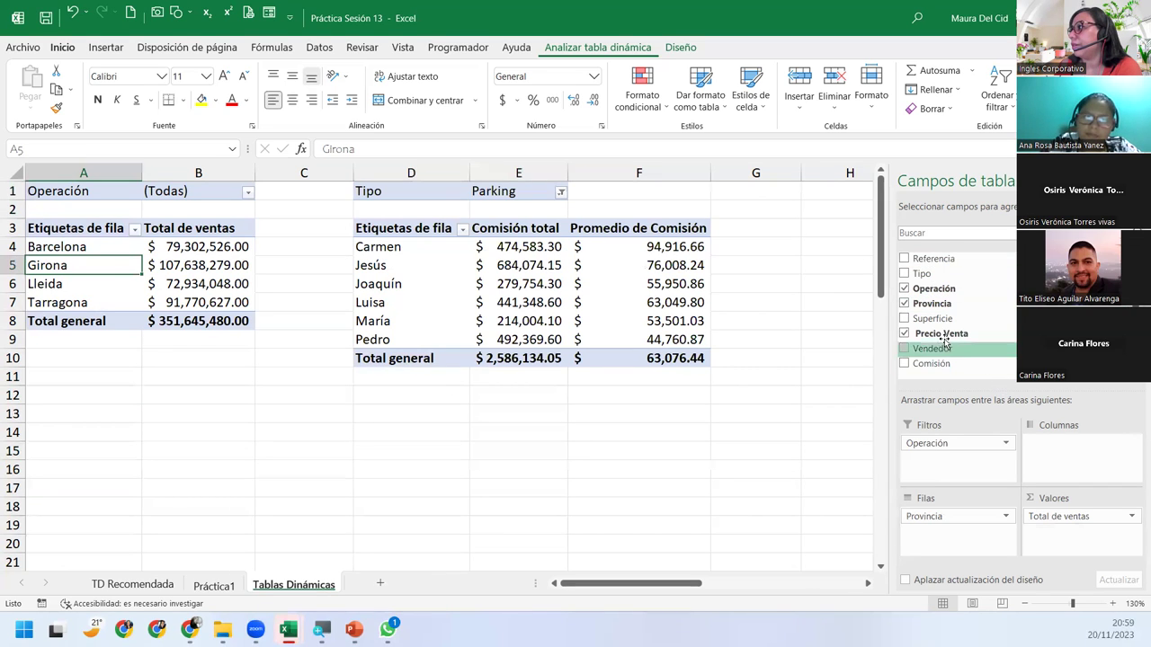
pyautogui.moveTo(937, 349); pyautogui.dragTo(963, 550)
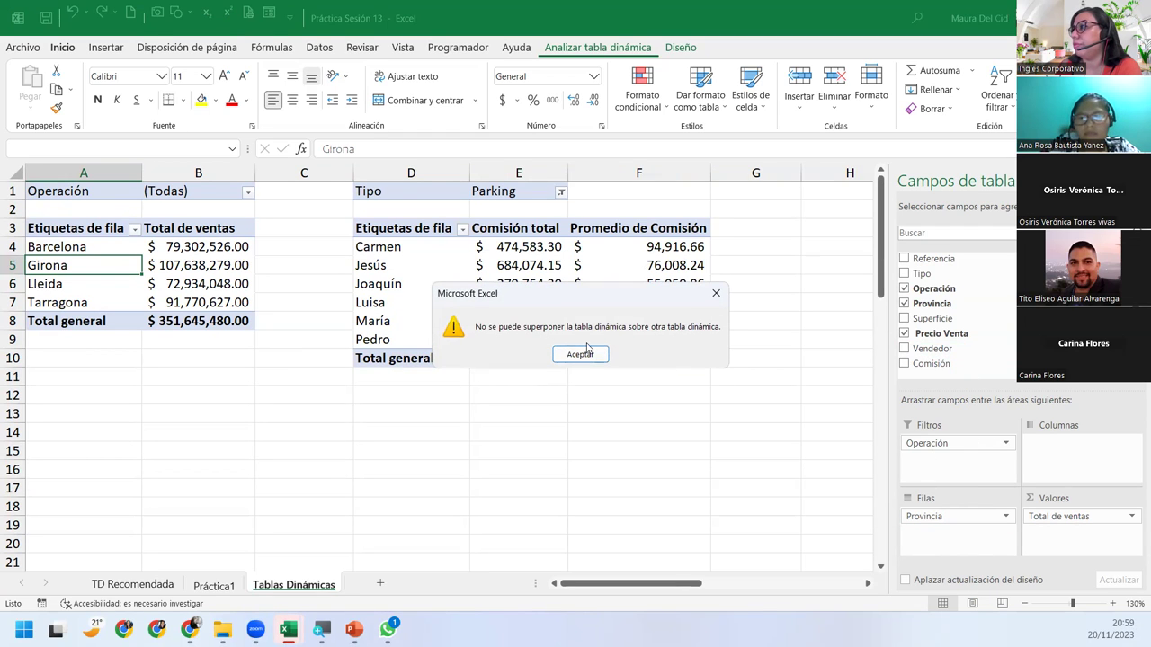
pyautogui.click(580, 354)
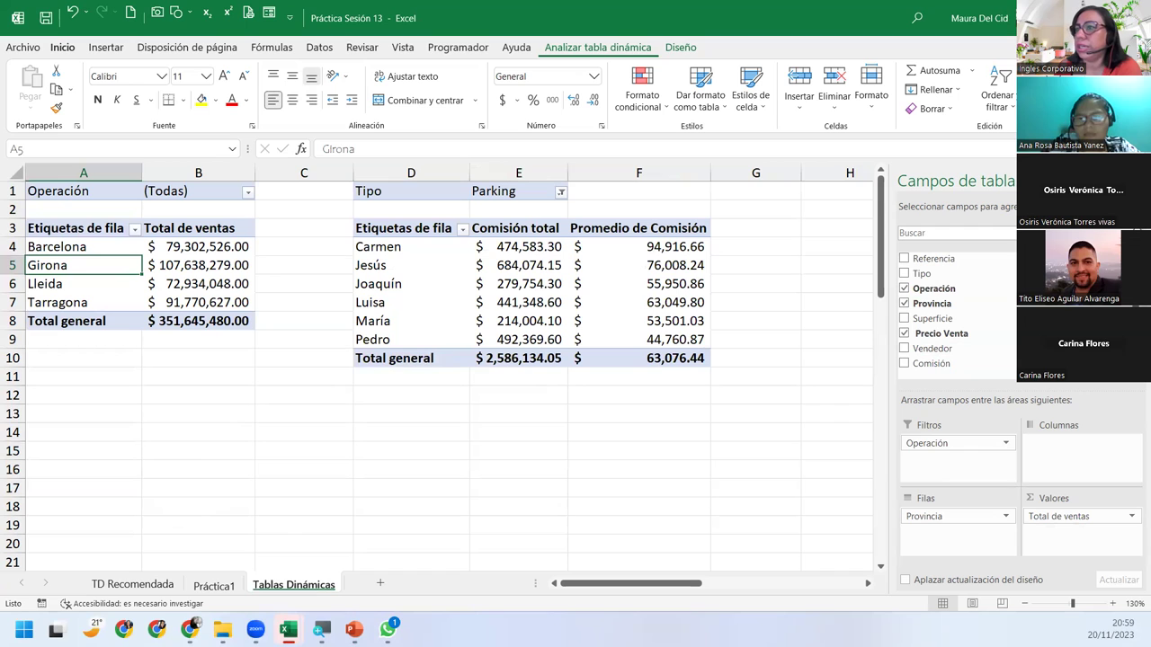
pyautogui.moveTo(13, 414); pyautogui.dragTo(35, 564)
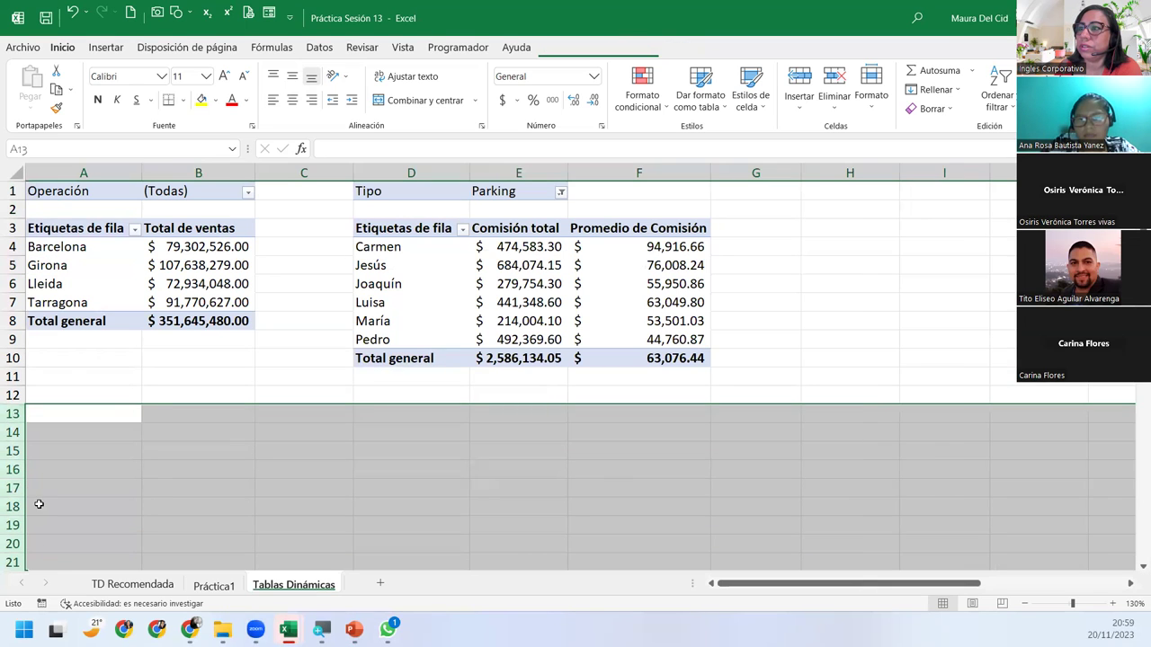
# Step: Insert nine blank rows (rows 13–21) below the top pivot tables
pyautogui.rightClick(38, 517)
pyautogui.click(133, 379)
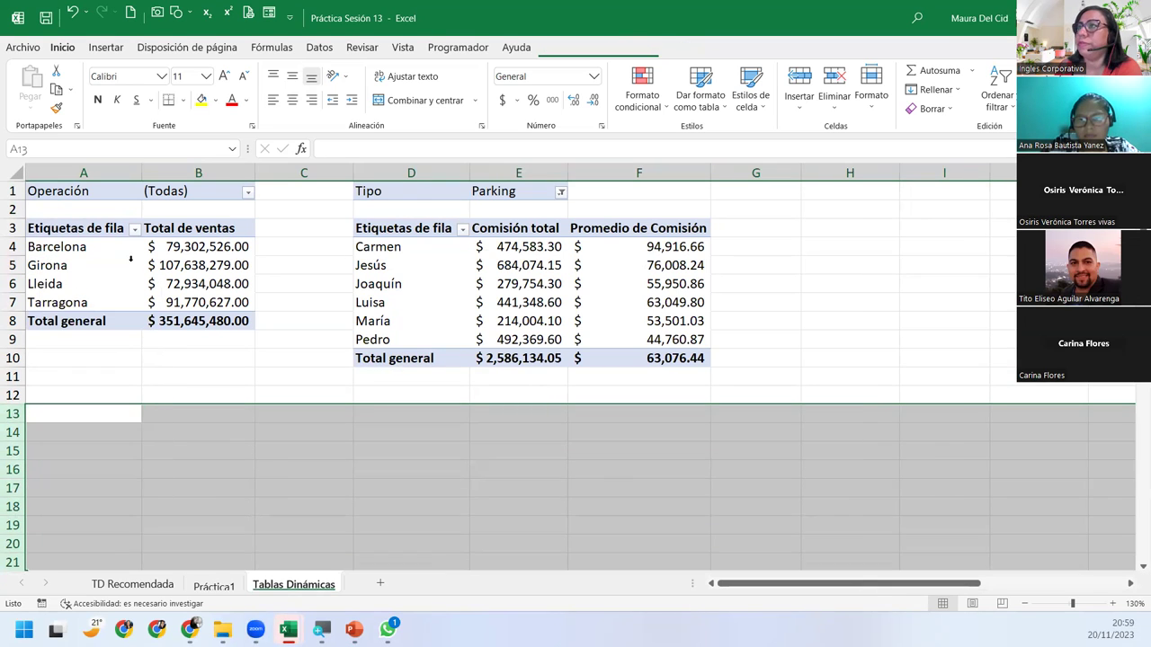
pyautogui.click(131, 263)
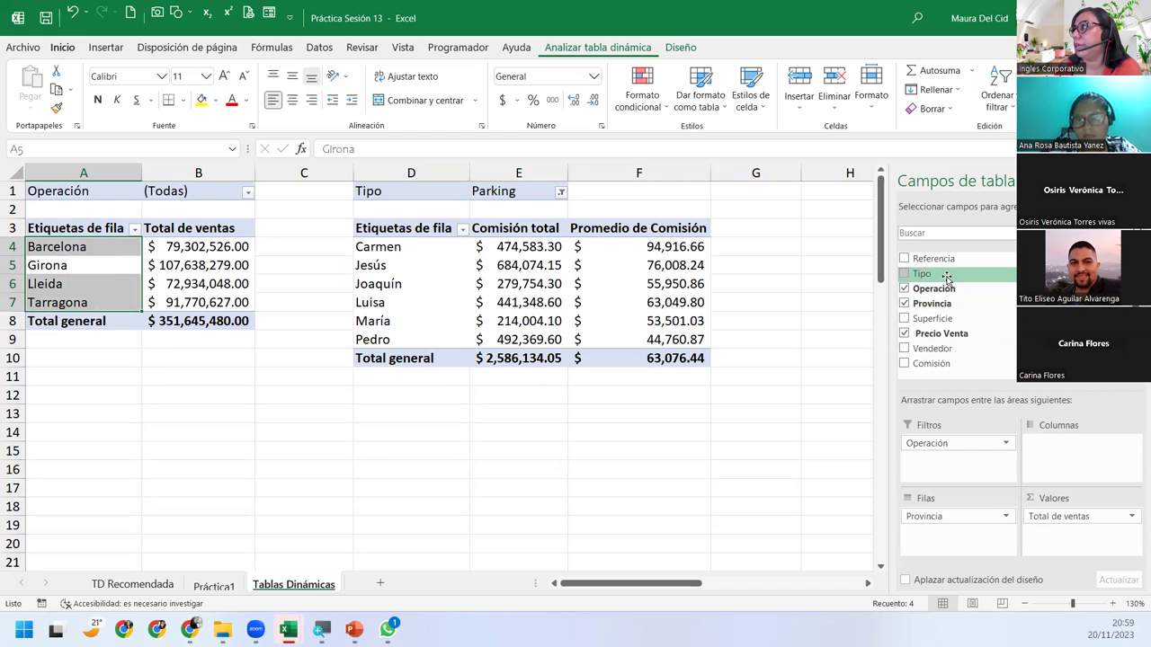
# Step: Nest Tipo under Provincia in the sales pivot, splitting Barcelona's $ 79,302,526.00 by property type
pyautogui.moveTo(930, 274)
pyautogui.mouseDown()
pyautogui.moveTo(977, 392)
pyautogui.moveTo(976, 526)
pyautogui.mouseUp()
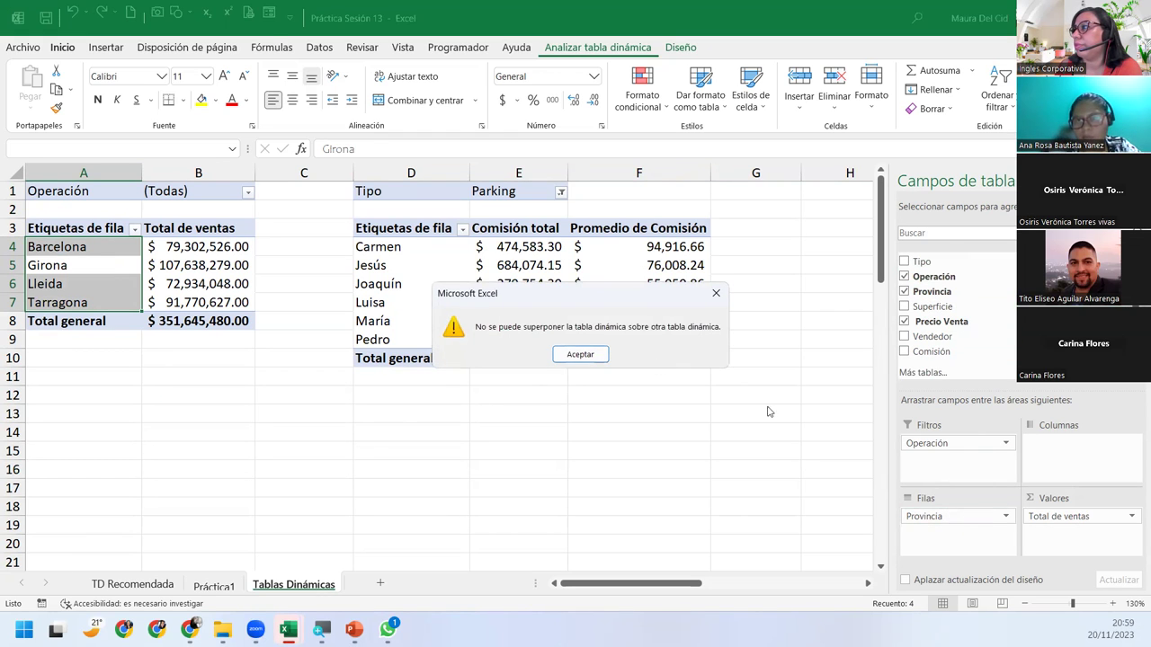
pyautogui.click(580, 354)
pyautogui.moveTo(930, 267); pyautogui.dragTo(957, 532)
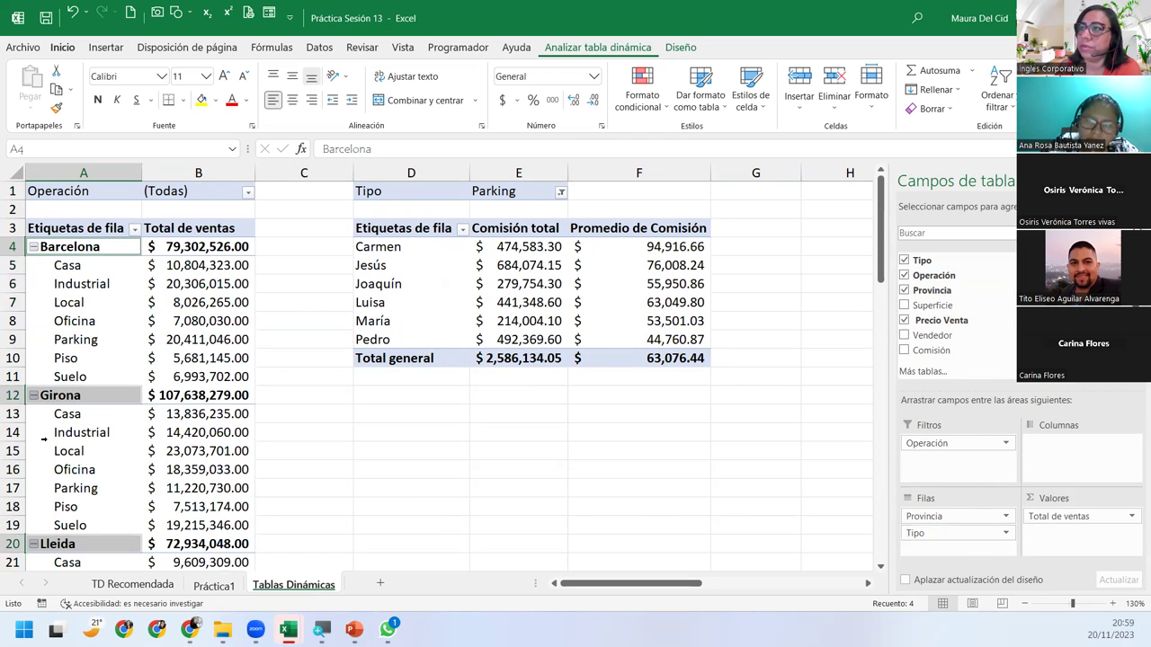
pyautogui.click(43, 438)
pyautogui.scroll(-5, 81, 441)
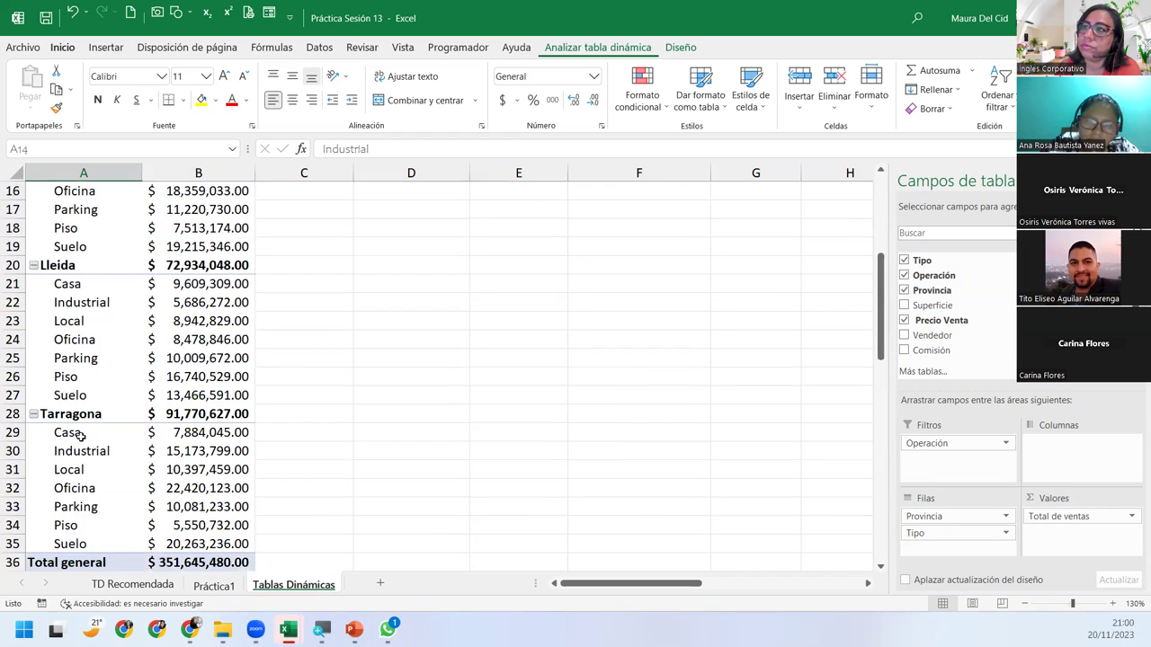
pyautogui.scroll(-5, 81, 445)
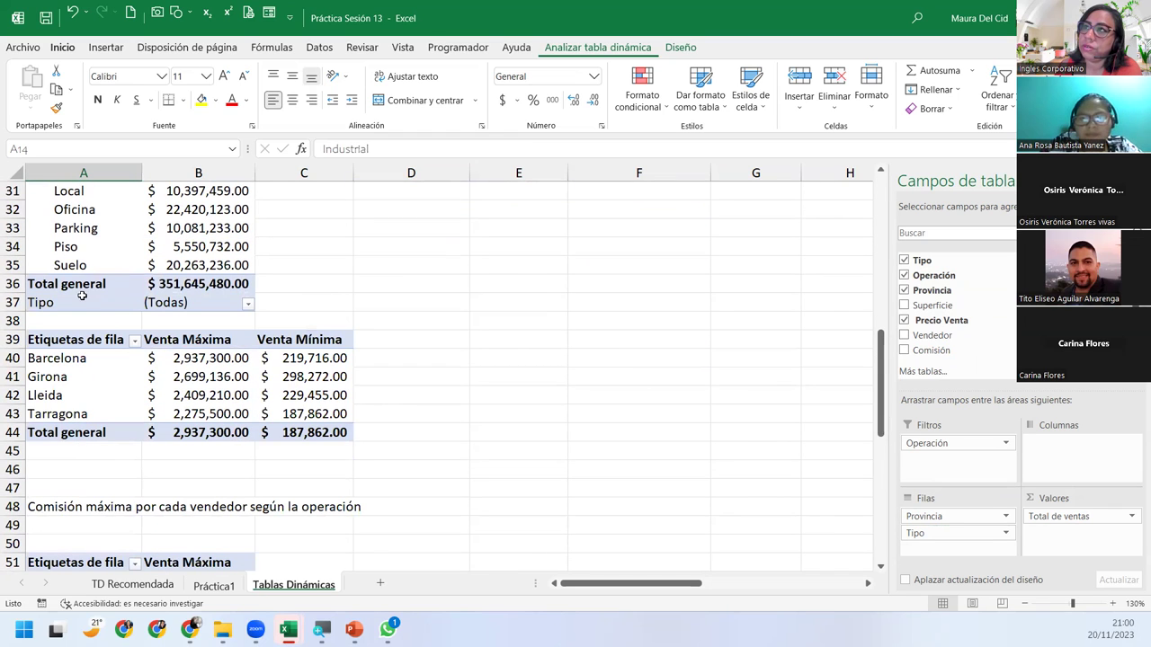
# Step: Undo back to the Oficina-filtered commission layout with unsplit provinces, then switch to the PowerPoint presentation
pyautogui.click(74, 14)
pyautogui.click(73, 16)
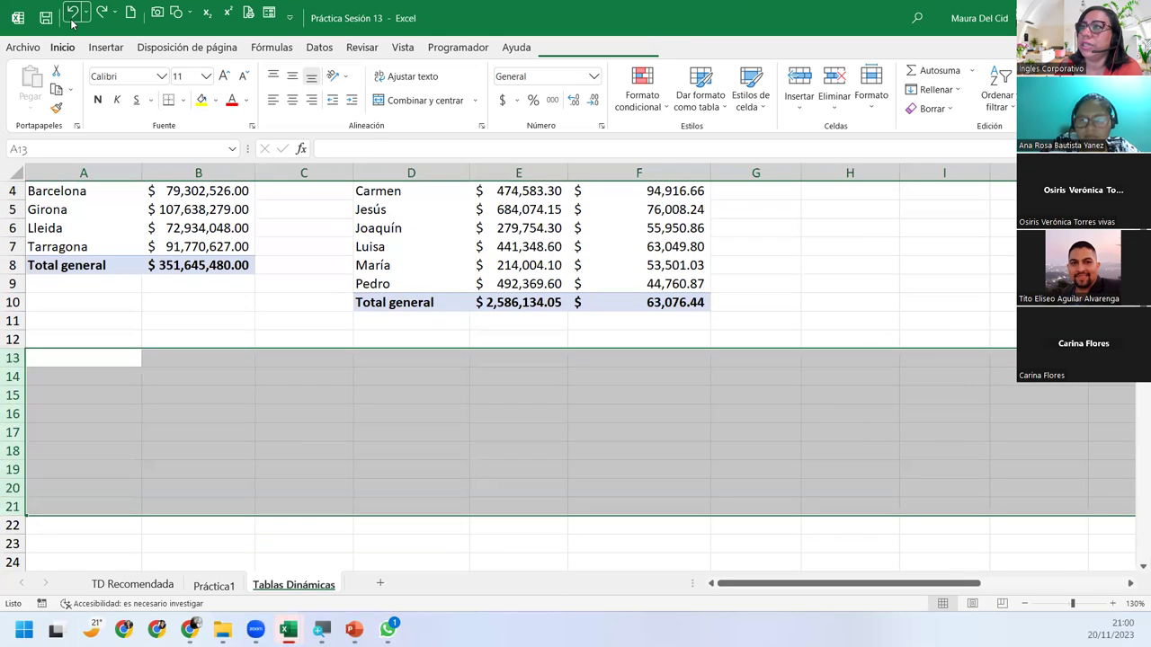
pyautogui.click(72, 15)
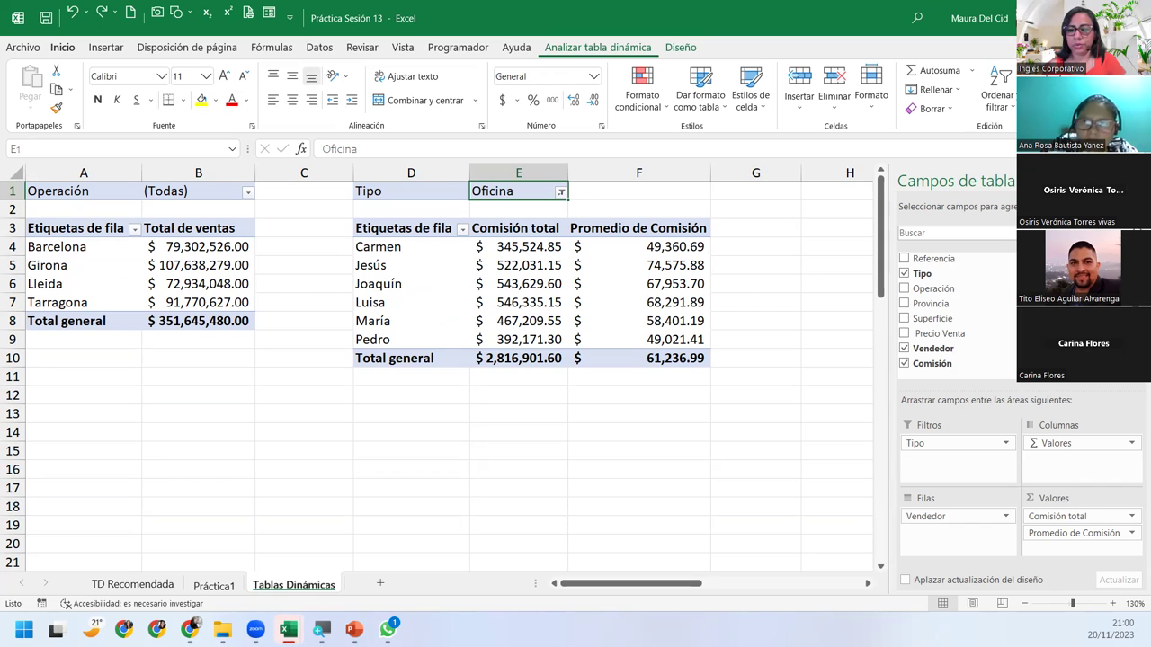
pyautogui.hotkey('alt', 'Tab')
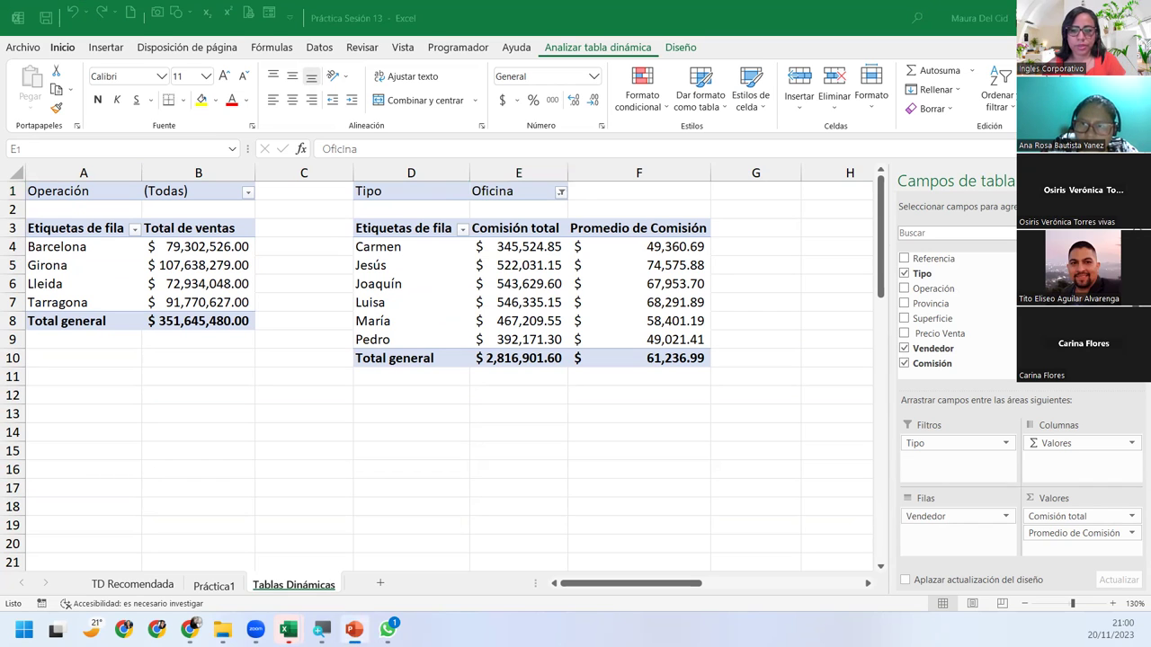